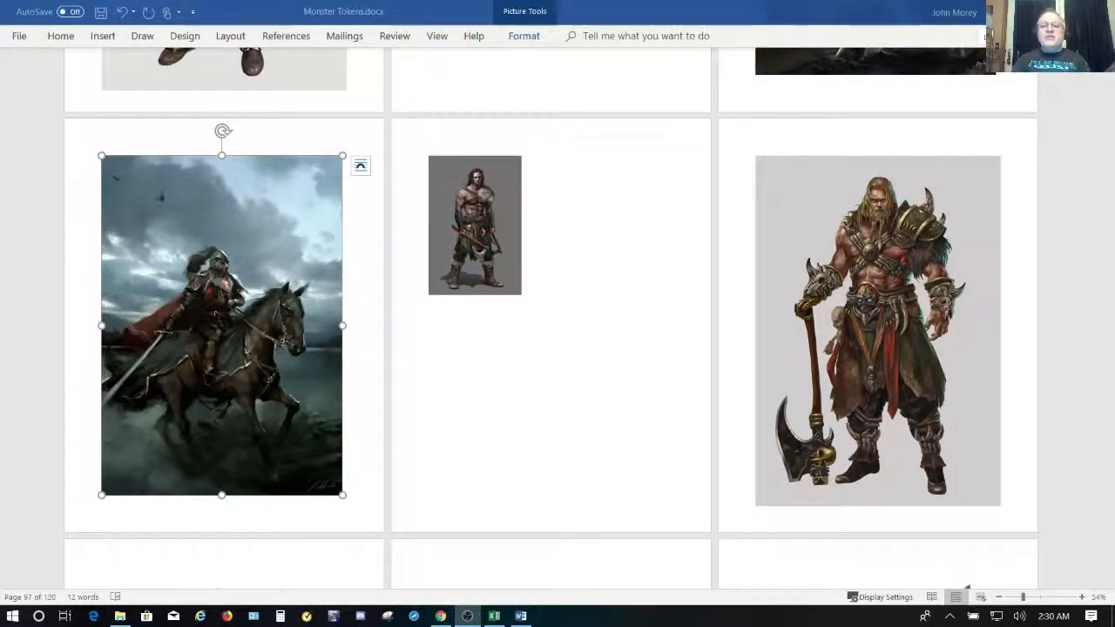
Examine the warrior and horseback rider pictures on the pages around the galloping knight.
{"action": "scroll", "coordinate": [615, 318], "scroll_direction": "up", "scroll_amount": 1}
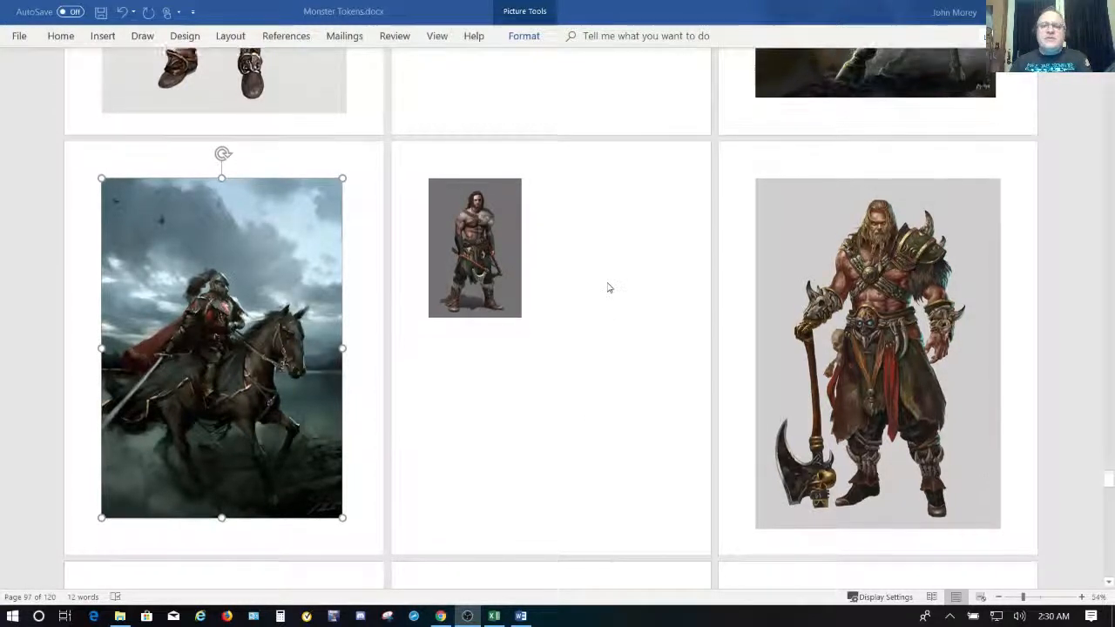
{"action": "scroll", "coordinate": [609, 282], "scroll_direction": "up", "scroll_amount": 3}
{"action": "scroll", "coordinate": [609, 288], "scroll_direction": "up", "scroll_amount": 2}
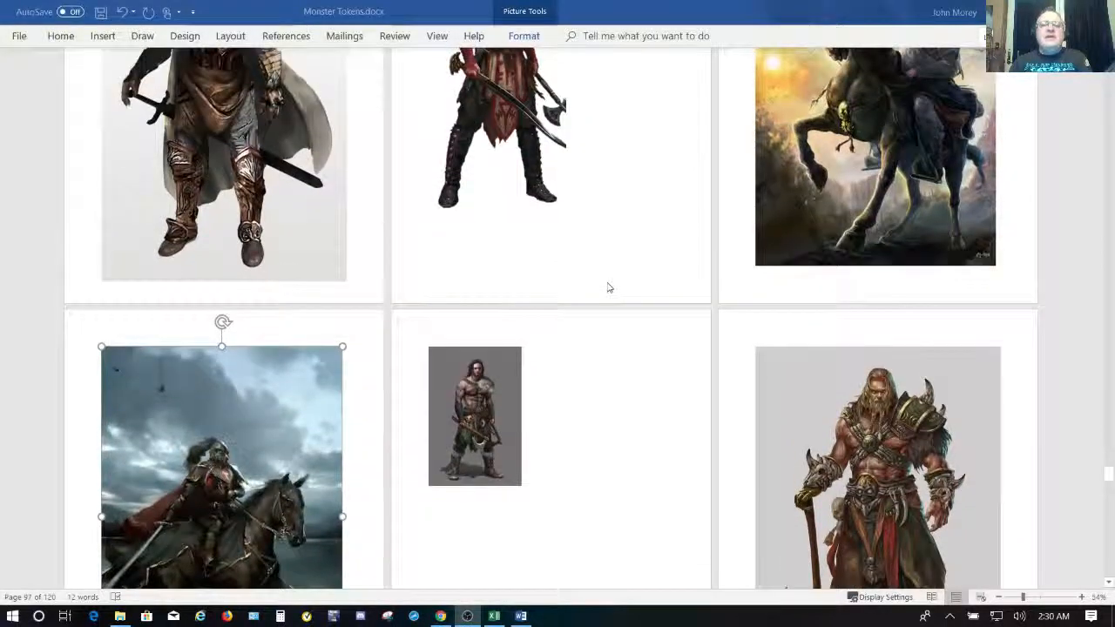
{"action": "scroll", "coordinate": [609, 287], "scroll_direction": "down", "scroll_amount": 6}
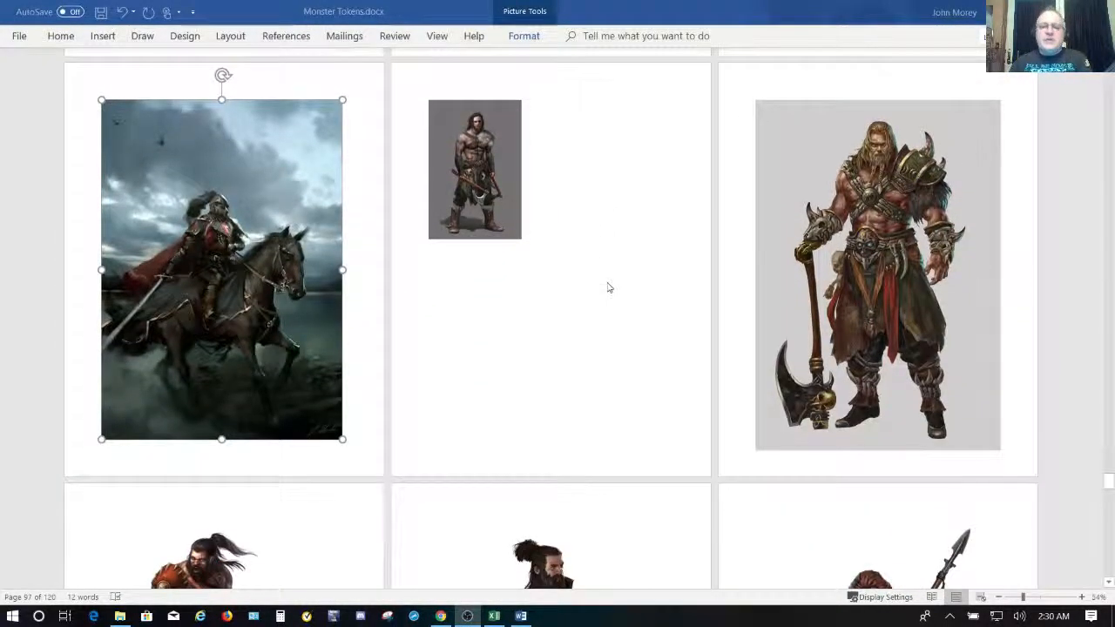
{"action": "scroll", "coordinate": [609, 288], "scroll_direction": "up", "scroll_amount": 1}
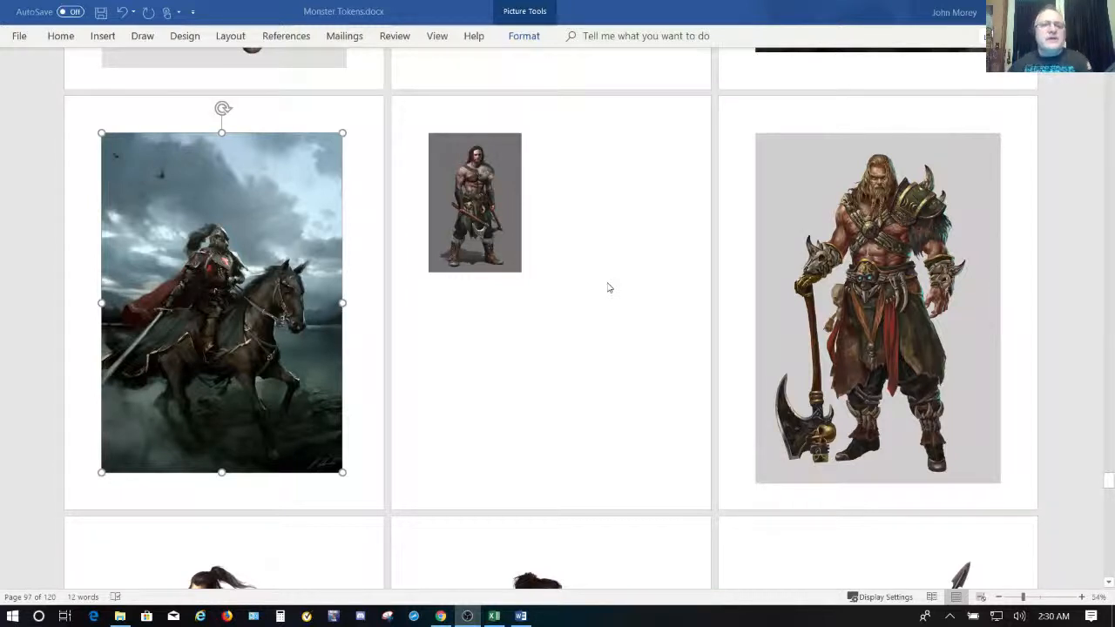
{"action": "scroll", "coordinate": [609, 287], "scroll_direction": "up", "scroll_amount": 1}
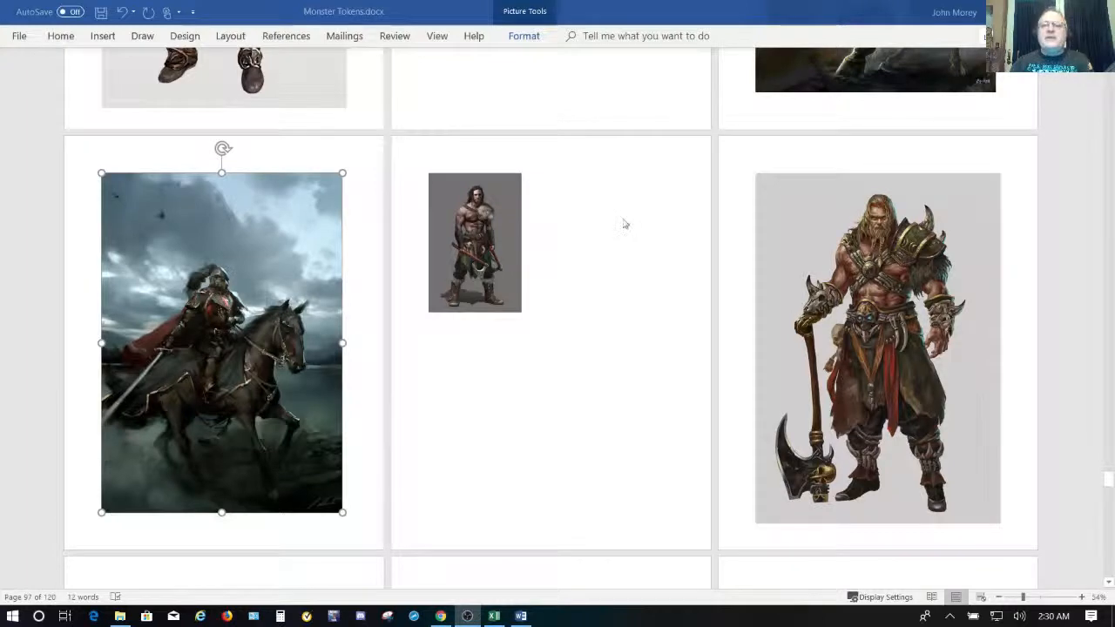
{"action": "scroll", "coordinate": [623, 224], "scroll_direction": "up", "scroll_amount": 2}
{"action": "scroll", "coordinate": [623, 223], "scroll_direction": "up", "scroll_amount": 2}
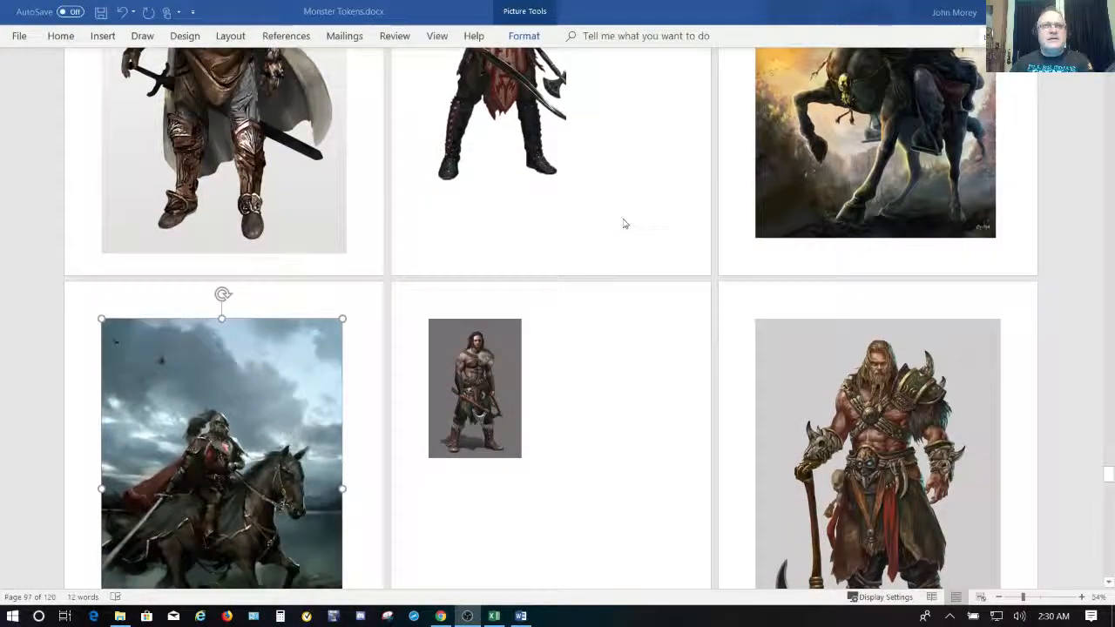
{"action": "scroll", "coordinate": [624, 224], "scroll_direction": "up", "scroll_amount": 2}
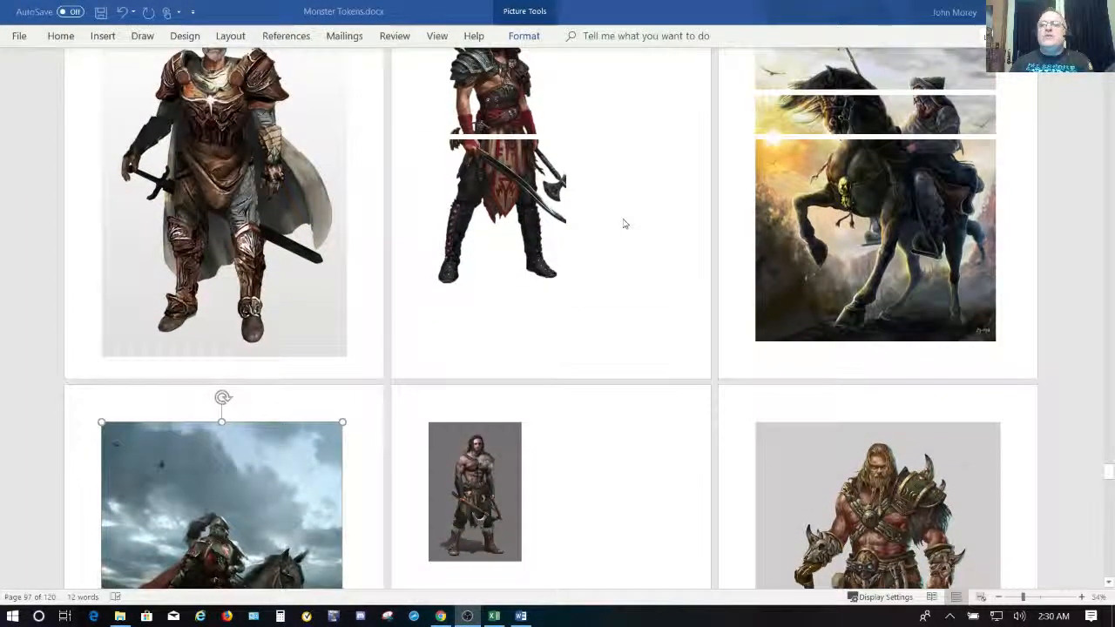
{"action": "scroll", "coordinate": [624, 224], "scroll_direction": "up", "scroll_amount": 2}
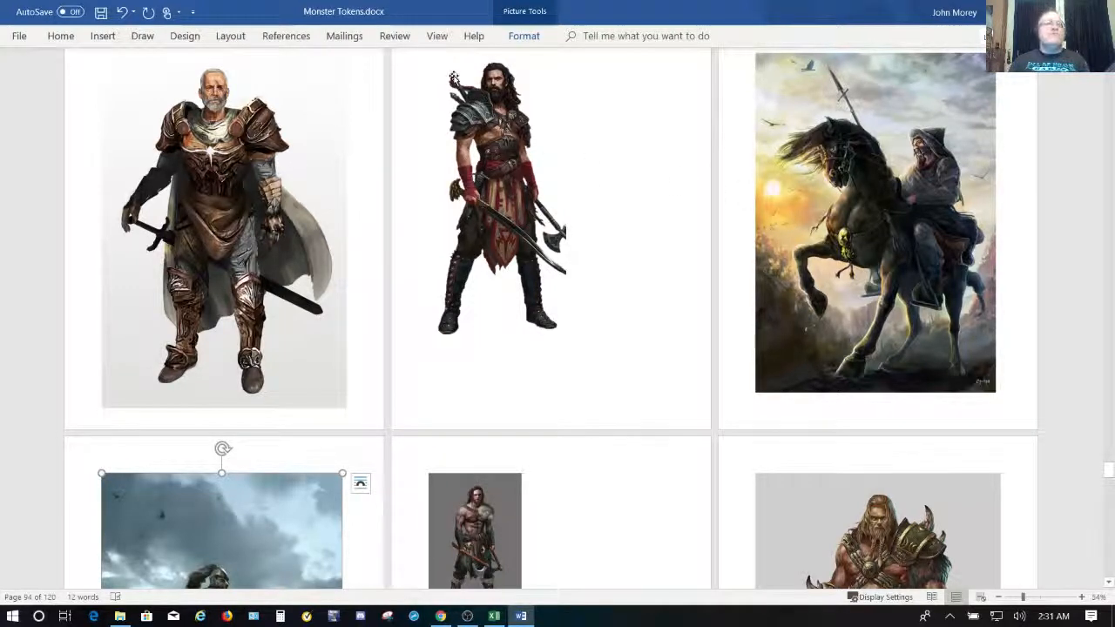
Undo the latest changes to the two horseback rider pictures to bring back their background removal, and leave background removal mode.
{"action": "left_click", "coordinate": [123, 13]}
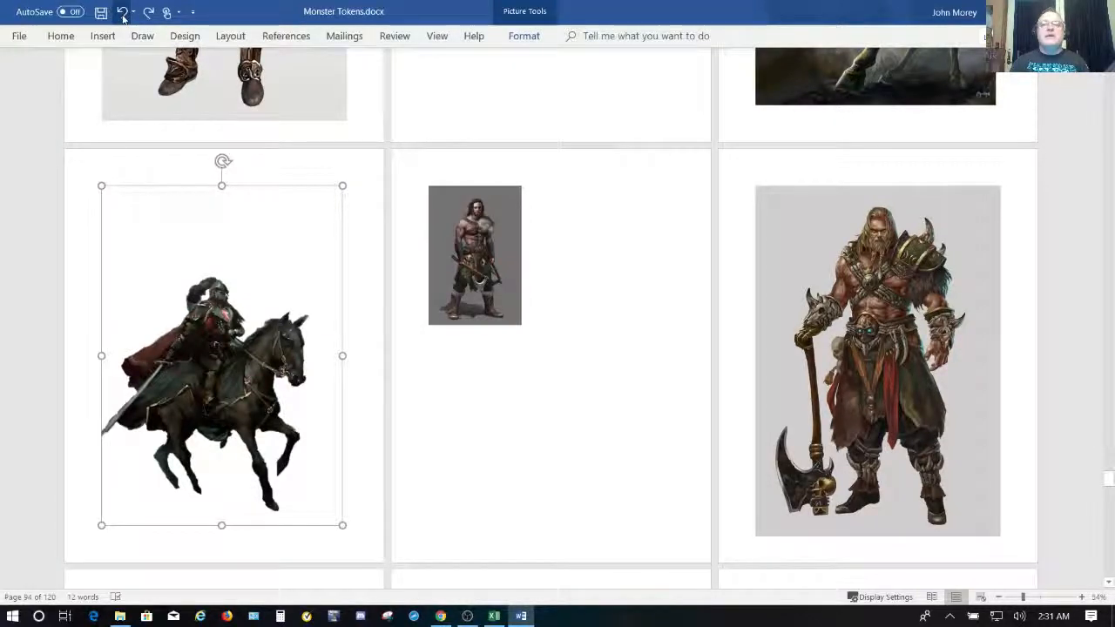
{"action": "left_click", "coordinate": [122, 15]}
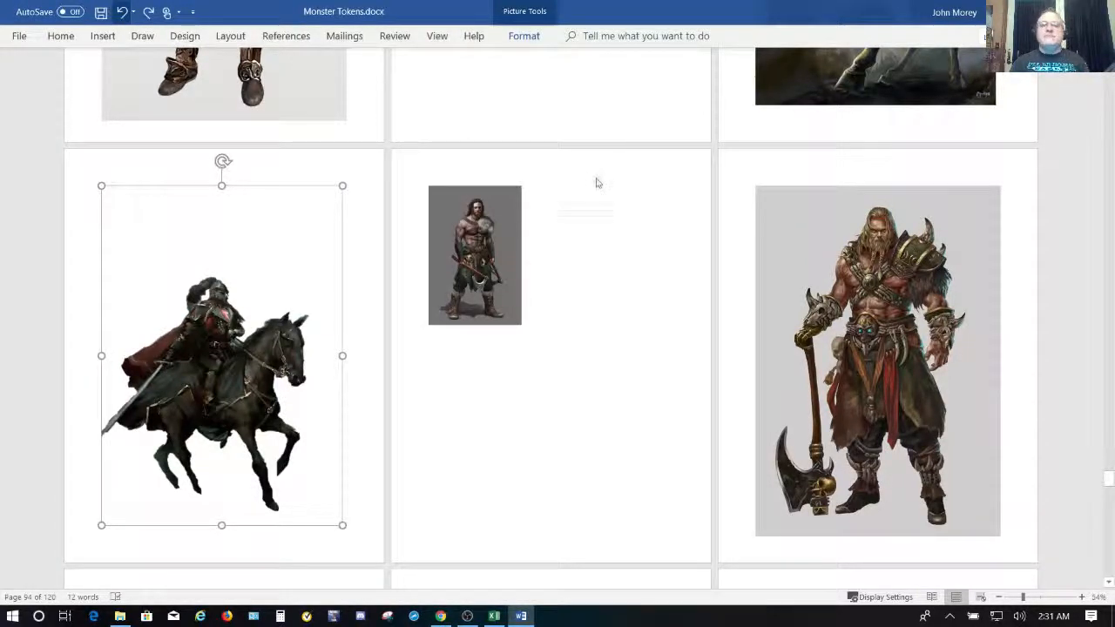
{"action": "scroll", "coordinate": [607, 241], "scroll_direction": "up", "scroll_amount": 12}
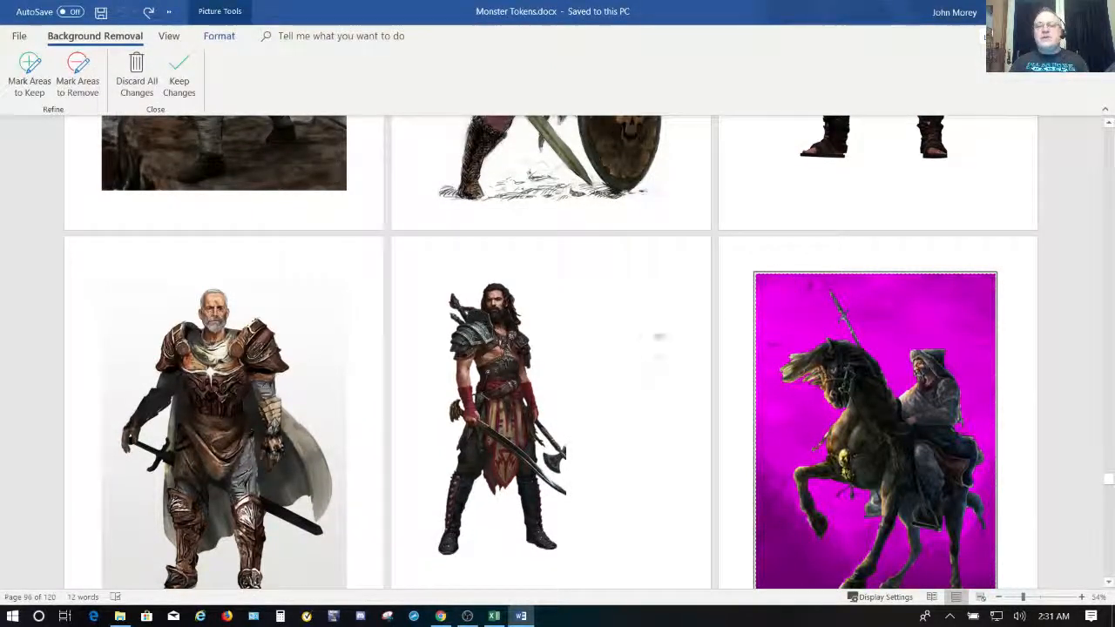
{"action": "left_click", "coordinate": [1080, 232]}
{"action": "scroll", "coordinate": [1081, 232], "scroll_direction": "up", "scroll_amount": 5}
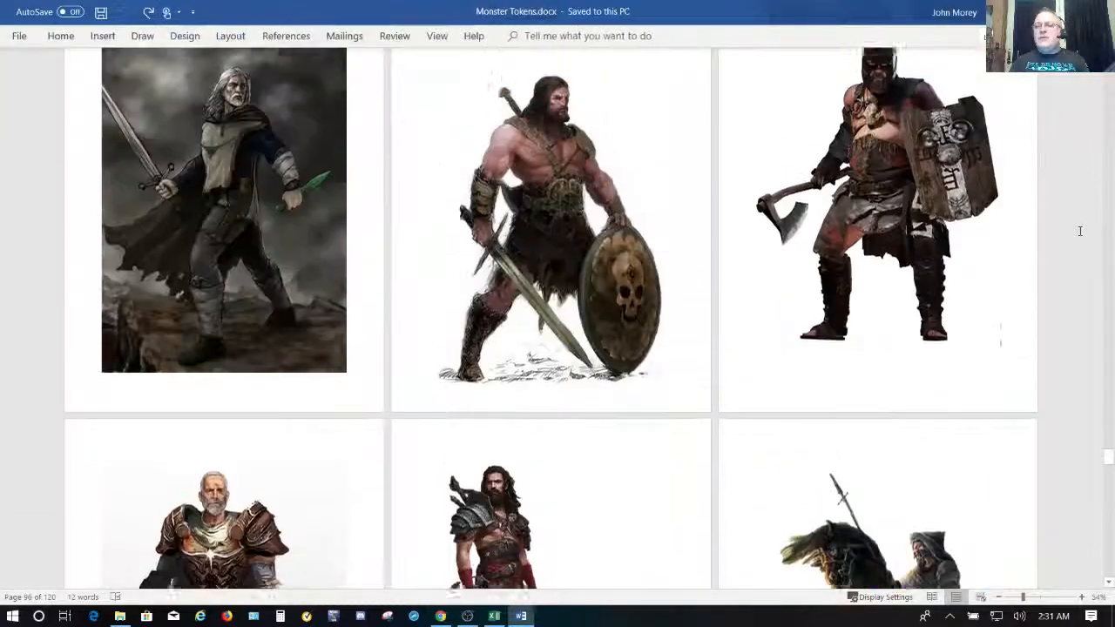
{"action": "scroll", "coordinate": [841, 368], "scroll_direction": "down", "scroll_amount": 5}
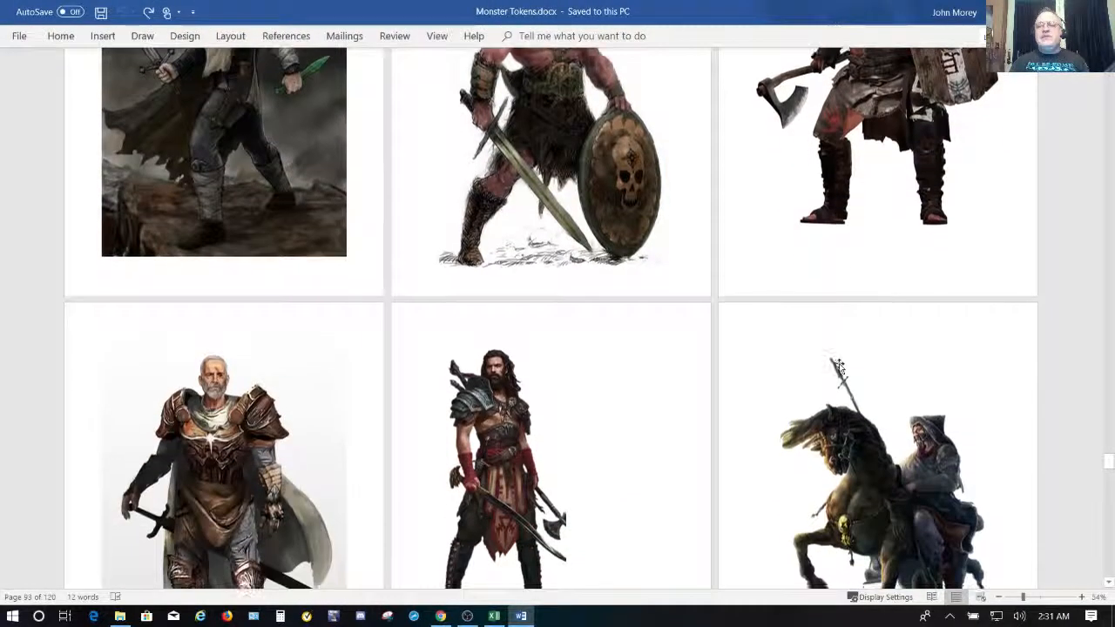
{"action": "scroll", "coordinate": [841, 367], "scroll_direction": "down", "scroll_amount": 2}
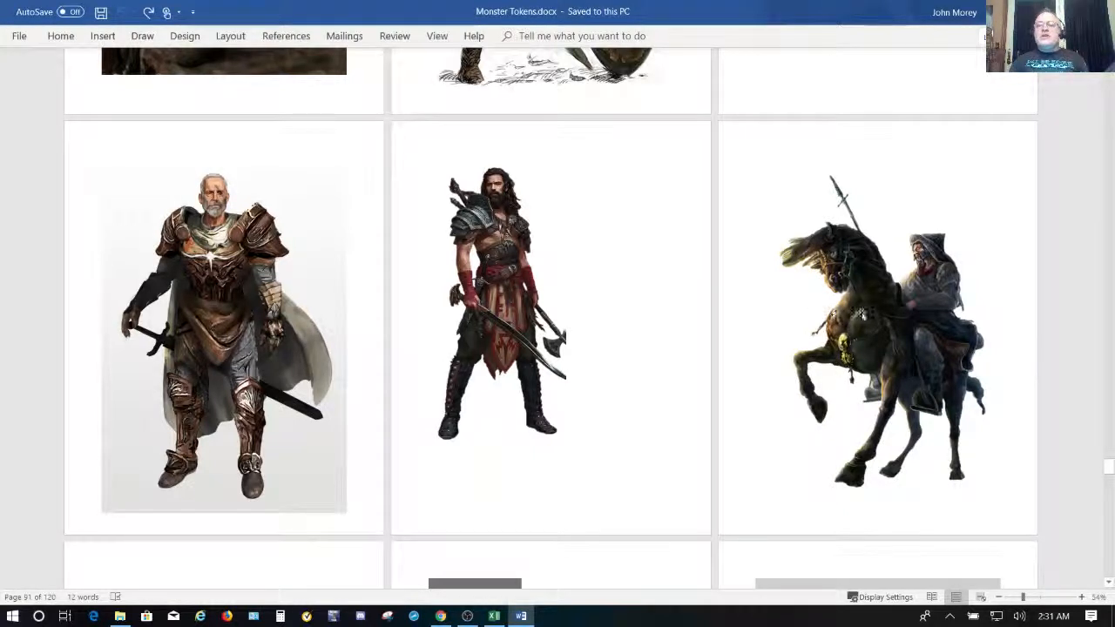
Reset the picture of the hooded rider on the rearing horse to restore its original background.
{"action": "left_click", "coordinate": [876, 323]}
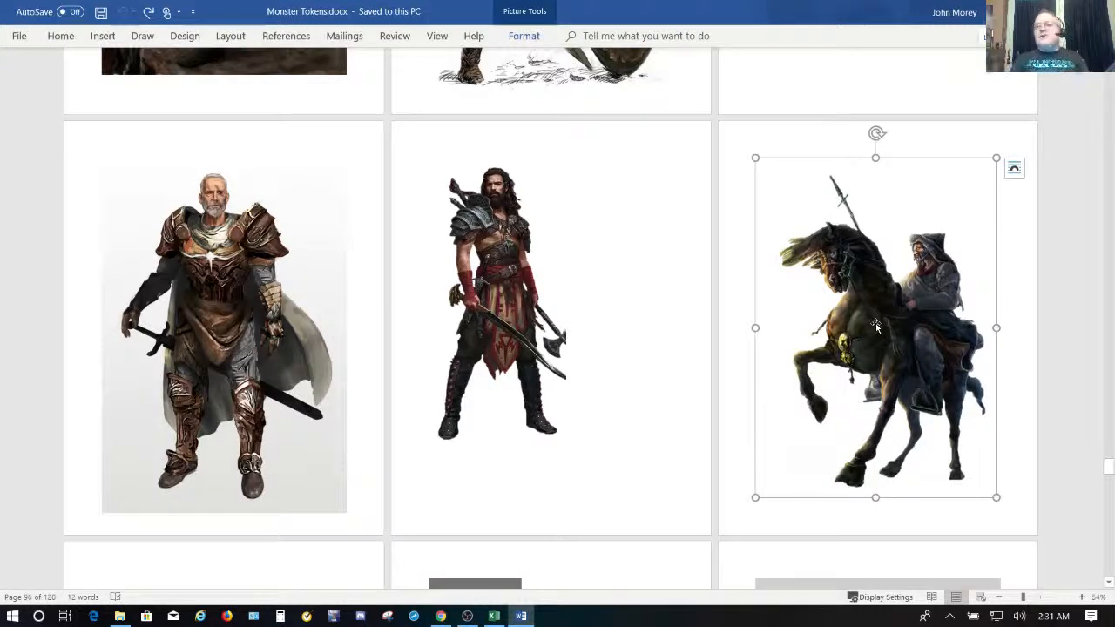
{"action": "left_click", "coordinate": [527, 36]}
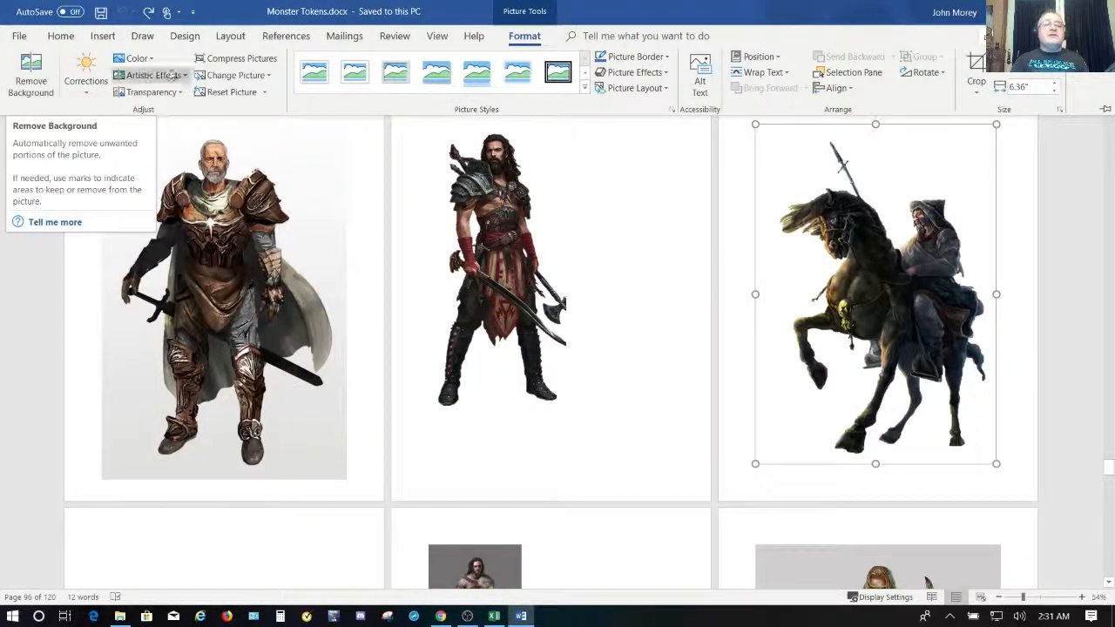
{"action": "left_click", "coordinate": [250, 99]}
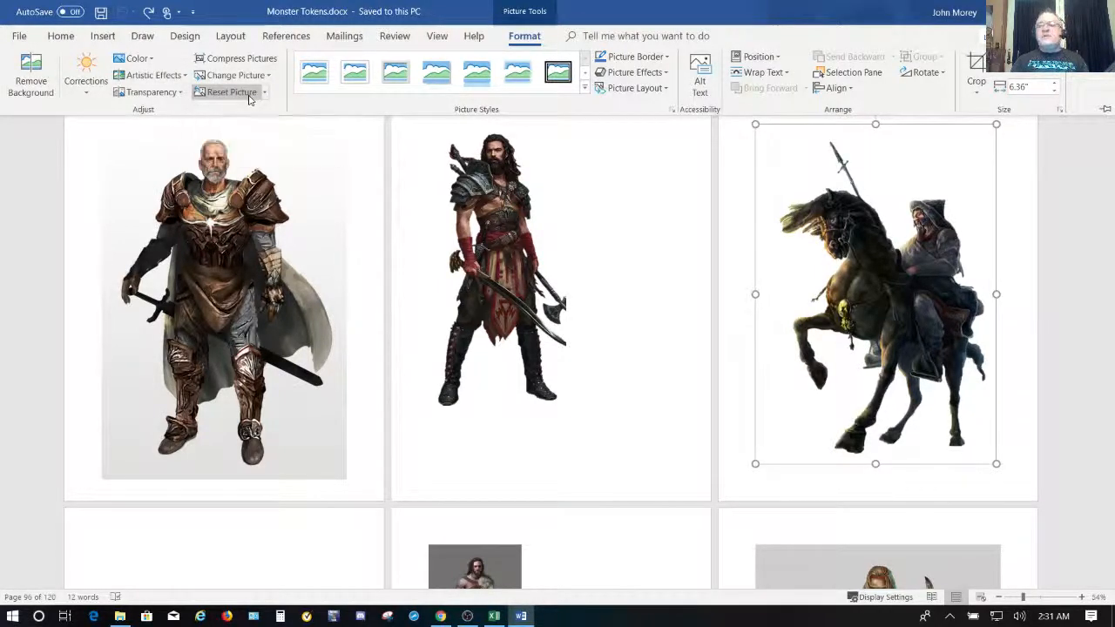
Reset the picture of the galloping knight with the red cape to restore its original background.
{"action": "scroll", "coordinate": [552, 279], "scroll_direction": "down", "scroll_amount": 3}
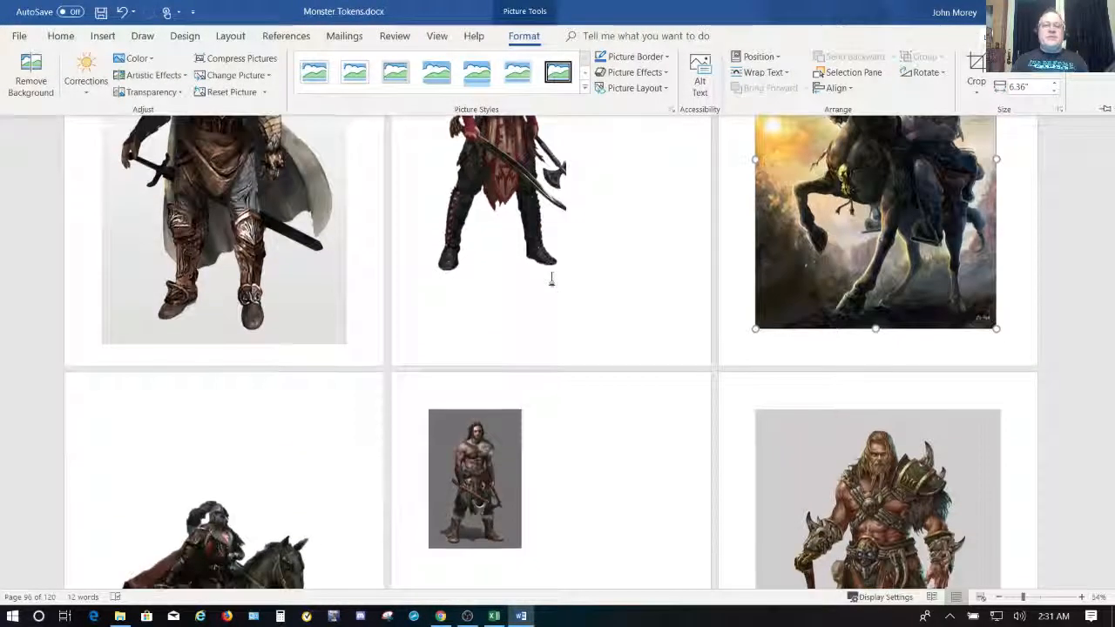
{"action": "scroll", "coordinate": [552, 278], "scroll_direction": "down", "scroll_amount": 1}
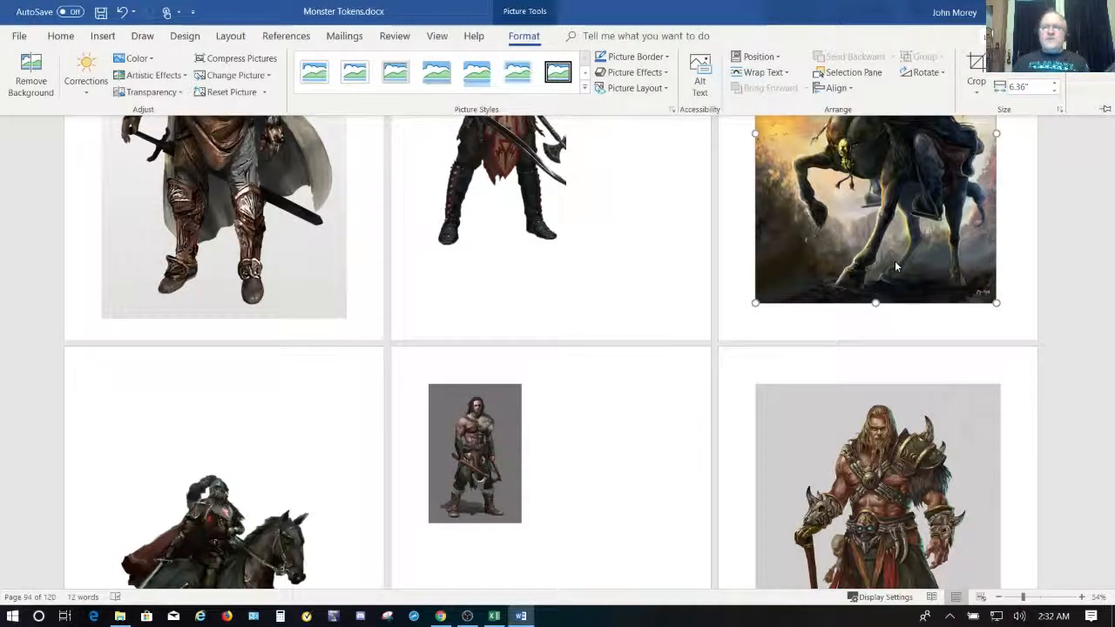
{"action": "scroll", "coordinate": [609, 462], "scroll_direction": "down", "scroll_amount": 3}
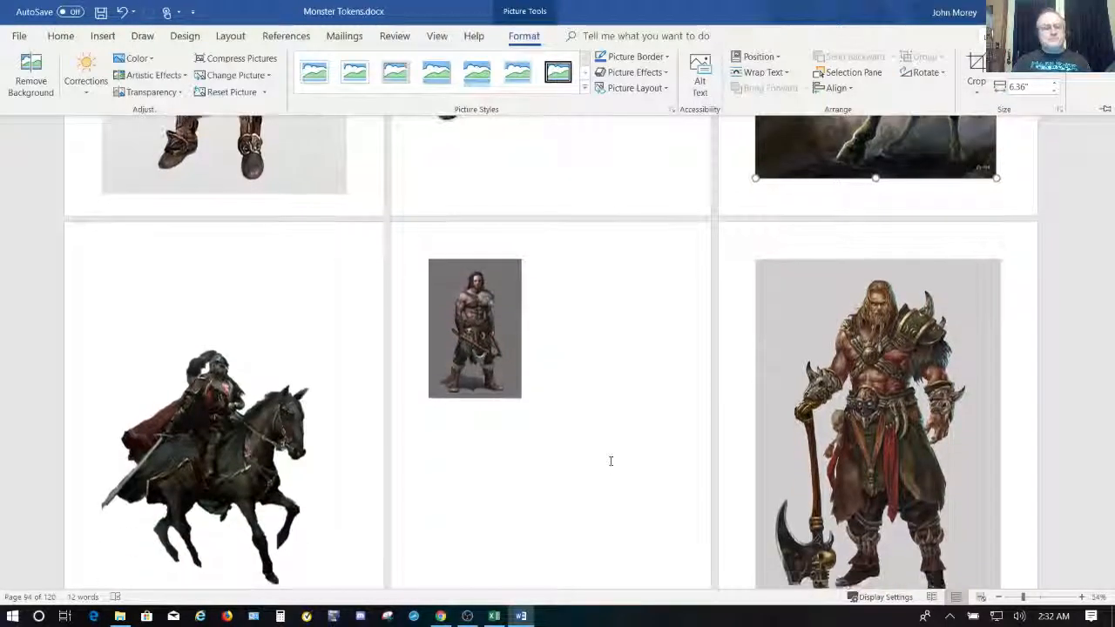
{"action": "left_click", "coordinate": [218, 439]}
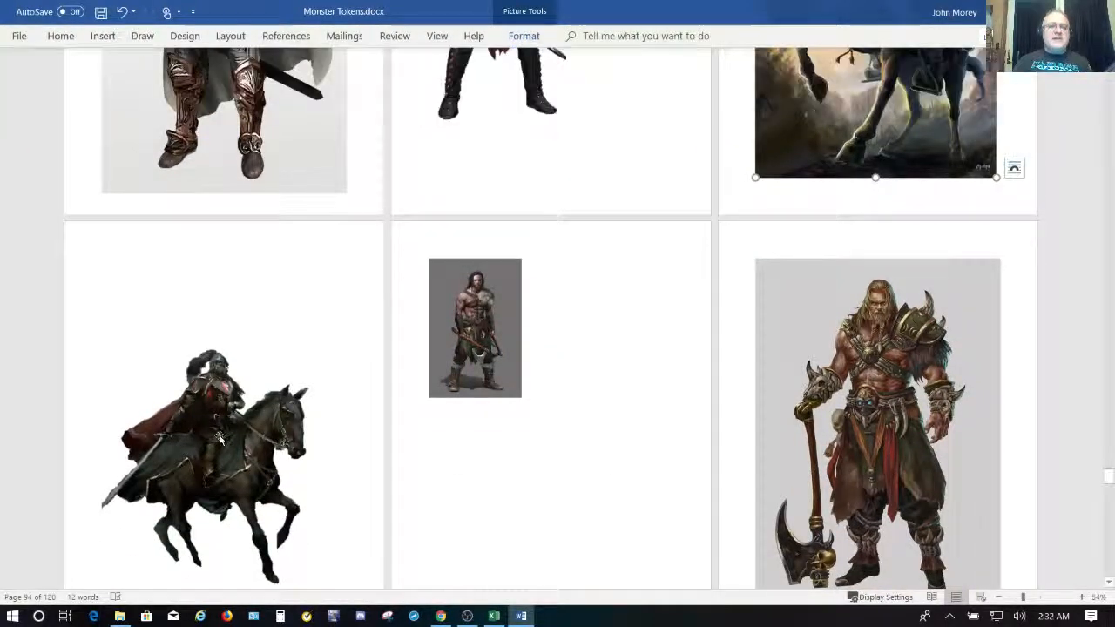
{"action": "left_click", "coordinate": [217, 440]}
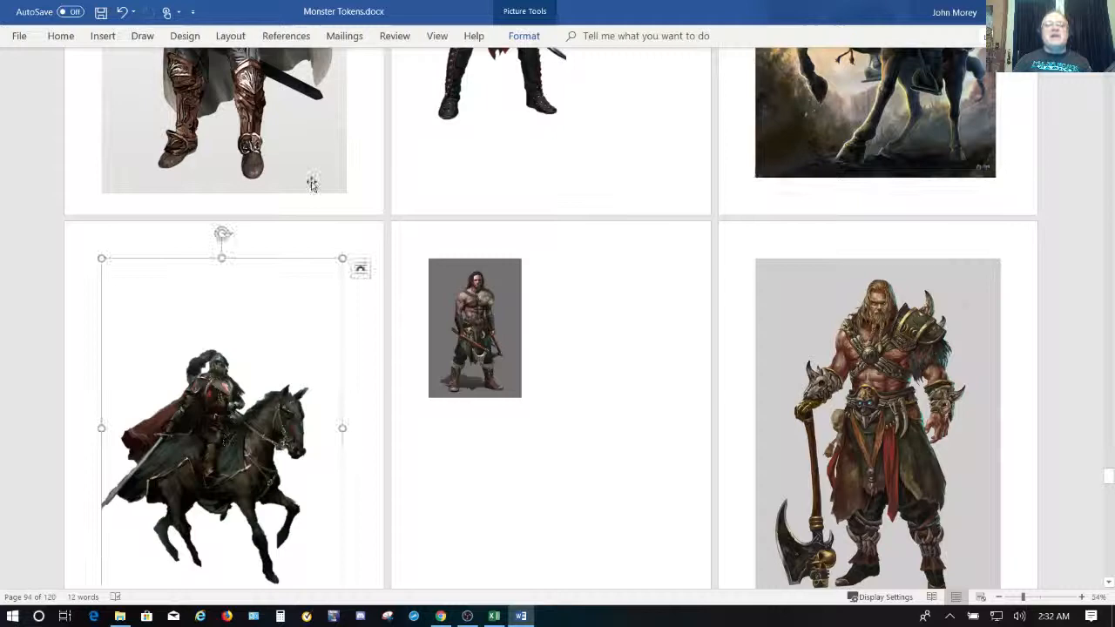
{"action": "left_click", "coordinate": [523, 39]}
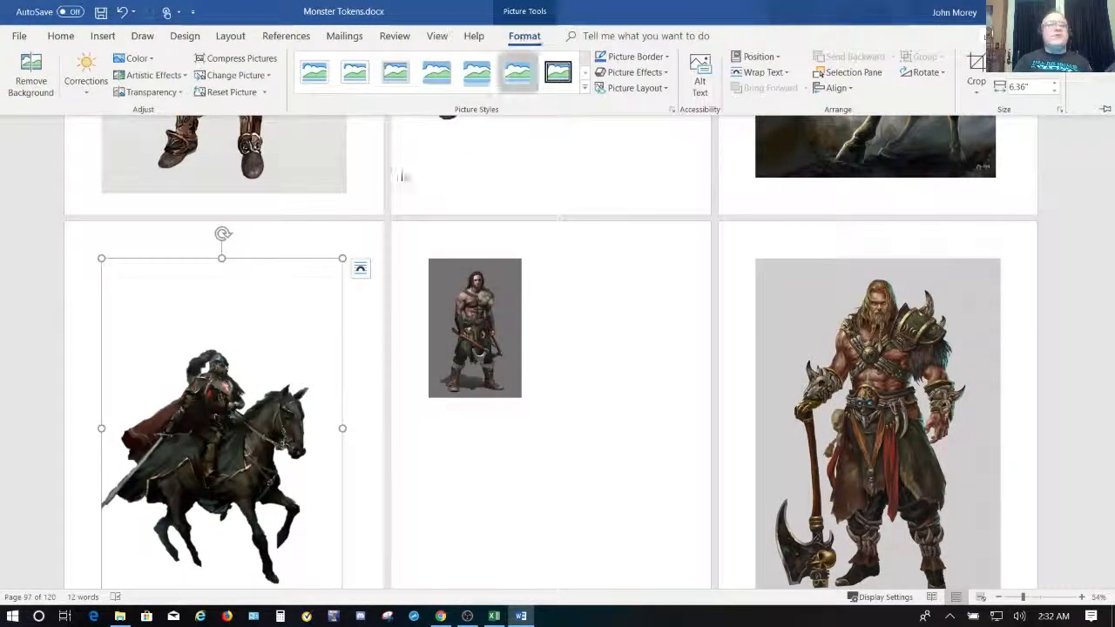
{"action": "left_click", "coordinate": [228, 91]}
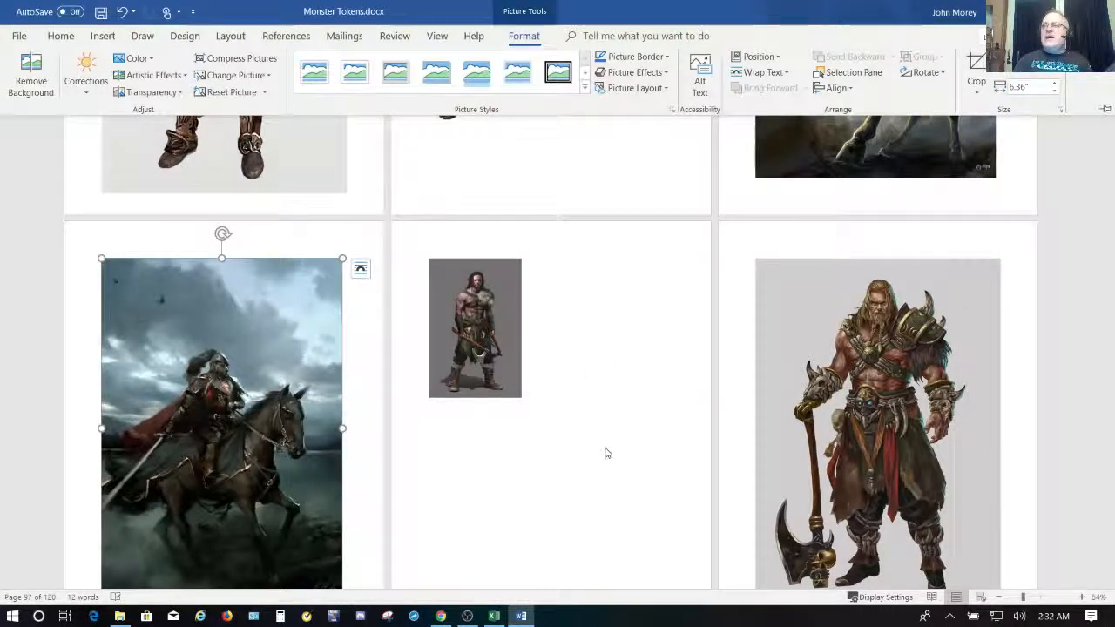
Start saving the galloping knight as a separate picture file and go to the A Tower Rescue folder.
{"action": "left_click", "coordinate": [194, 435]}
{"action": "right_click", "coordinate": [194, 436]}
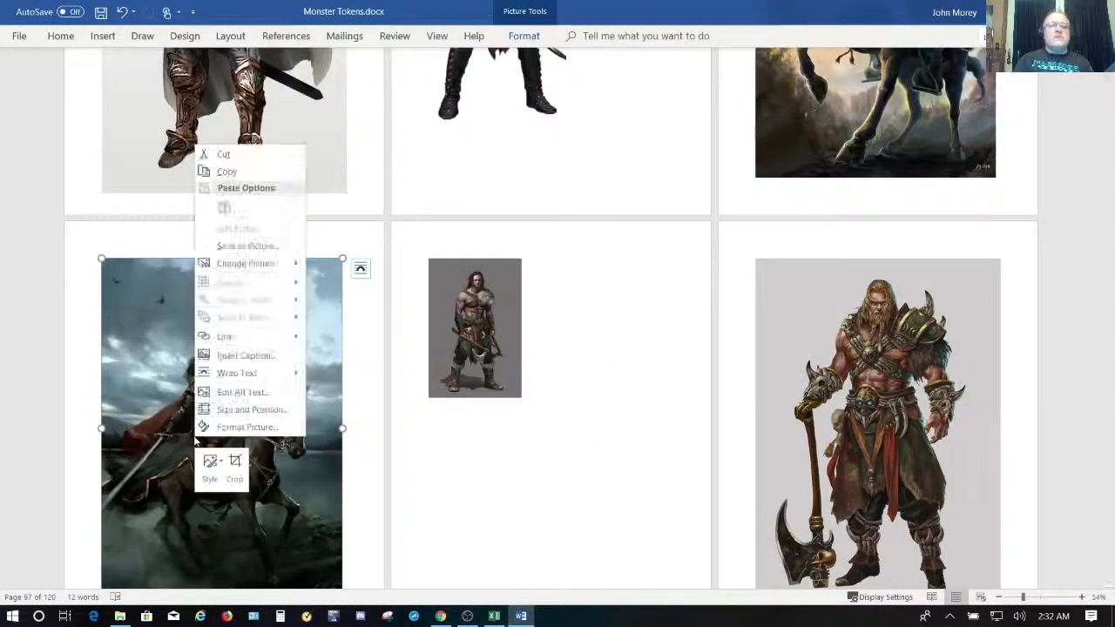
{"action": "left_click", "coordinate": [242, 247]}
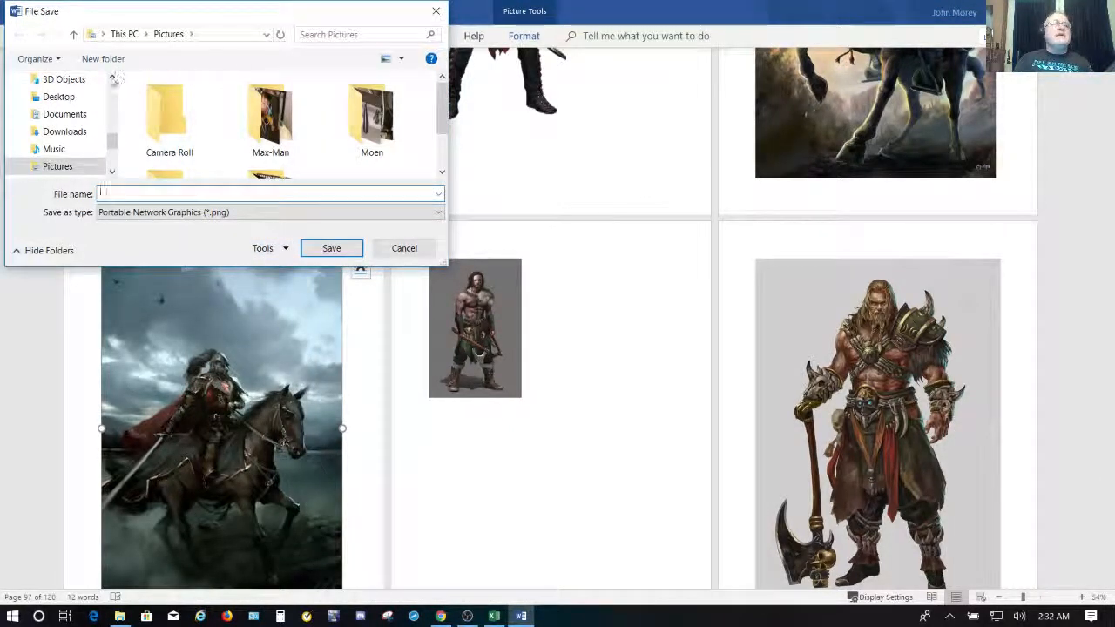
{"action": "scroll", "coordinate": [114, 87], "scroll_direction": "up", "scroll_amount": 5}
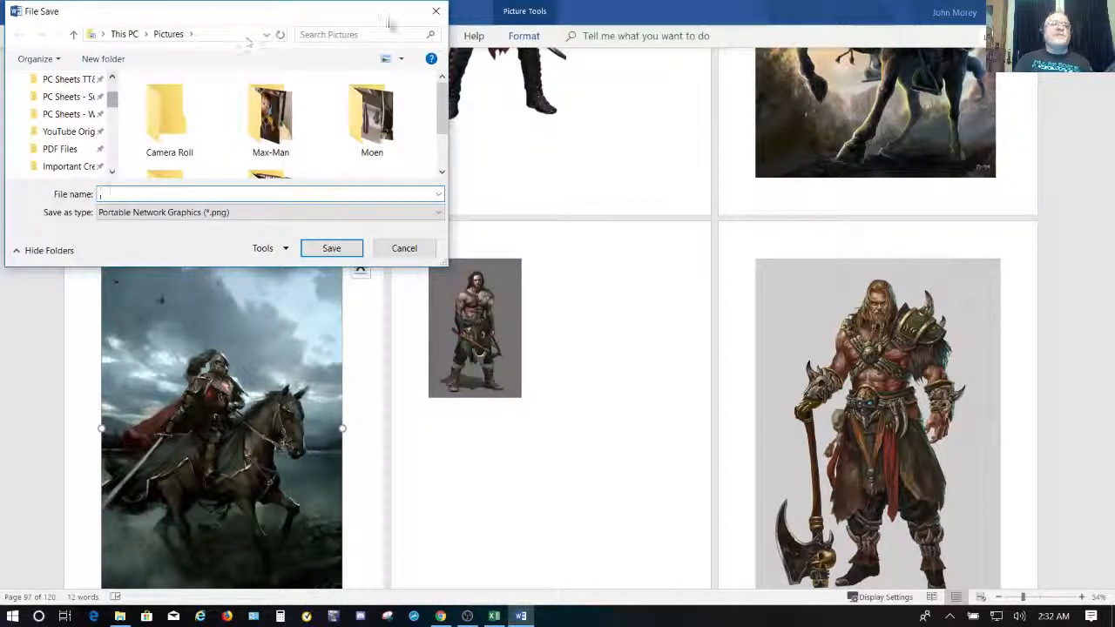
{"action": "scroll", "coordinate": [109, 87], "scroll_direction": "up", "scroll_amount": 2}
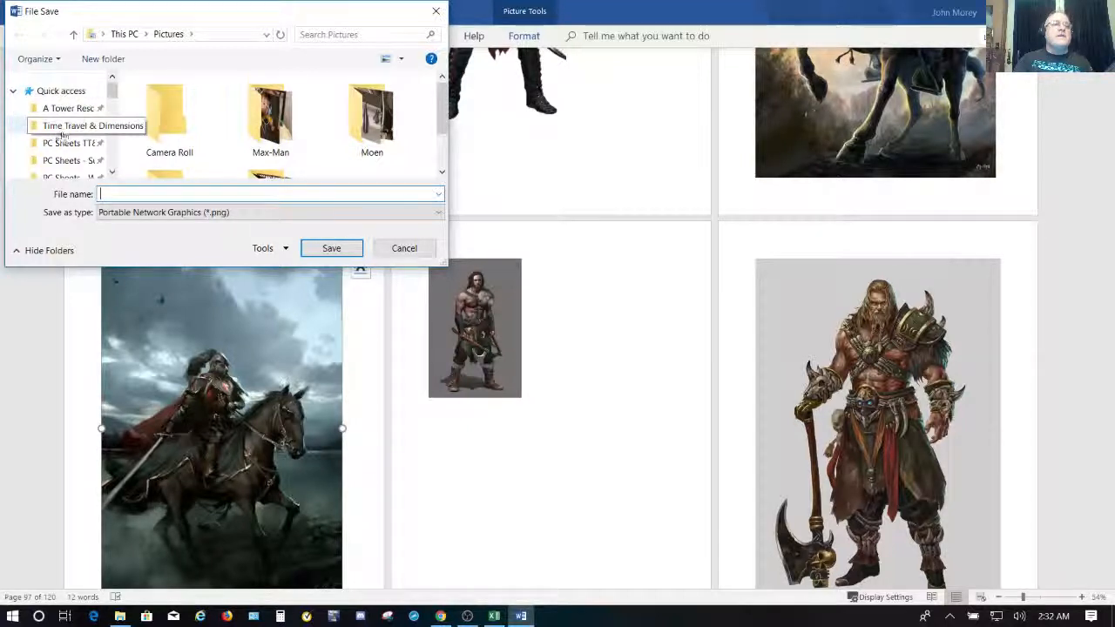
{"action": "left_click", "coordinate": [61, 108]}
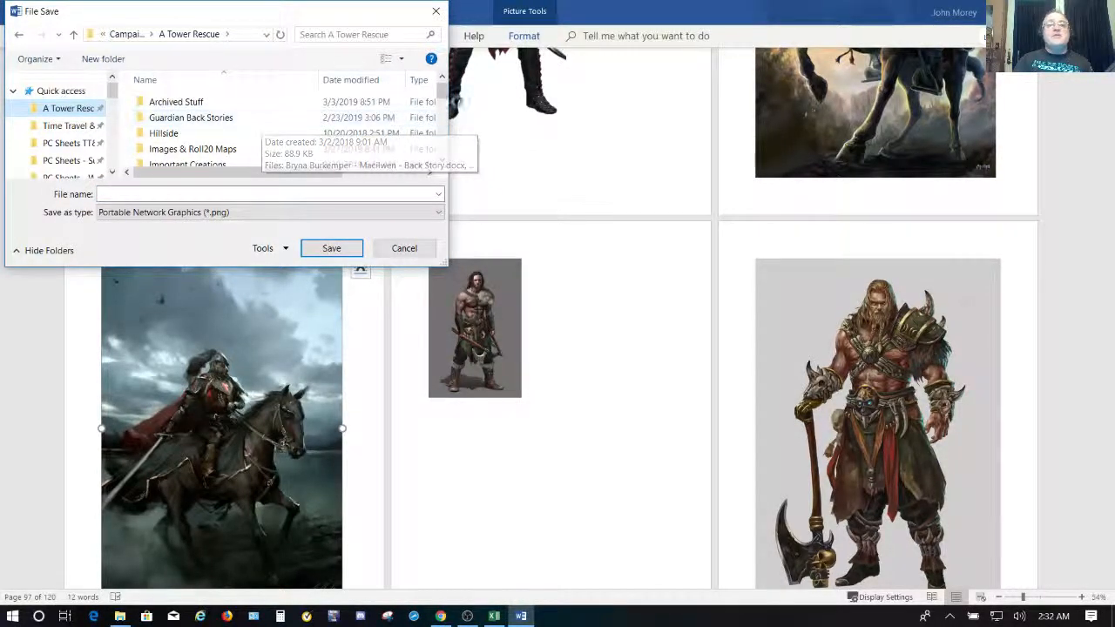
Browse through Pics, Avatars & Tokens and Monster Pics to the Serpent Brotherhood folder, and cancel the save.
{"action": "left_click", "coordinate": [444, 124]}
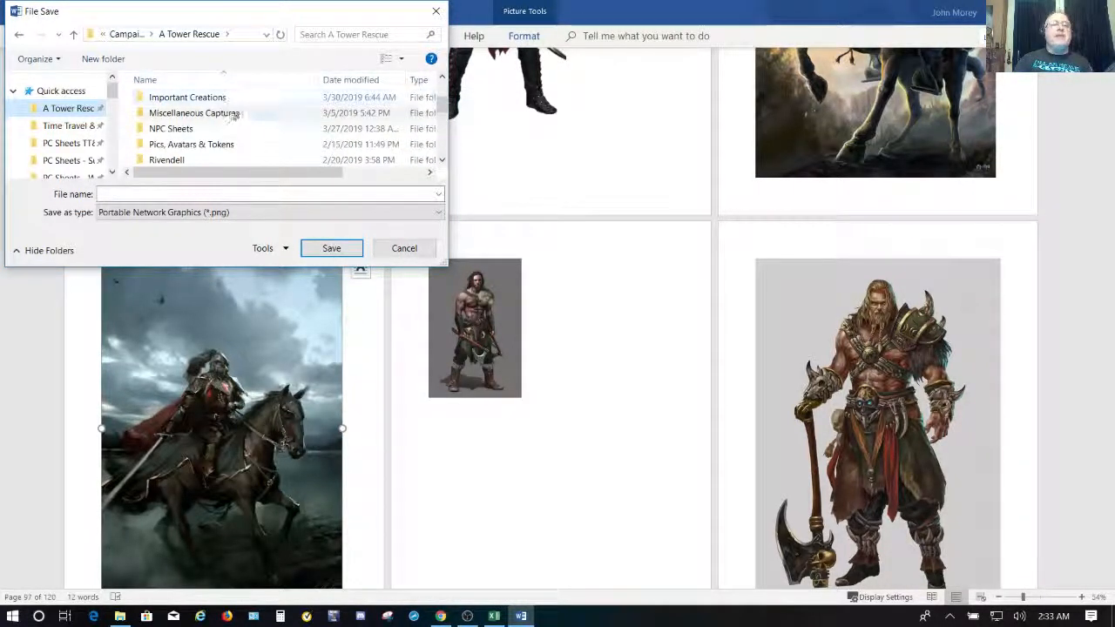
{"action": "left_click", "coordinate": [245, 146]}
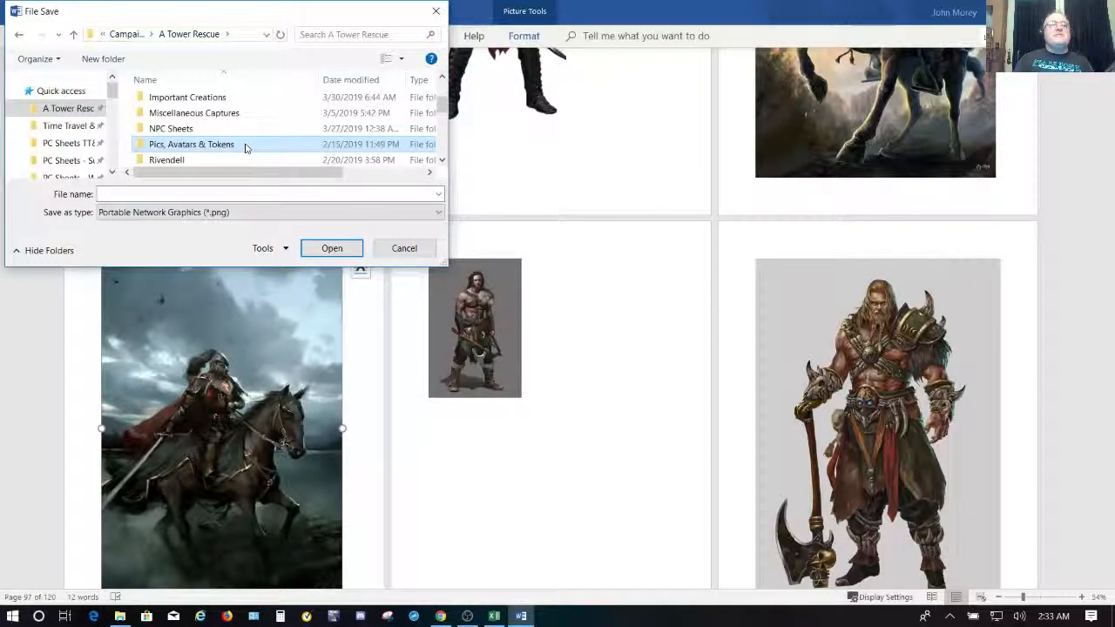
{"action": "double_click", "coordinate": [245, 146]}
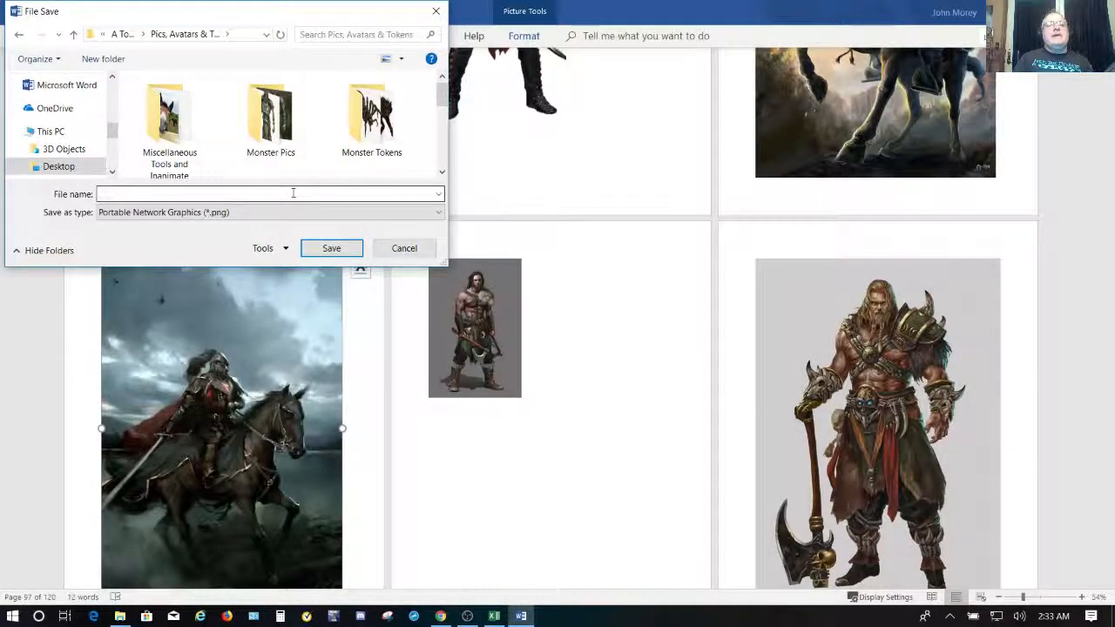
{"action": "double_click", "coordinate": [289, 127]}
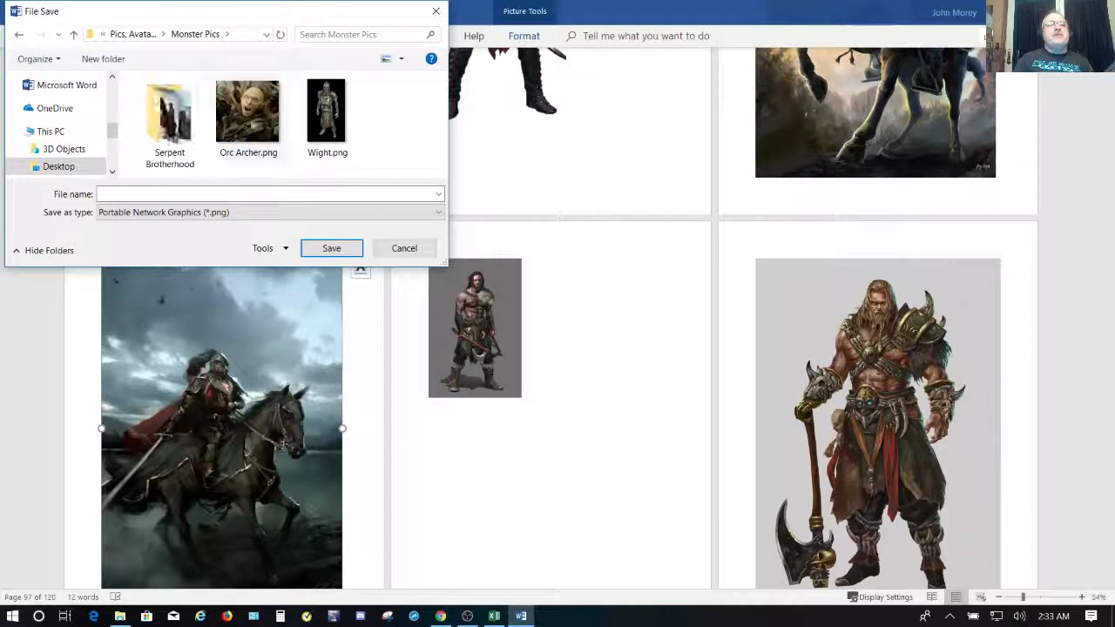
{"action": "double_click", "coordinate": [181, 127]}
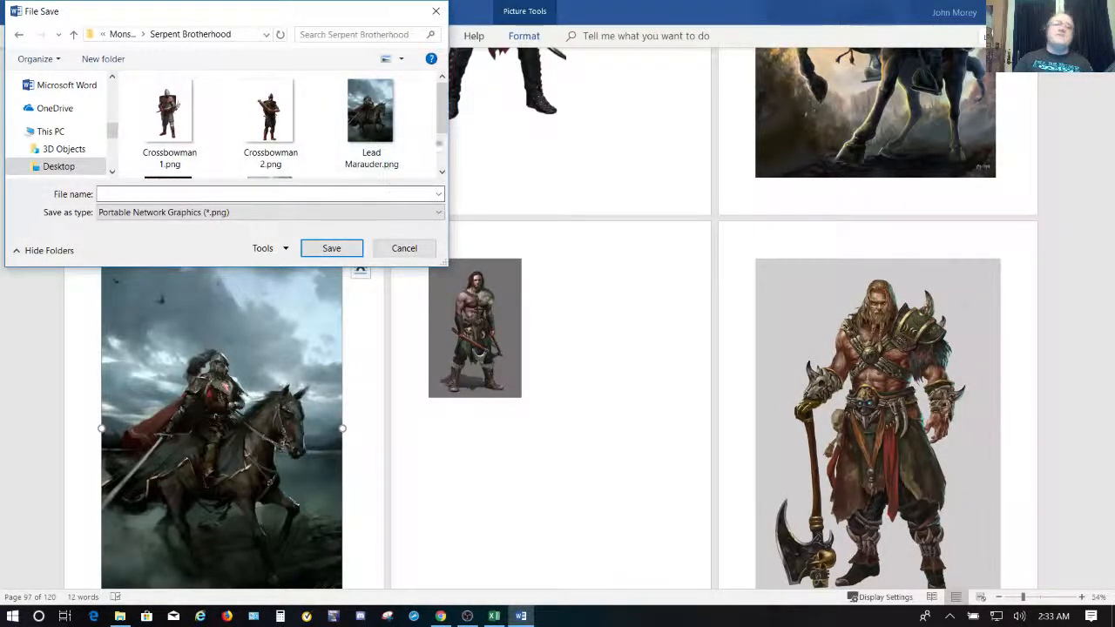
{"action": "left_click", "coordinate": [400, 248]}
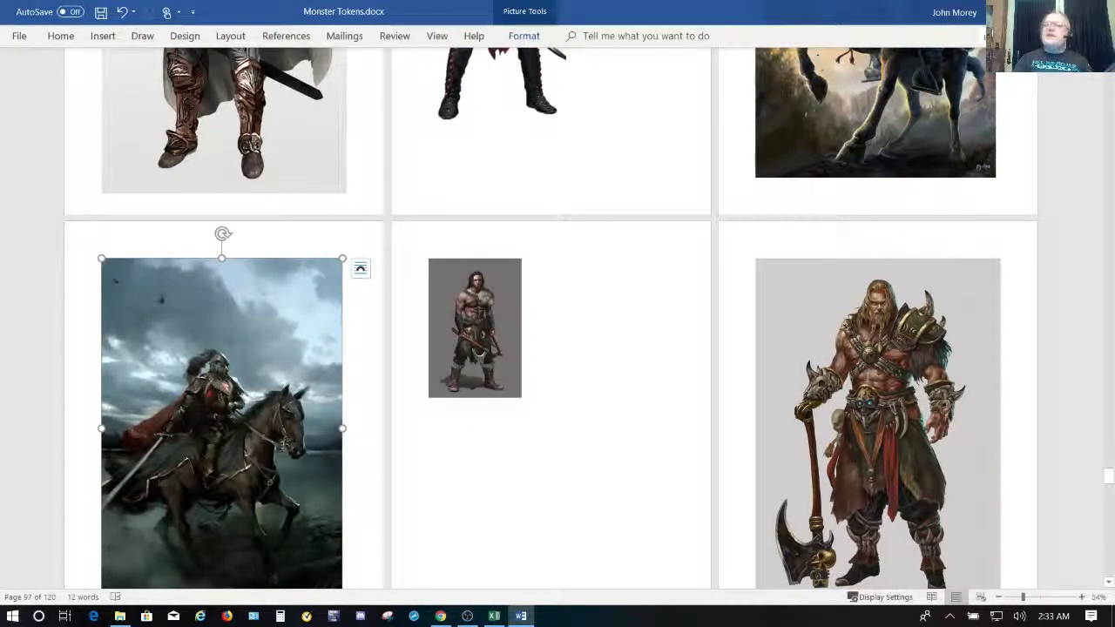
Close Monster Tokens.docx without saving the changes.
{"action": "left_click", "coordinate": [1098, 11]}
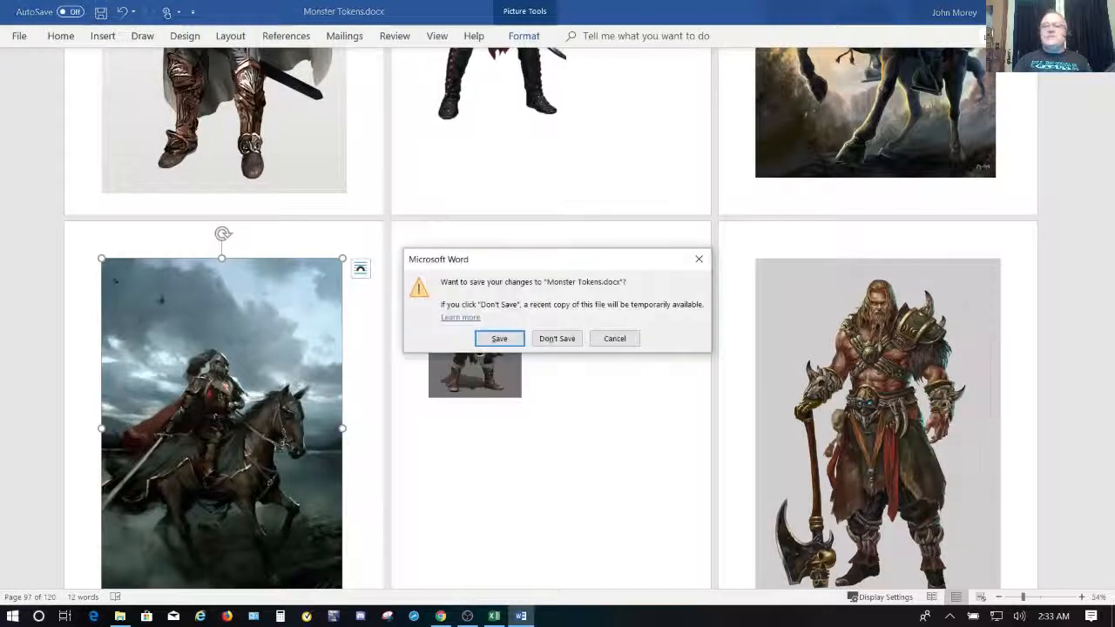
{"action": "left_click", "coordinate": [570, 340]}
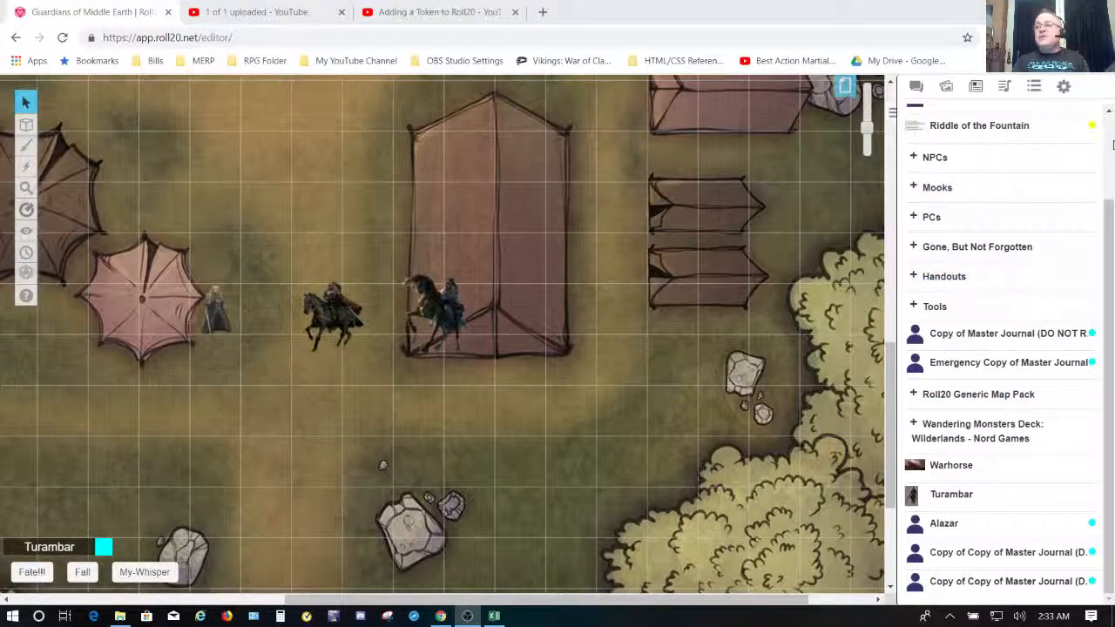
In the Roll20 journal, open the first Copy of Copy of Master Journal character listed below Alazar.
{"action": "scroll", "coordinate": [1113, 144], "scroll_direction": "up", "scroll_amount": 2}
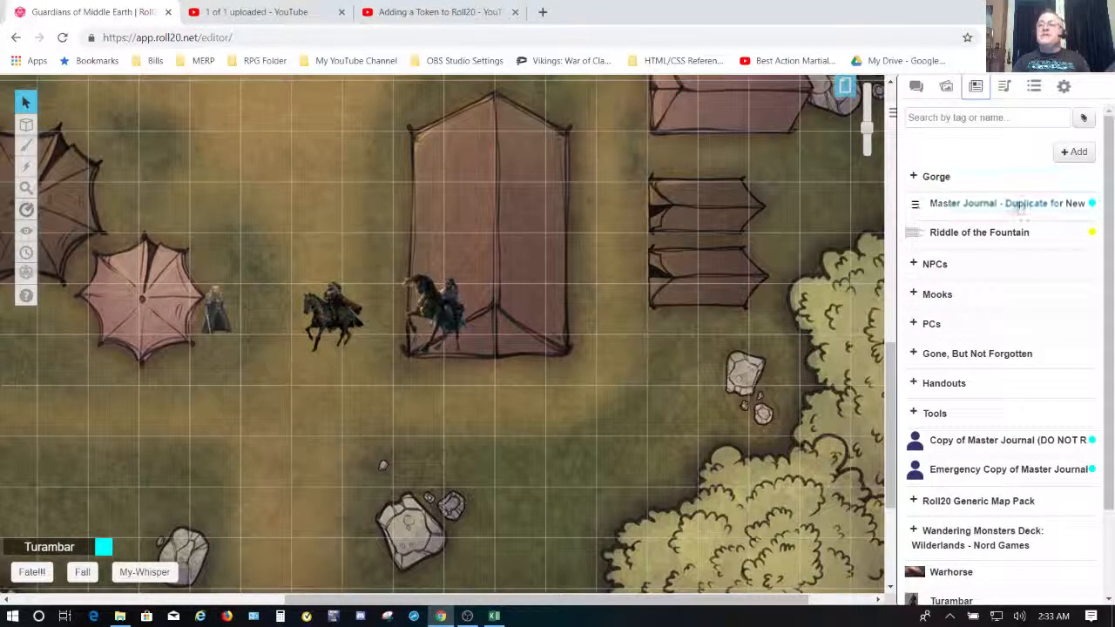
{"action": "scroll", "coordinate": [1025, 540], "scroll_direction": "down", "scroll_amount": 2}
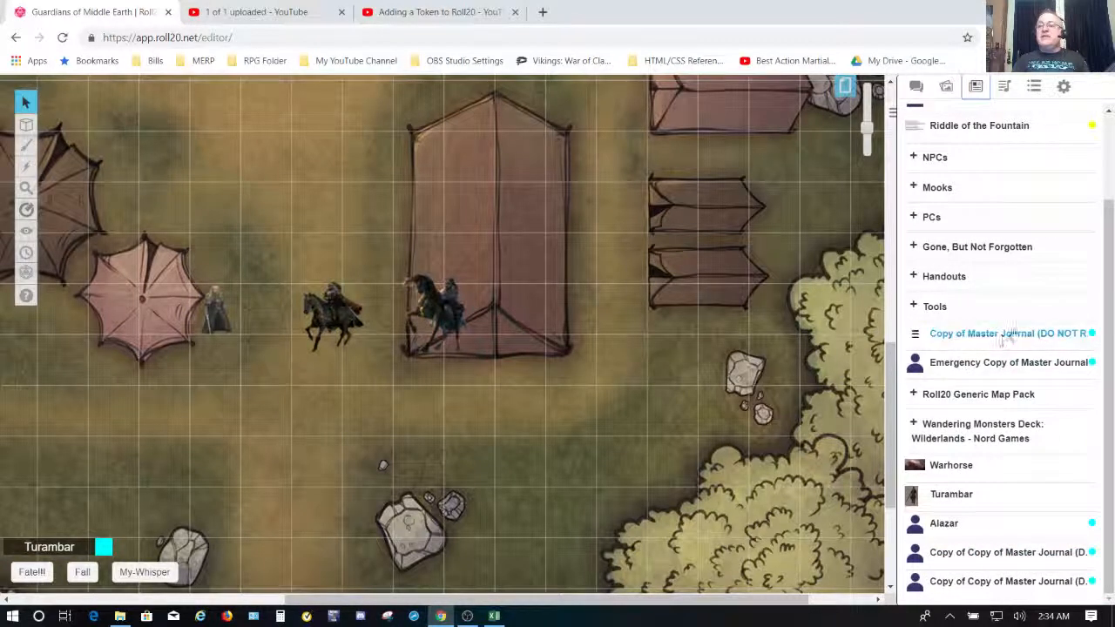
{"action": "left_click", "coordinate": [1016, 558]}
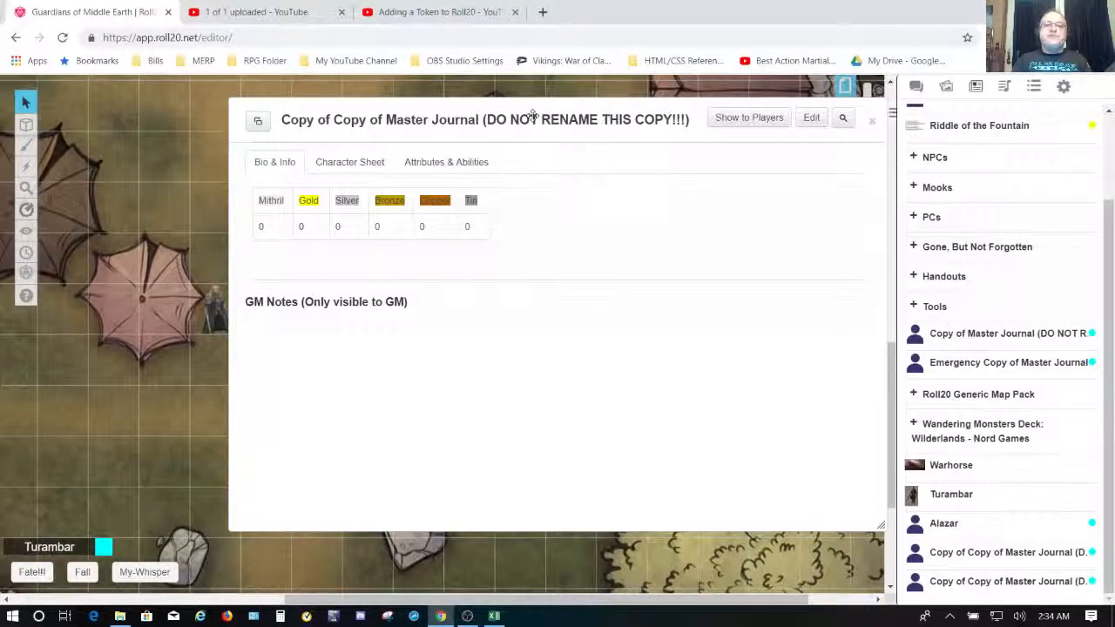
{"action": "left_click", "coordinate": [812, 119]}
{"action": "left_click", "coordinate": [753, 193]}
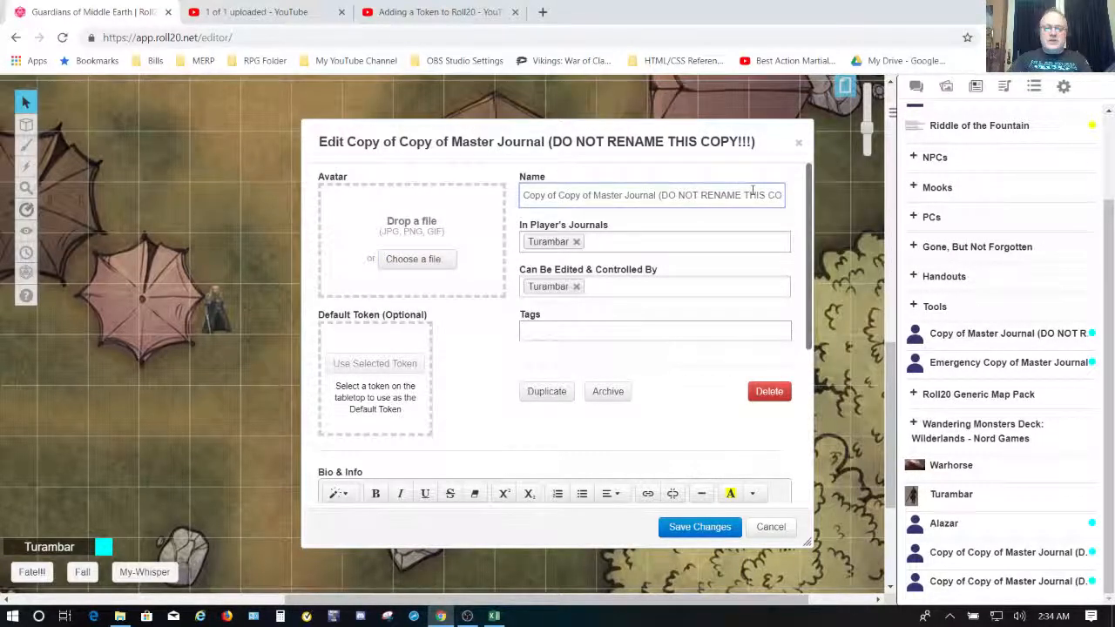
{"action": "key", "text": "shift+Home"}
{"action": "key", "text": "Delete"}
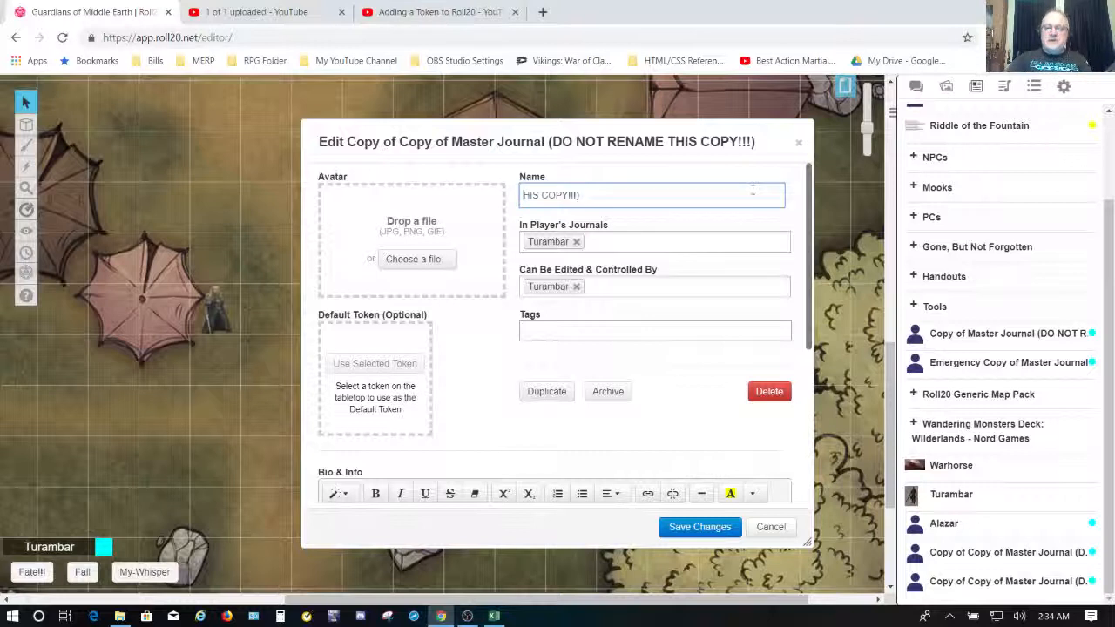
{"action": "key", "text": "shift+End"}
{"action": "key", "text": "Delete"}
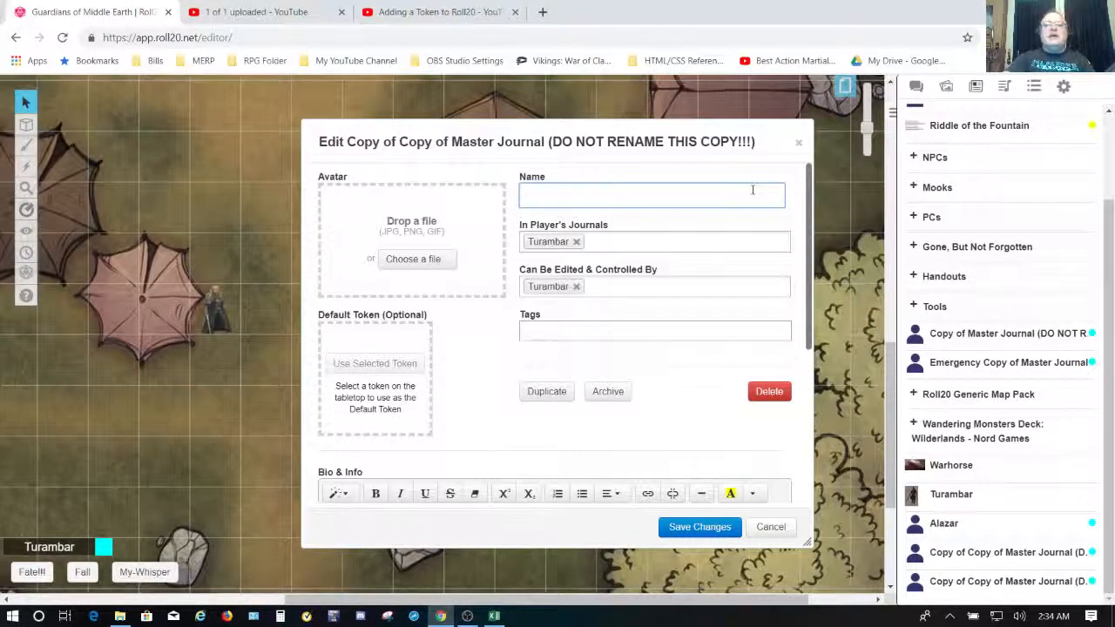
{"action": "type", "text": "L"}
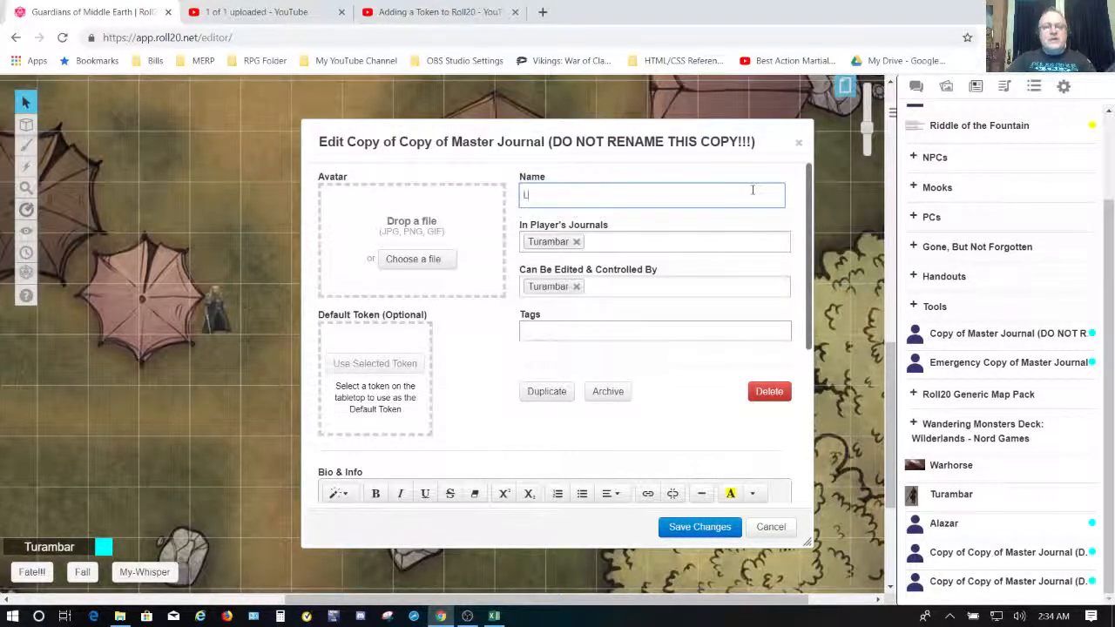
{"action": "type", "text": "ead Ma"}
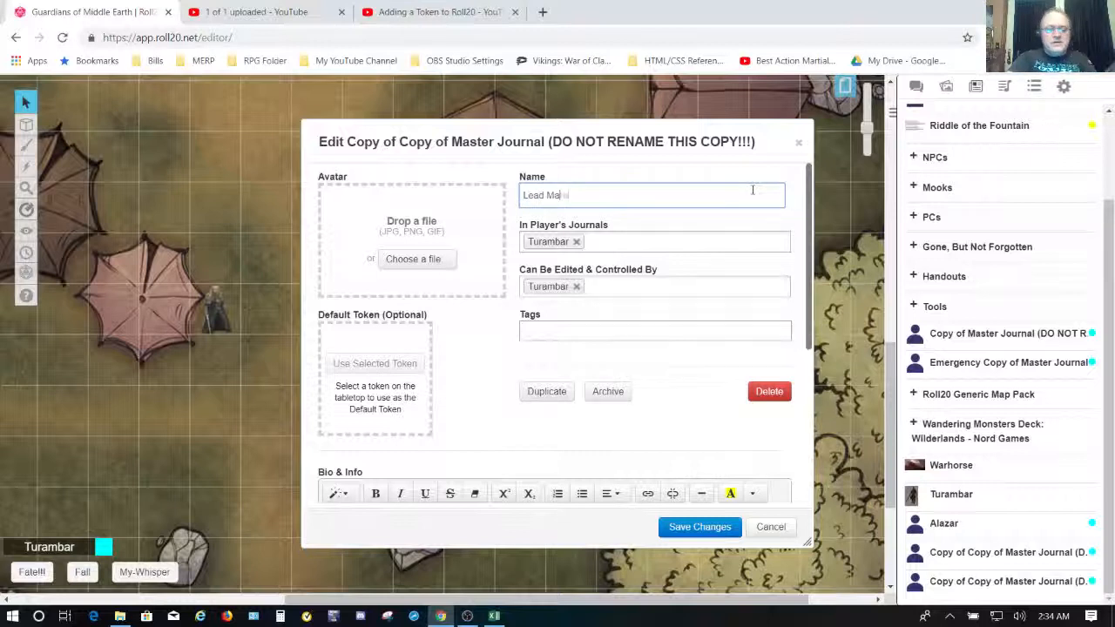
{"action": "type", "text": "rauder"}
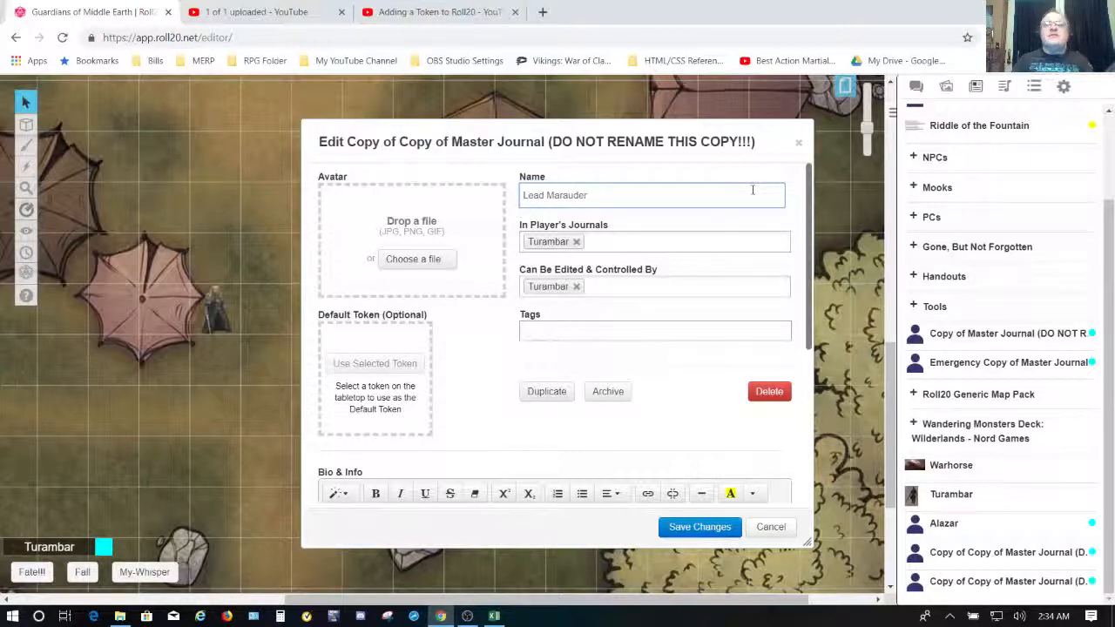
{"action": "left_click", "coordinate": [706, 243]}
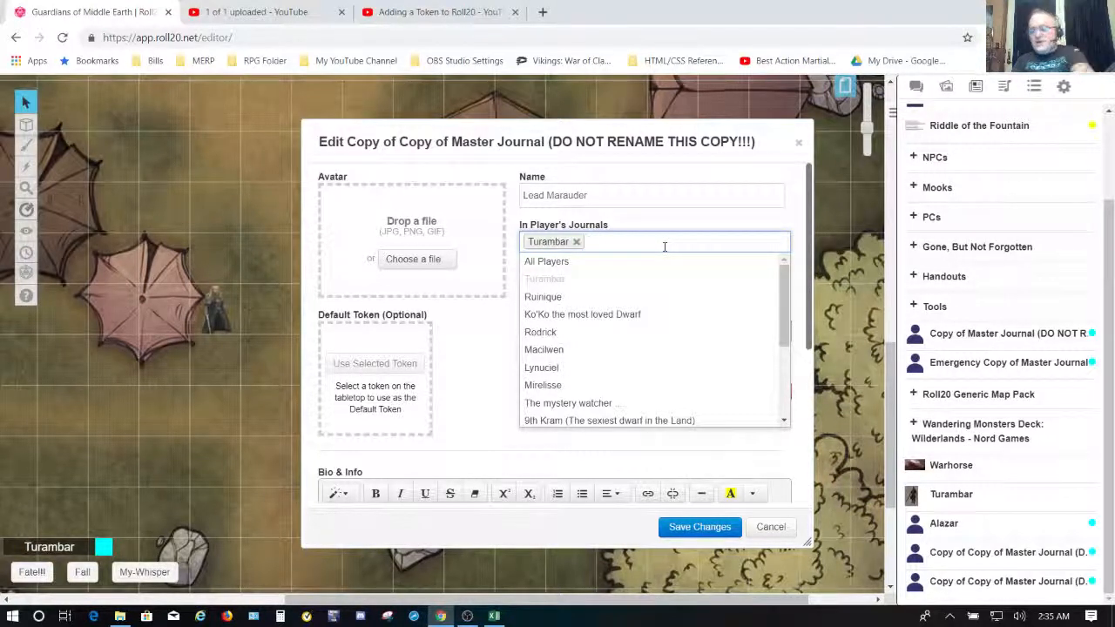
{"action": "left_click", "coordinate": [772, 528]}
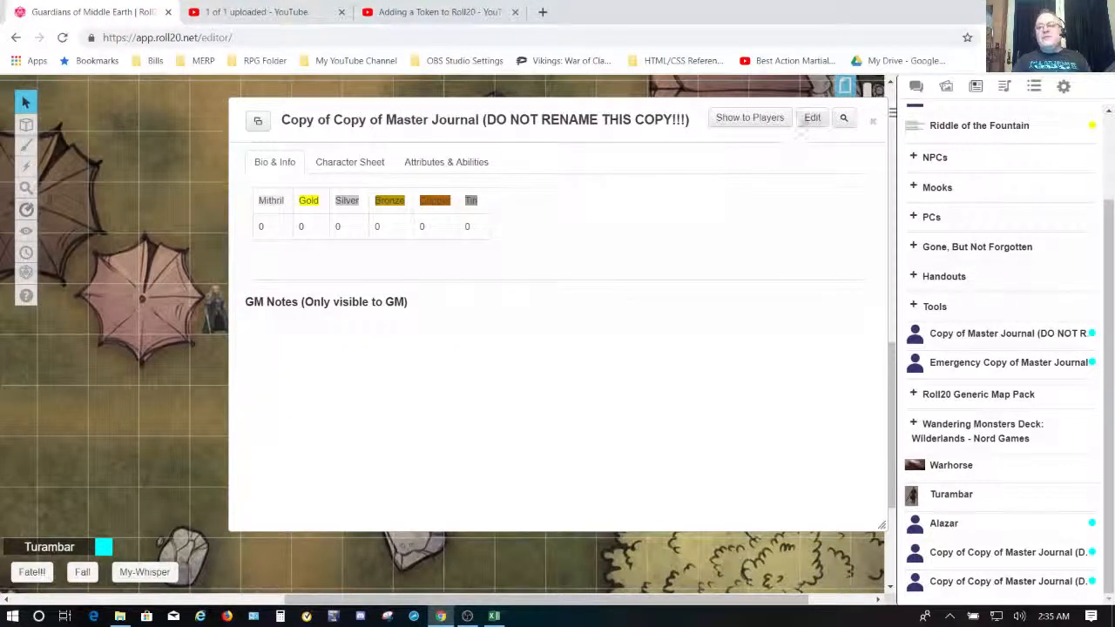
Open the copied journal for editing and examine the players offered for editing control and for journal access.
{"action": "left_click", "coordinate": [811, 117]}
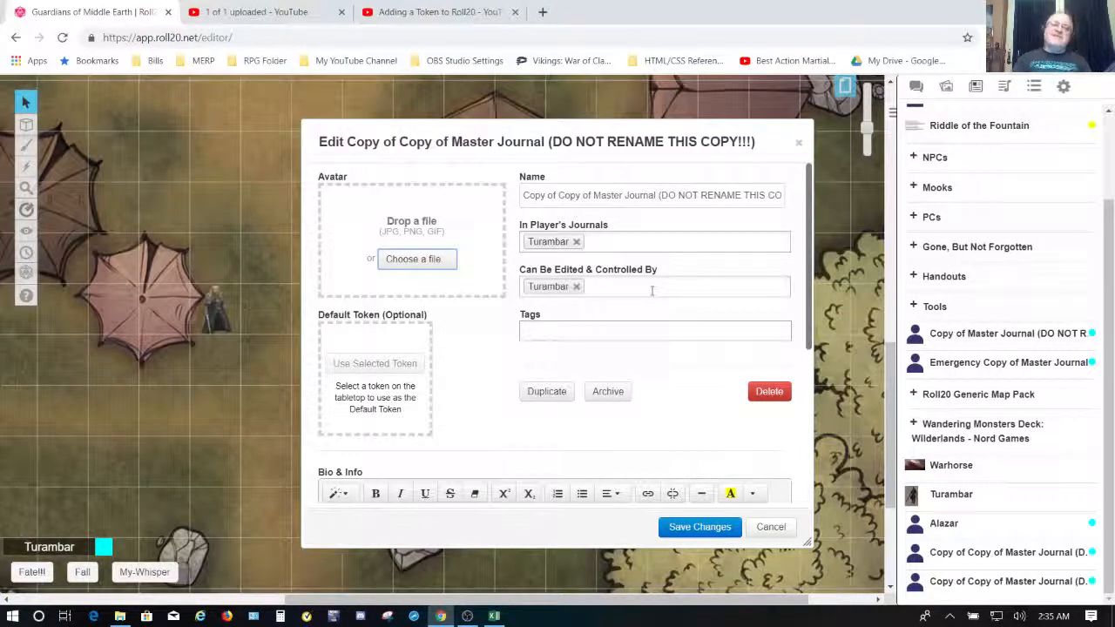
{"action": "left_click", "coordinate": [651, 291]}
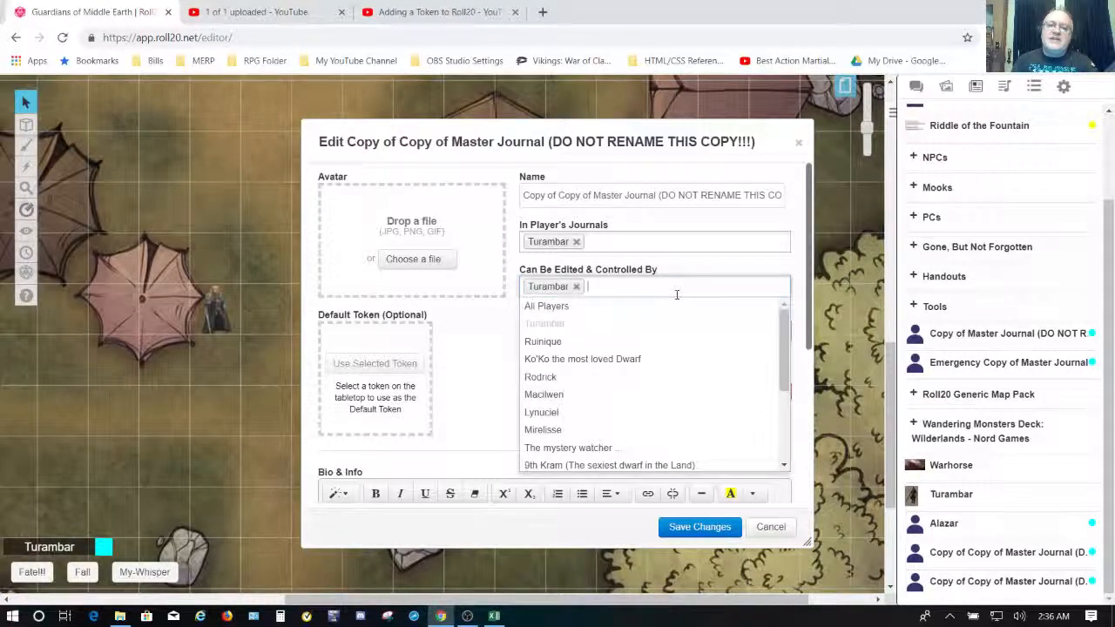
{"action": "left_click", "coordinate": [690, 243]}
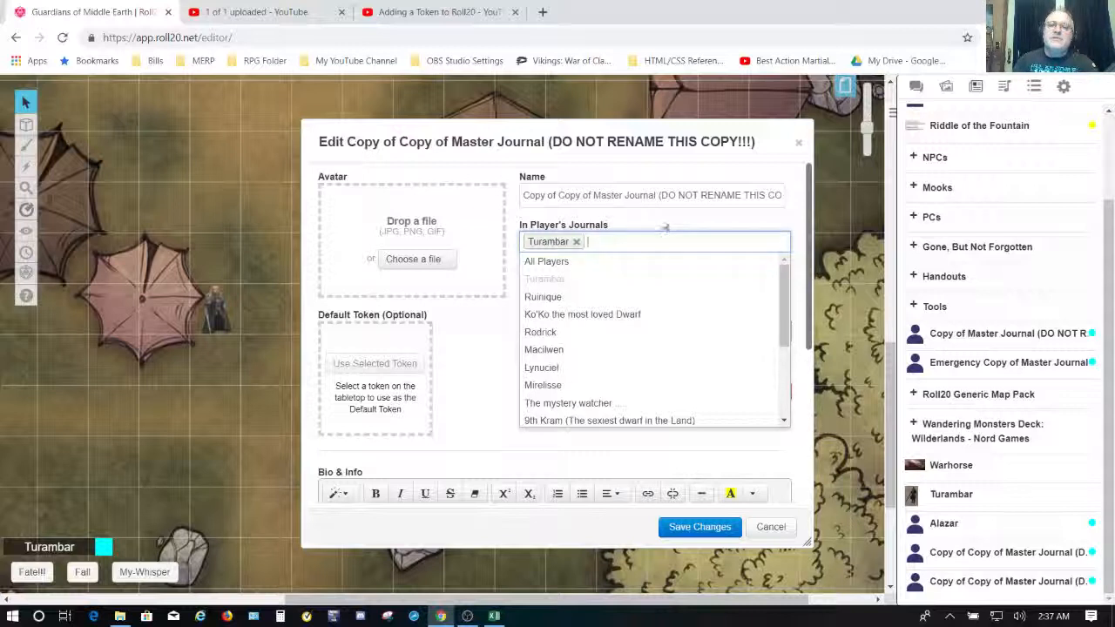
{"action": "left_click", "coordinate": [664, 225]}
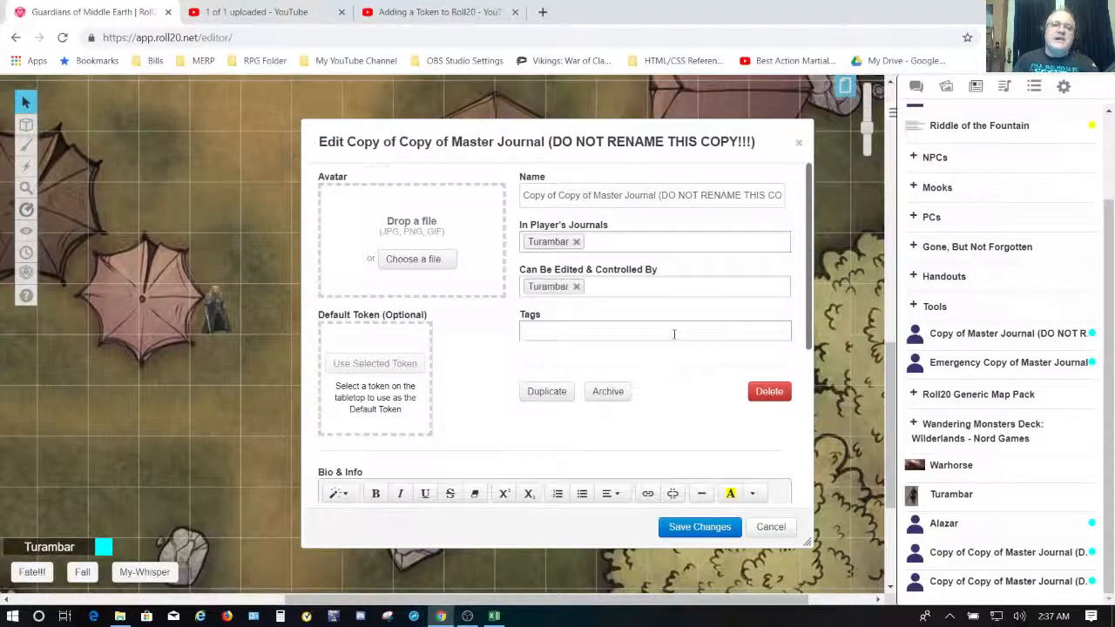
{"action": "scroll", "coordinate": [672, 333], "scroll_direction": "down", "scroll_amount": 1}
{"action": "scroll", "coordinate": [675, 333], "scroll_direction": "up", "scroll_amount": 1}
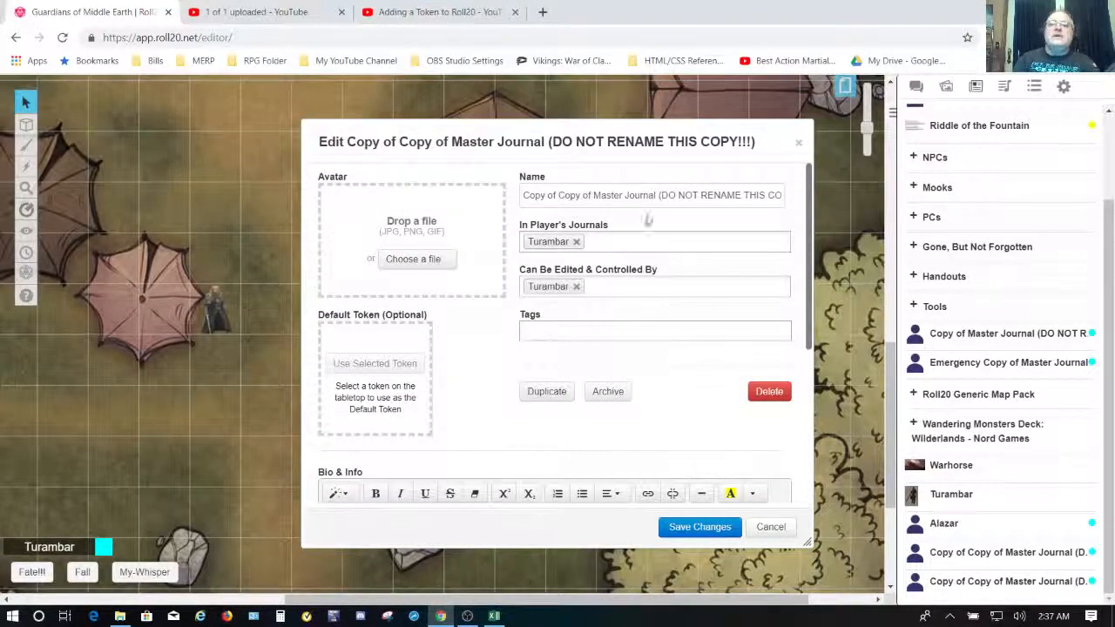
Replace the copied journal's name with Lead Marauder.
{"action": "left_click", "coordinate": [719, 196]}
{"action": "key", "text": "shift+Home"}
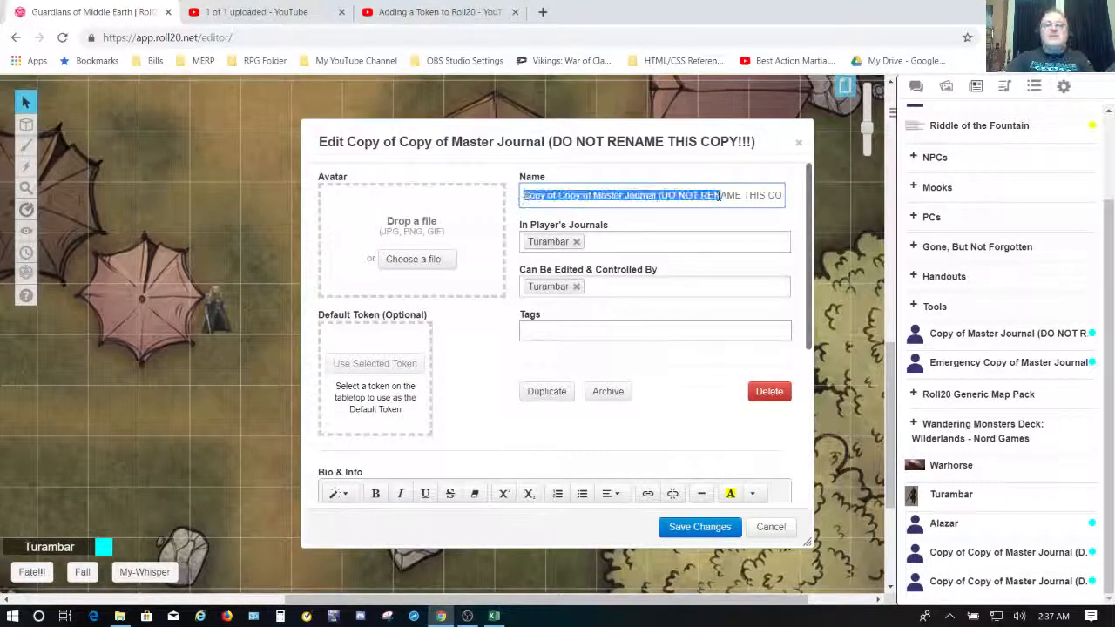
{"action": "key", "text": "Delete"}
{"action": "key", "text": "shift+End"}
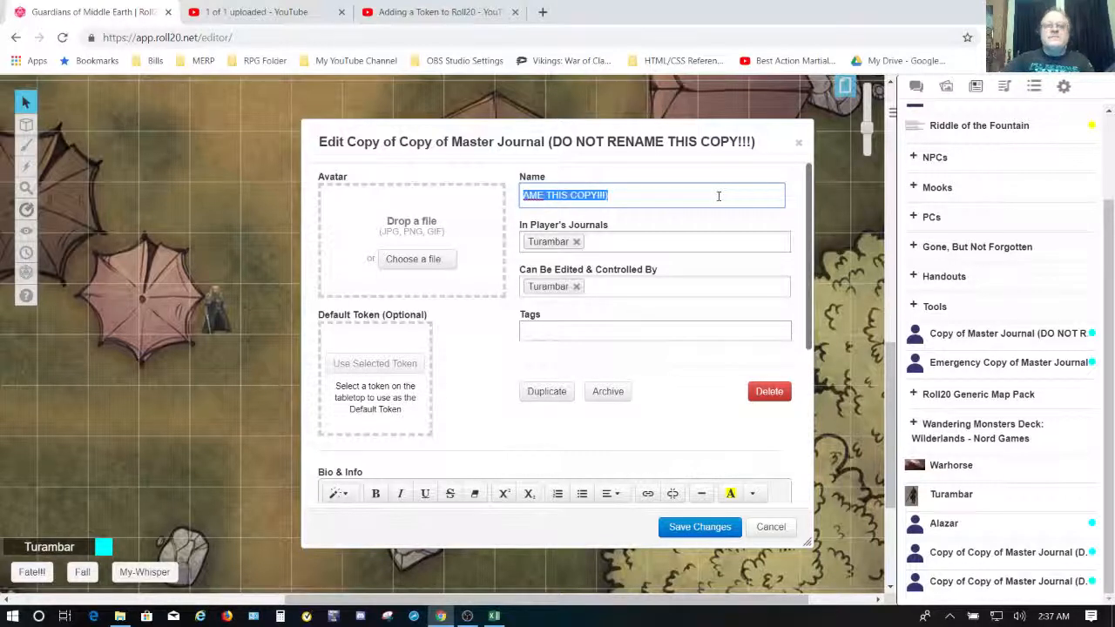
{"action": "key", "text": "Delete"}
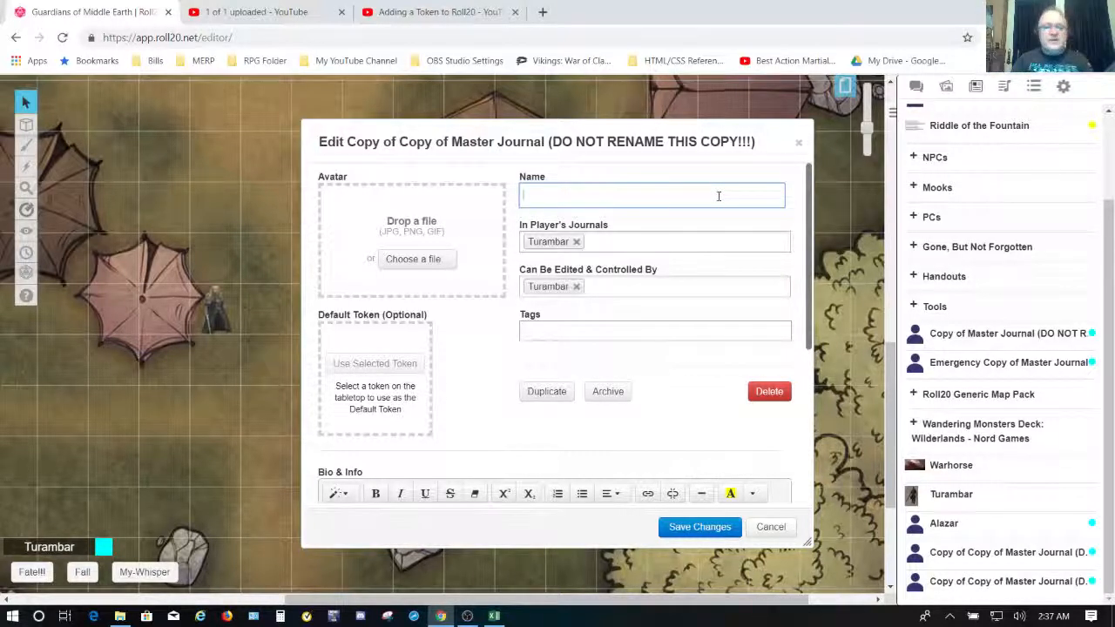
{"action": "type", "text": "Lead"}
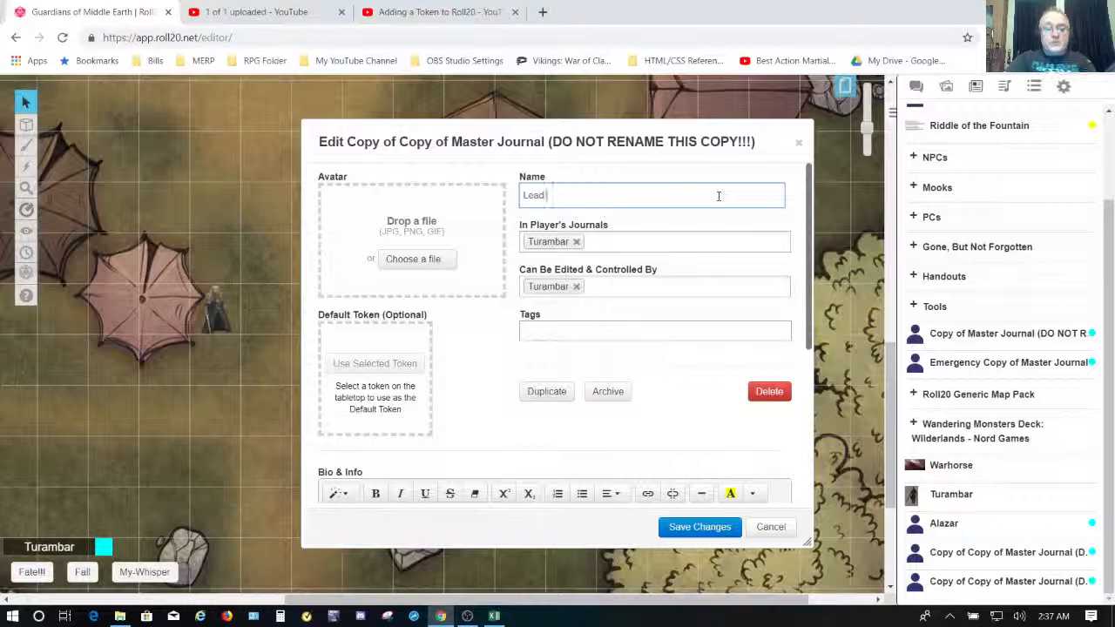
{"action": "type", "text": " Marauder"}
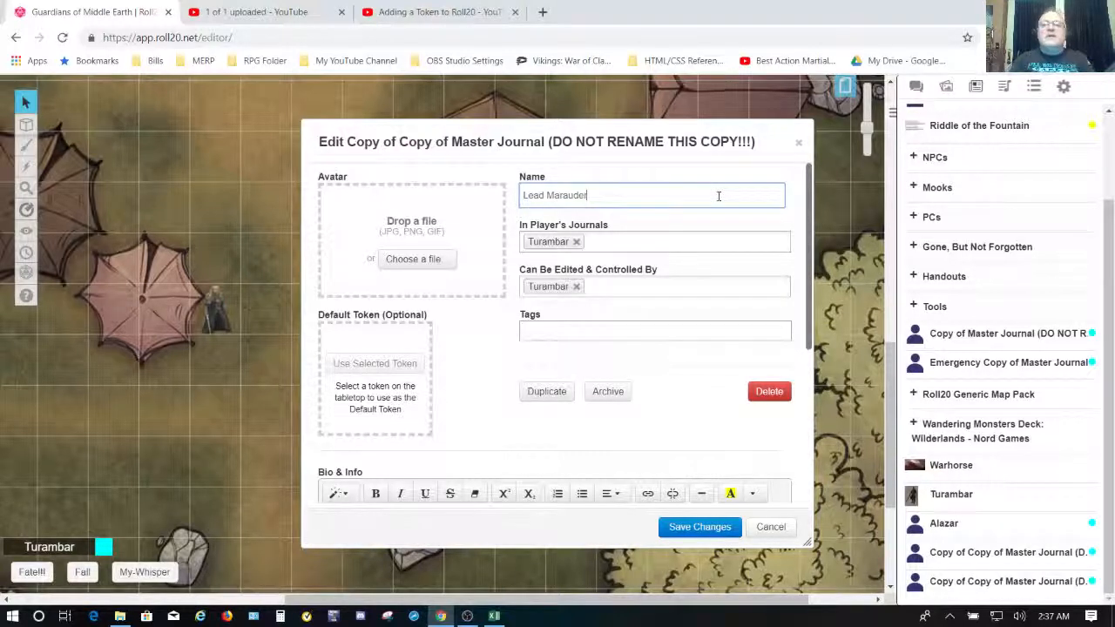
Set the character's avatar to Lead Marauder.png from A Tower Rescue, Pics, Avatars & Tokens, Monster Pics, Serpent Brotherhood.
{"action": "left_click", "coordinate": [417, 263]}
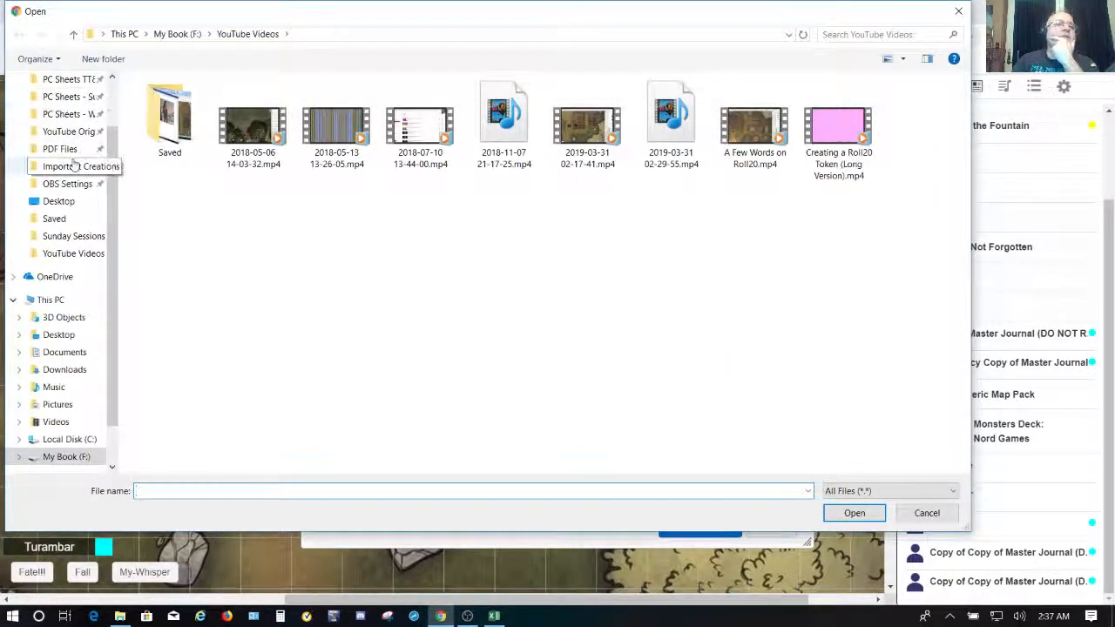
{"action": "scroll", "coordinate": [74, 164], "scroll_direction": "up", "scroll_amount": 2}
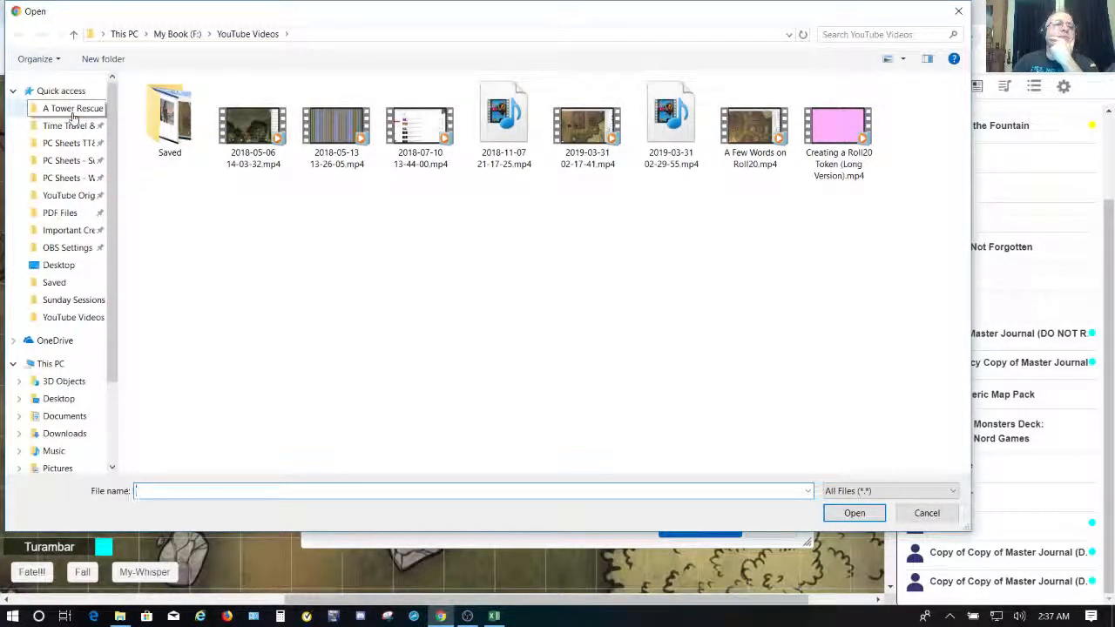
{"action": "left_click", "coordinate": [74, 111]}
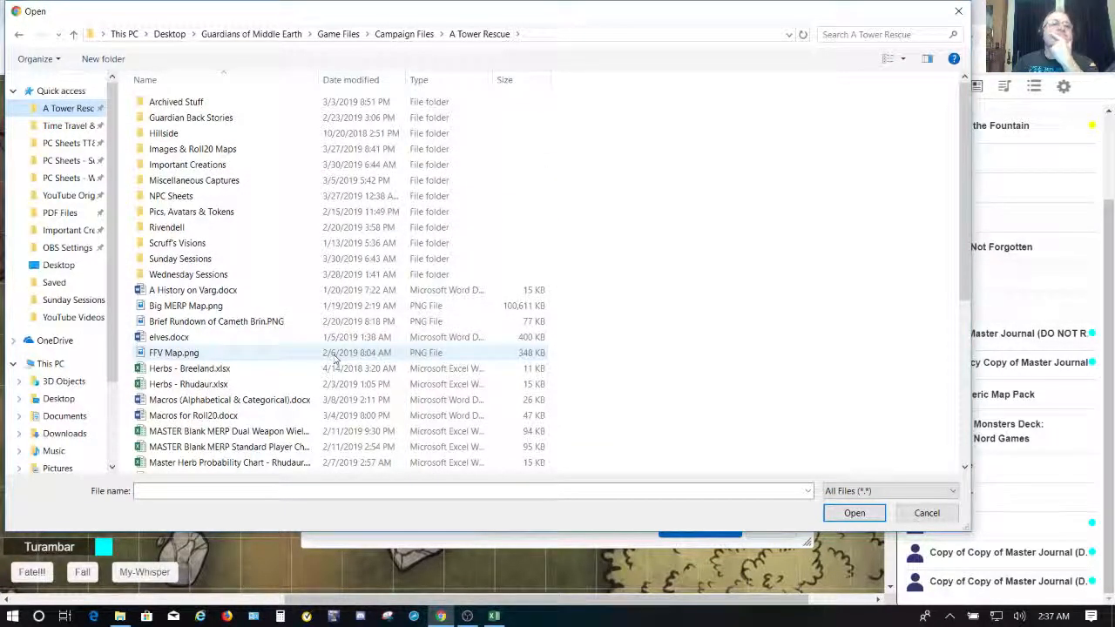
{"action": "double_click", "coordinate": [209, 212]}
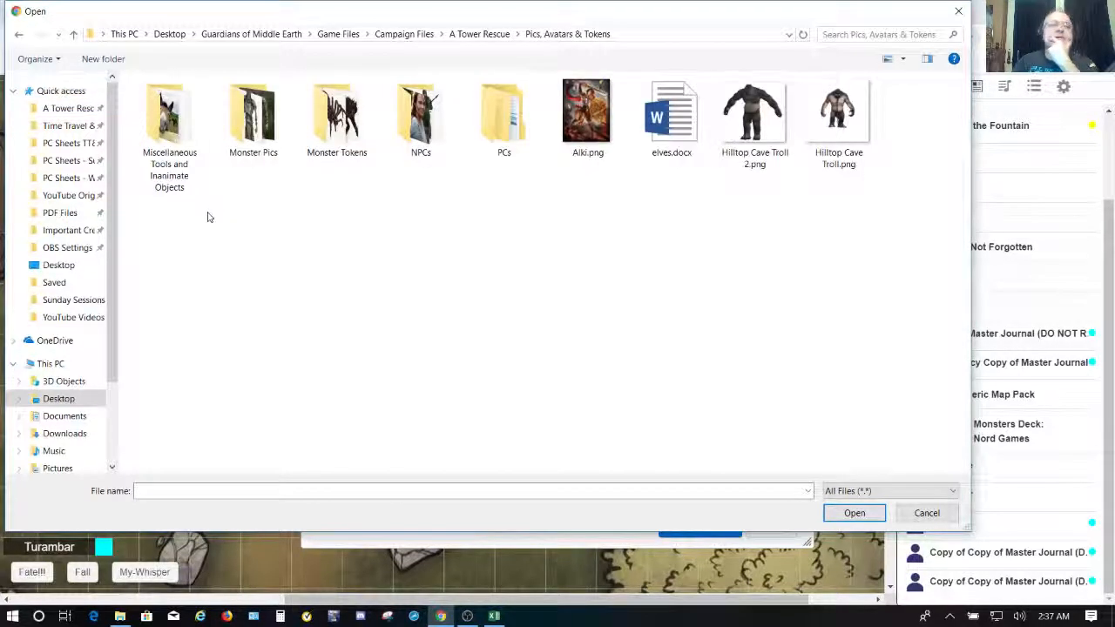
{"action": "left_click", "coordinate": [256, 131]}
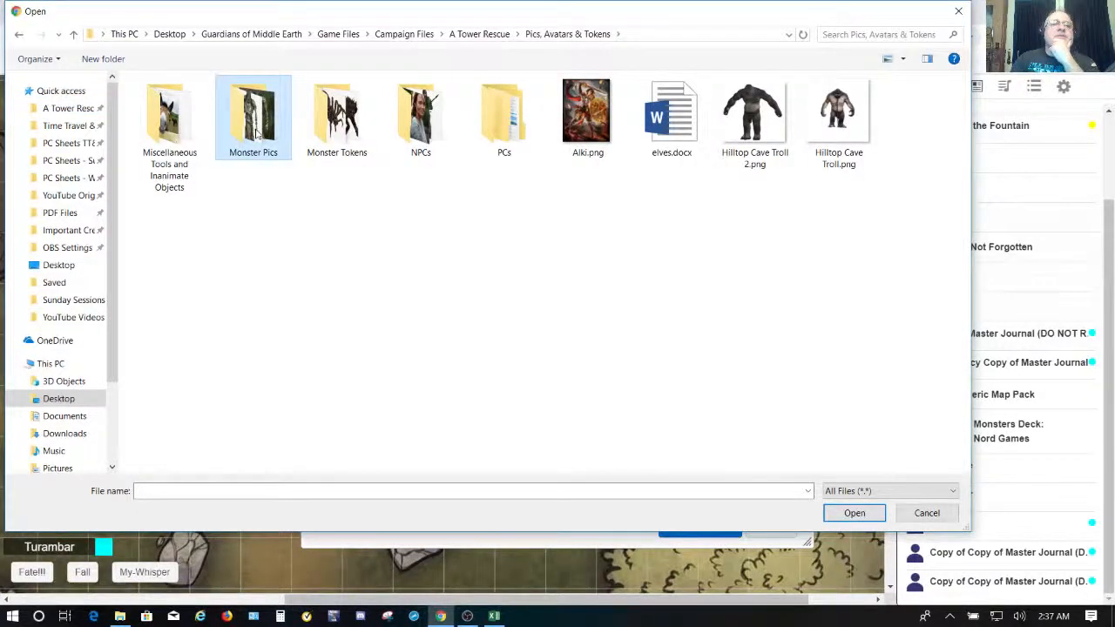
{"action": "double_click", "coordinate": [256, 130]}
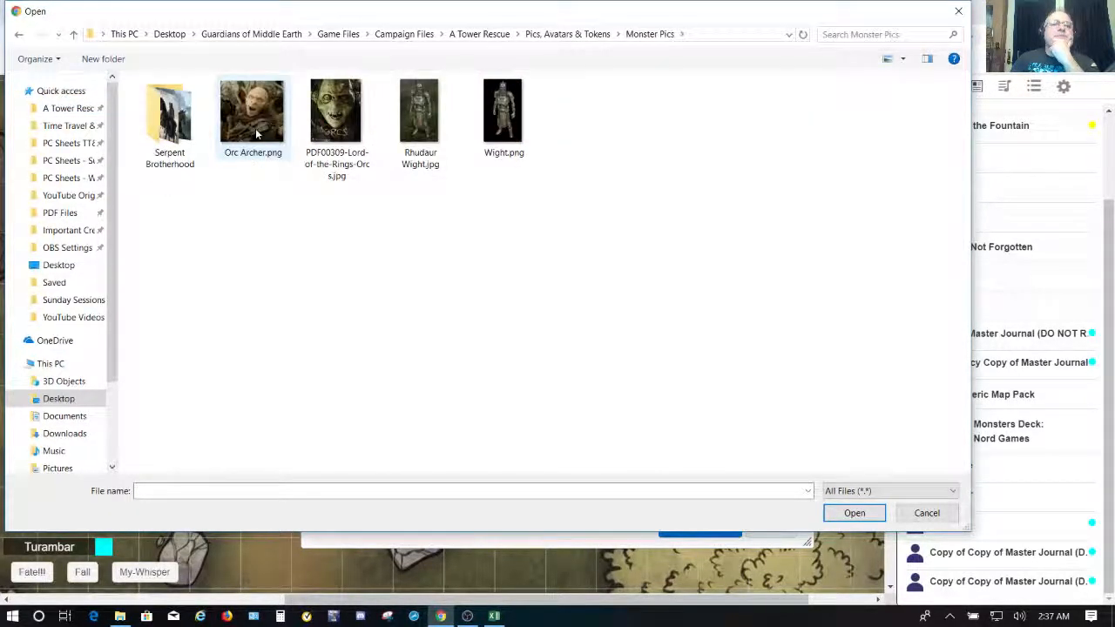
{"action": "double_click", "coordinate": [157, 119]}
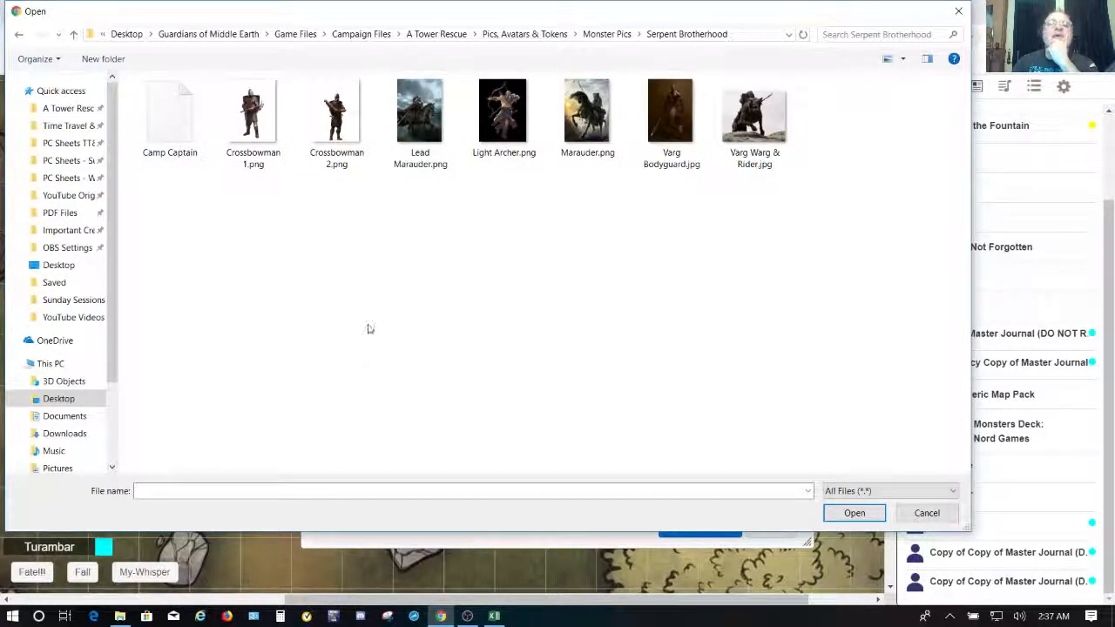
{"action": "left_click", "coordinate": [422, 118]}
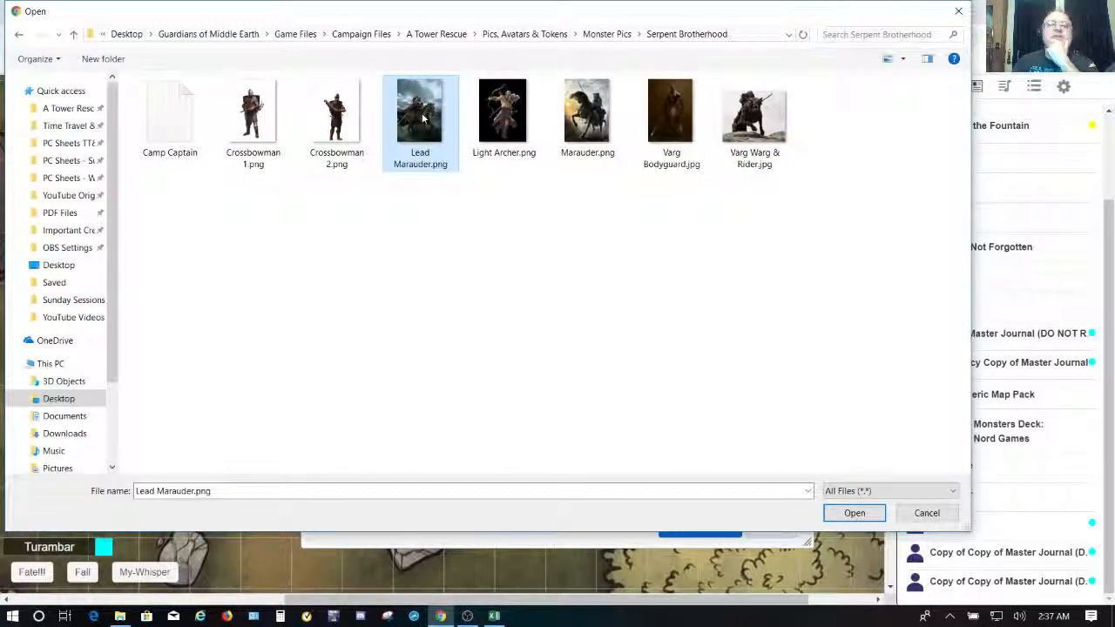
{"action": "double_click", "coordinate": [422, 118]}
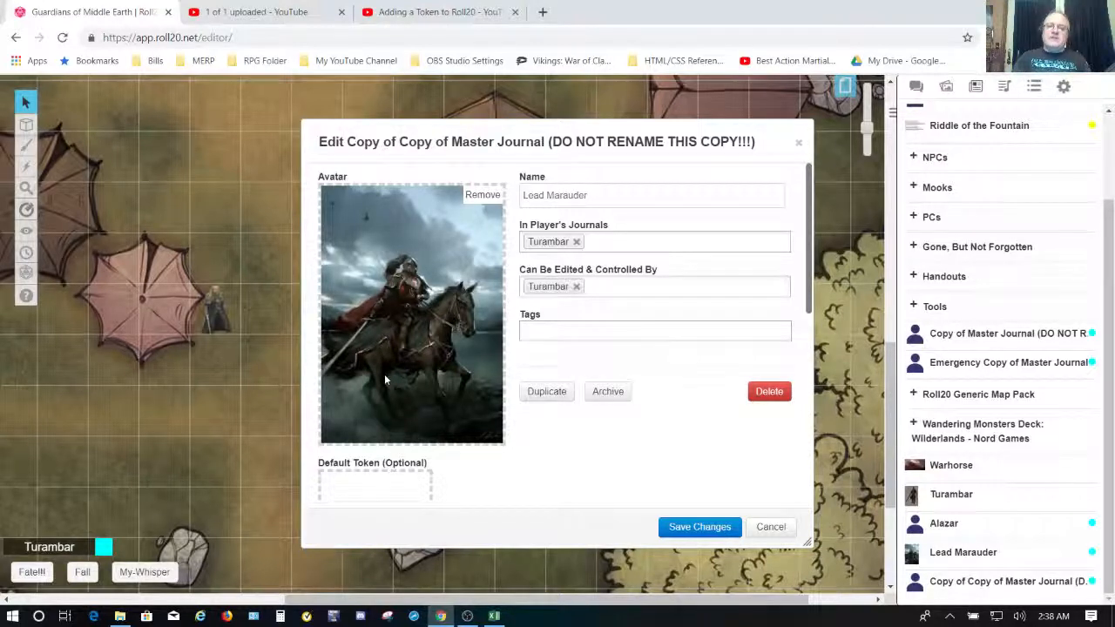
Move the character editor clear of the map's horseback rider tokens and set the red-caped rider as Lead Marauder's default token.
{"action": "left_click_drag", "start_coordinate": [471, 140], "coordinate": [678, 129]}
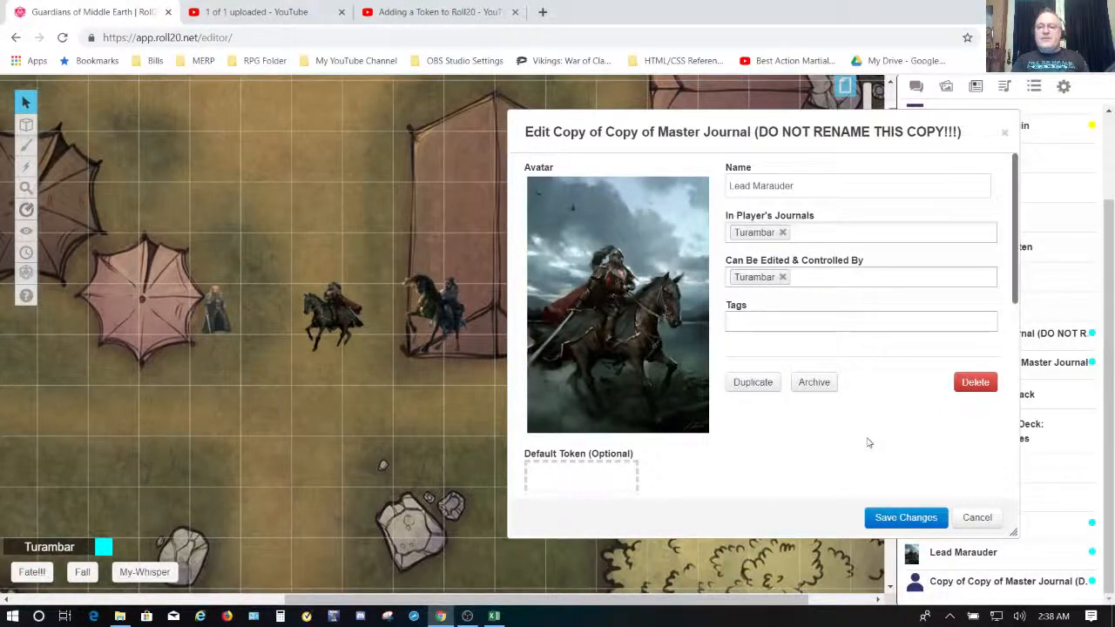
{"action": "scroll", "coordinate": [869, 444], "scroll_direction": "down", "scroll_amount": 2}
{"action": "scroll", "coordinate": [869, 444], "scroll_direction": "down", "scroll_amount": 1}
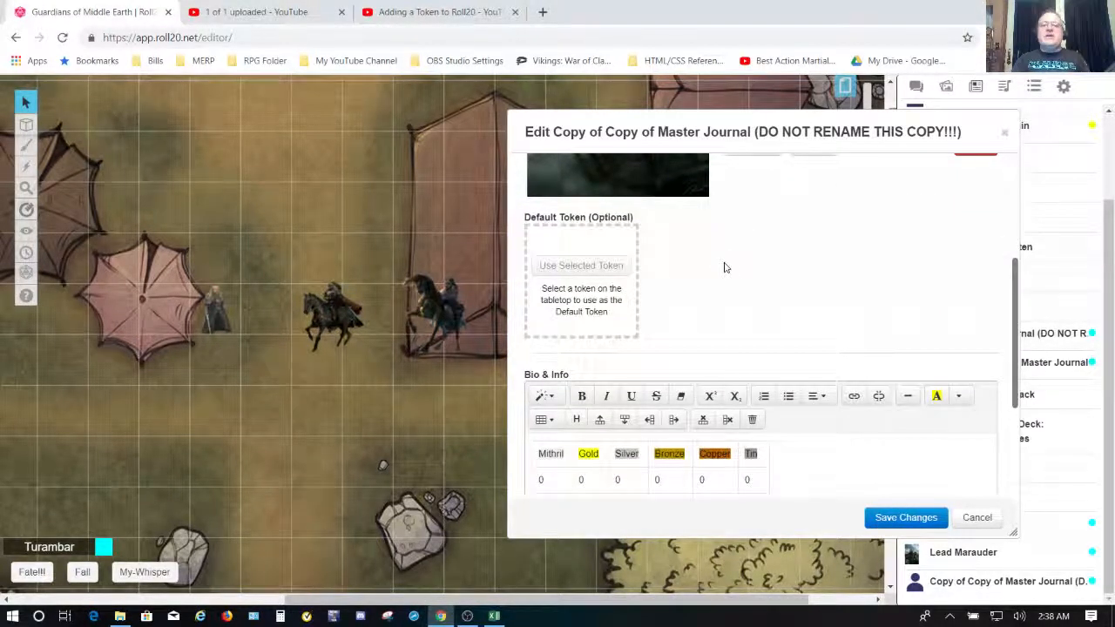
{"action": "left_click", "coordinate": [334, 314]}
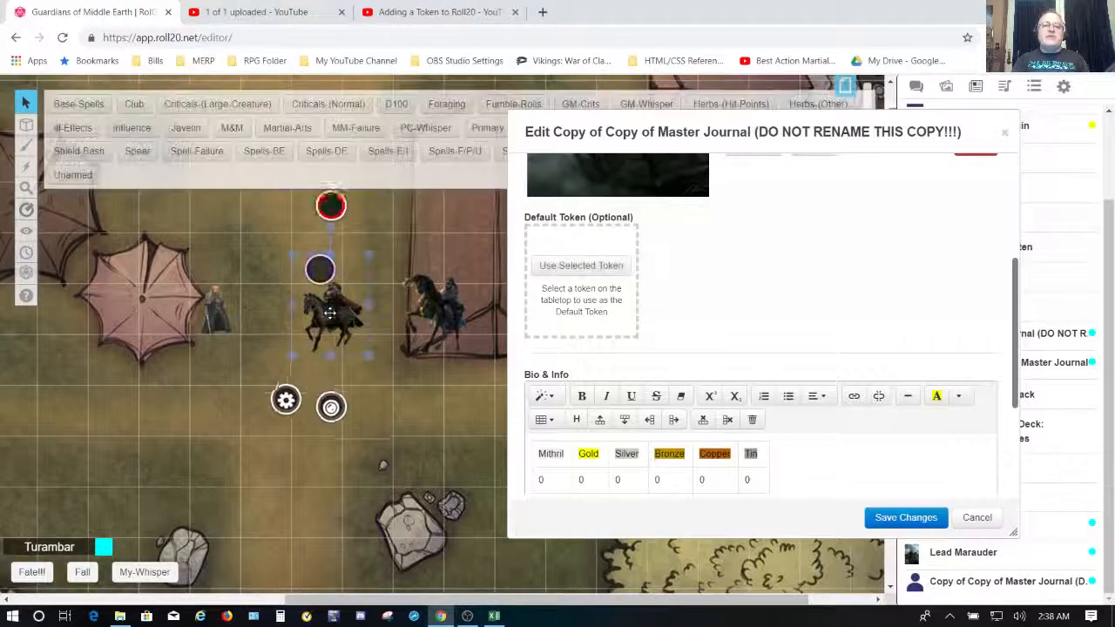
{"action": "left_click", "coordinate": [611, 267]}
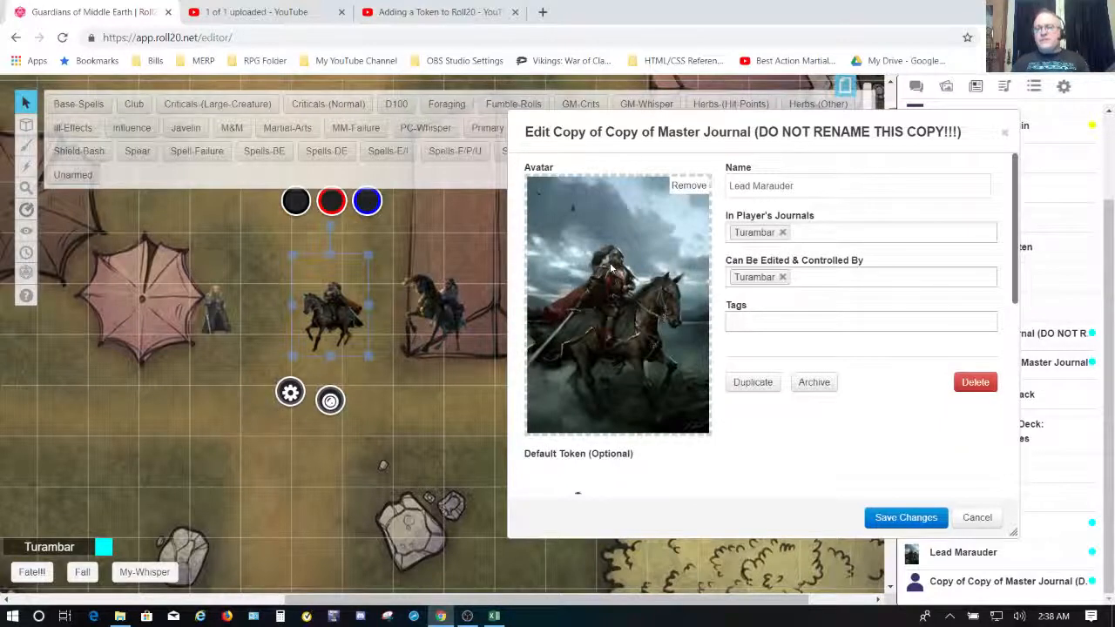
{"action": "scroll", "coordinate": [875, 423], "scroll_direction": "down", "scroll_amount": 3}
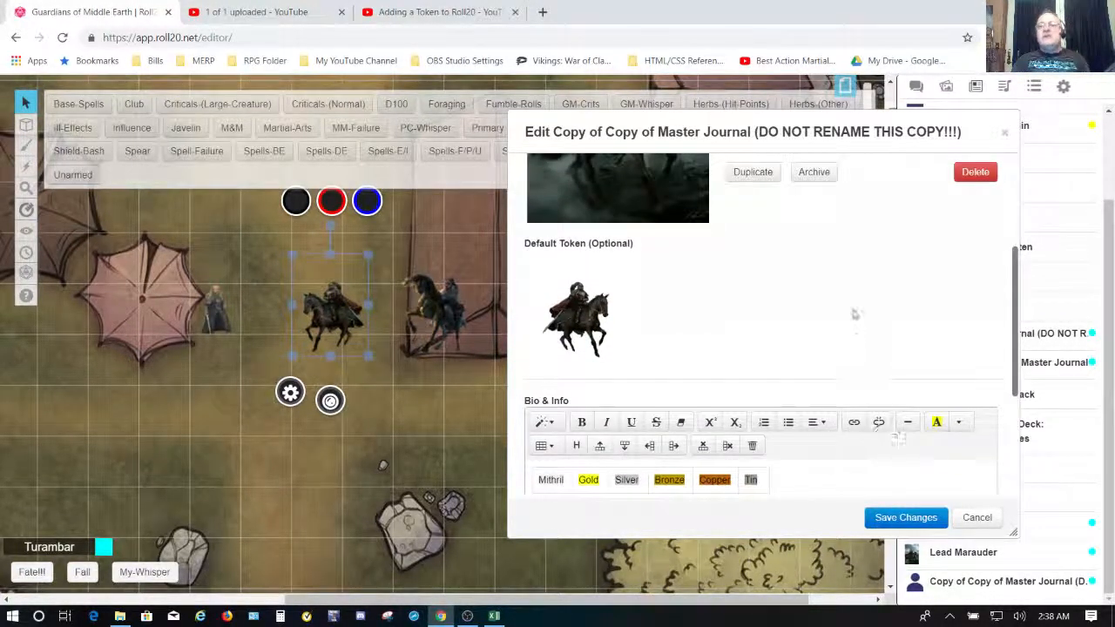
{"action": "scroll", "coordinate": [855, 315], "scroll_direction": "up", "scroll_amount": 2}
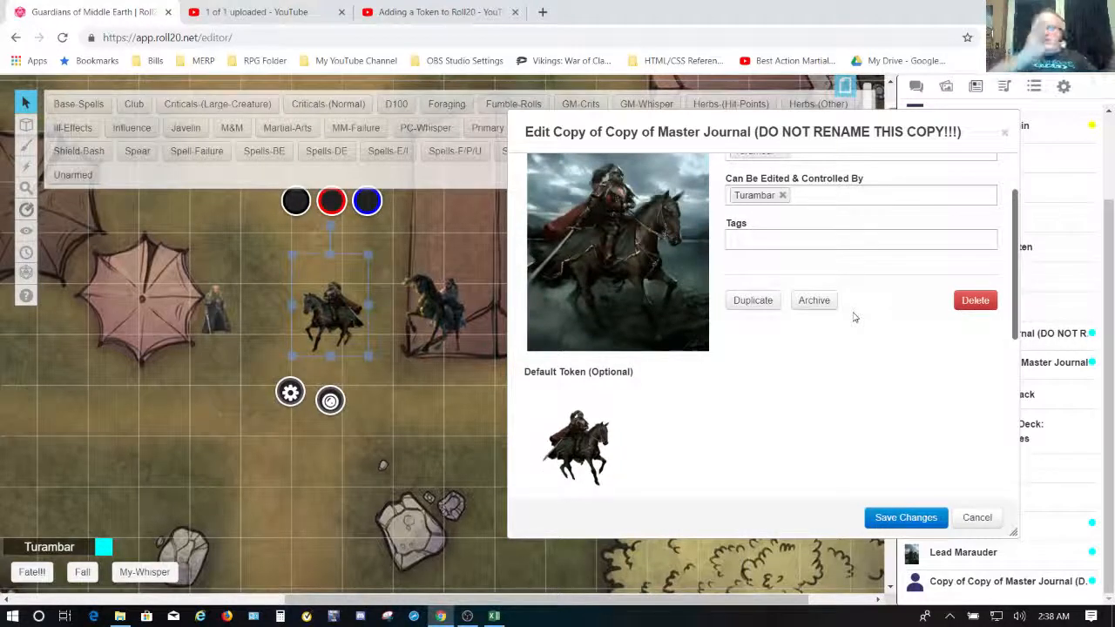
Remove the default token from the Lead Marauder character.
{"action": "mouse_move", "coordinate": [607, 397]}
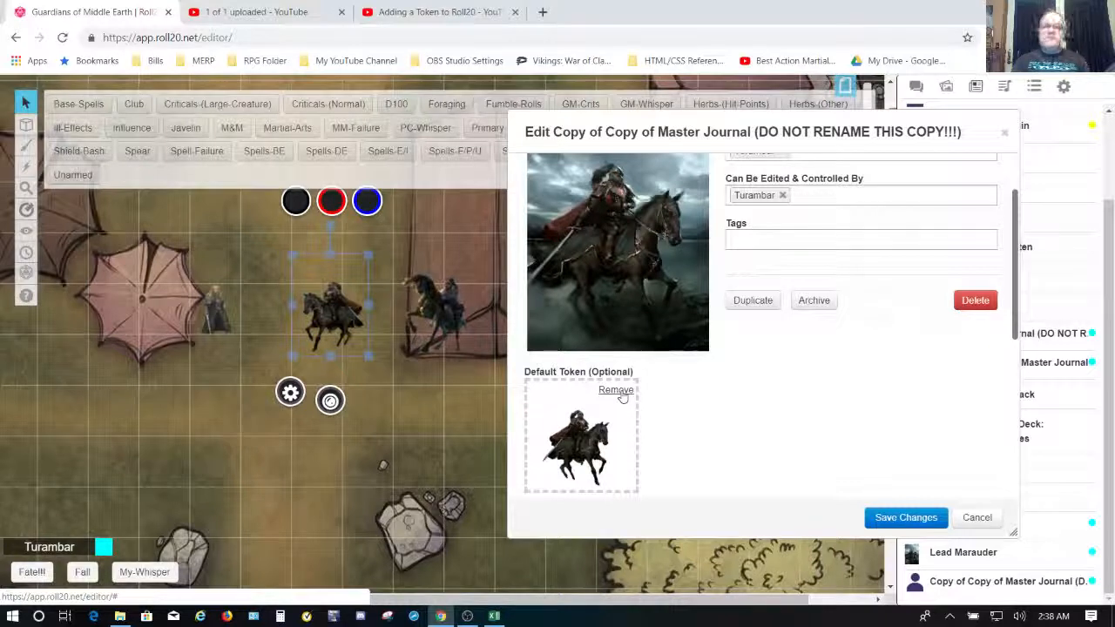
{"action": "left_click", "coordinate": [621, 395]}
{"action": "left_click", "coordinate": [577, 385]}
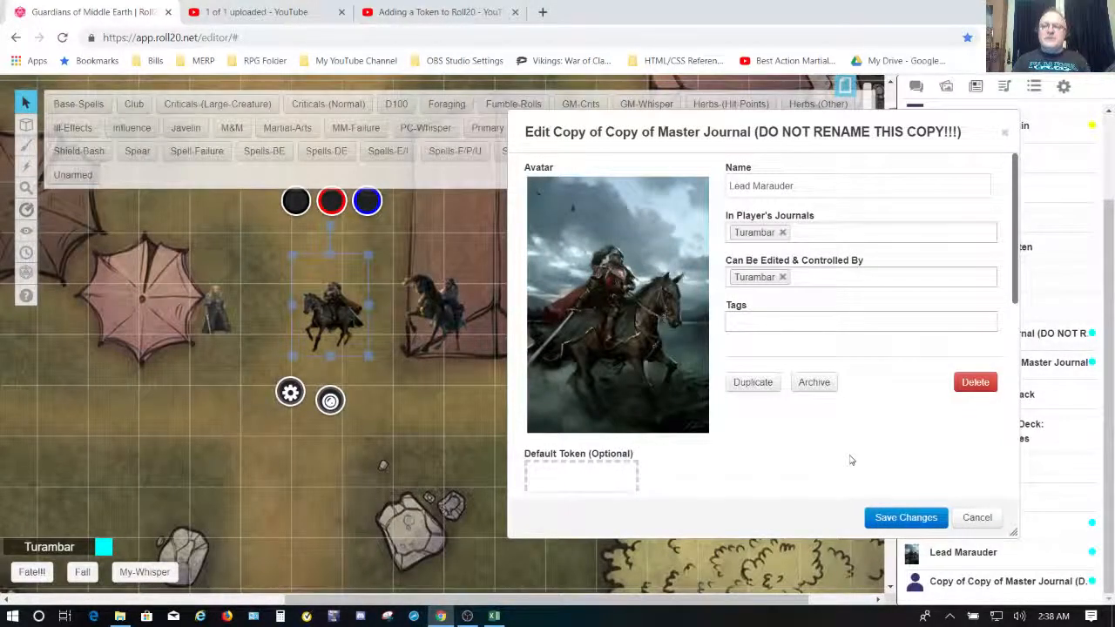
Set the Gold amount to 20 in the coin table of Lead Marauder's Bio & Info.
{"action": "scroll", "coordinate": [850, 459], "scroll_direction": "down", "scroll_amount": 2}
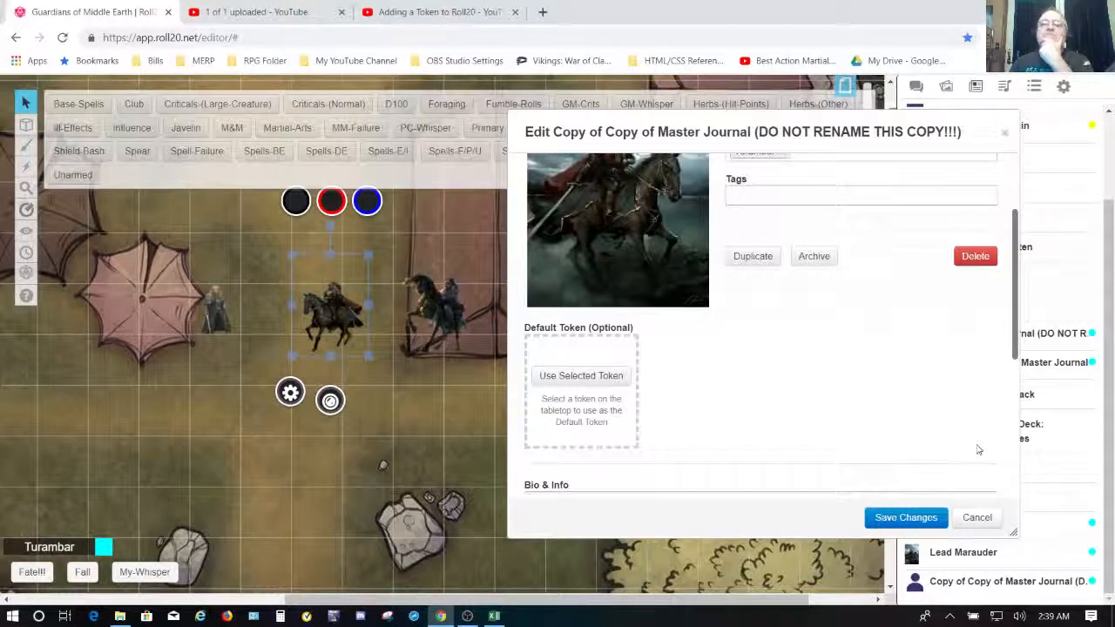
{"action": "scroll", "coordinate": [842, 403], "scroll_direction": "down", "scroll_amount": 5}
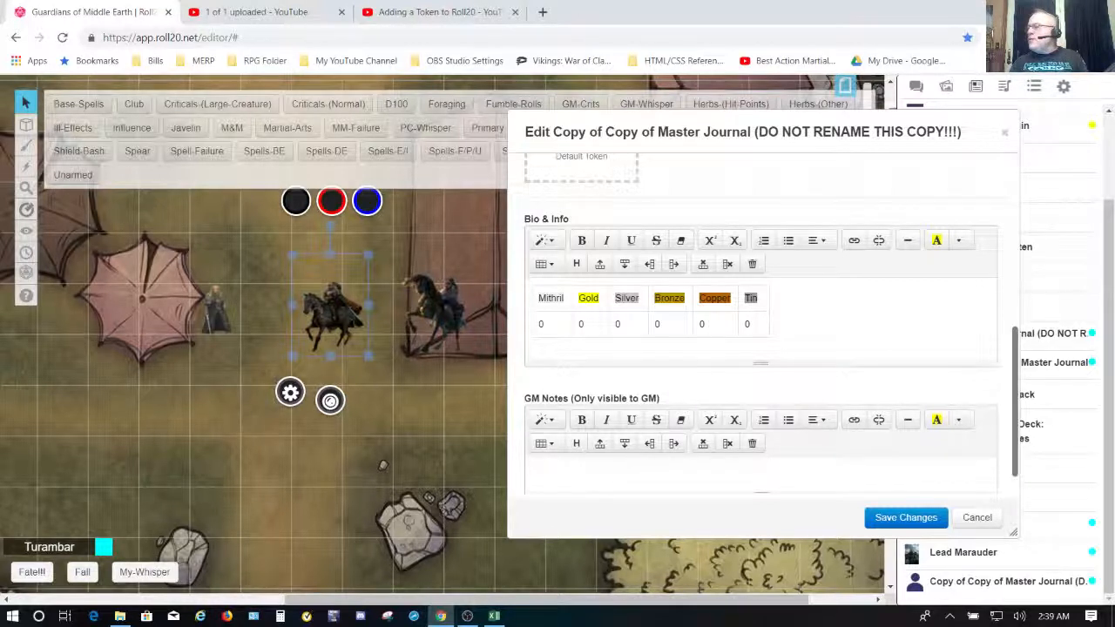
{"action": "key", "text": "alt+Tab"}
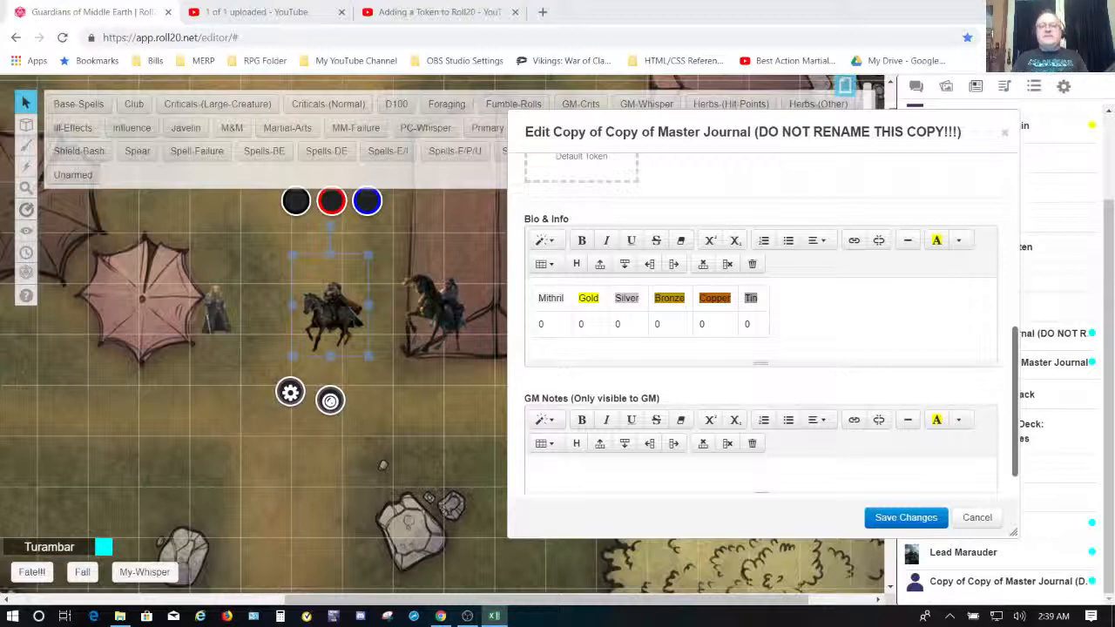
{"action": "left_click", "coordinate": [577, 323]}
{"action": "type", "text": "2"}
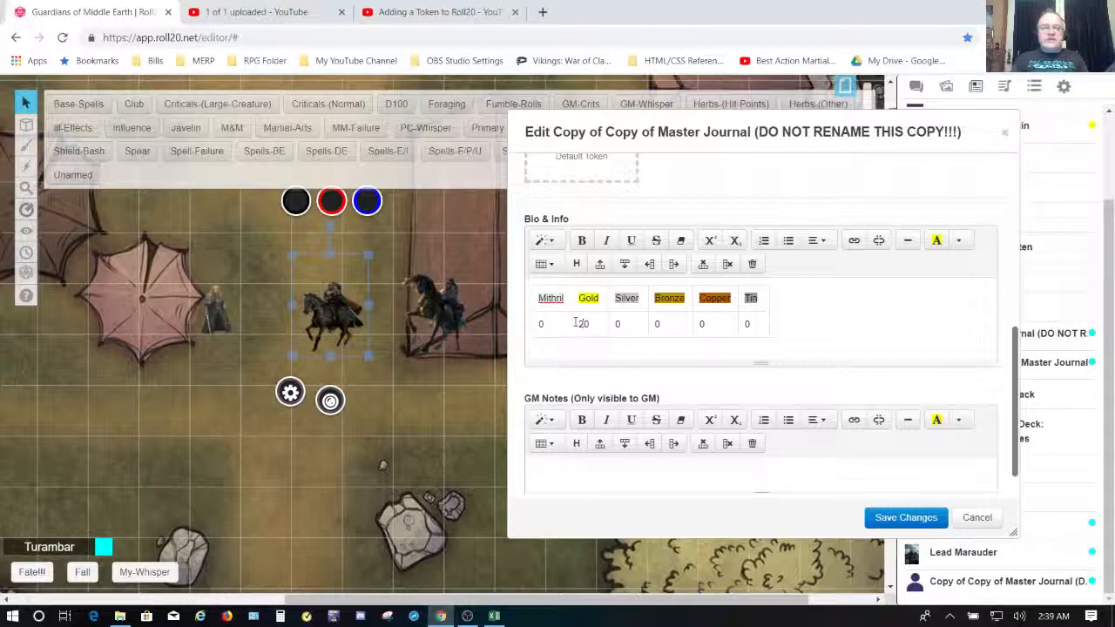
{"action": "key", "text": "Tab"}
{"action": "key", "text": "Tab"}
{"action": "key", "text": "Tab"}
{"action": "key", "text": "Tab"}
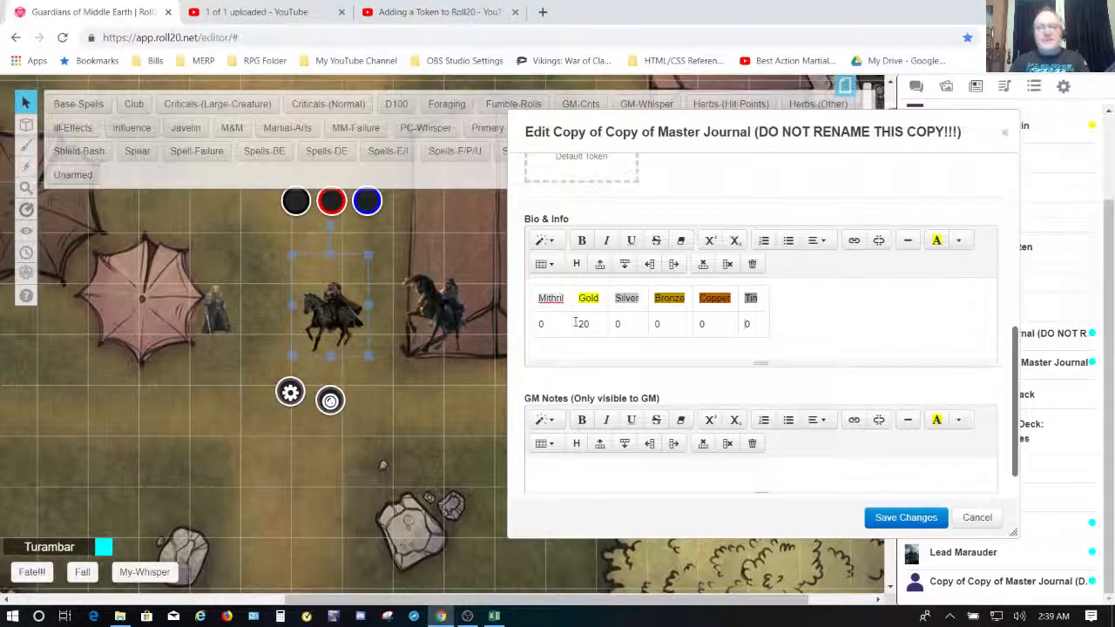
Add the line "Level 3 Warrior" below the coin table in Bio & Info.
{"action": "left_click", "coordinate": [818, 330]}
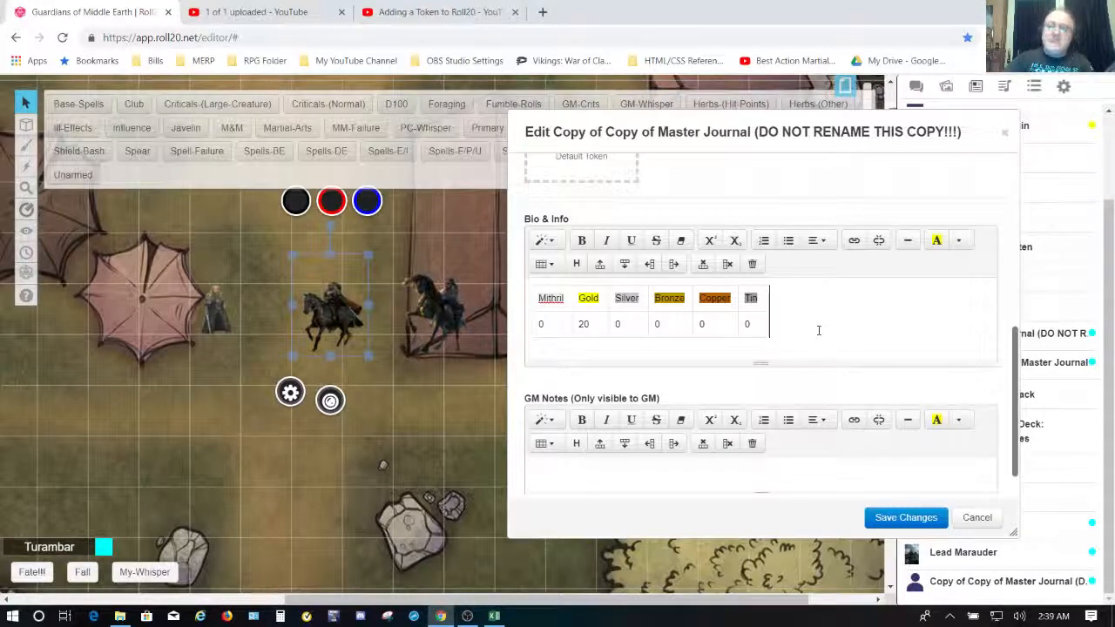
{"action": "key", "text": "Return"}
{"action": "type", "text": "Level"}
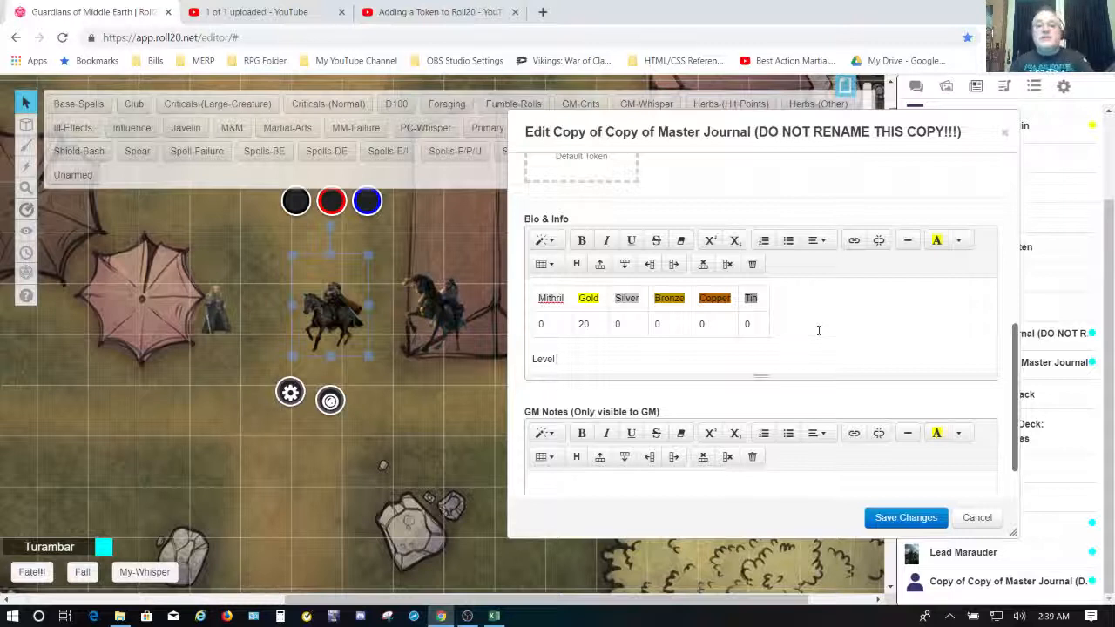
{"action": "type", "text": " 3"}
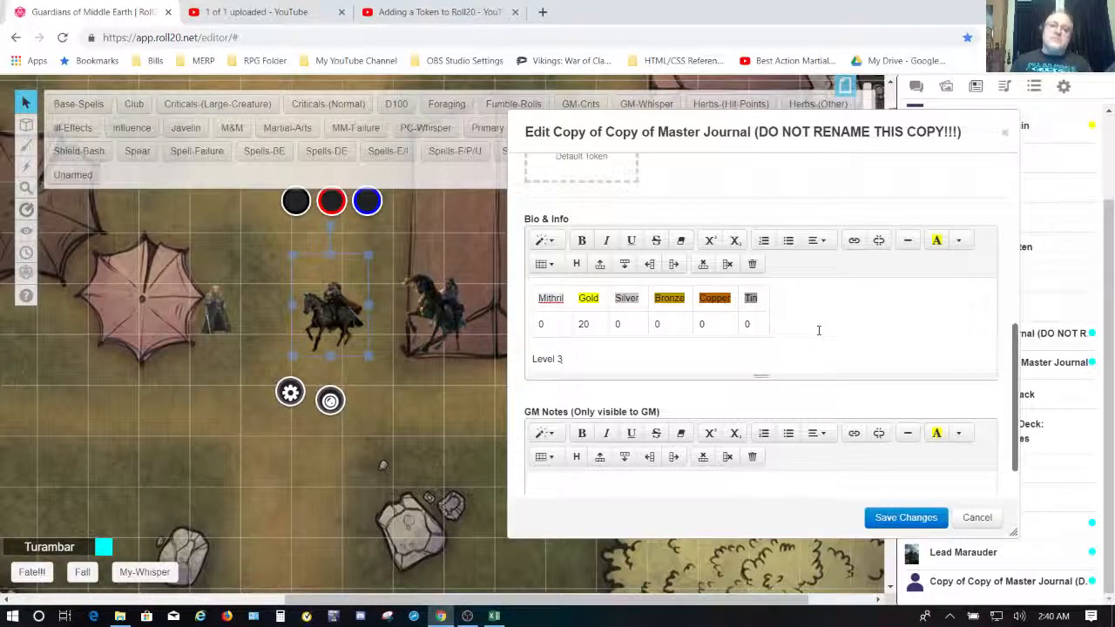
{"action": "type", "text": " W"}
{"action": "type", "text": "rrior"}
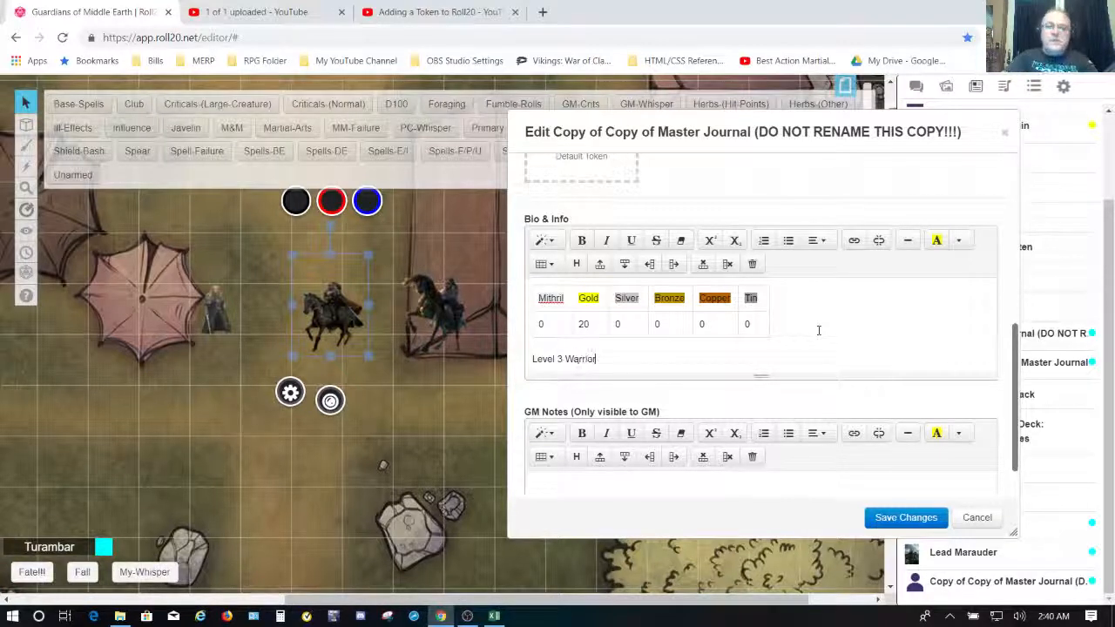
Insert the word "Mounted" before "Warrior" in the level line below the coin table.
{"action": "key", "text": "Left"}
{"action": "key", "text": "Left"}
{"action": "key", "text": "Left"}
{"action": "key", "text": "Left"}
{"action": "key", "text": "Left"}
{"action": "key", "text": "Left"}
{"action": "key", "text": "Left"}
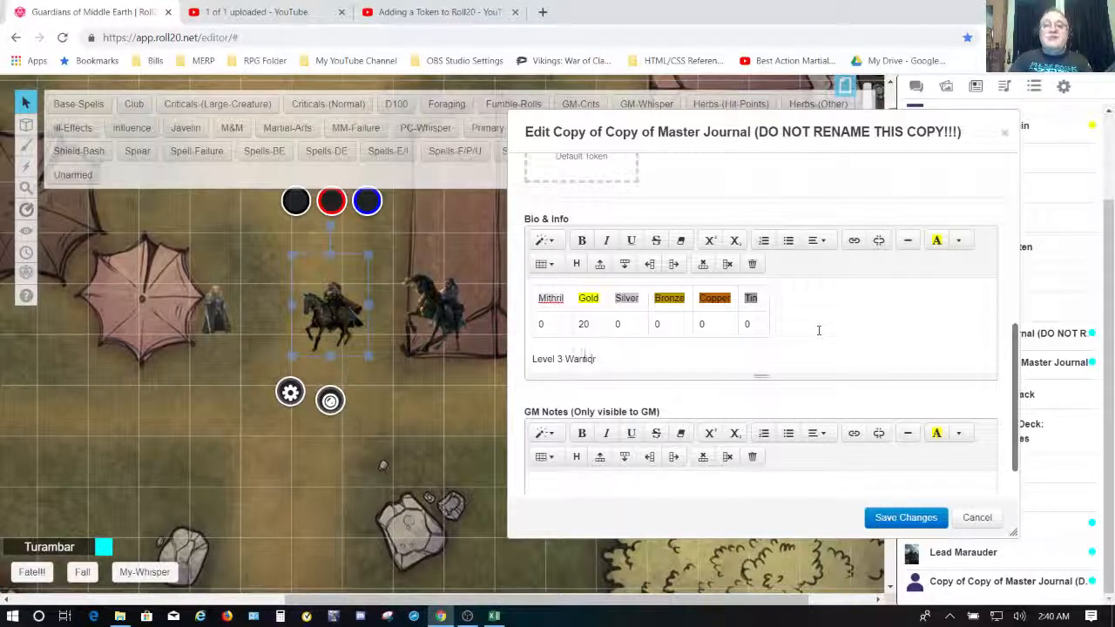
{"action": "type", "text": "Mounted"}
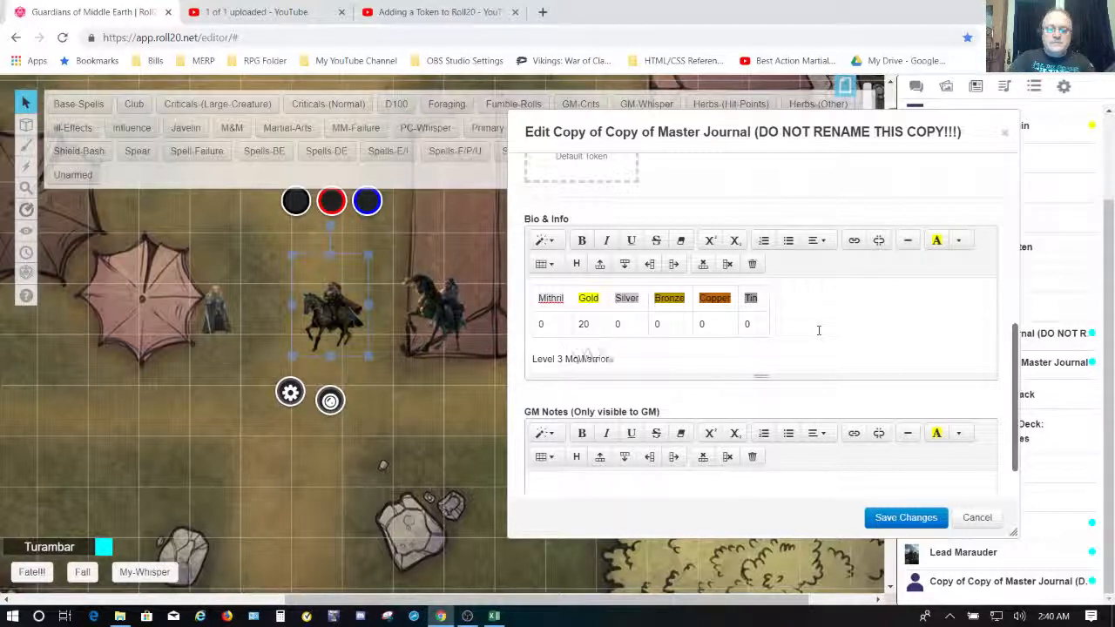
{"action": "key", "text": "Right"}
{"action": "key", "text": "Right"}
{"action": "key", "text": "Right"}
{"action": "key", "text": "Right"}
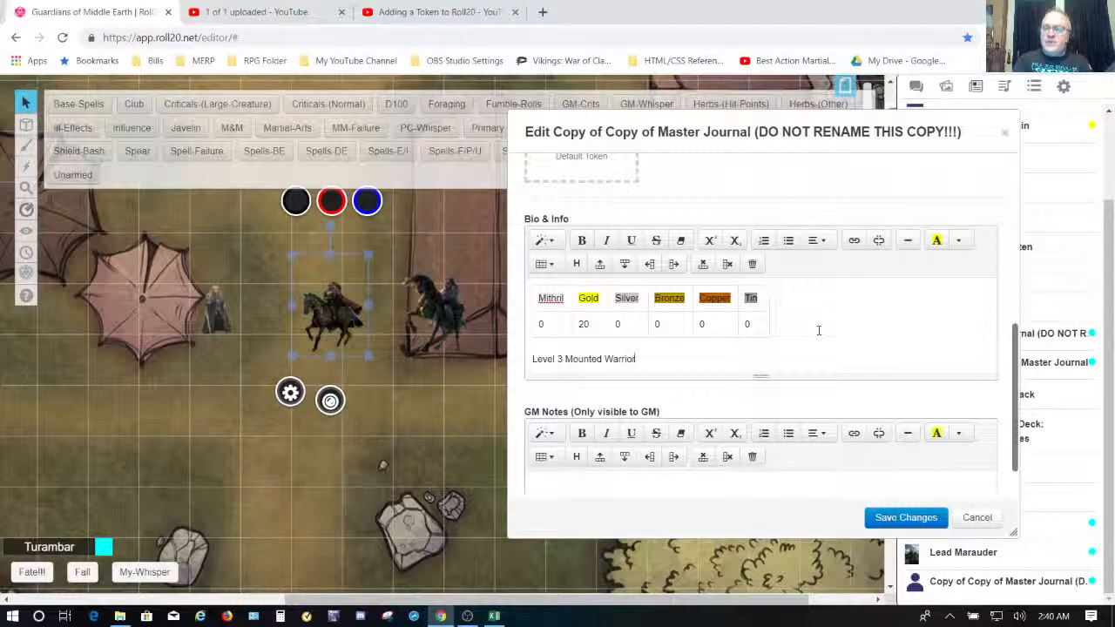
Paste the copied Special Notes & Reminders table on a new line under "Level 3 Mounted Warrior" and look through its rows.
{"action": "key", "text": "Return"}
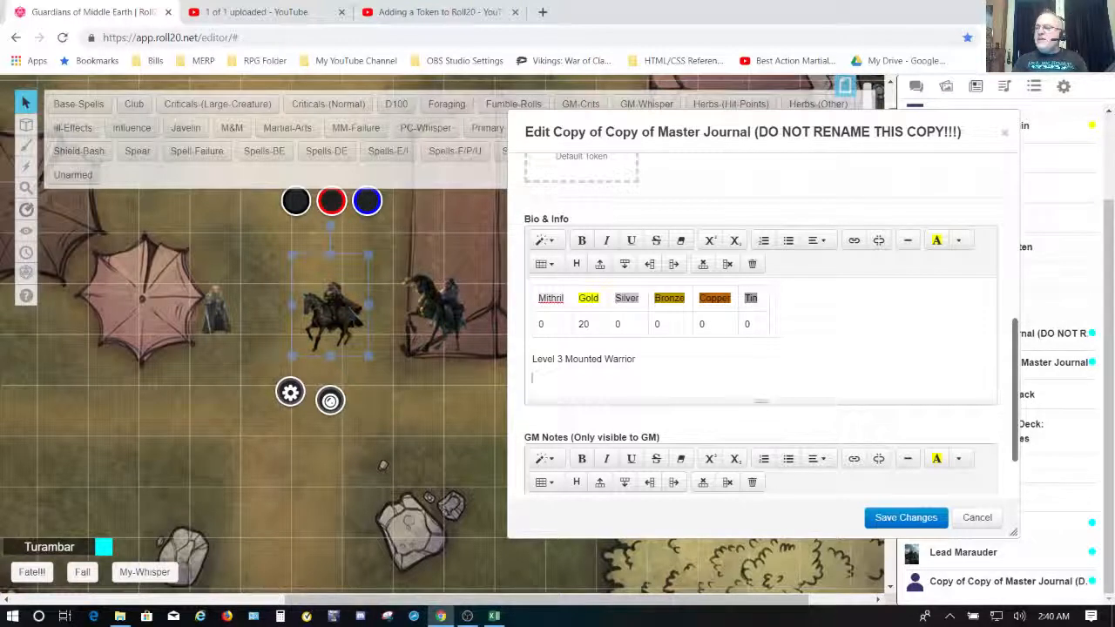
{"action": "key", "text": "alt+Tab"}
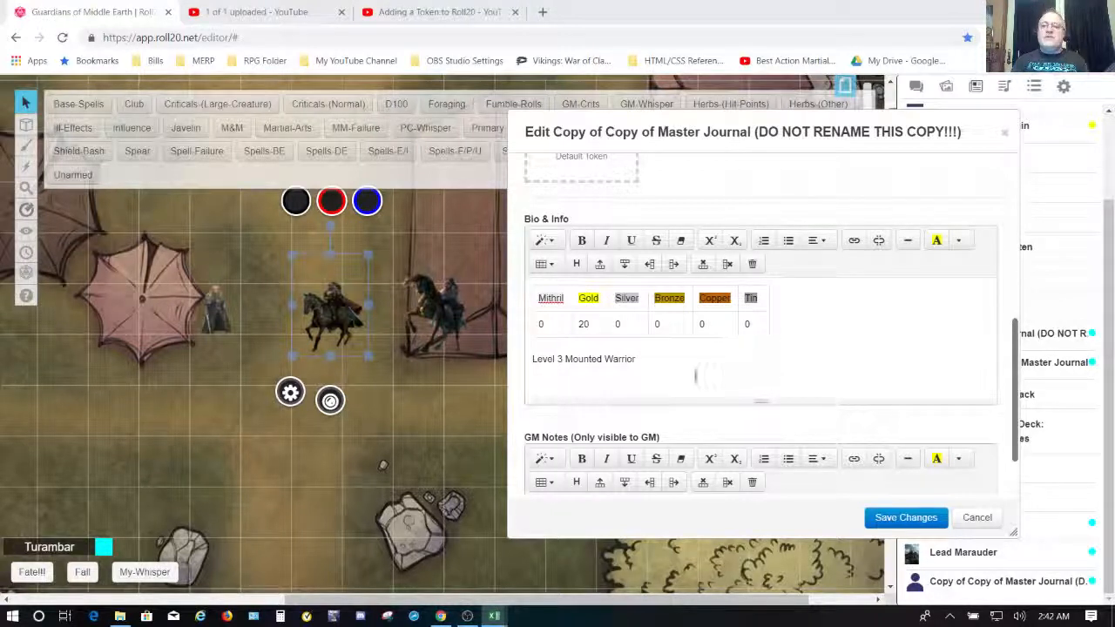
{"action": "left_click", "coordinate": [695, 375]}
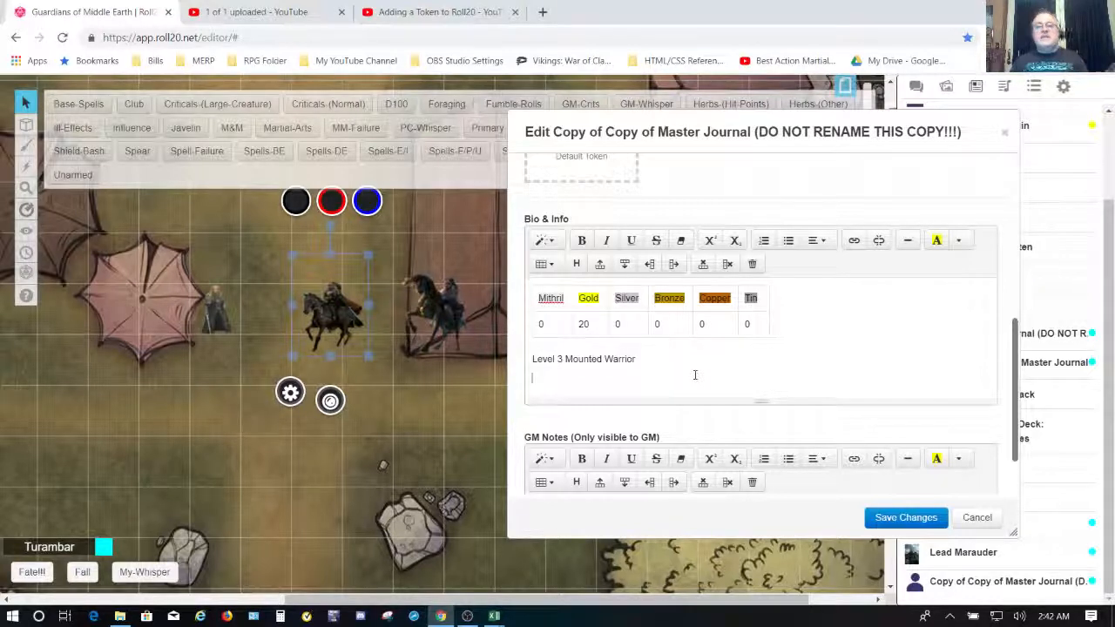
{"action": "key", "text": "ctrl+v"}
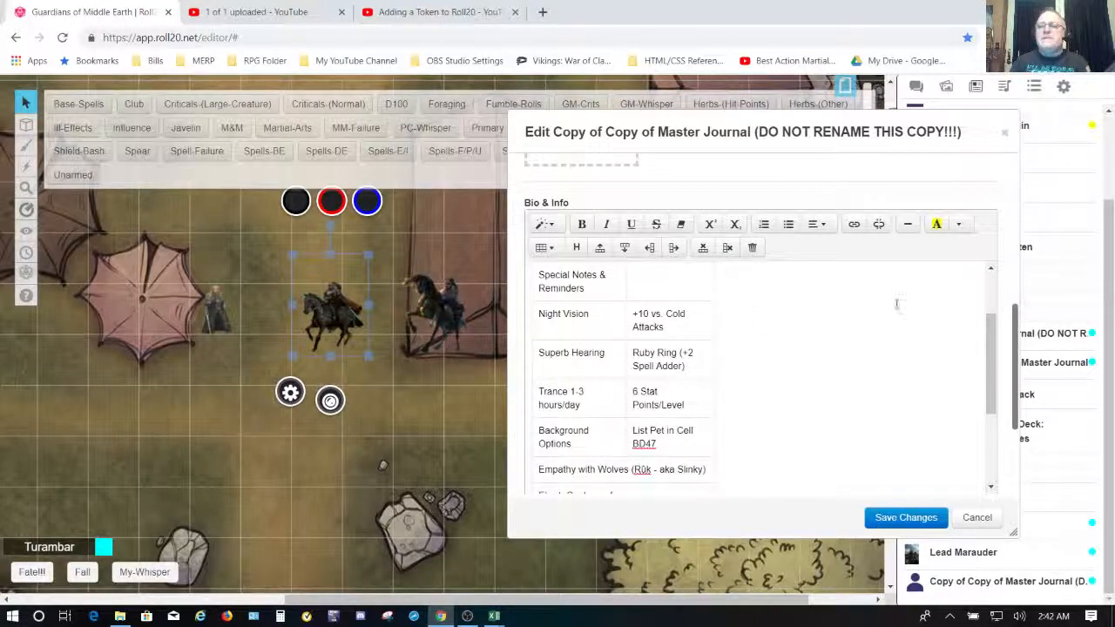
{"action": "scroll", "coordinate": [802, 317], "scroll_direction": "up", "scroll_amount": 2}
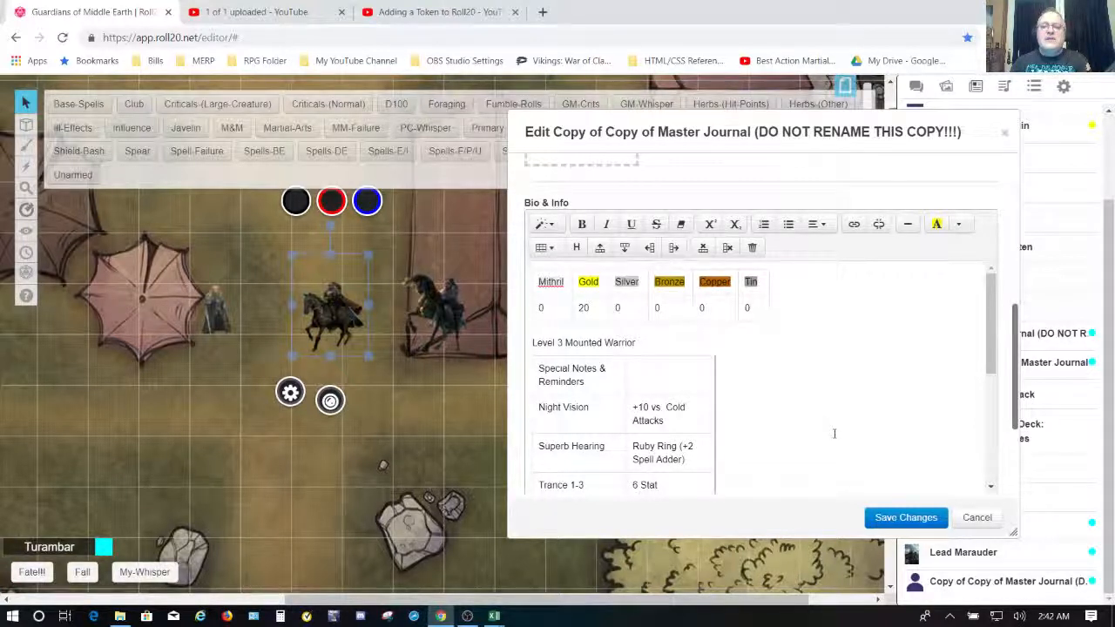
{"action": "scroll", "coordinate": [597, 457], "scroll_direction": "down", "scroll_amount": 1}
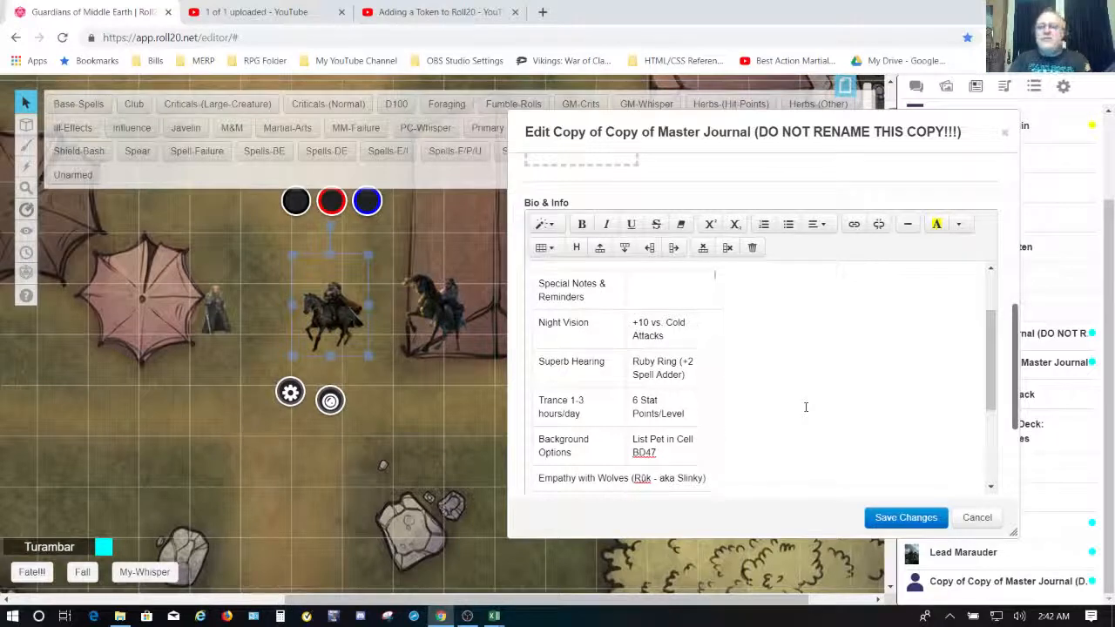
{"action": "scroll", "coordinate": [806, 407], "scroll_direction": "down", "scroll_amount": 1}
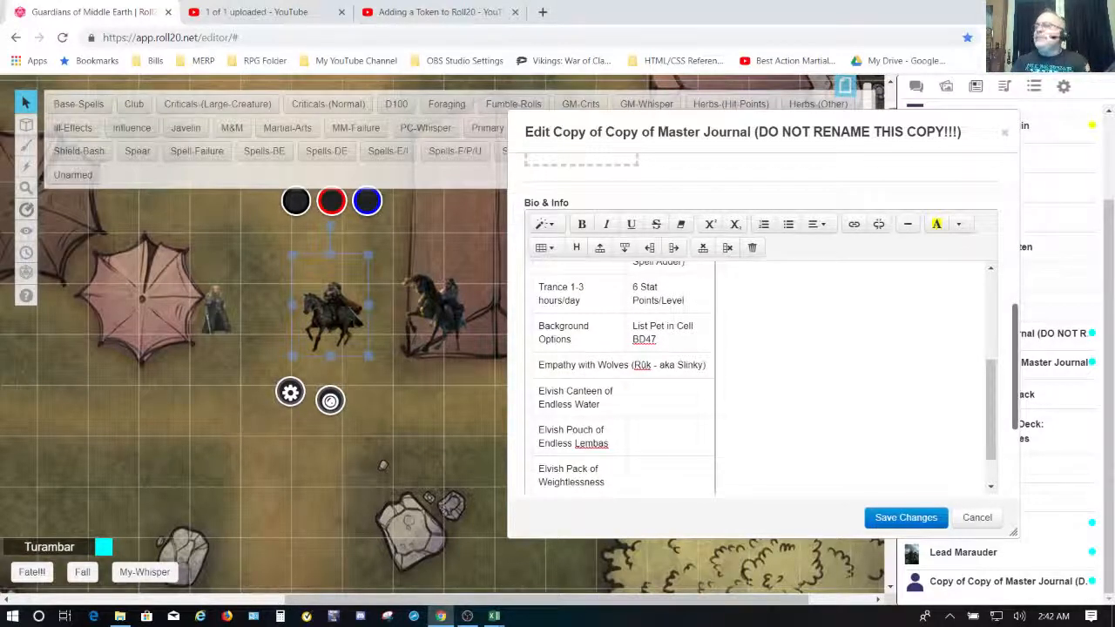
{"action": "scroll", "coordinate": [811, 430], "scroll_direction": "down", "scroll_amount": 1}
{"action": "scroll", "coordinate": [812, 430], "scroll_direction": "down", "scroll_amount": 1}
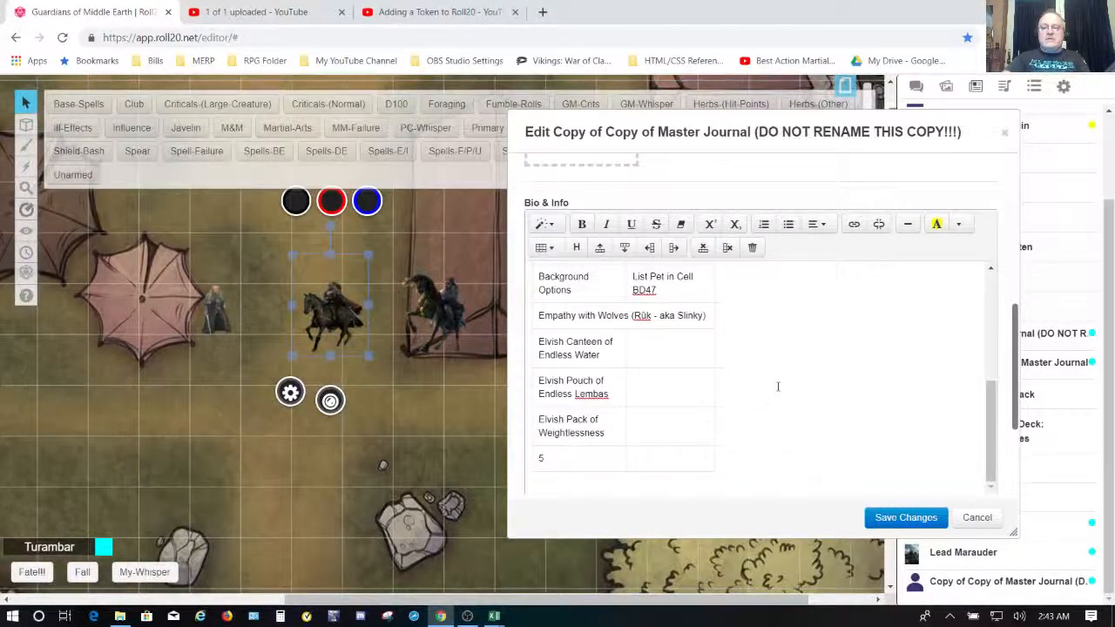
Remove the pasted Special Notes & Reminders table from Bio & Info, keeping the coin table and the level line.
{"action": "key", "text": "ctrl+a"}
{"action": "key", "text": "BackSpace"}
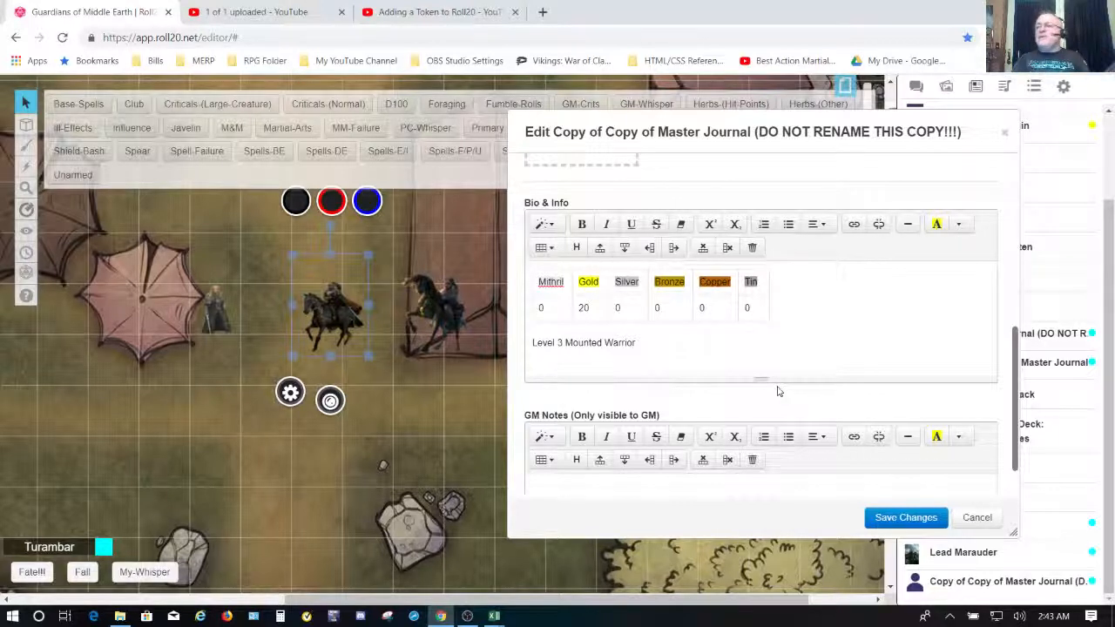
{"action": "key", "text": "alt+Tab"}
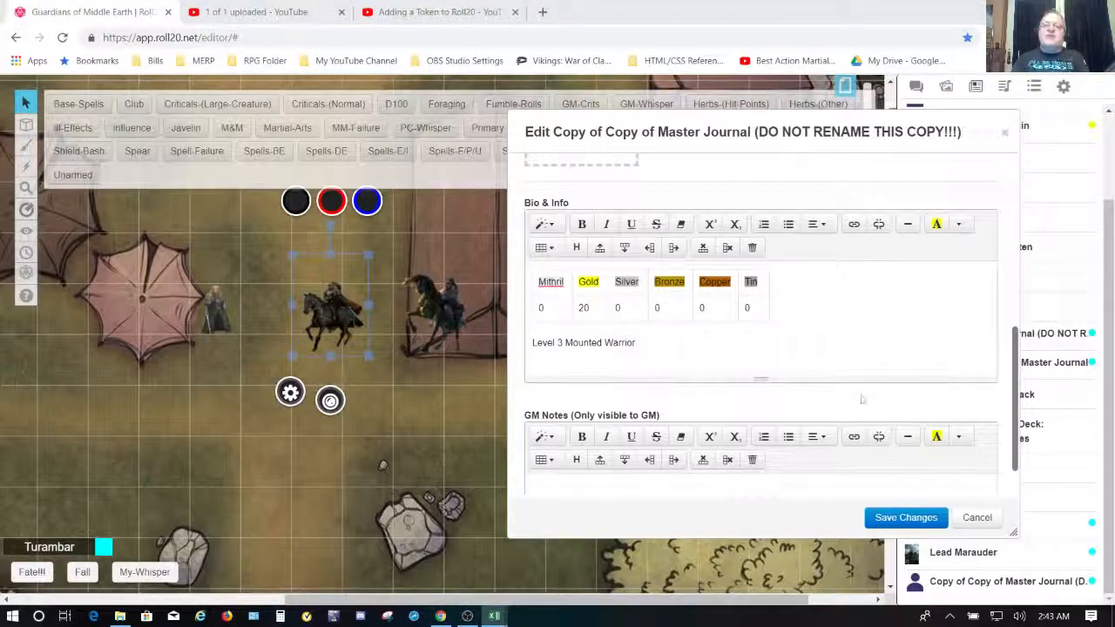
{"action": "left_click", "coordinate": [780, 356]}
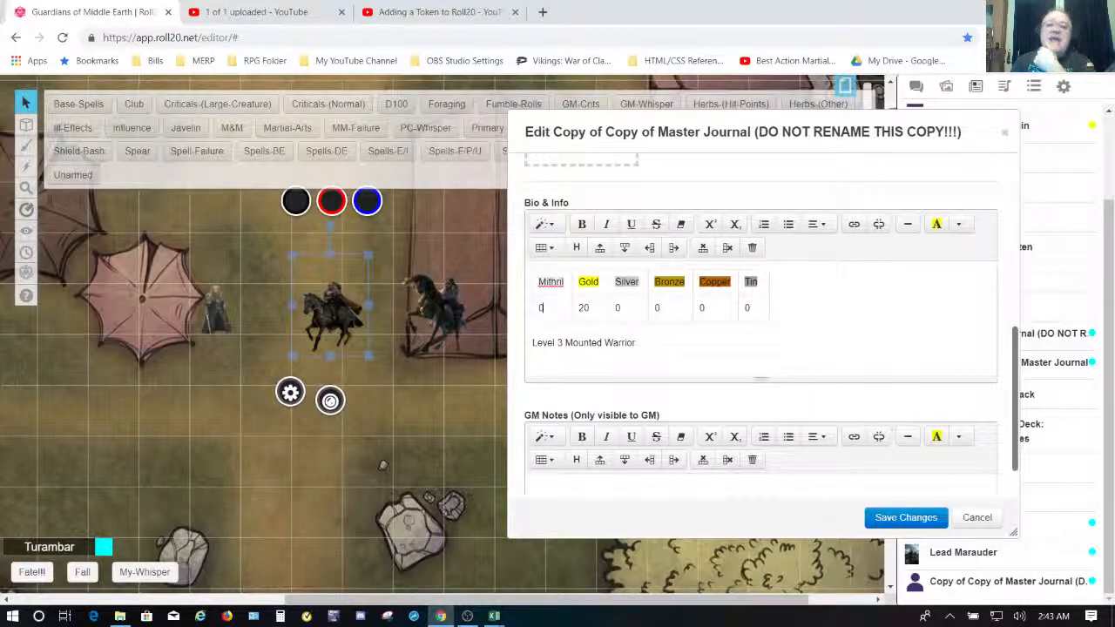
{"action": "left_click", "coordinate": [766, 311]}
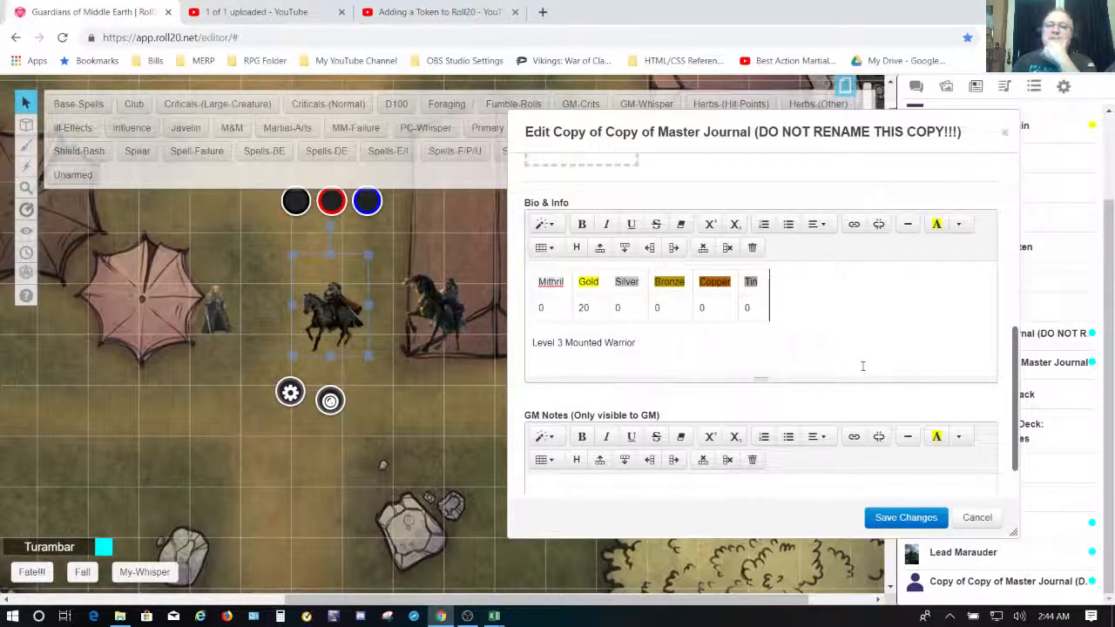
{"action": "scroll", "coordinate": [884, 335], "scroll_direction": "up", "scroll_amount": 1}
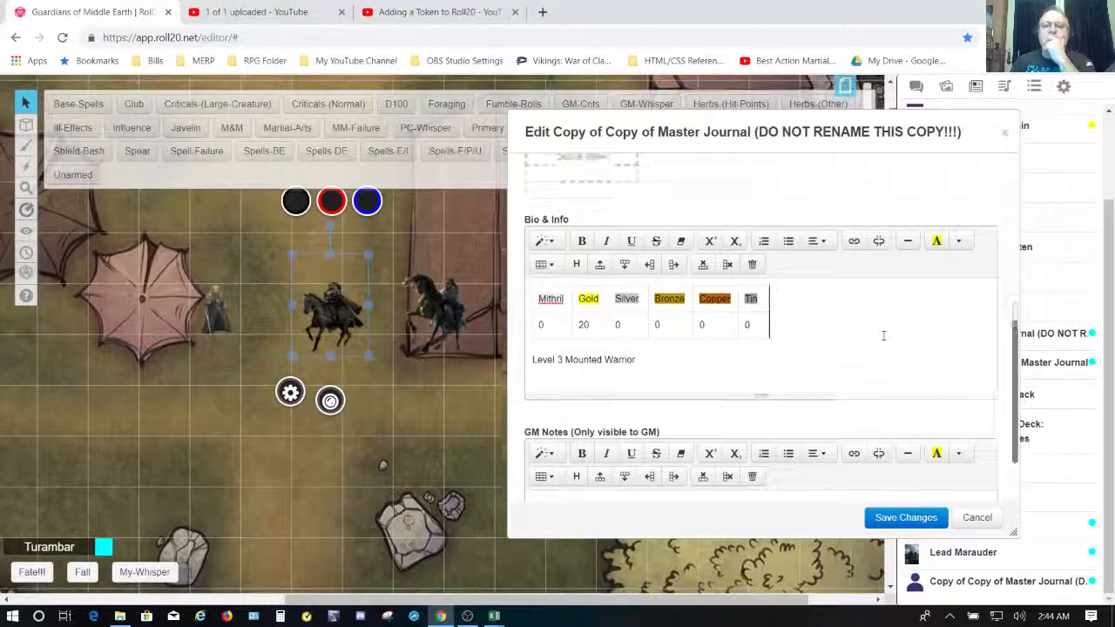
{"action": "scroll", "coordinate": [884, 335], "scroll_direction": "up", "scroll_amount": 3}
{"action": "scroll", "coordinate": [868, 455], "scroll_direction": "down", "scroll_amount": 4}
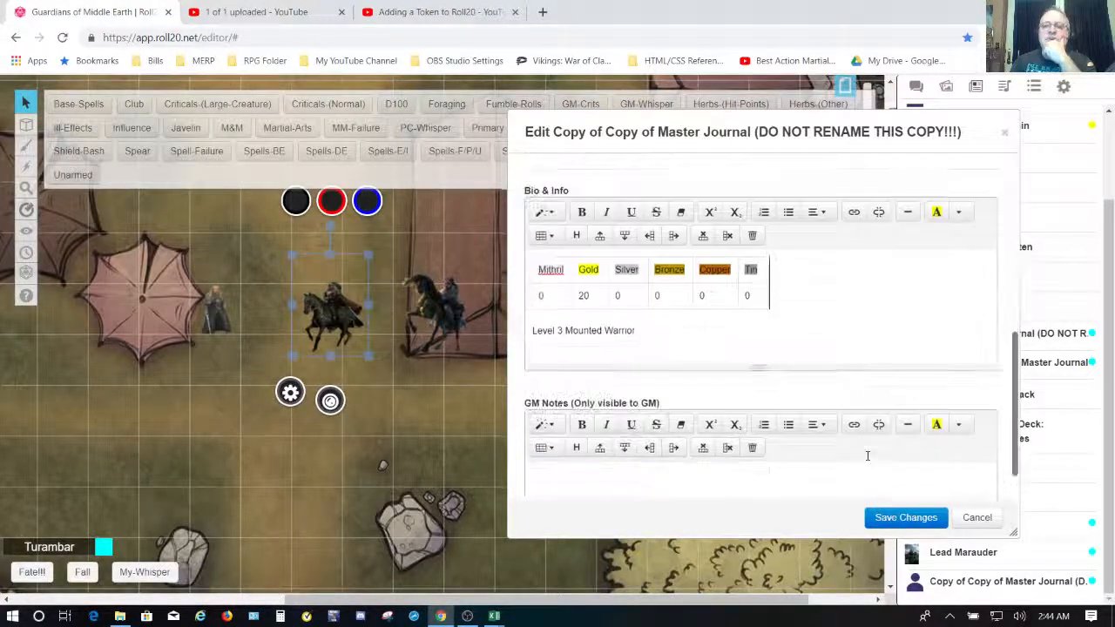
{"action": "scroll", "coordinate": [868, 456], "scroll_direction": "down", "scroll_amount": 1}
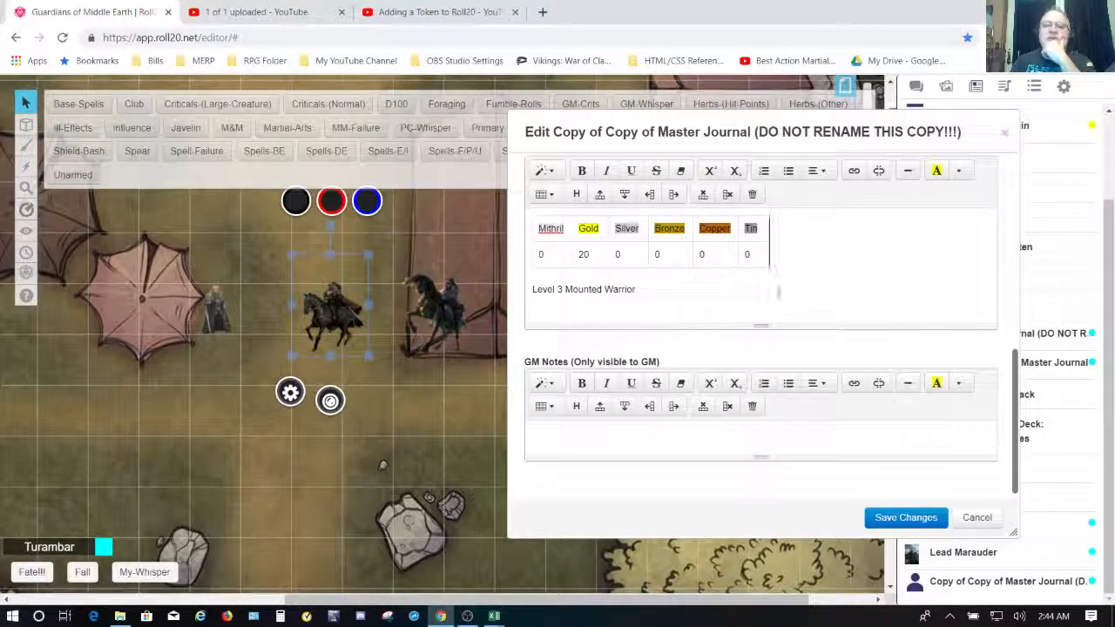
Remove the empty line below "Level 3 Mounted Warrior" in Bio & Info and save the journal changes.
{"action": "left_click", "coordinate": [575, 440]}
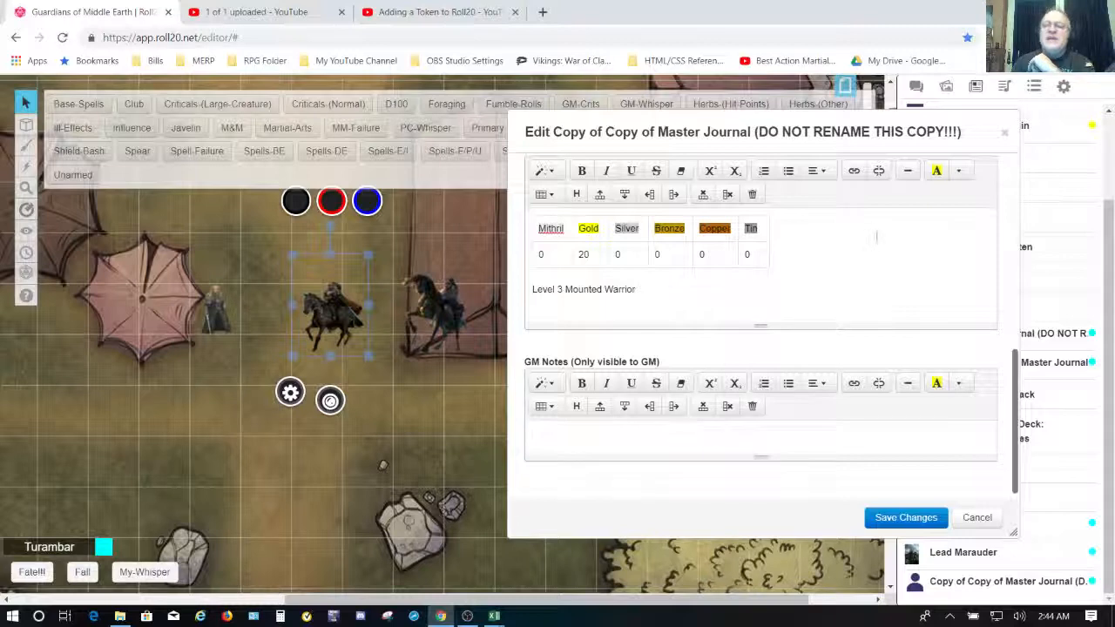
{"action": "scroll", "coordinate": [876, 236], "scroll_direction": "up", "scroll_amount": 2}
{"action": "scroll", "coordinate": [876, 236], "scroll_direction": "up", "scroll_amount": 3}
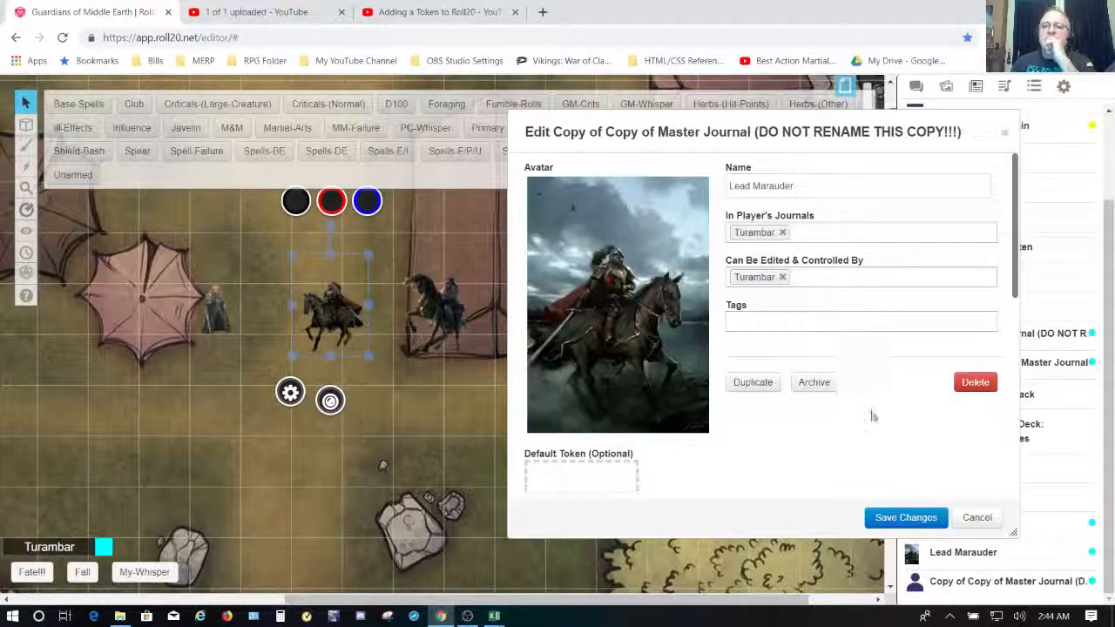
{"action": "scroll", "coordinate": [872, 417], "scroll_direction": "down", "scroll_amount": 5}
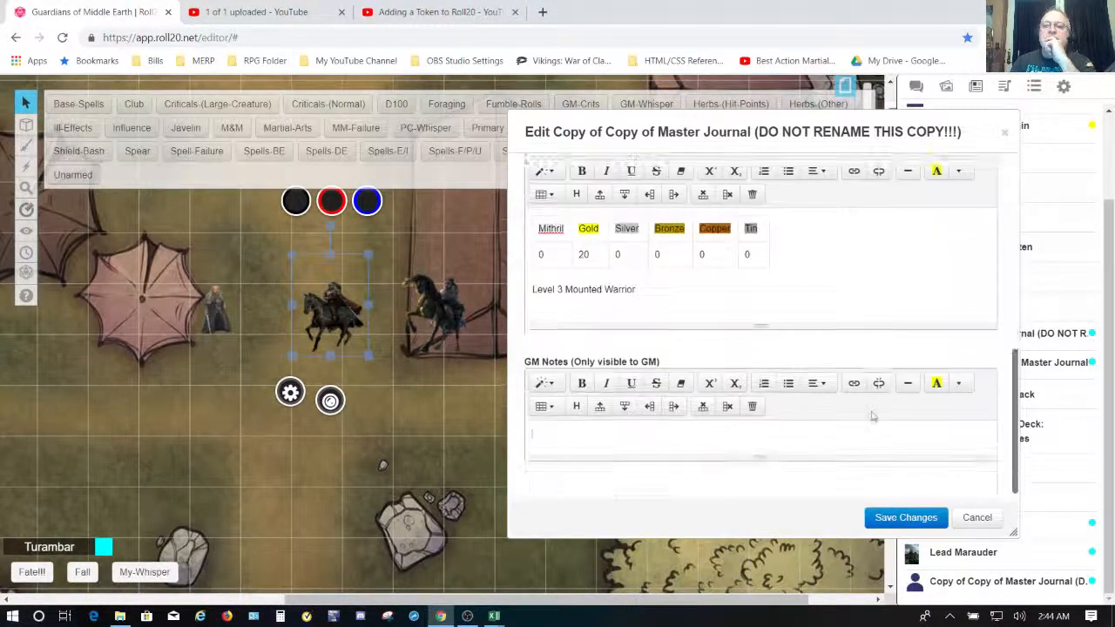
{"action": "scroll", "coordinate": [872, 416], "scroll_direction": "up", "scroll_amount": 5}
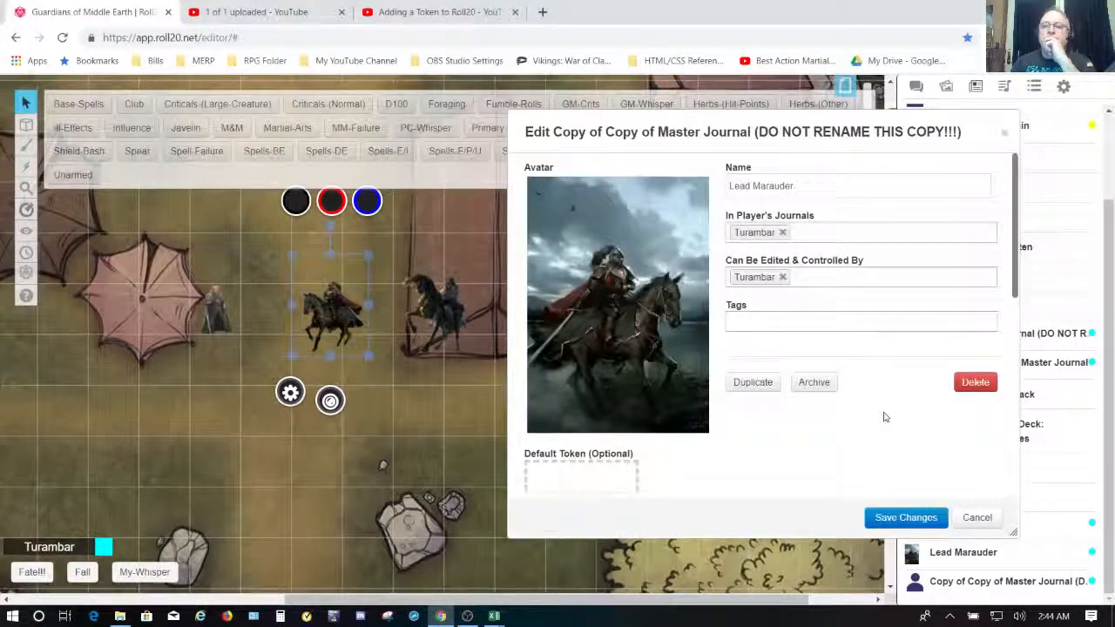
{"action": "scroll", "coordinate": [884, 417], "scroll_direction": "down", "scroll_amount": 4}
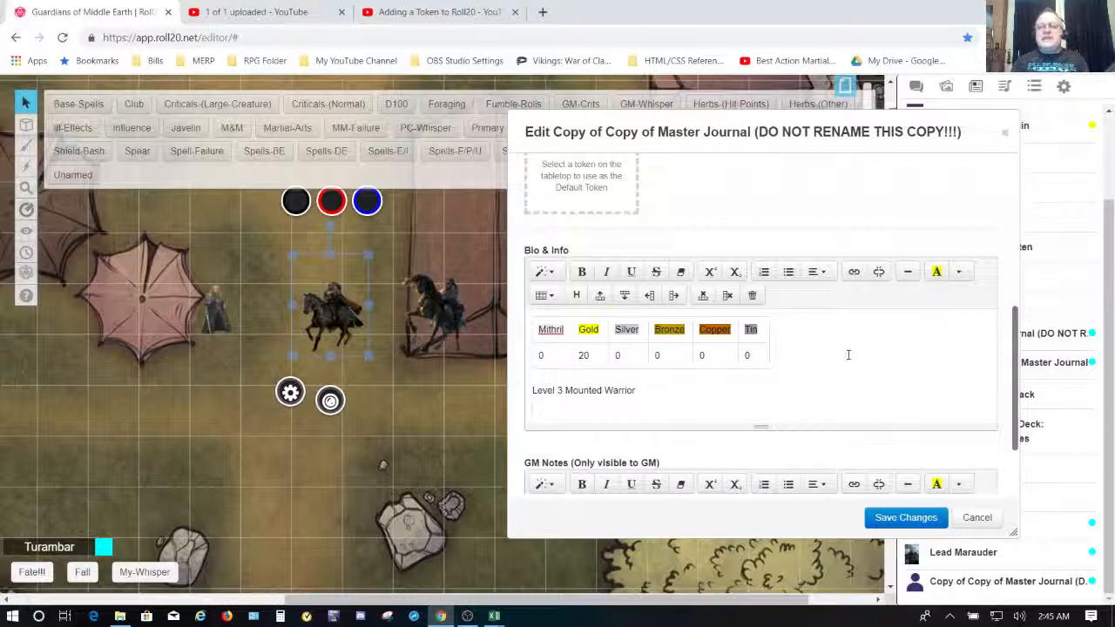
{"action": "key", "text": "BackSpace"}
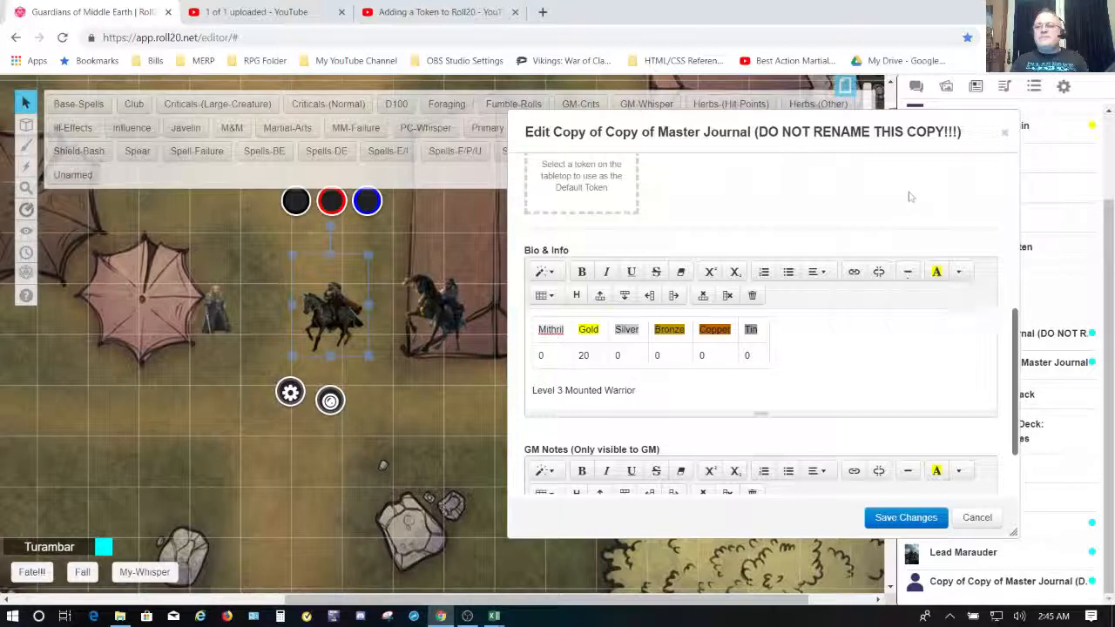
{"action": "left_click", "coordinate": [906, 517]}
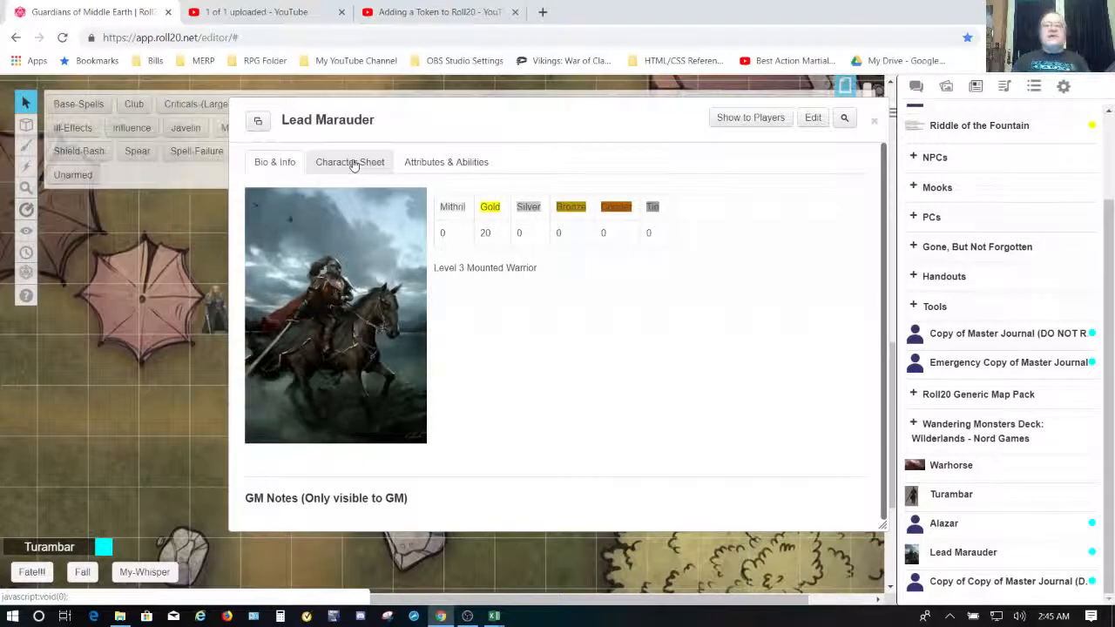
Open the Lead Marauder's Attributes & Abilities and go through the stat bonus fields from ST Bonus to PP.
{"action": "left_click", "coordinate": [462, 167]}
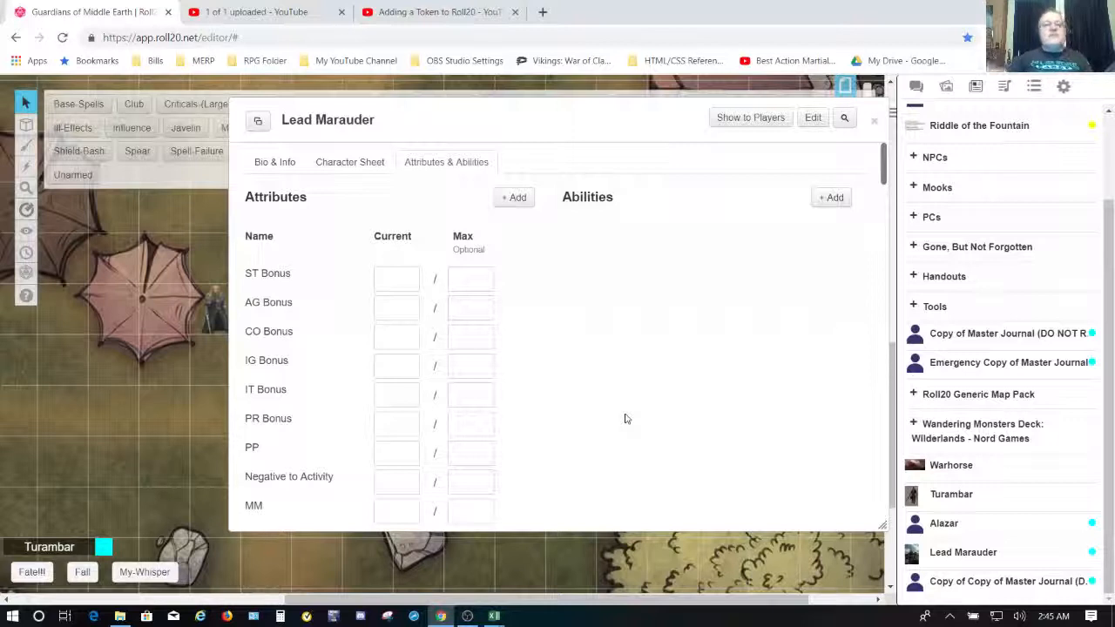
{"action": "left_click", "coordinate": [393, 280]}
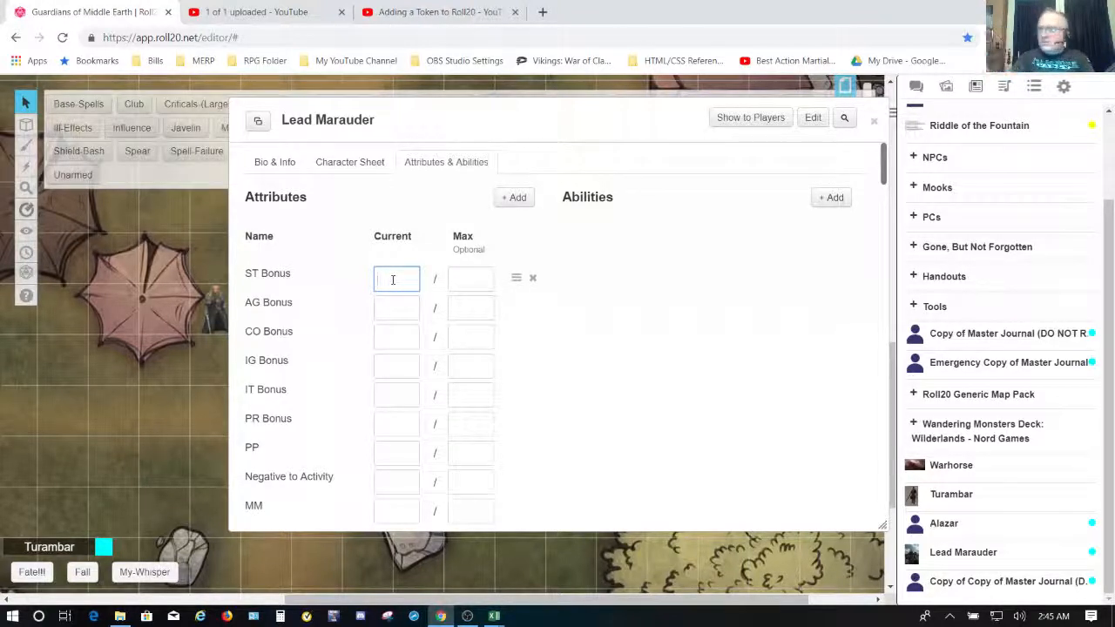
{"action": "key", "text": "Tab"}
{"action": "key", "text": "Tab"}
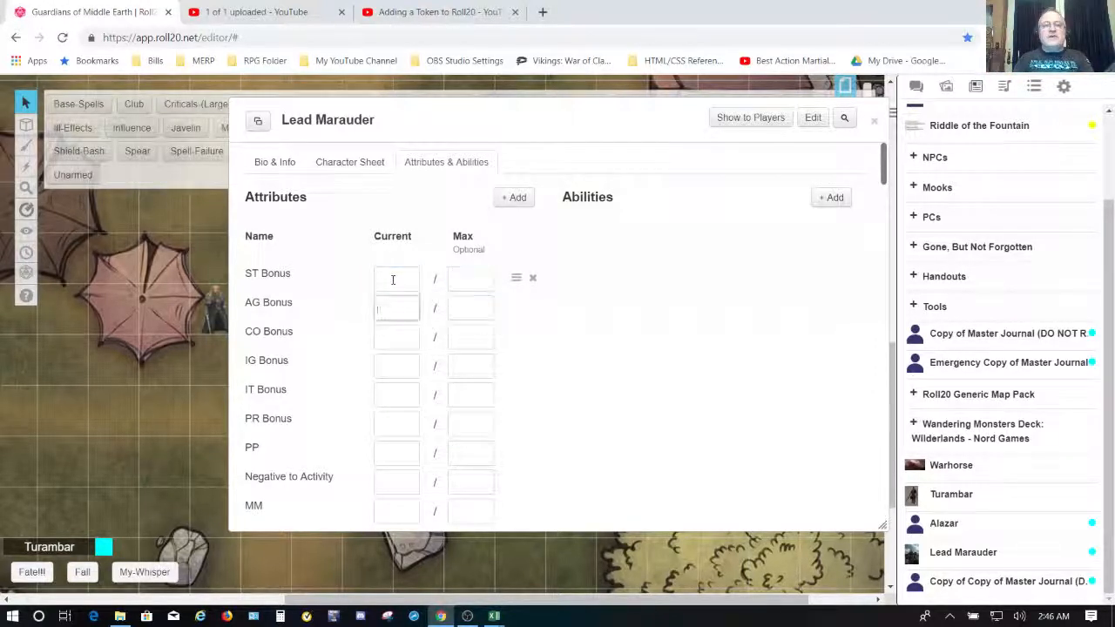
{"action": "key", "text": "Tab"}
{"action": "key", "text": "Tab"}
{"action": "key", "text": "Tab"}
{"action": "key", "text": "Tab"}
{"action": "key", "text": "Tab"}
{"action": "key", "text": "Tab"}
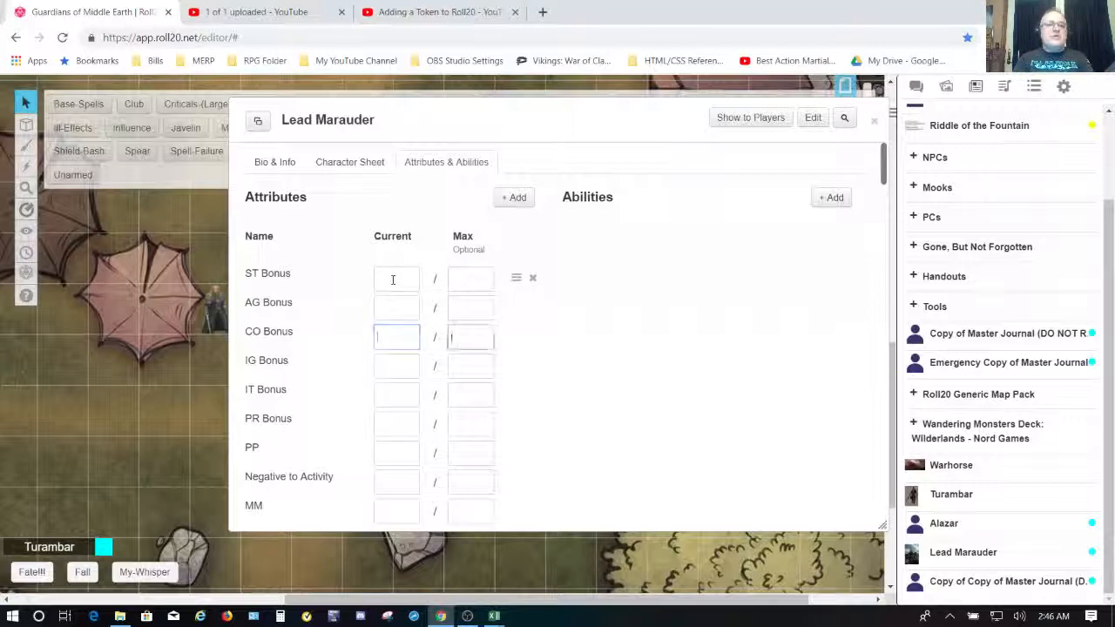
{"action": "key", "text": "Tab"}
{"action": "key", "text": "Tab"}
{"action": "key", "text": "Tab"}
{"action": "key", "text": "Tab"}
{"action": "key", "text": "Tab"}
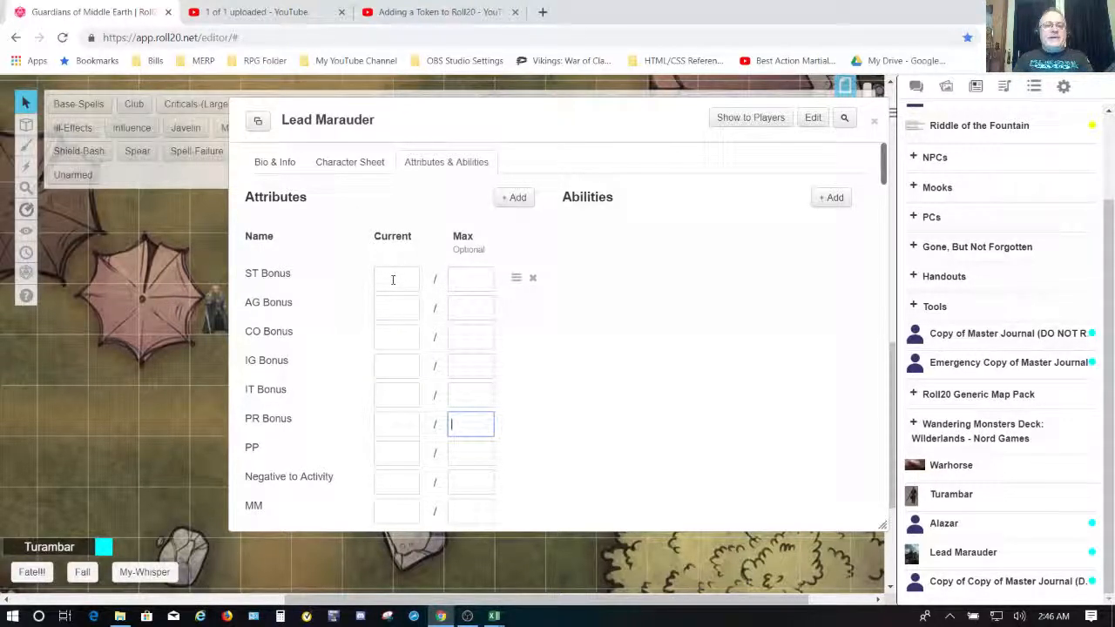
{"action": "key", "text": "shift+Tab"}
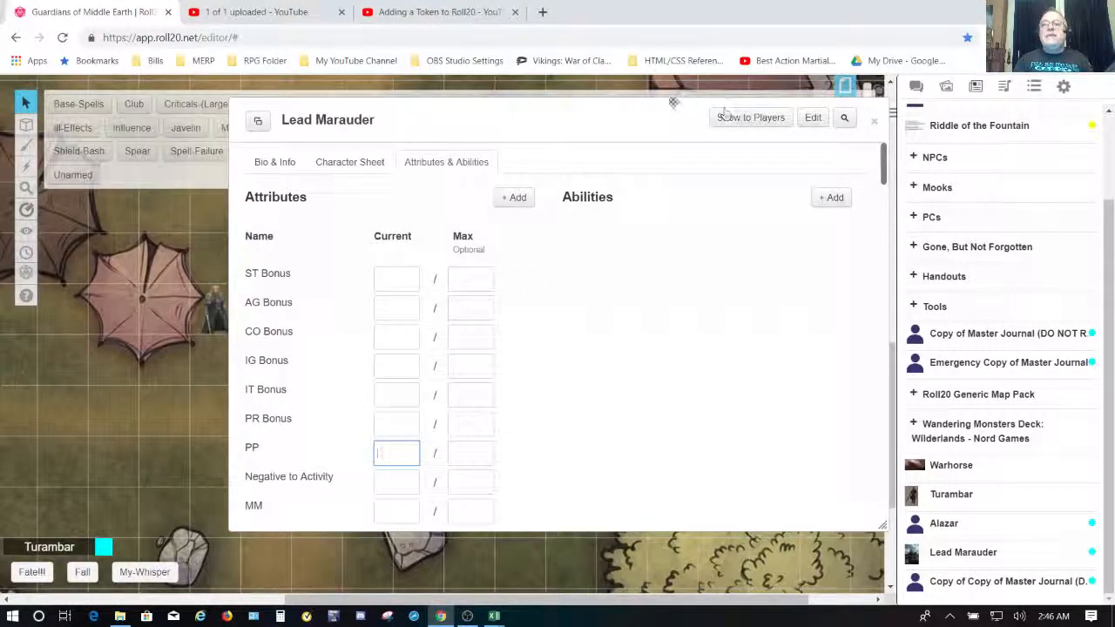
Move the Lead Marauder sheet aside, place the Roaniquë and Rori tokens from the Sunday PCs on the map, and select Roaniquë's token.
{"action": "left_click_drag", "start_coordinate": [654, 124], "coordinate": [425, 197]}
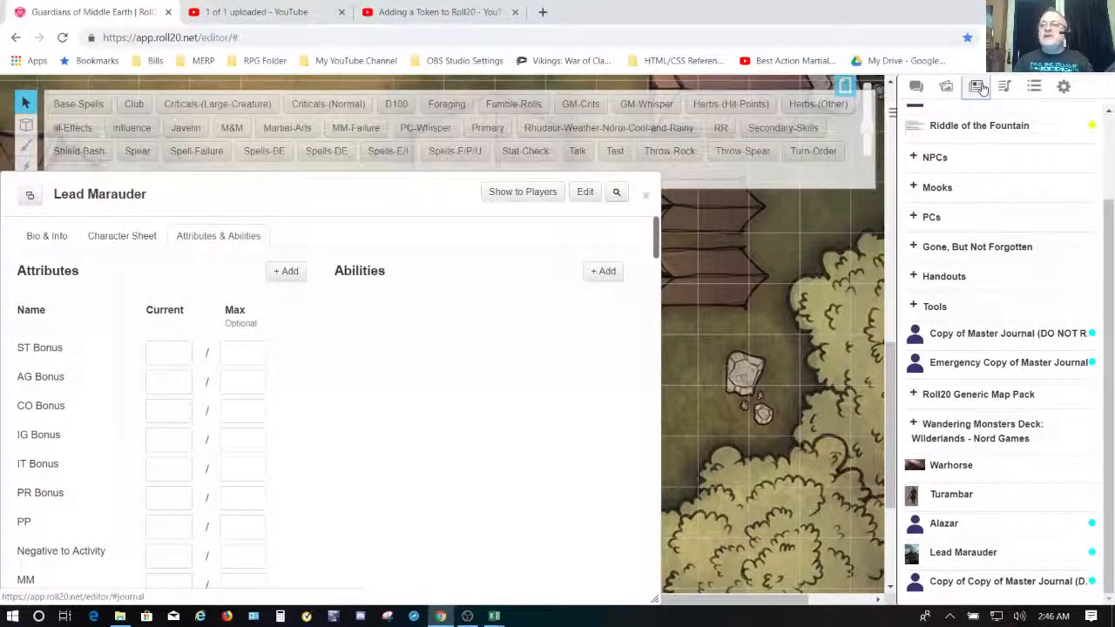
{"action": "left_click", "coordinate": [936, 220]}
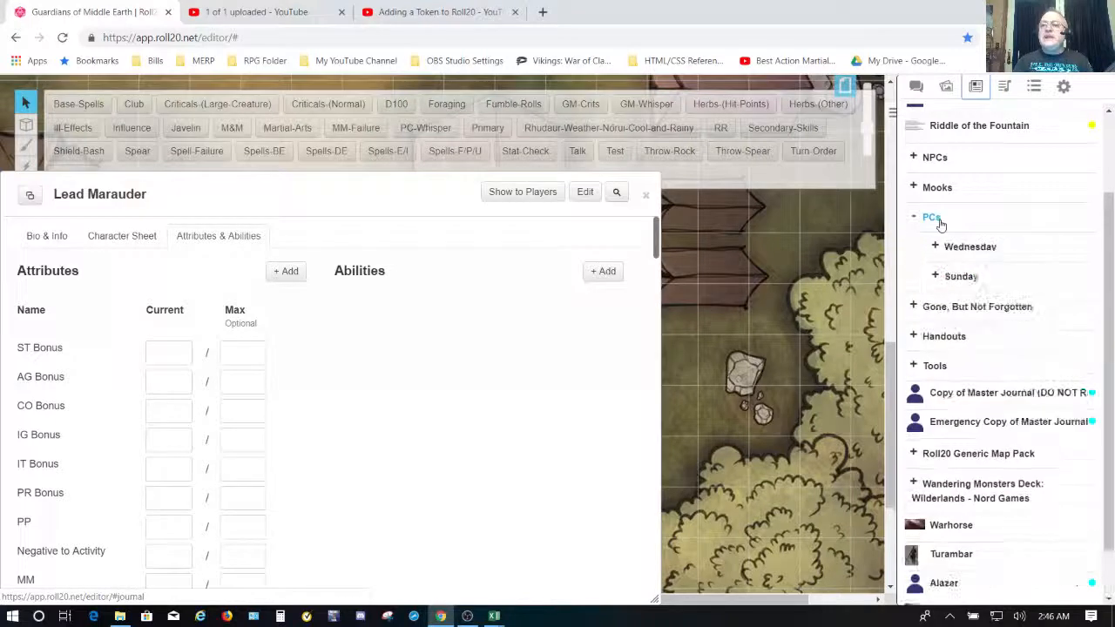
{"action": "left_click", "coordinate": [969, 285]}
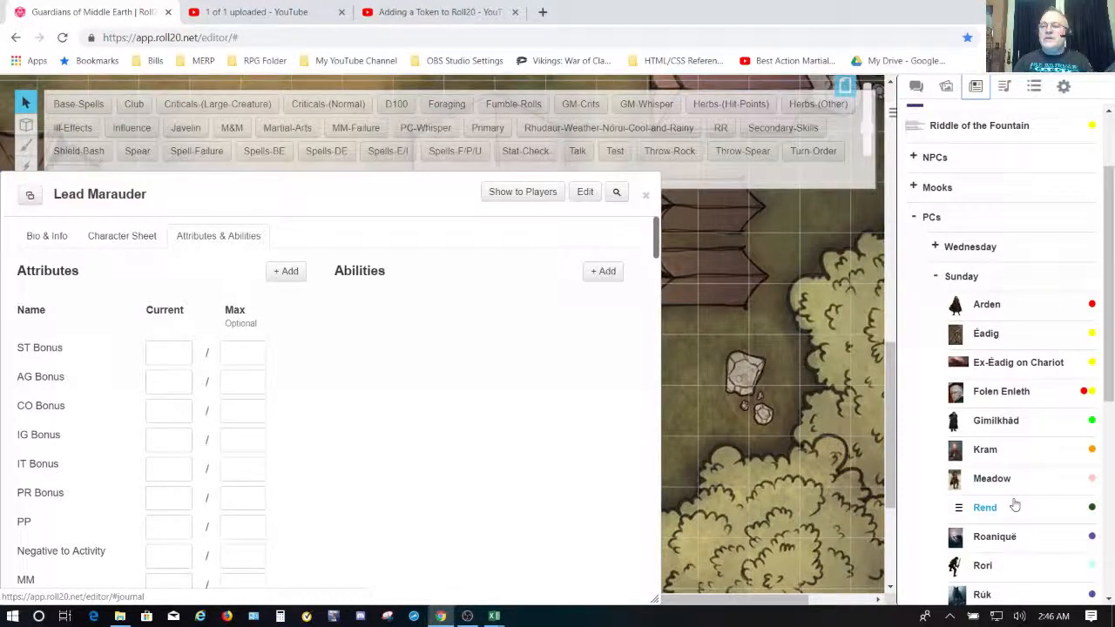
{"action": "scroll", "coordinate": [1011, 501], "scroll_direction": "down", "scroll_amount": 2}
{"action": "mouse_move", "coordinate": [993, 348]}
{"action": "left_mouse_down"}
{"action": "mouse_move", "coordinate": [936, 344]}
{"action": "mouse_move", "coordinate": [790, 290]}
{"action": "mouse_move", "coordinate": [759, 250]}
{"action": "left_mouse_up"}
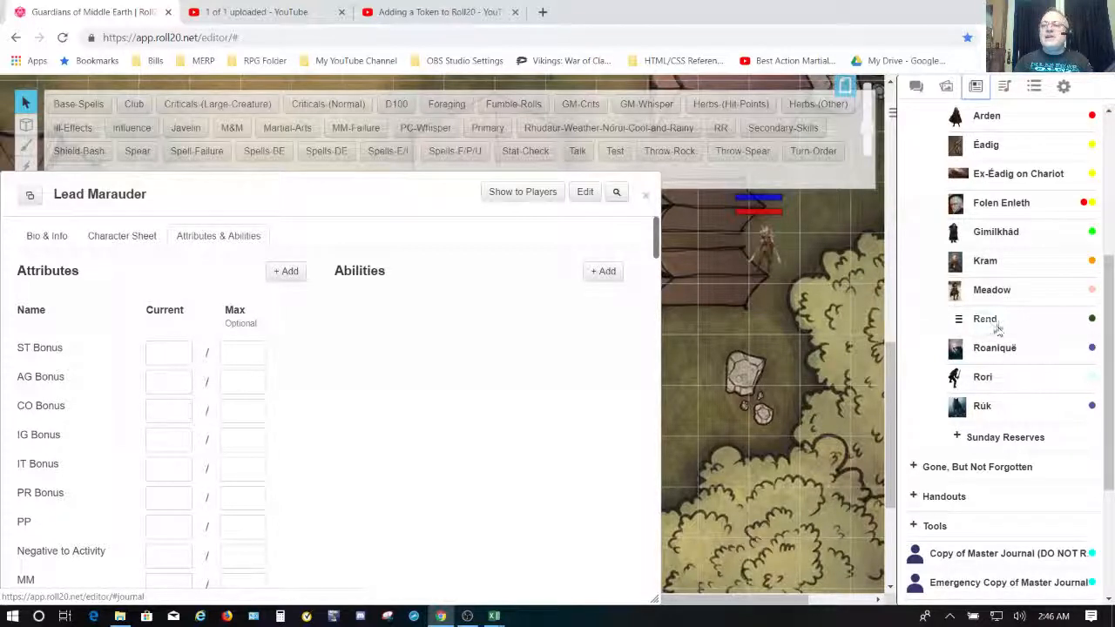
{"action": "left_click_drag", "start_coordinate": [980, 378], "coordinate": [768, 356]}
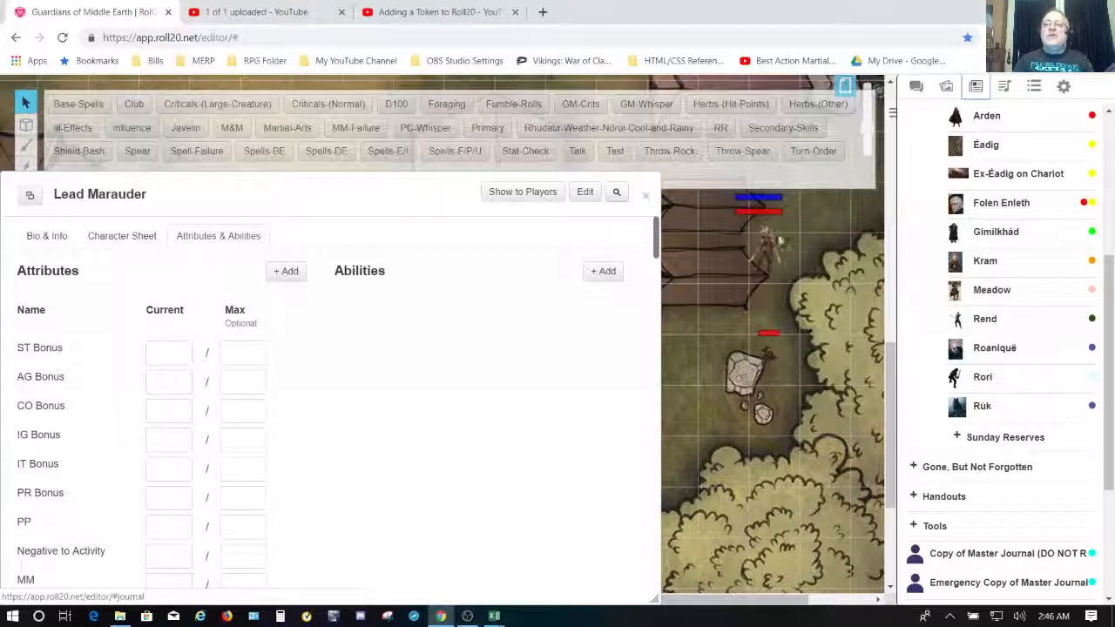
{"action": "left_click", "coordinate": [767, 250]}
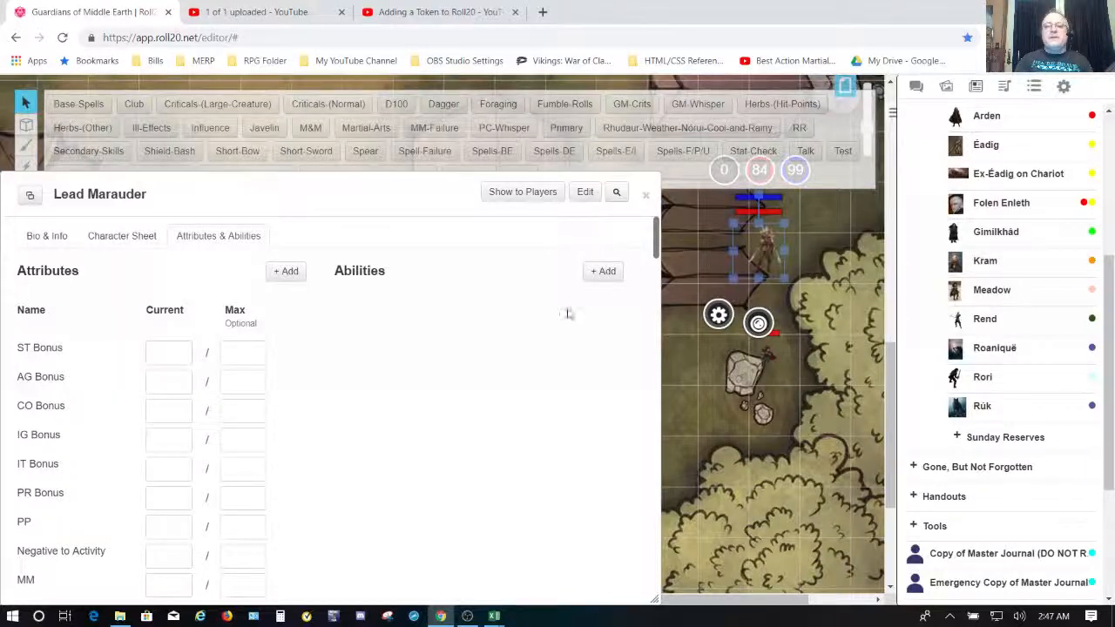
Set the Lead Marauder's current PP to 1 and current Negative to Activity to 0, leaving both maximums blank.
{"action": "left_click", "coordinate": [158, 526]}
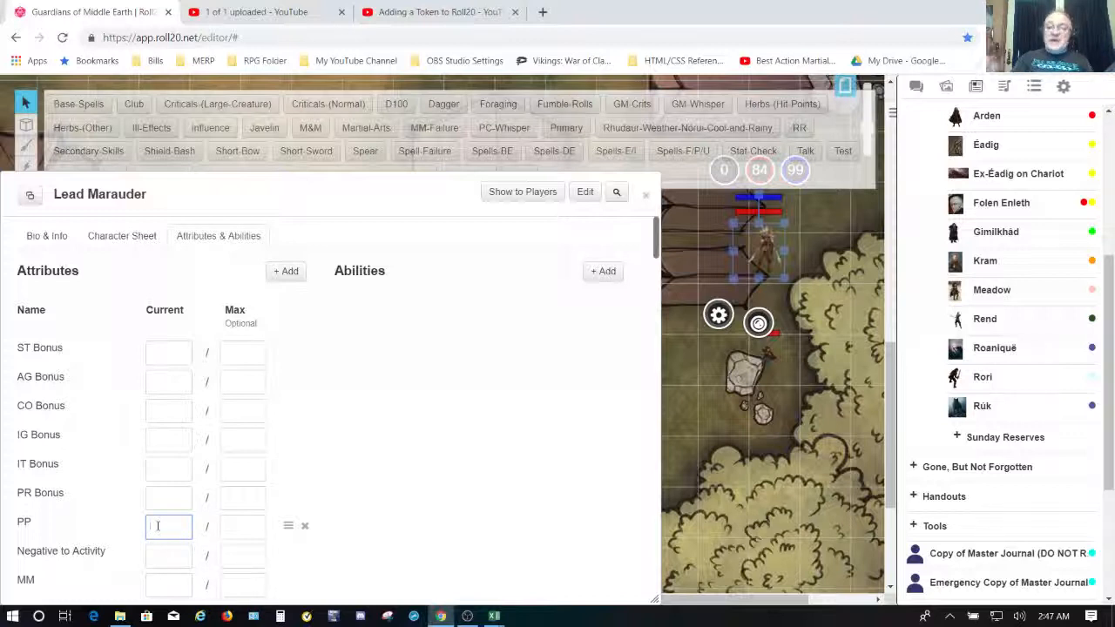
{"action": "type", "text": "1"}
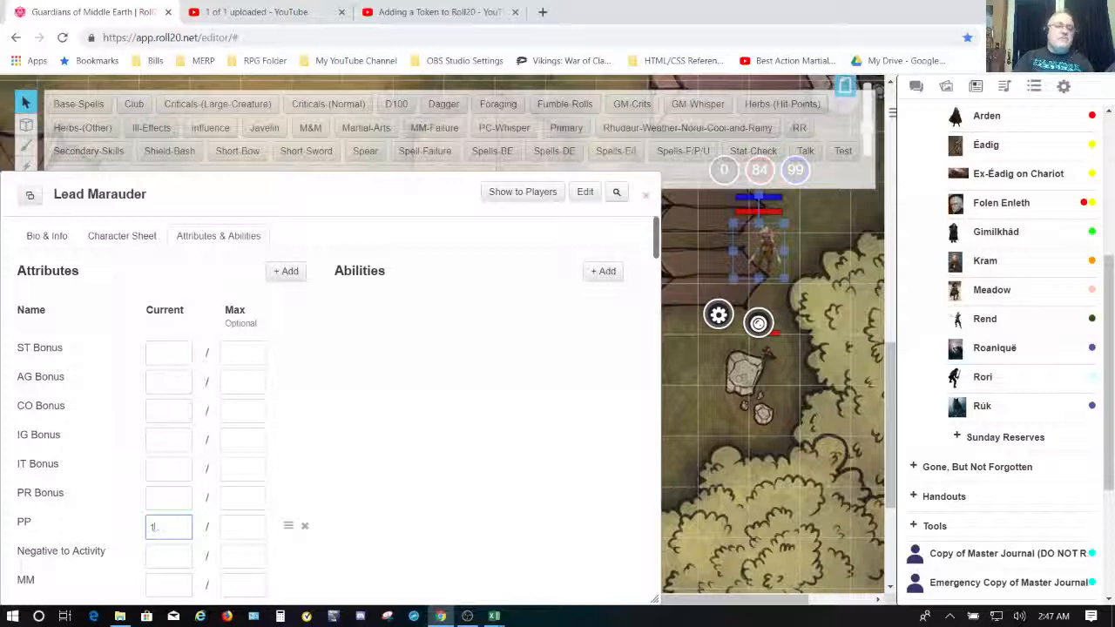
{"action": "left_click", "coordinate": [244, 524]}
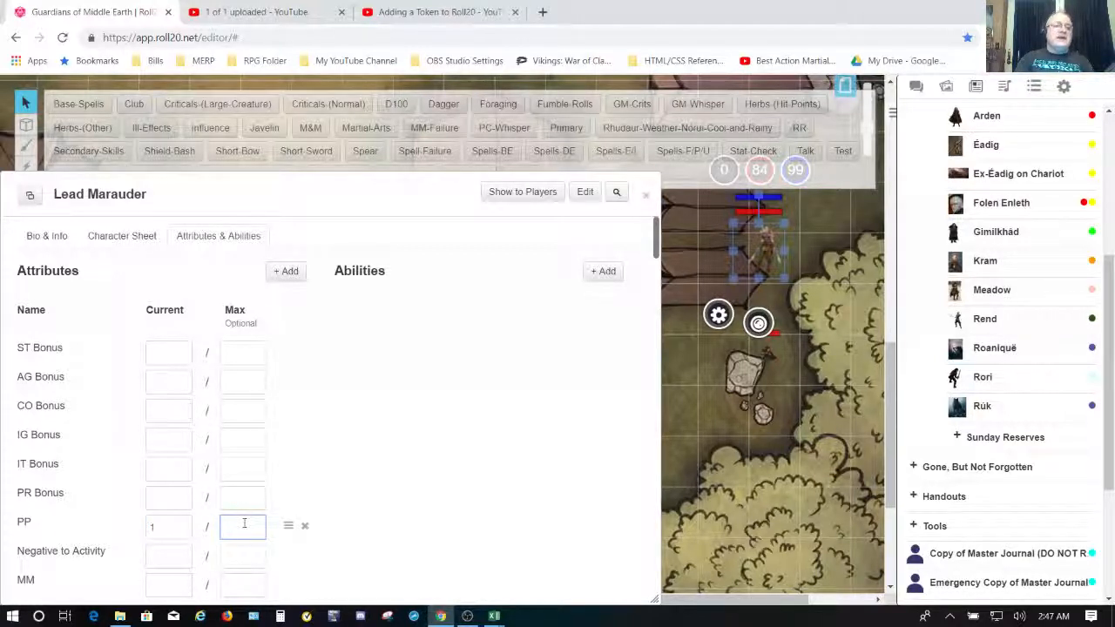
{"action": "left_click", "coordinate": [179, 554]}
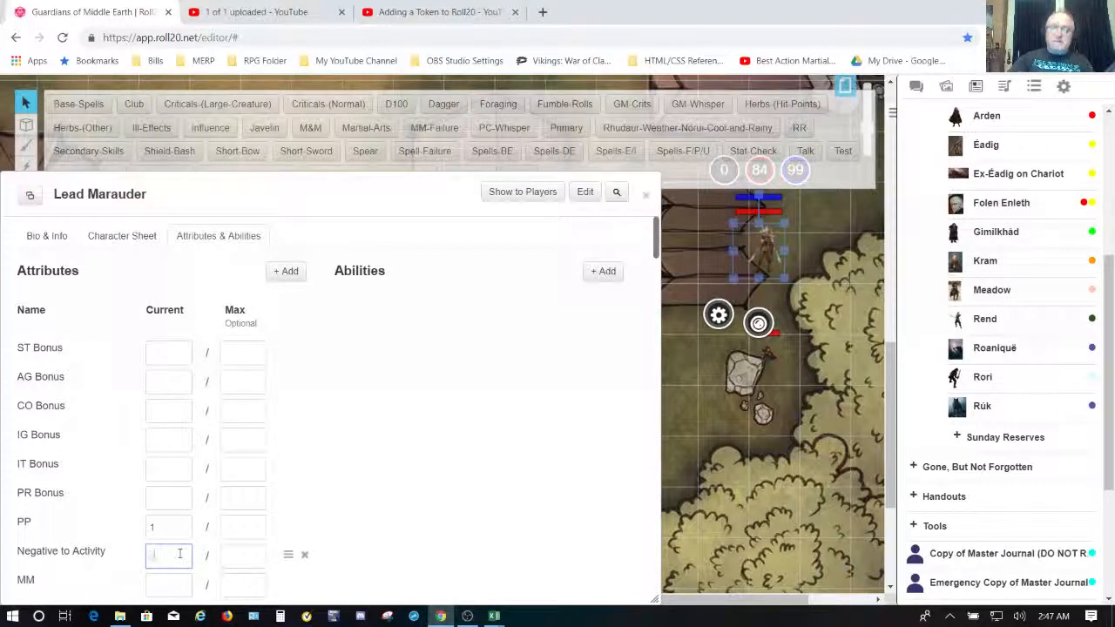
{"action": "type", "text": "0"}
{"action": "left_click", "coordinate": [245, 557]}
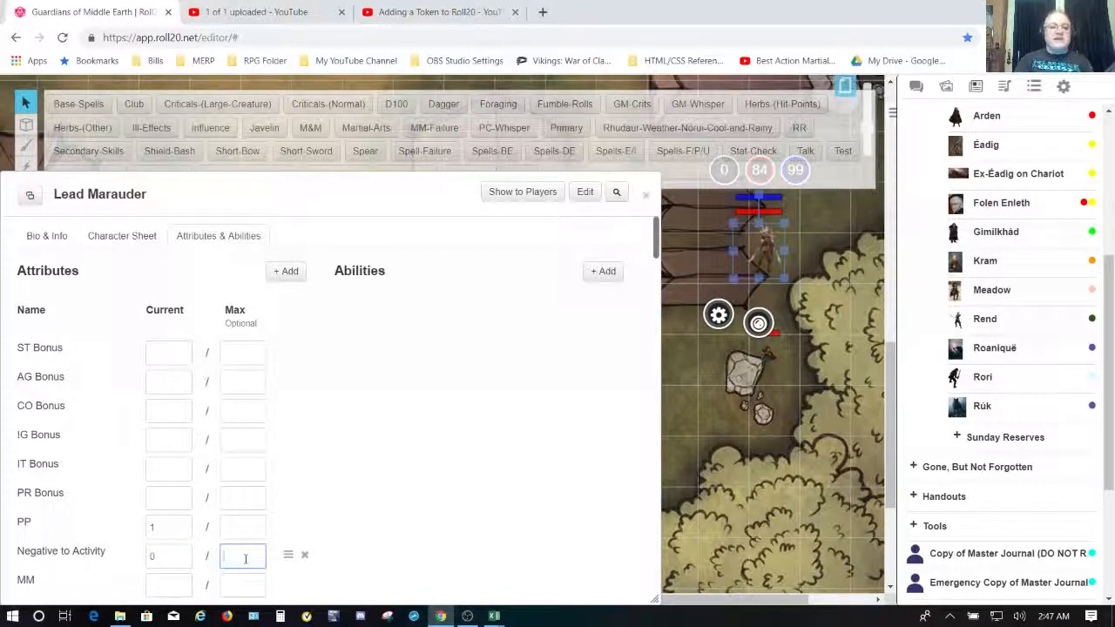
Review the Lead Marauder's attributes from Negative to Activity through the skills, resistance and OB entries to the weapon modifiers.
{"action": "scroll", "coordinate": [245, 557], "scroll_direction": "down", "scroll_amount": 3}
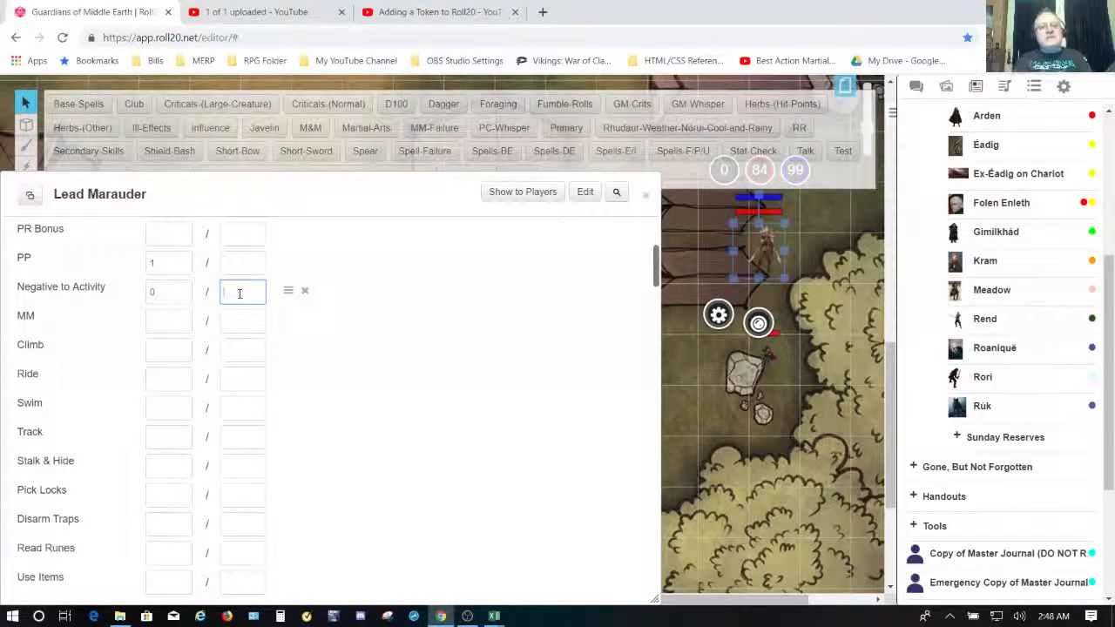
{"action": "scroll", "coordinate": [240, 294], "scroll_direction": "up", "scroll_amount": 4}
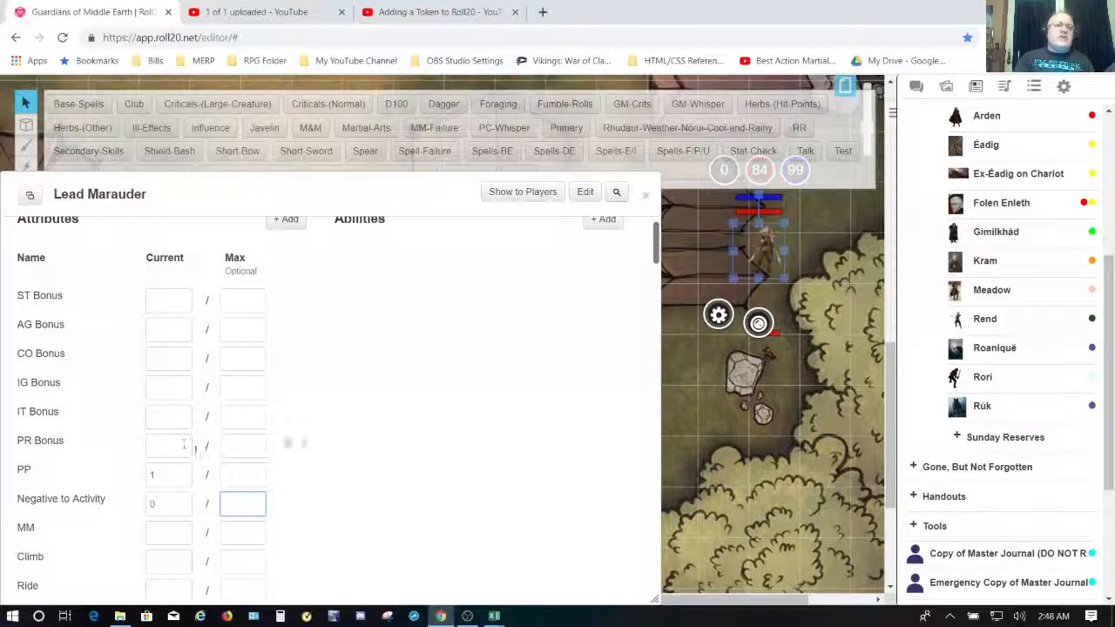
{"action": "scroll", "coordinate": [412, 502], "scroll_direction": "down", "scroll_amount": 1}
{"action": "scroll", "coordinate": [411, 501], "scroll_direction": "down", "scroll_amount": 3}
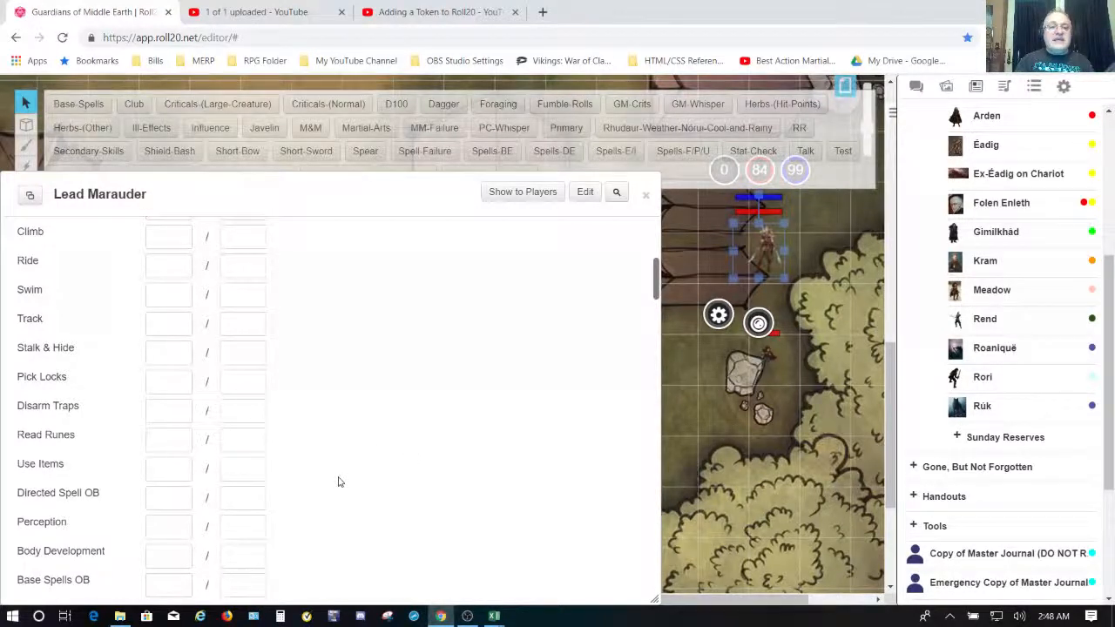
{"action": "scroll", "coordinate": [340, 482], "scroll_direction": "down", "scroll_amount": 1}
{"action": "scroll", "coordinate": [340, 481], "scroll_direction": "down", "scroll_amount": 2}
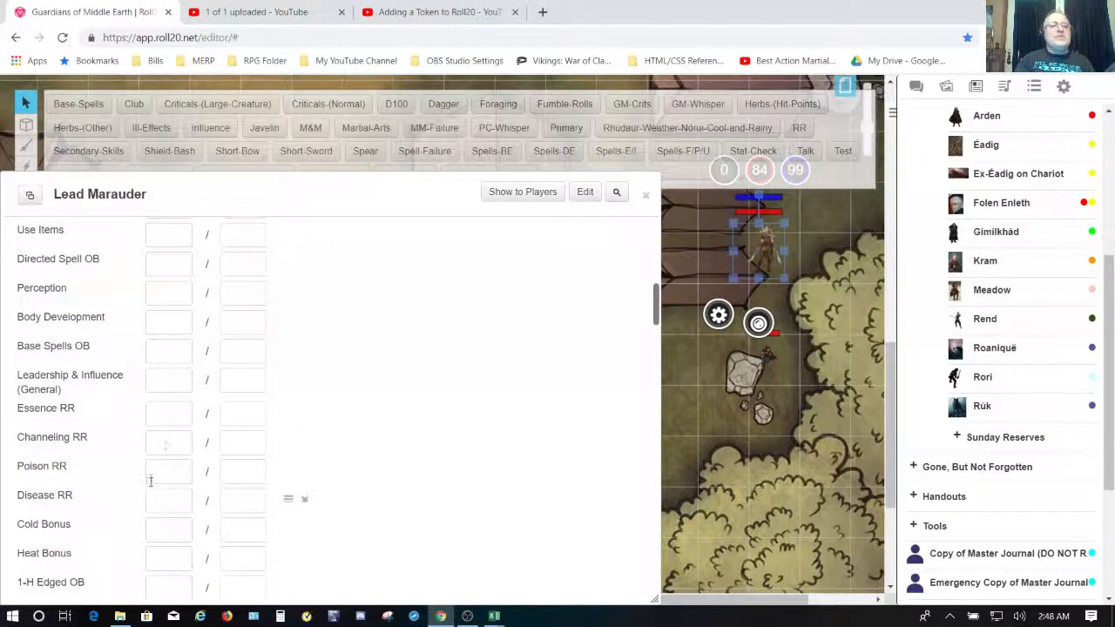
{"action": "scroll", "coordinate": [443, 496], "scroll_direction": "down", "scroll_amount": 4}
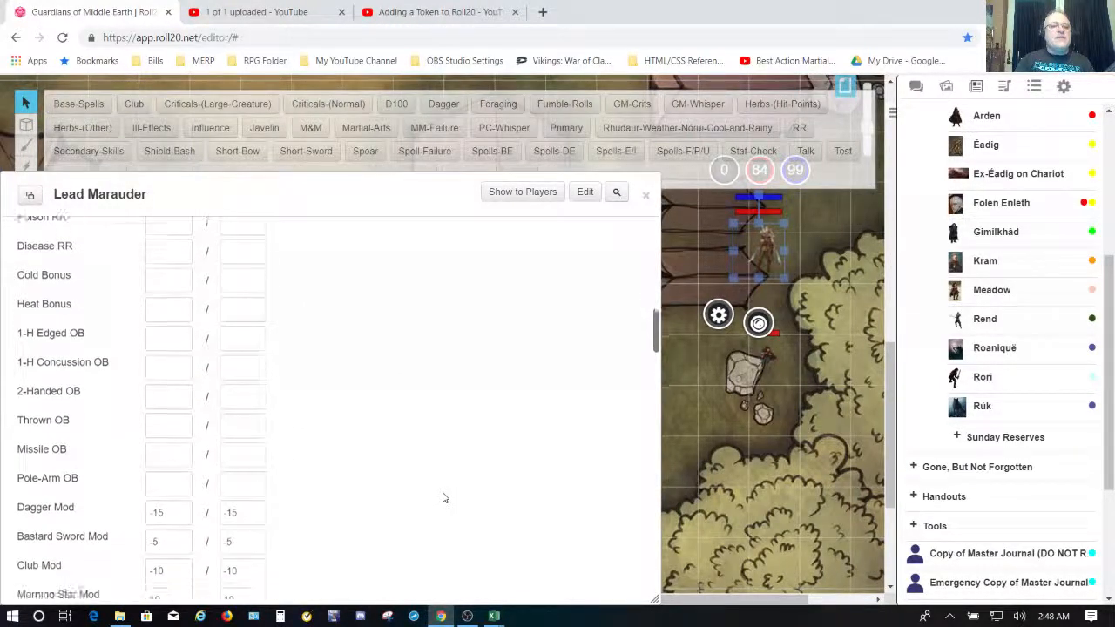
{"action": "scroll", "coordinate": [443, 497], "scroll_direction": "down", "scroll_amount": 1}
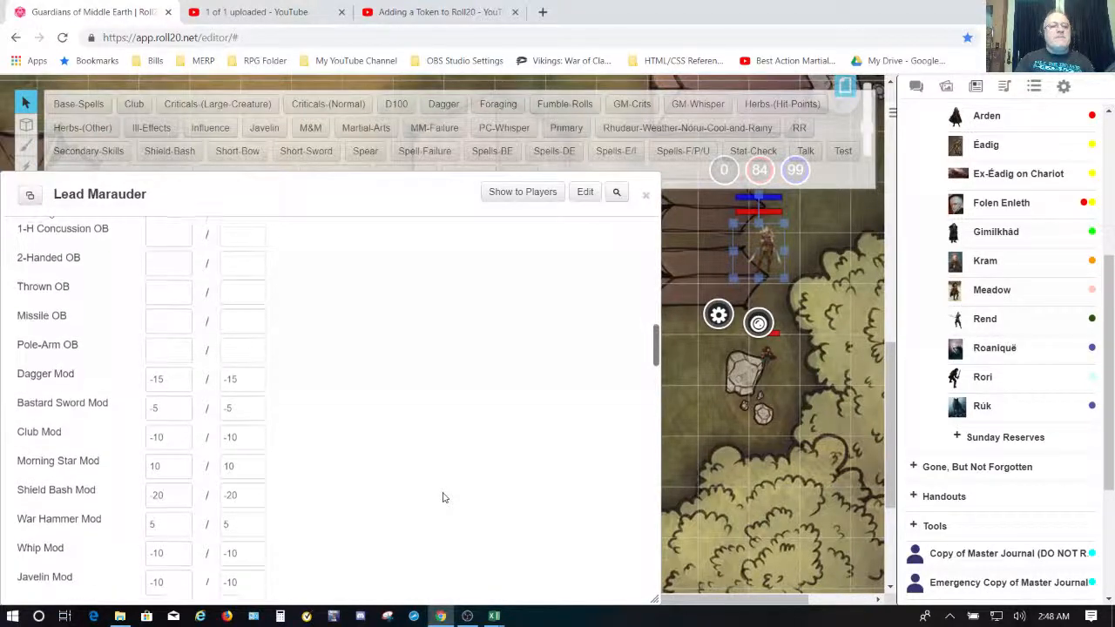
{"action": "scroll", "coordinate": [442, 496], "scroll_direction": "down", "scroll_amount": 2}
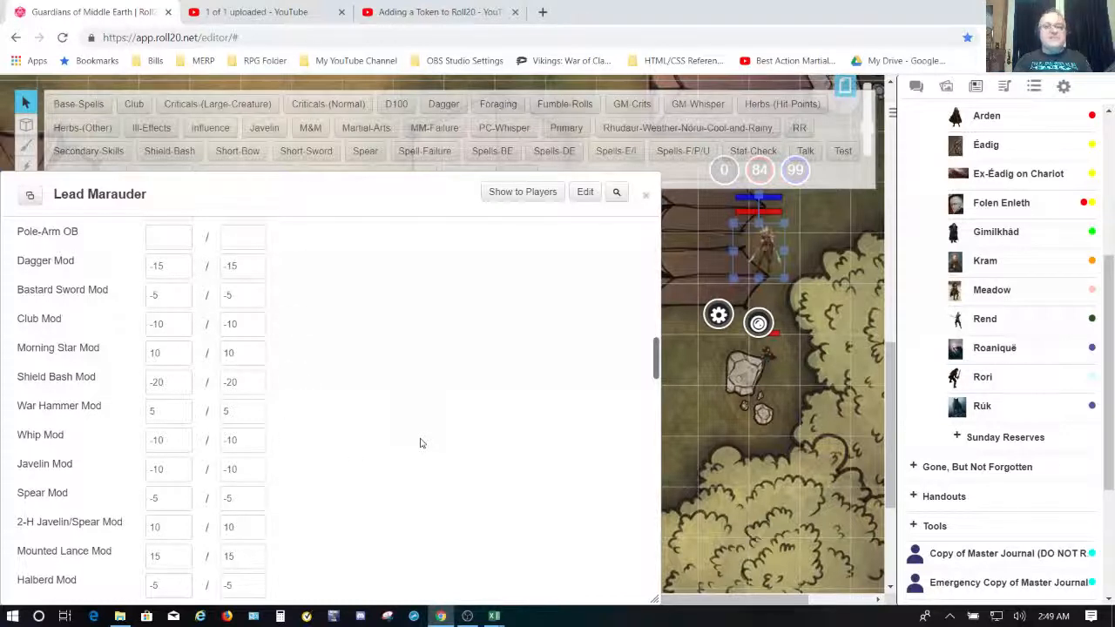
{"action": "scroll", "coordinate": [356, 411], "scroll_direction": "up", "scroll_amount": 3}
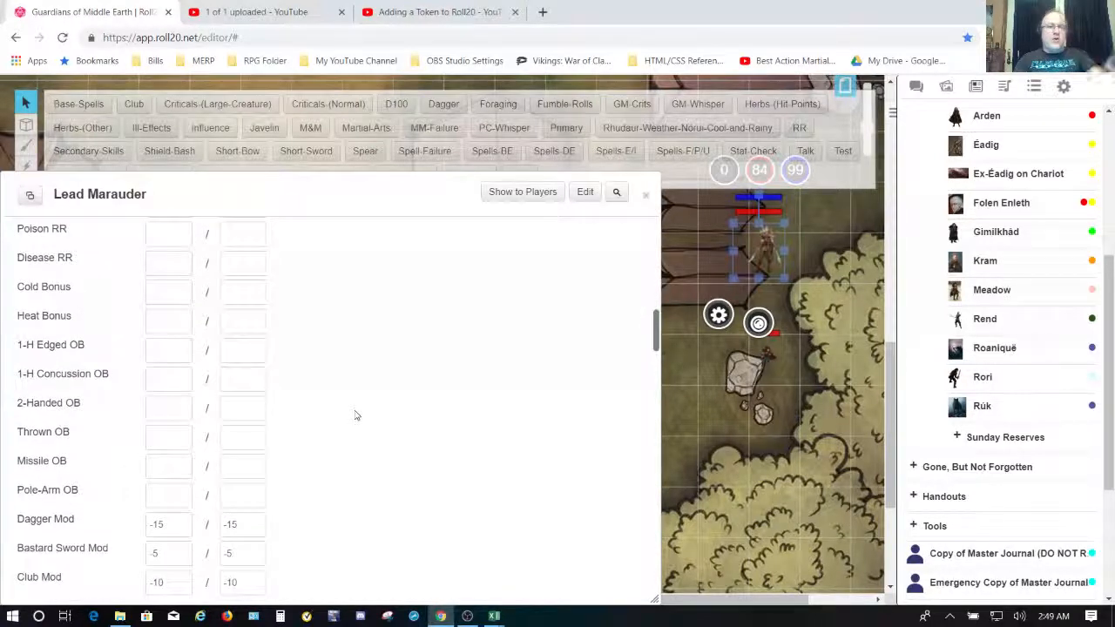
Go through the Lead Marauder's remaining attributes, from the weapon modifiers and secondary skills down to Martial Arts and Adrenal Defense.
{"action": "scroll", "coordinate": [356, 416], "scroll_direction": "down", "scroll_amount": 10}
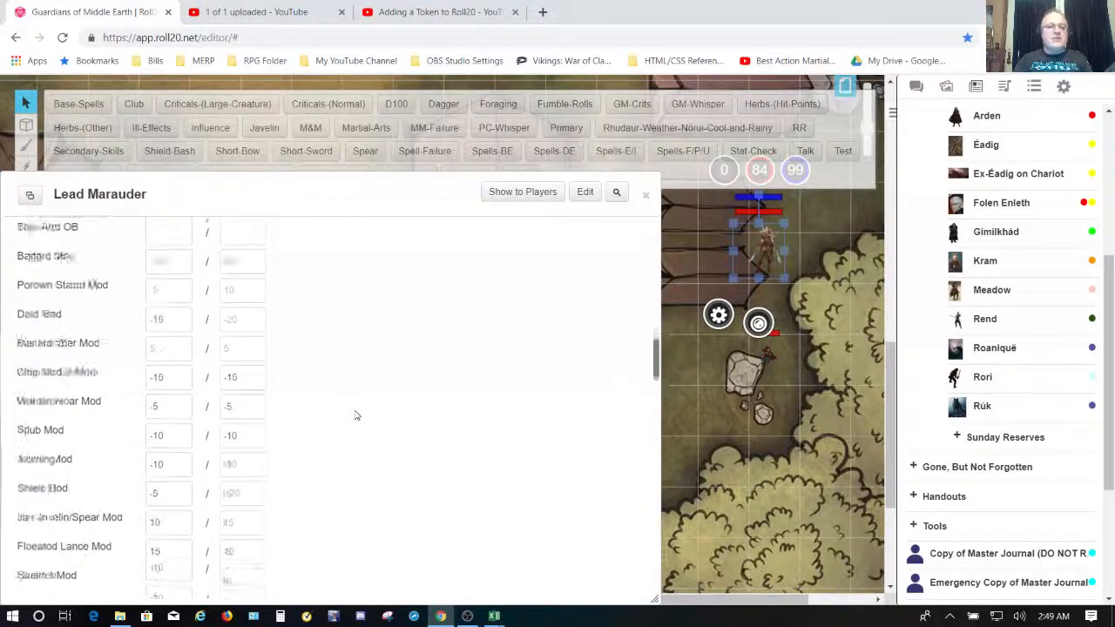
{"action": "scroll", "coordinate": [356, 415], "scroll_direction": "down", "scroll_amount": 5}
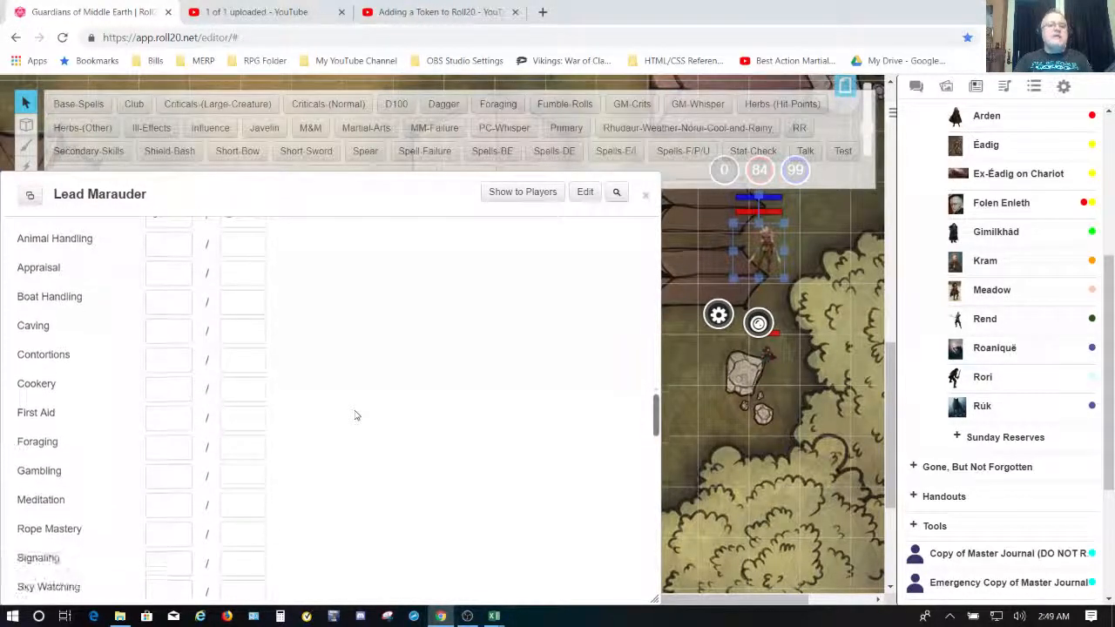
{"action": "scroll", "coordinate": [356, 416], "scroll_direction": "down", "scroll_amount": 3}
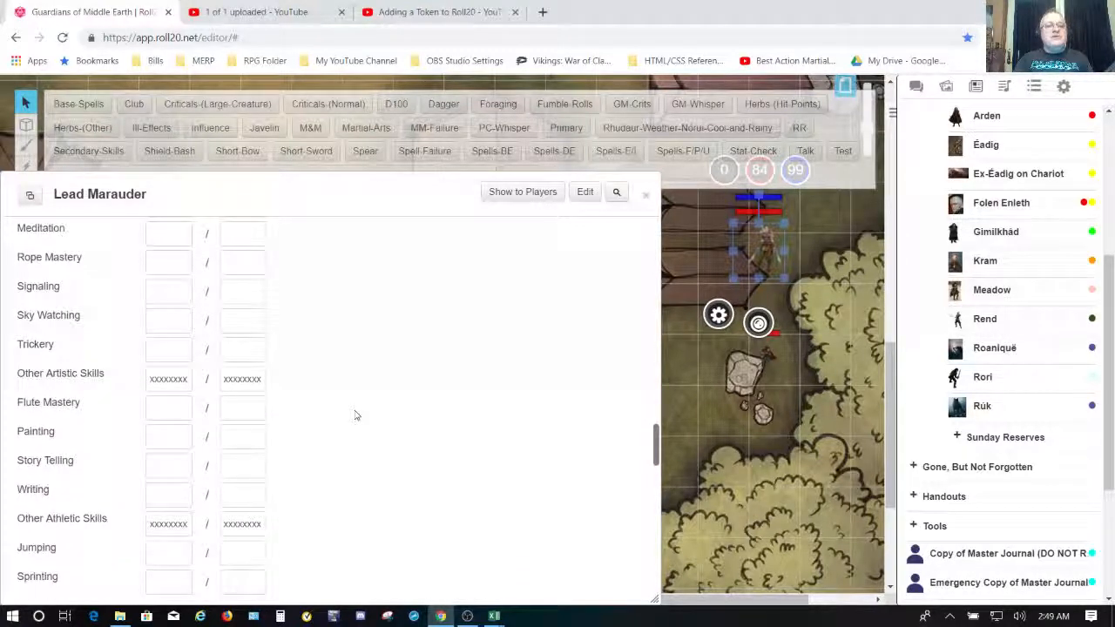
{"action": "scroll", "coordinate": [355, 416], "scroll_direction": "down", "scroll_amount": 1}
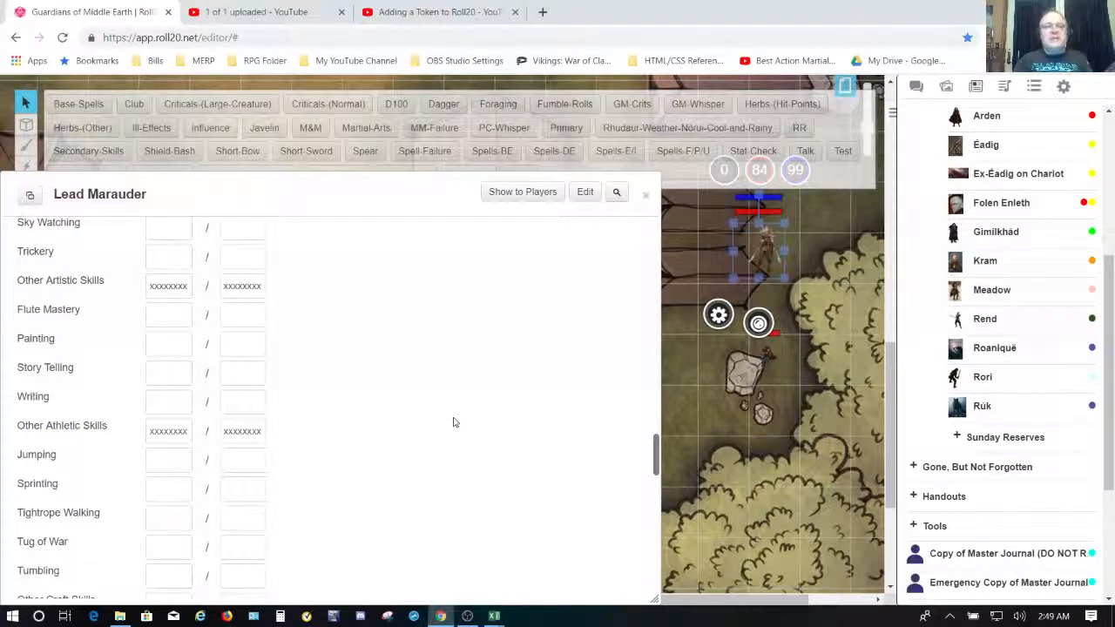
{"action": "scroll", "coordinate": [453, 422], "scroll_direction": "down", "scroll_amount": 3}
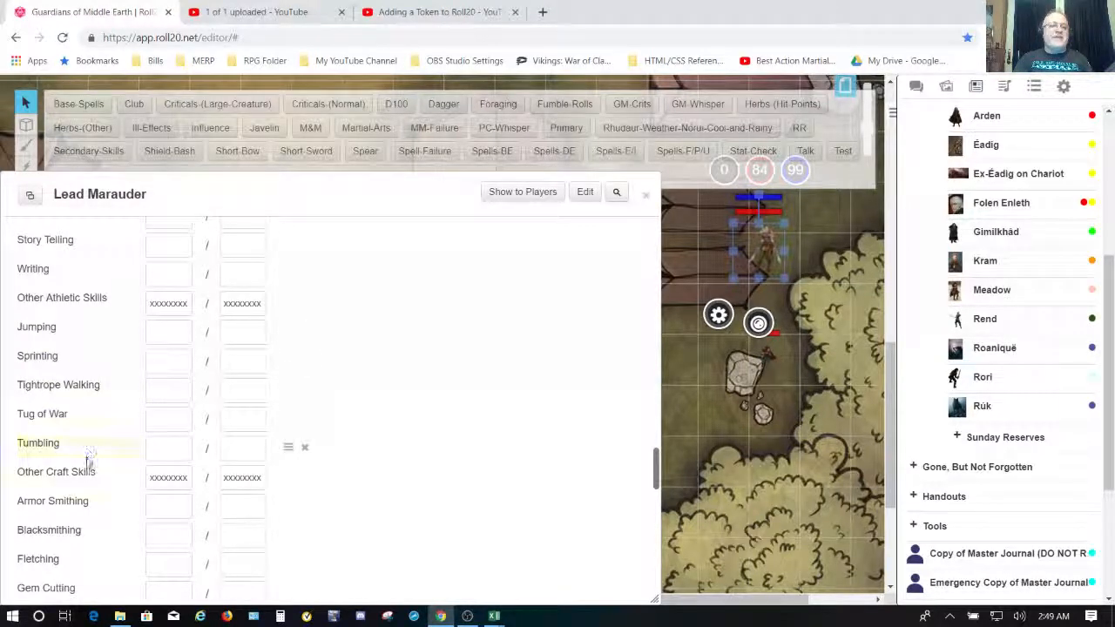
{"action": "scroll", "coordinate": [488, 454], "scroll_direction": "down", "scroll_amount": 1}
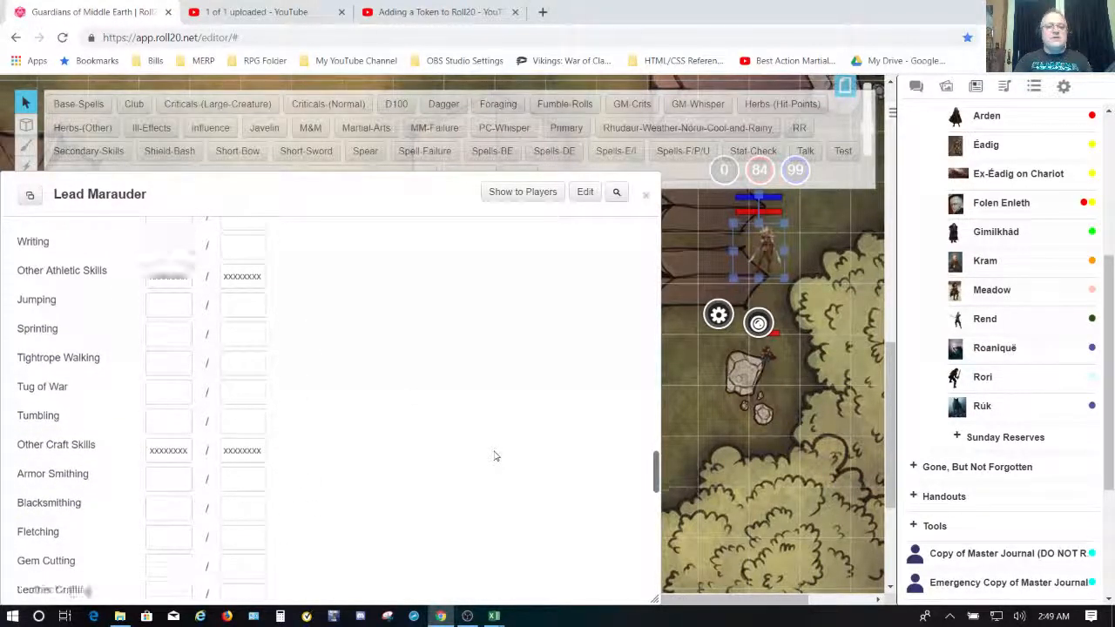
{"action": "scroll", "coordinate": [495, 455], "scroll_direction": "down", "scroll_amount": 10}
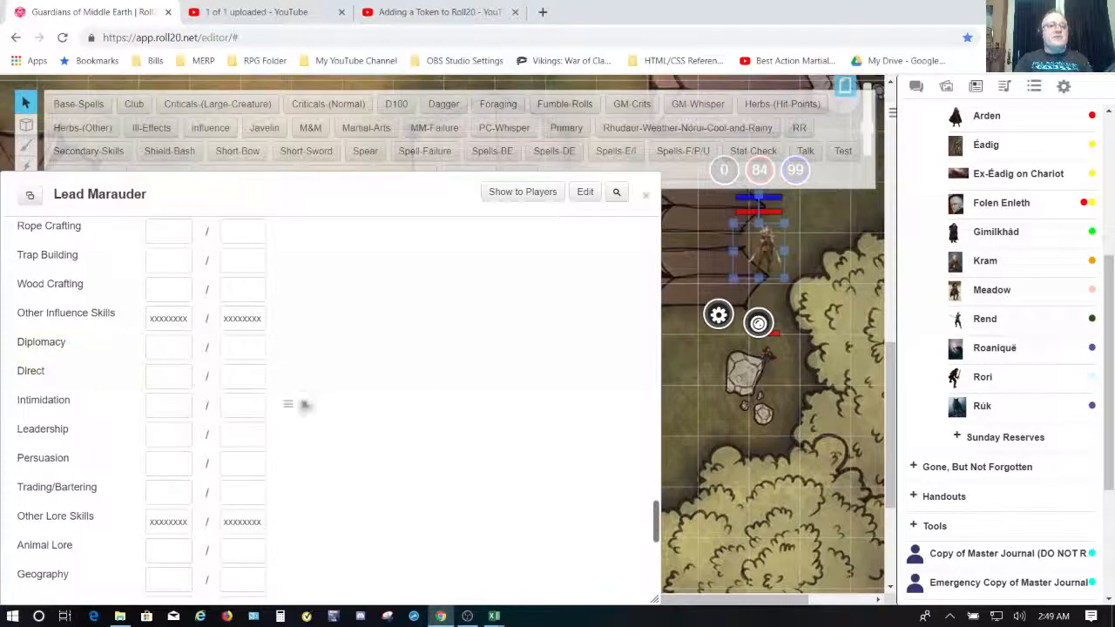
{"action": "scroll", "coordinate": [430, 508], "scroll_direction": "down", "scroll_amount": 7}
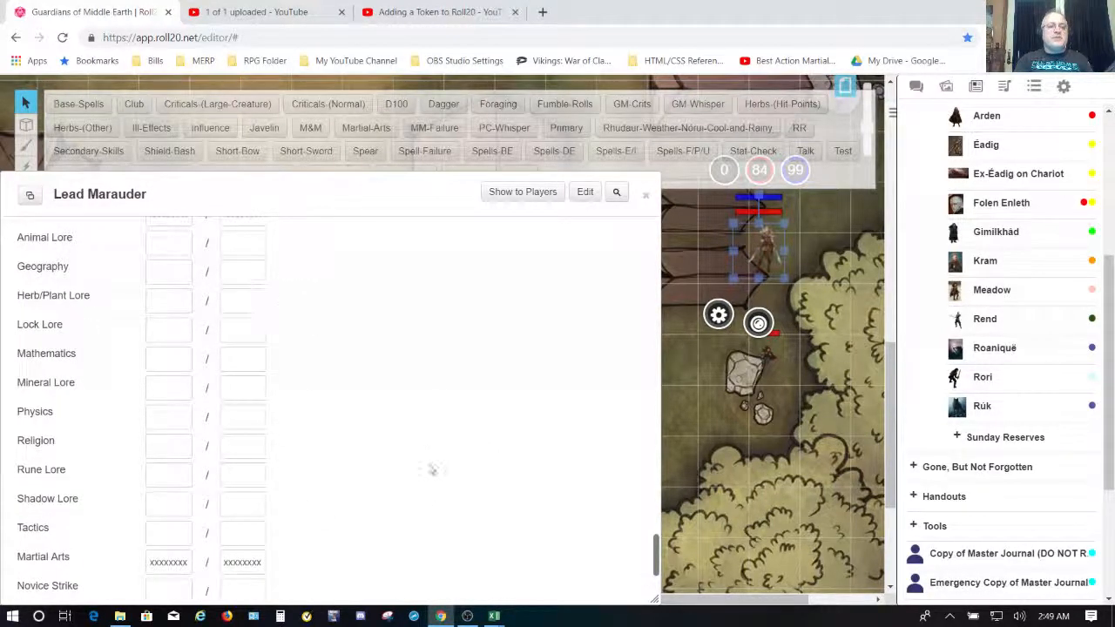
{"action": "scroll", "coordinate": [432, 470], "scroll_direction": "down", "scroll_amount": 5}
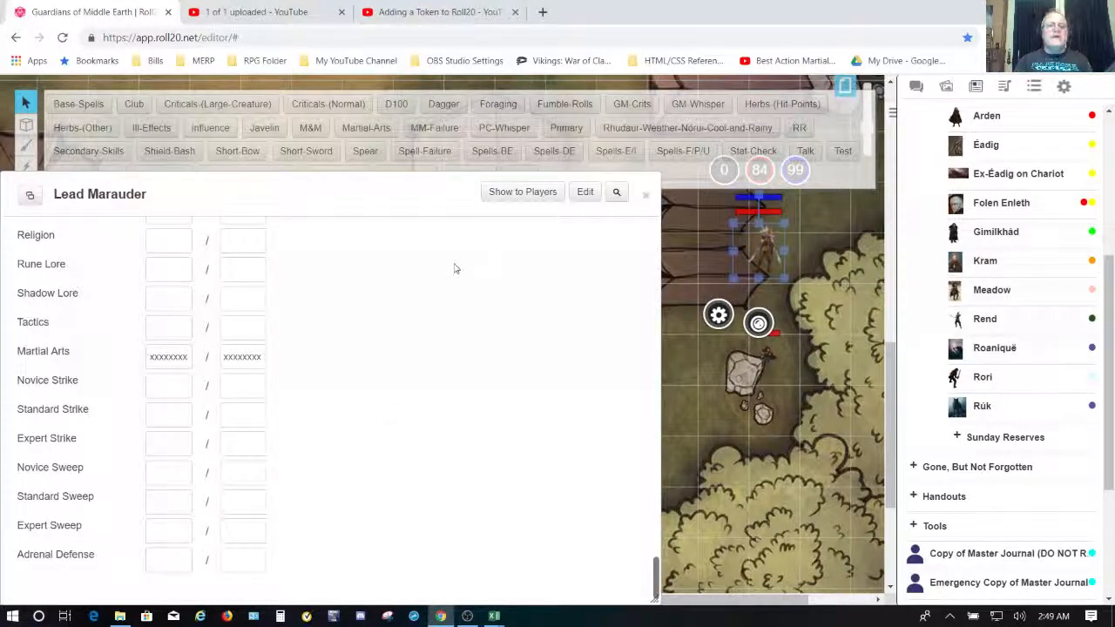
{"action": "scroll", "coordinate": [381, 248], "scroll_direction": "up", "scroll_amount": 5}
{"action": "scroll", "coordinate": [381, 248], "scroll_direction": "up", "scroll_amount": 10}
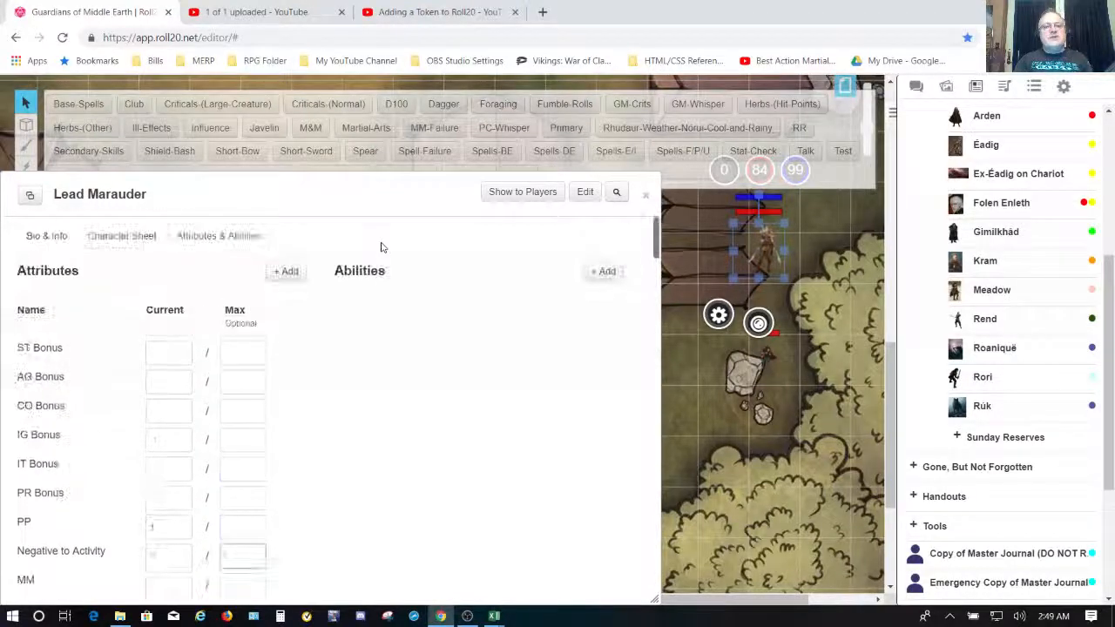
Add a new ability to the Lead Marauder and set it to show as a token action.
{"action": "left_click", "coordinate": [603, 270]}
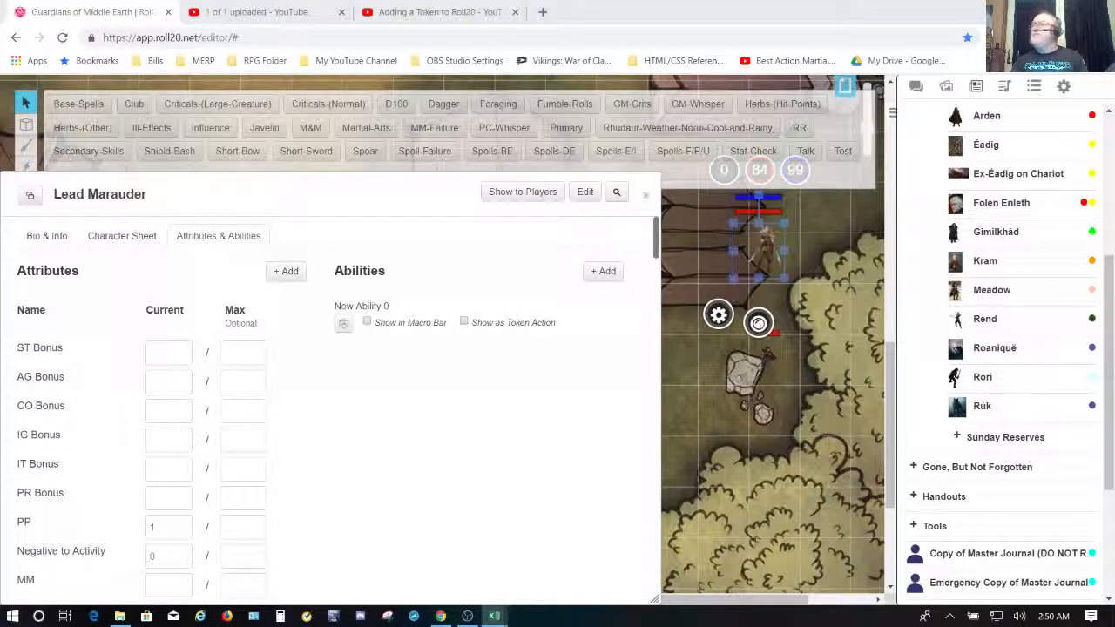
{"action": "mouse_move", "coordinate": [569, 302]}
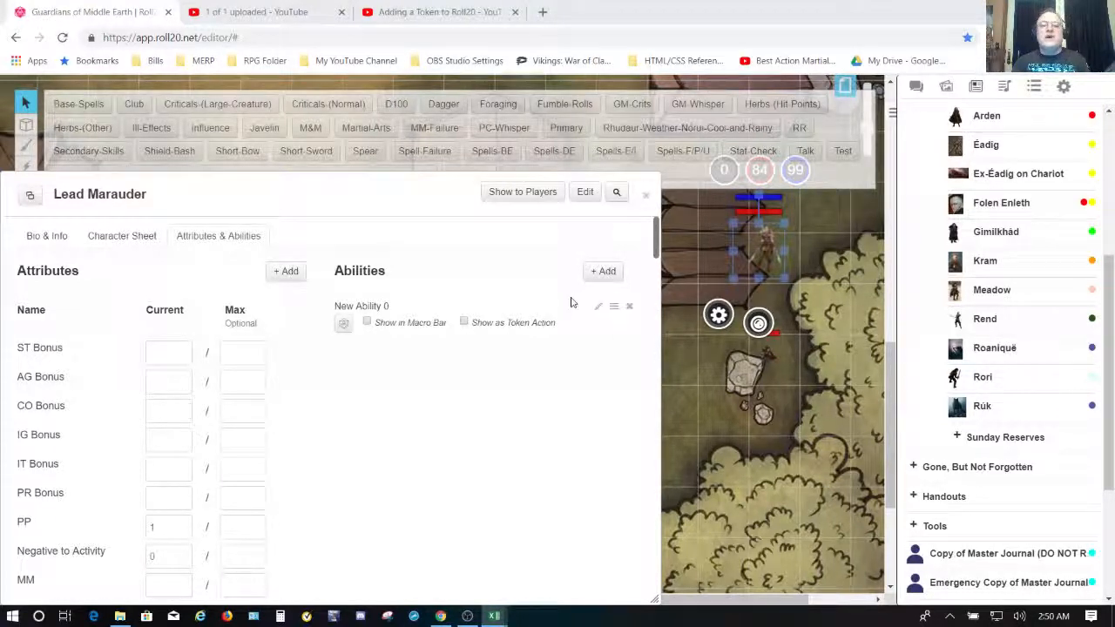
{"action": "left_click", "coordinate": [465, 322]}
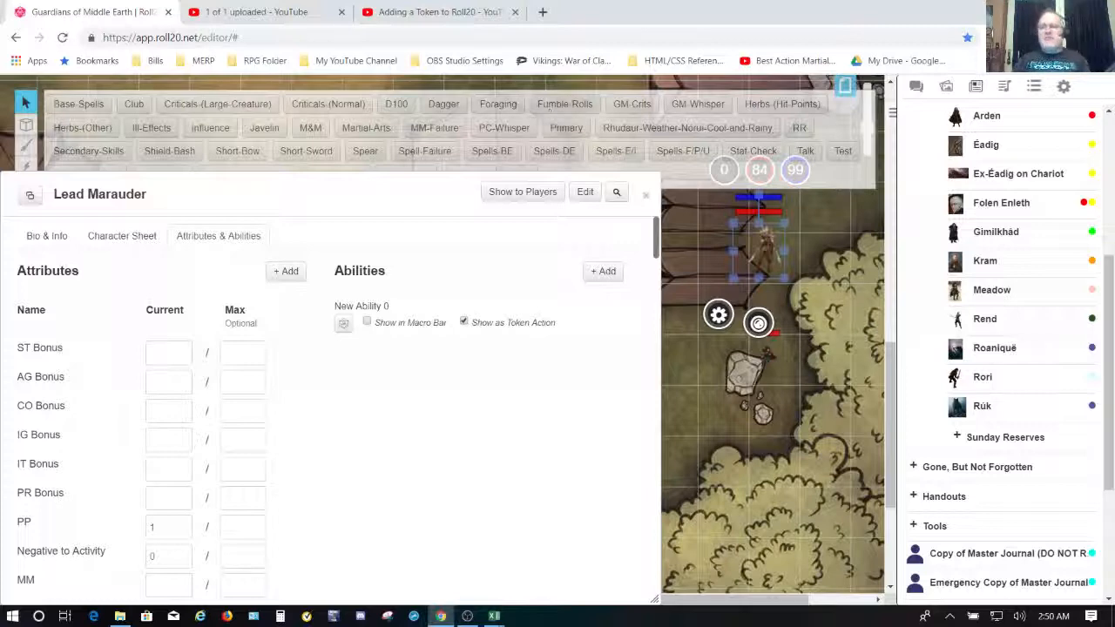
Look over the game's macro list, return to the chat, and select Rori's token on the map.
{"action": "left_click", "coordinate": [1034, 89]}
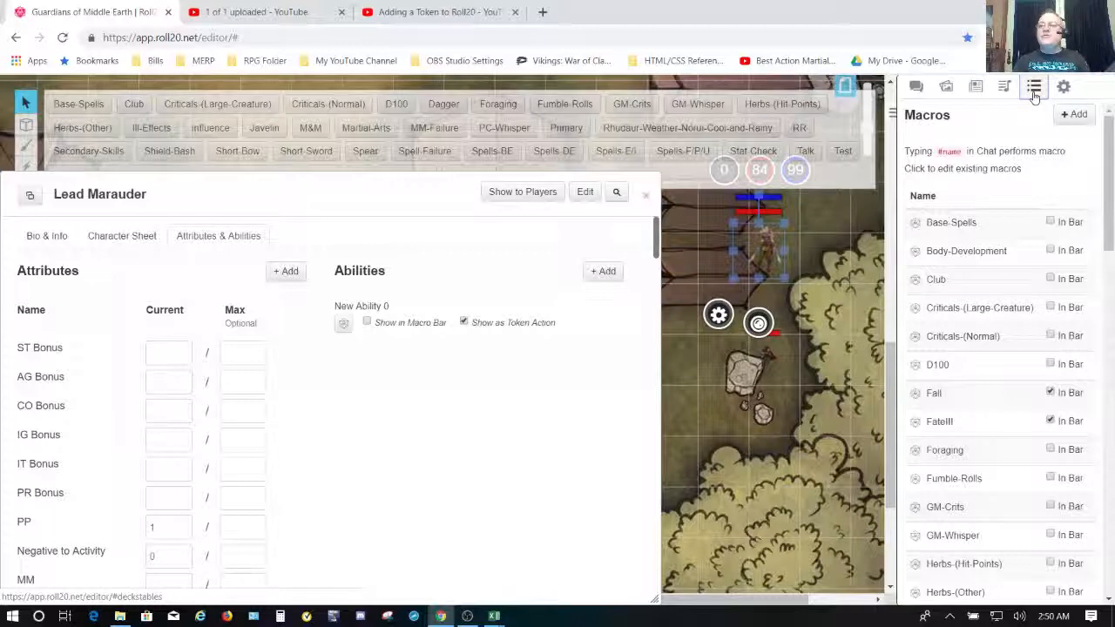
{"action": "left_click", "coordinate": [918, 90]}
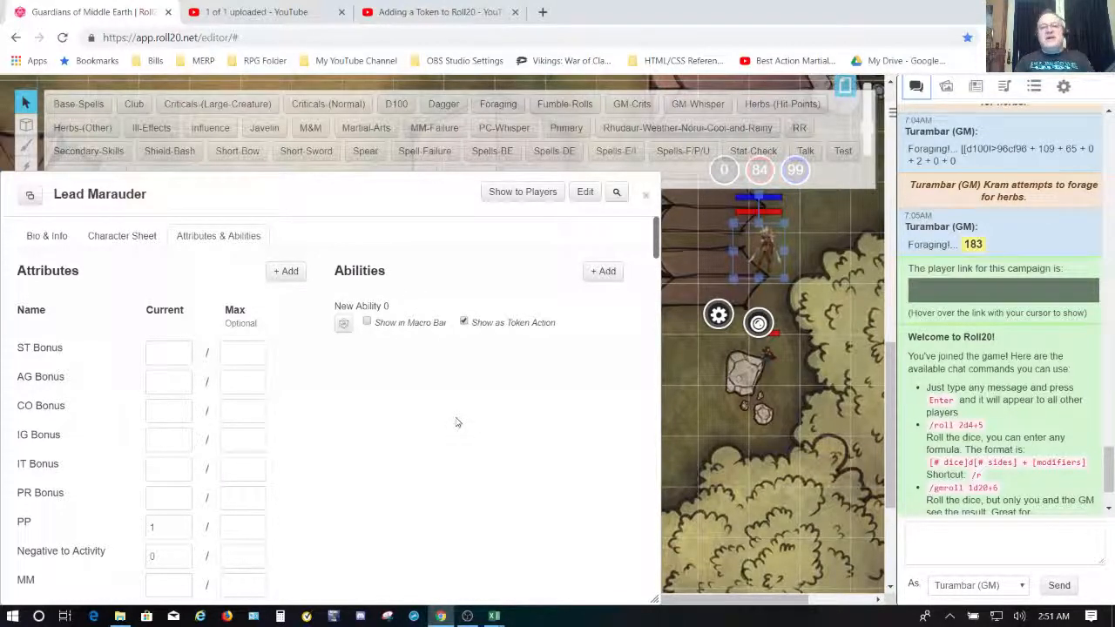
{"action": "left_click", "coordinate": [769, 351]}
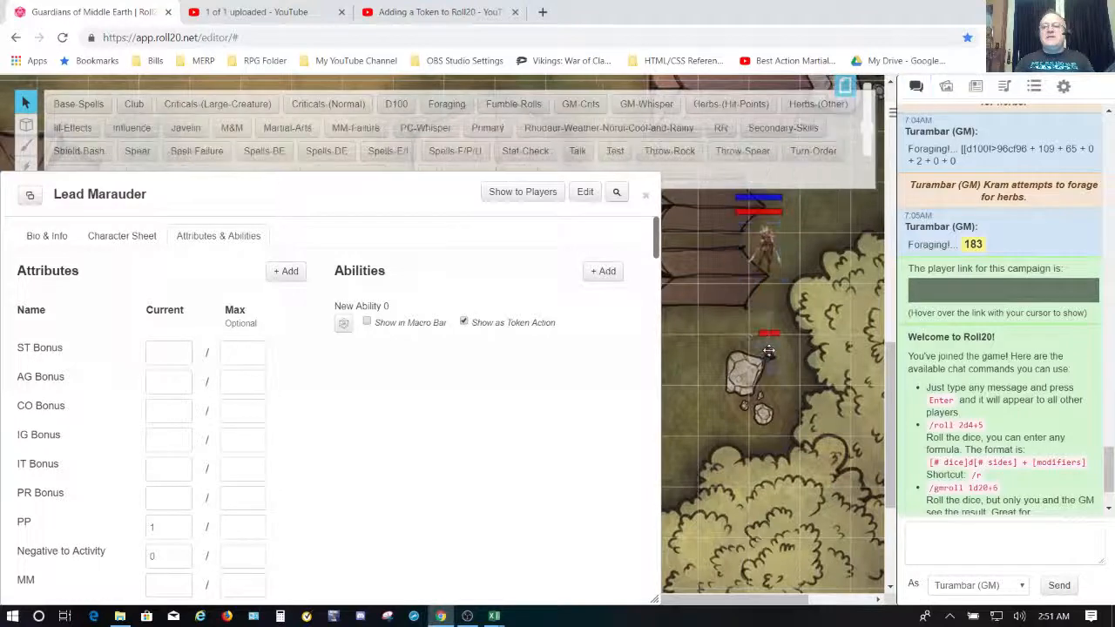
{"action": "left_click", "coordinate": [769, 351]}
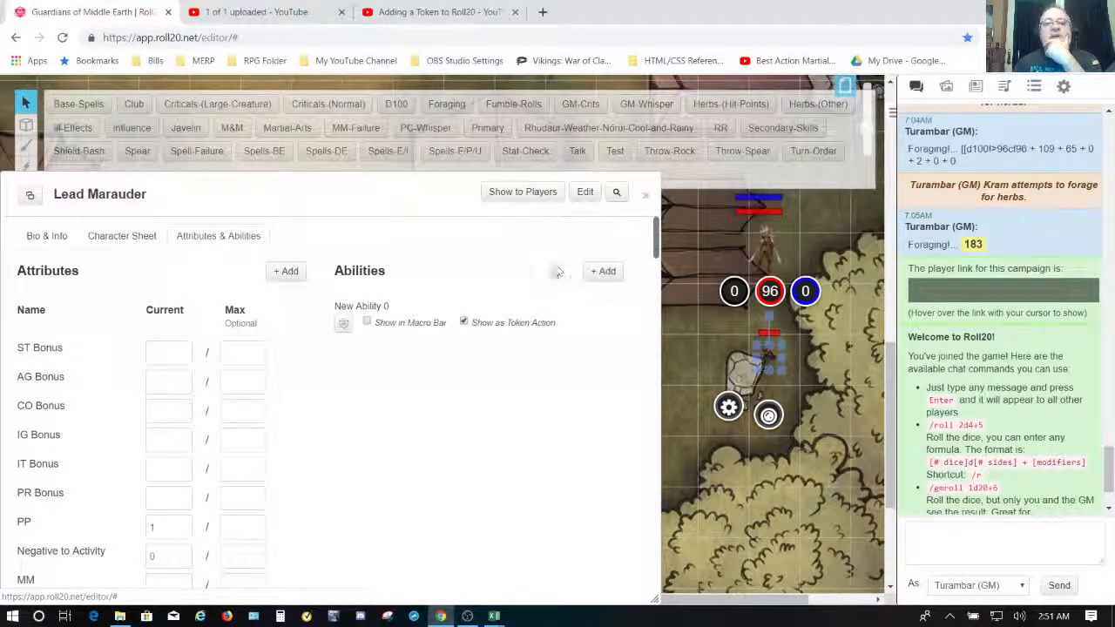
Rename the Lead Marauder's new ability to Broad-Sword and make its empty macro text ready for entry.
{"action": "mouse_move", "coordinate": [566, 305]}
{"action": "left_click", "coordinate": [599, 310]}
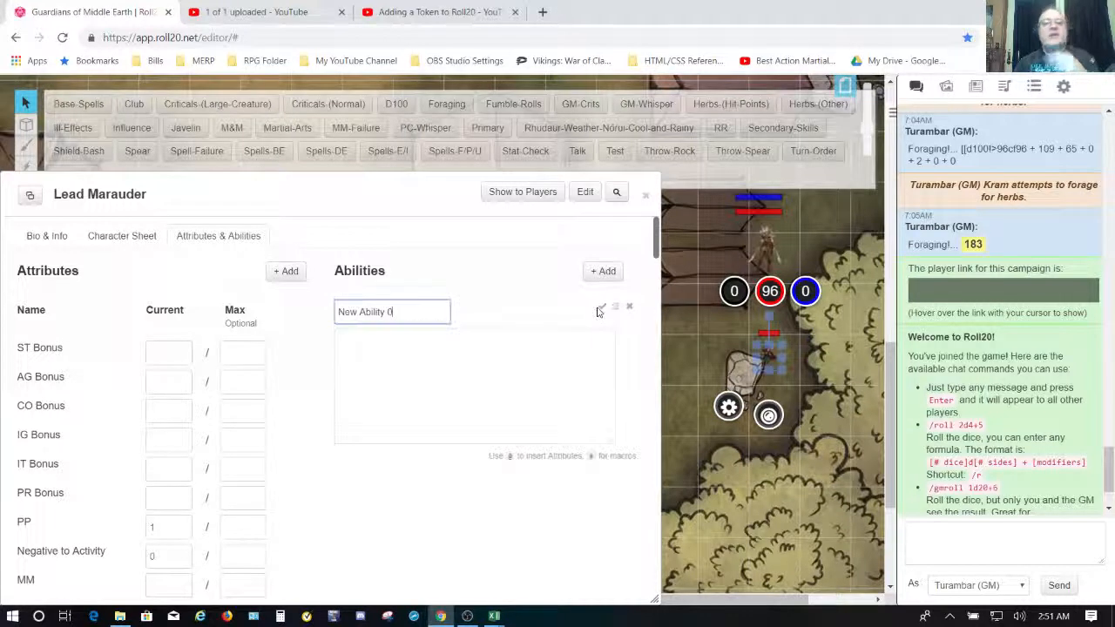
{"action": "key", "text": "BackSpace"}
{"action": "key", "text": "BackSpace"}
{"action": "key", "text": "BackSpace"}
{"action": "key", "text": "BackSpace"}
{"action": "key", "text": "BackSpace"}
{"action": "key", "text": "BackSpace"}
{"action": "key", "text": "BackSpace"}
{"action": "key", "text": "BackSpace"}
{"action": "key", "text": "BackSpace"}
{"action": "key", "text": "BackSpace"}
{"action": "key", "text": "BackSpace"}
{"action": "key", "text": "BackSpace"}
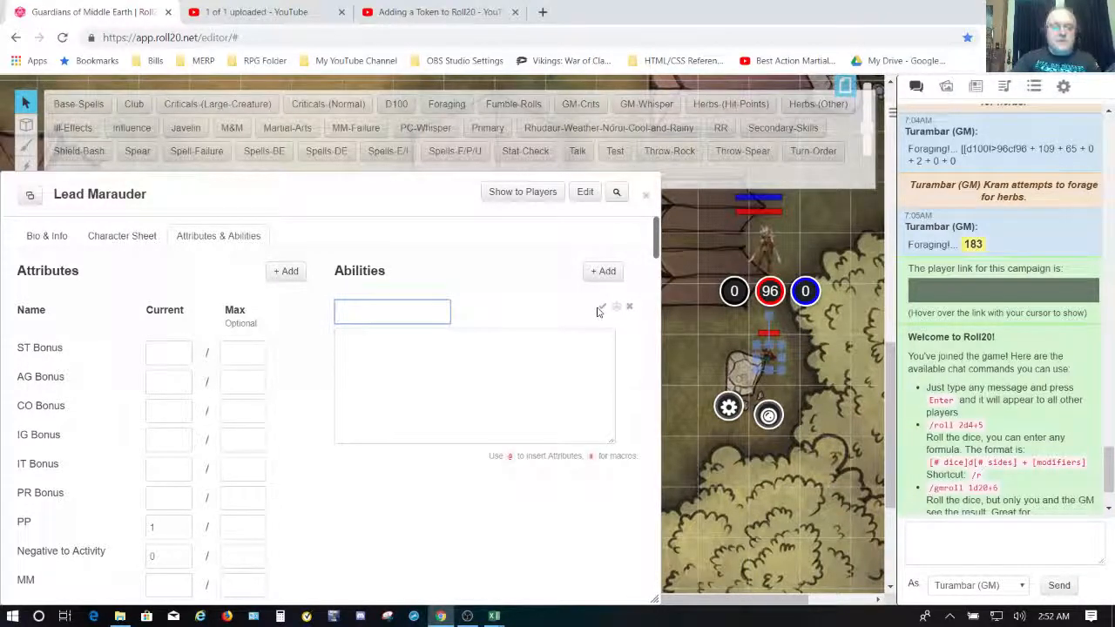
{"action": "type", "text": "Broad-Sword"}
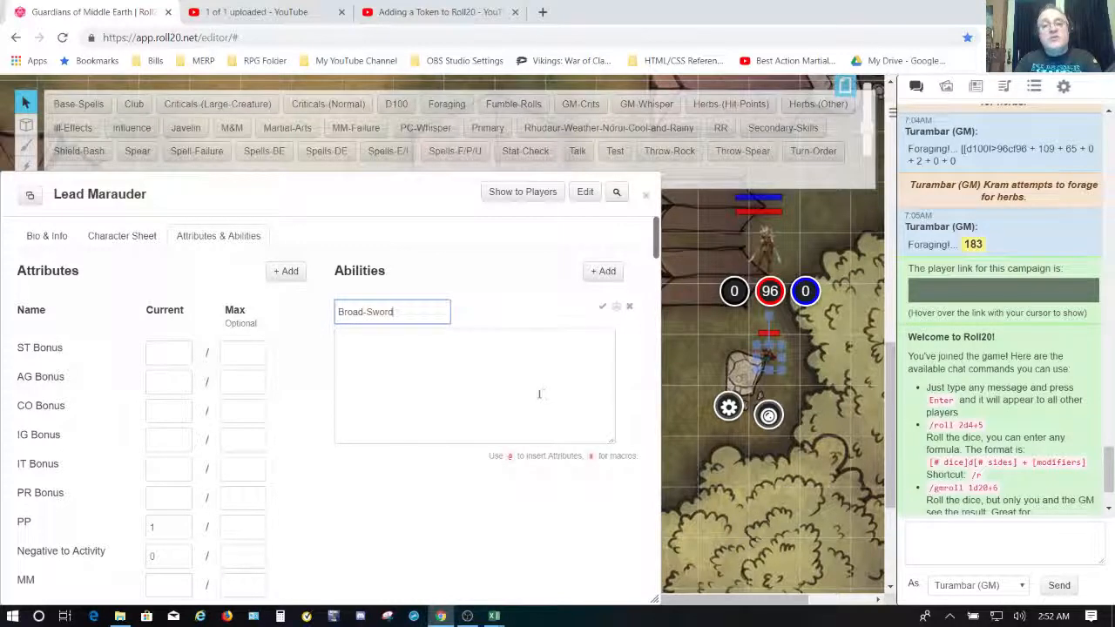
{"action": "left_click", "coordinate": [503, 393]}
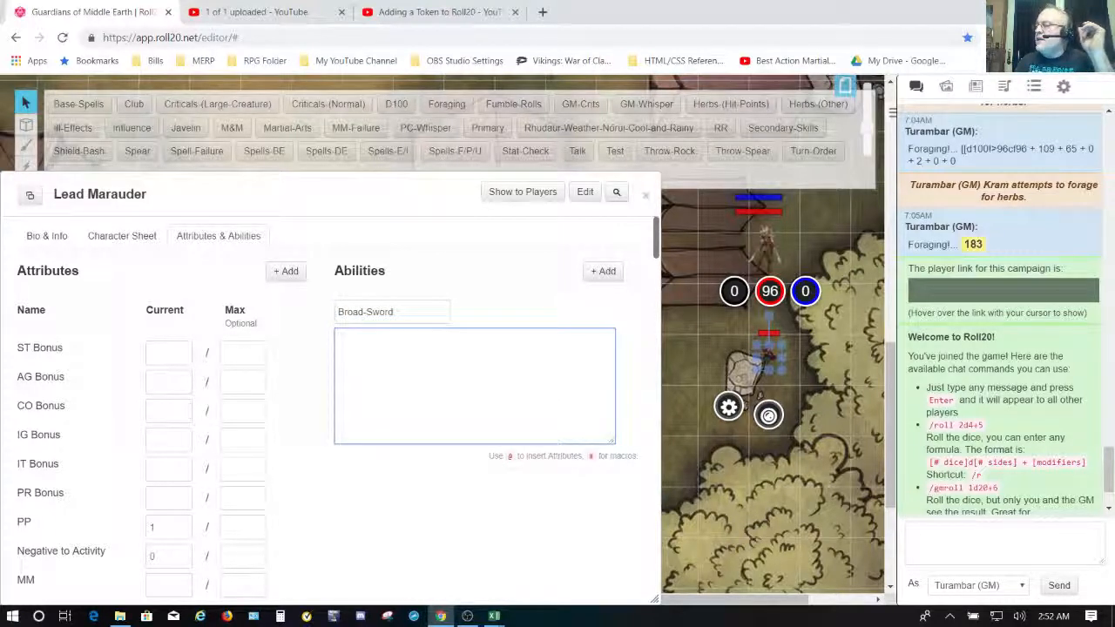
Switch to the Word document Macros for Roll20.docx and copy the full Broad Sword macro text under 1-H Edged Attack Macros.
{"action": "key", "text": "alt+Tab"}
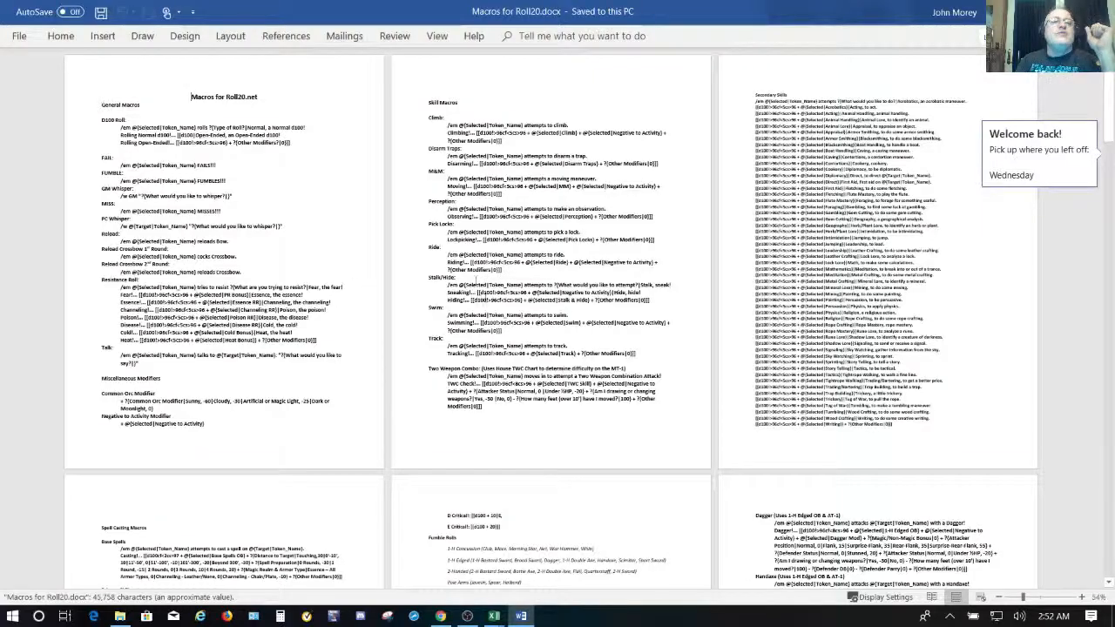
{"action": "scroll", "coordinate": [476, 278], "scroll_direction": "up", "scroll_amount": 9}
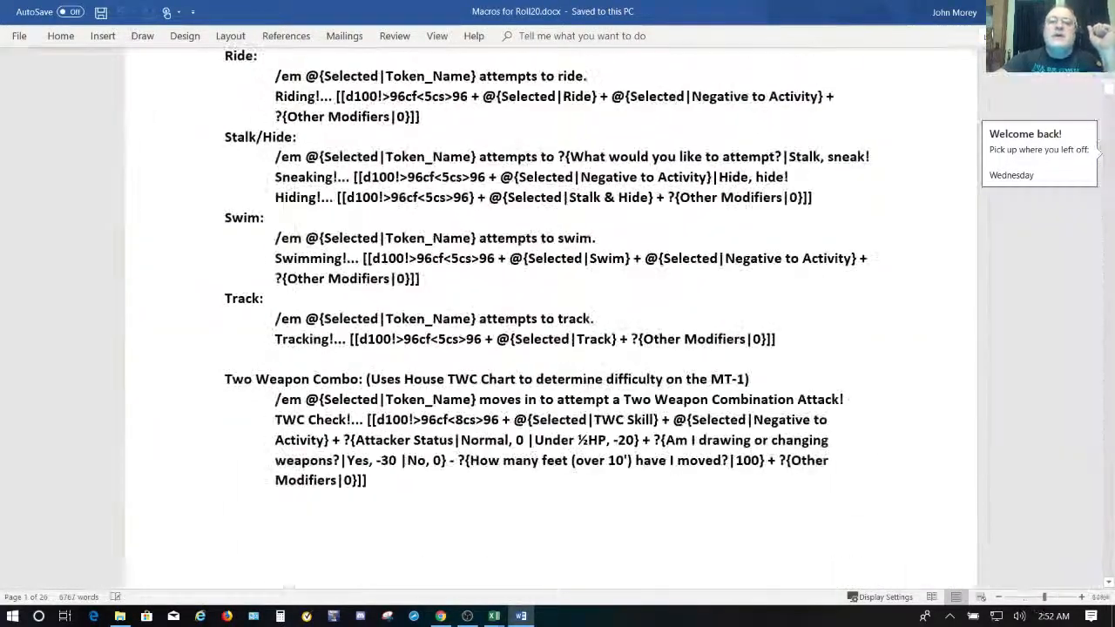
{"action": "scroll", "coordinate": [557, 313], "scroll_direction": "down", "scroll_amount": 20}
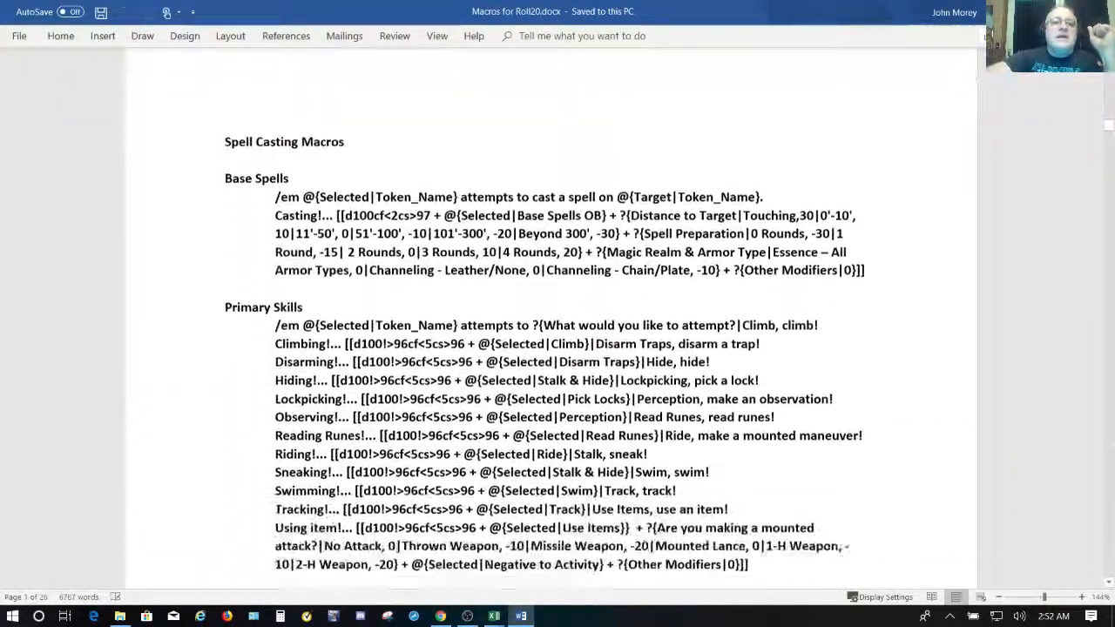
{"action": "scroll", "coordinate": [557, 314], "scroll_direction": "down", "scroll_amount": 20}
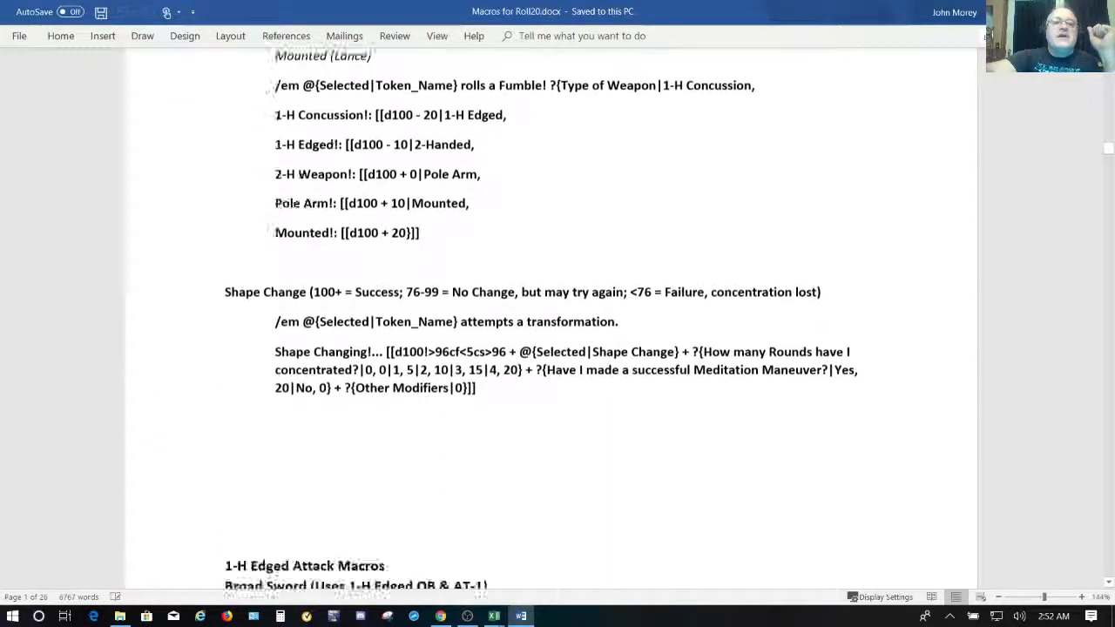
{"action": "scroll", "coordinate": [557, 314], "scroll_direction": "down", "scroll_amount": 5}
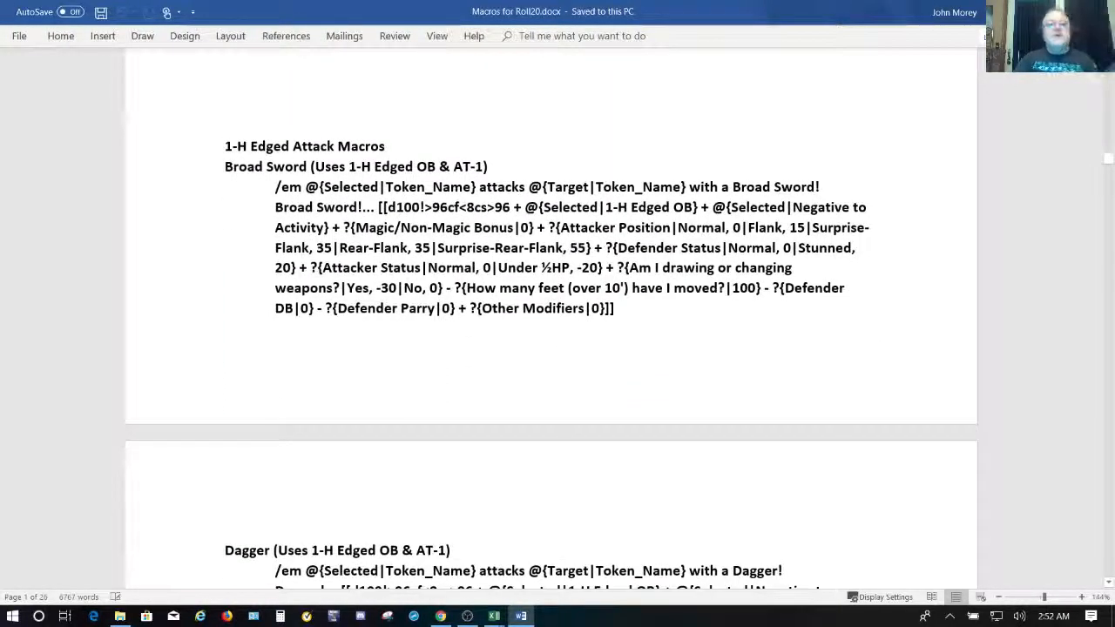
{"action": "left_click", "coordinate": [270, 187]}
{"action": "key", "text": "shift+Down"}
{"action": "key", "text": "shift+Down"}
{"action": "key", "text": "shift+Down"}
{"action": "key", "text": "shift+Down"}
{"action": "key", "text": "shift+Down"}
{"action": "key", "text": "shift+Down"}
{"action": "key", "text": "shift+Down"}
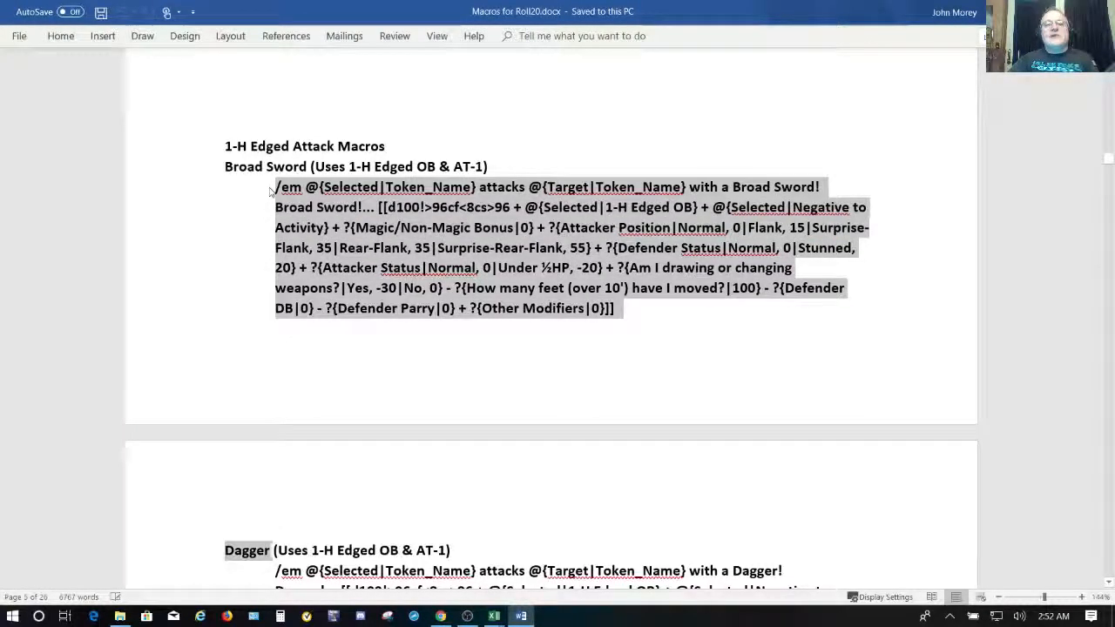
{"action": "key", "text": "shift+Left"}
{"action": "key", "text": "shift+Left"}
{"action": "key", "text": "shift+Left"}
{"action": "key", "text": "shift+Left"}
{"action": "key", "text": "shift+Left"}
{"action": "key", "text": "shift+Left"}
{"action": "key", "text": "shift+Left"}
{"action": "key", "text": "shift+Left"}
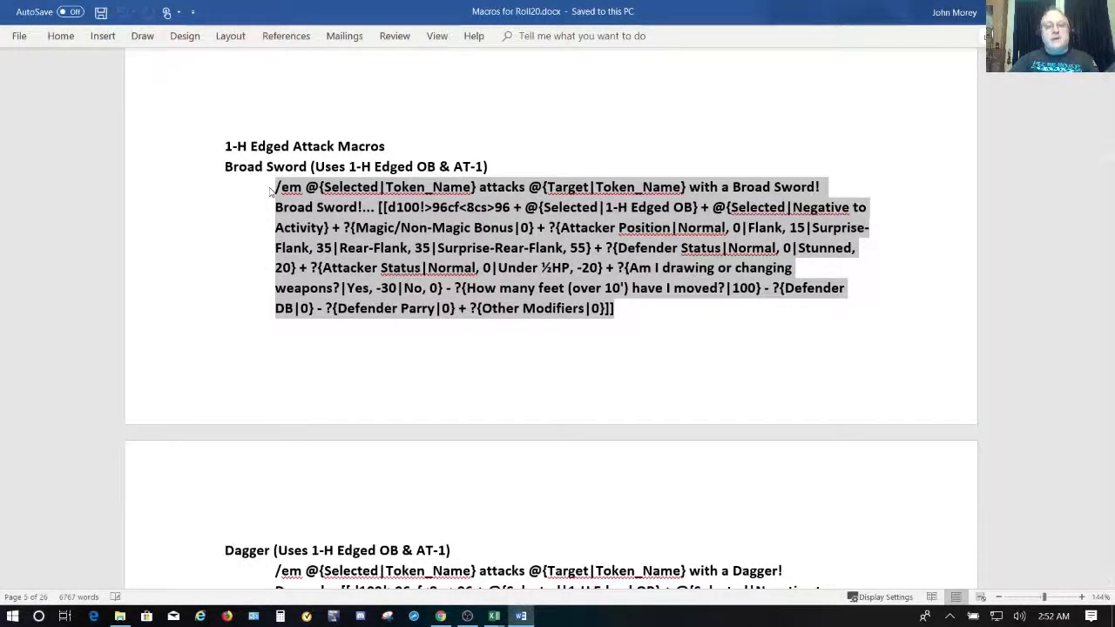
{"action": "key", "text": "ctrl+c"}
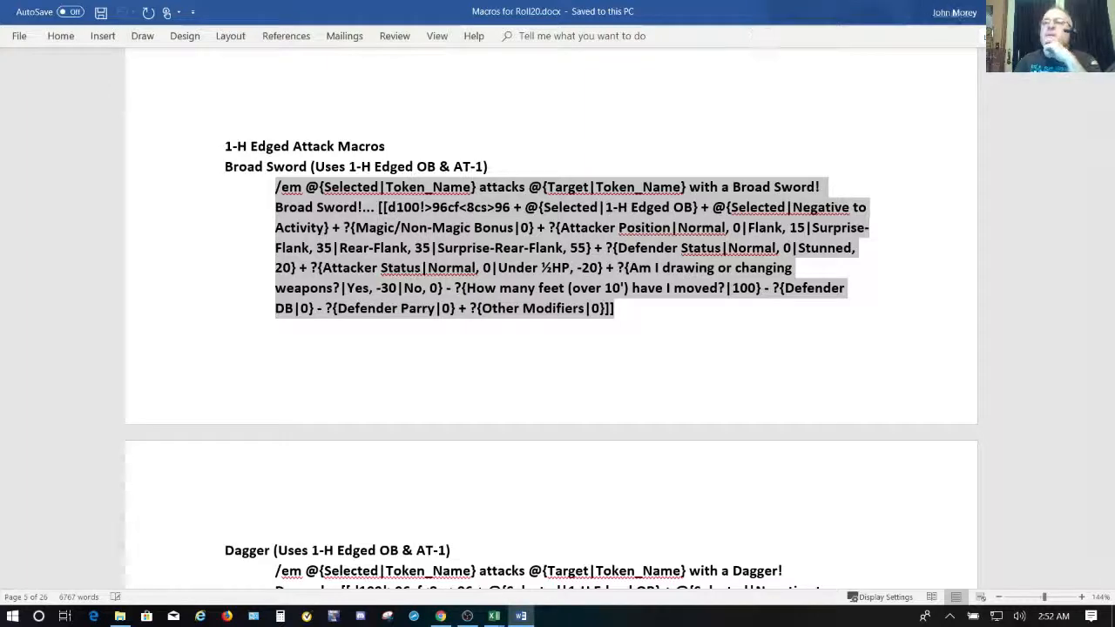
Back in Roll20, paste the copied macro into the Broad-Sword ability, remove the trailing blank line and save the ability.
{"action": "left_click", "coordinate": [441, 616]}
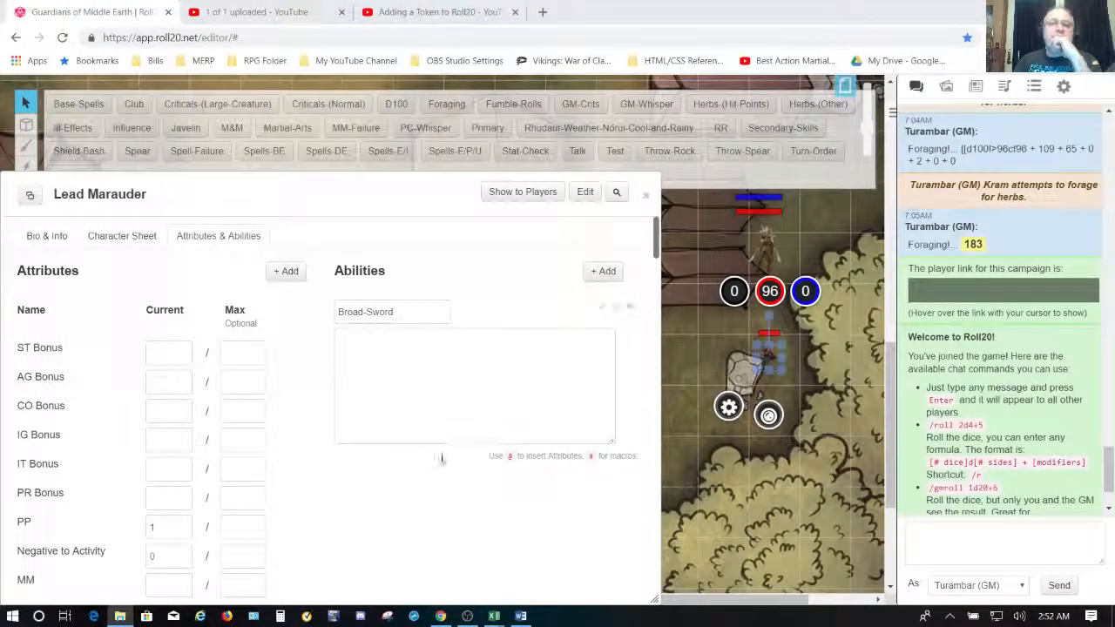
{"action": "left_click", "coordinate": [424, 392]}
{"action": "key", "text": "ctrl+v"}
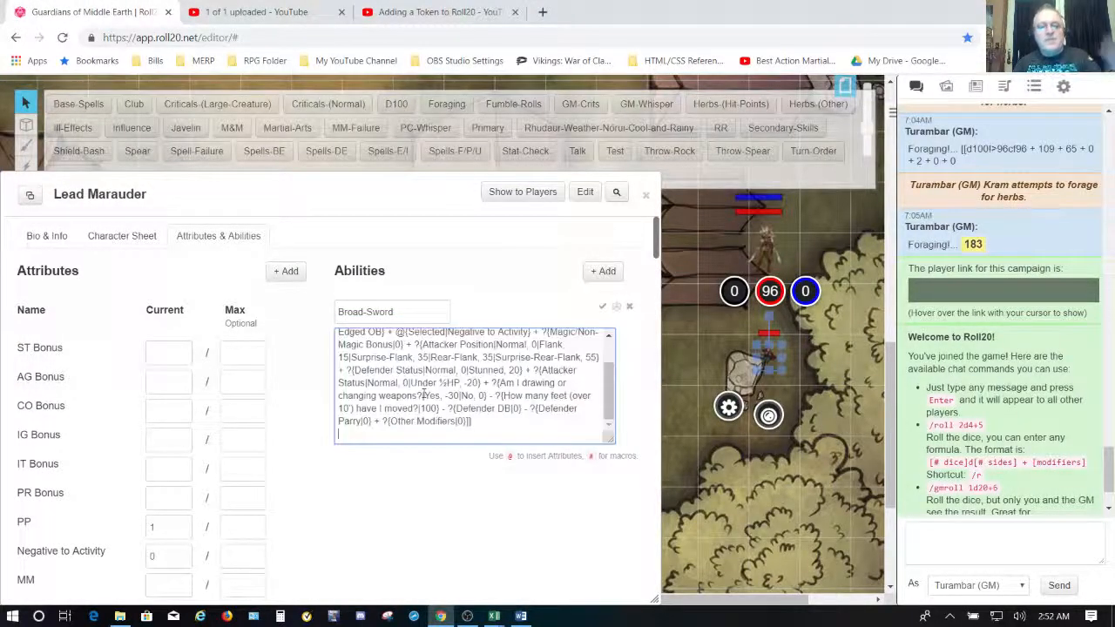
{"action": "key", "text": "BackSpace"}
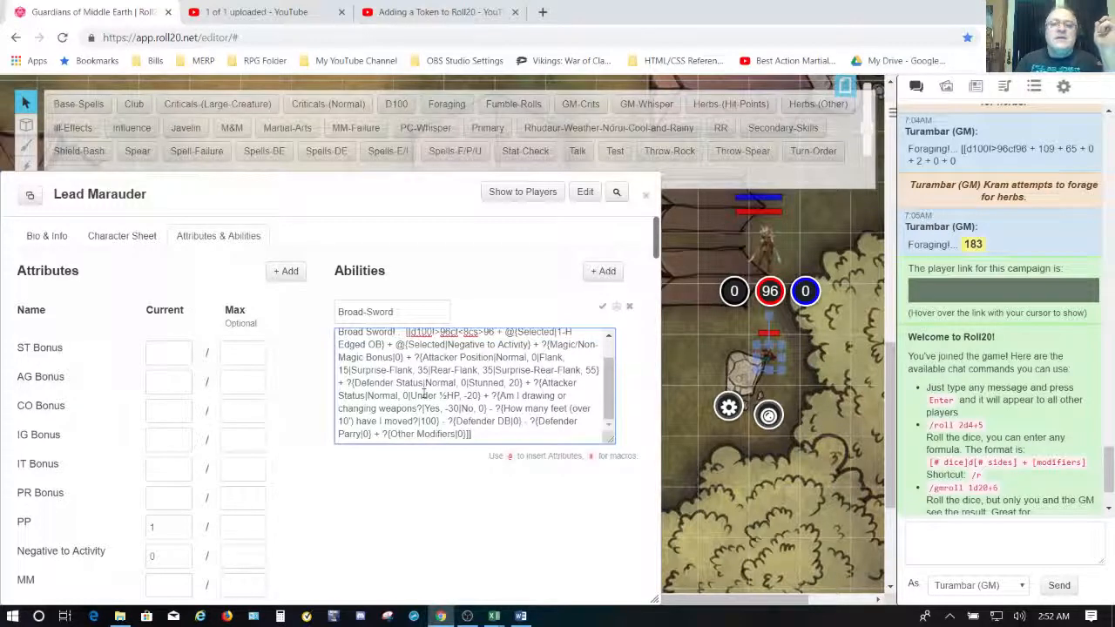
{"action": "left_click", "coordinate": [602, 306]}
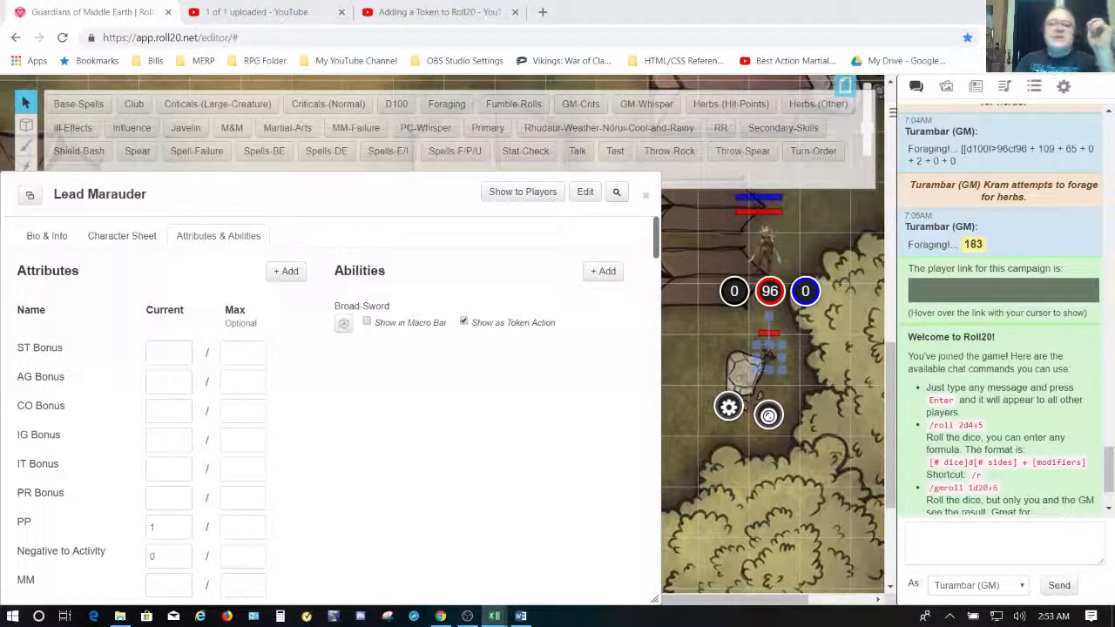
Add a second ability to the Lead Marauder, show it as a token action and rename it Short-Bow.
{"action": "left_click", "coordinate": [605, 271]}
{"action": "left_click", "coordinate": [464, 372]}
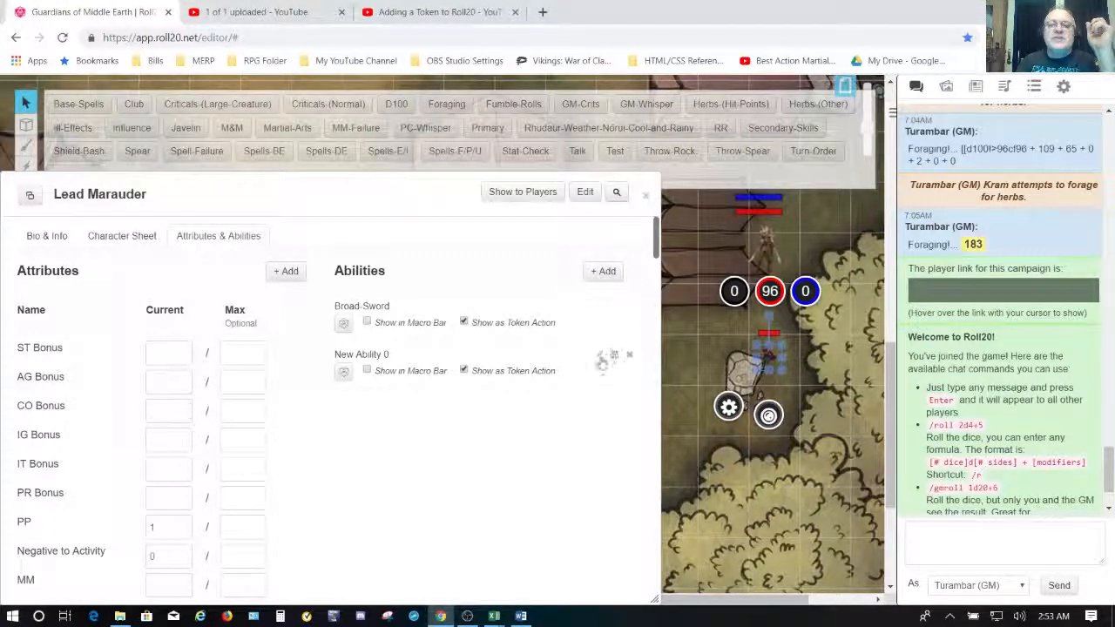
{"action": "left_click", "coordinate": [599, 358]}
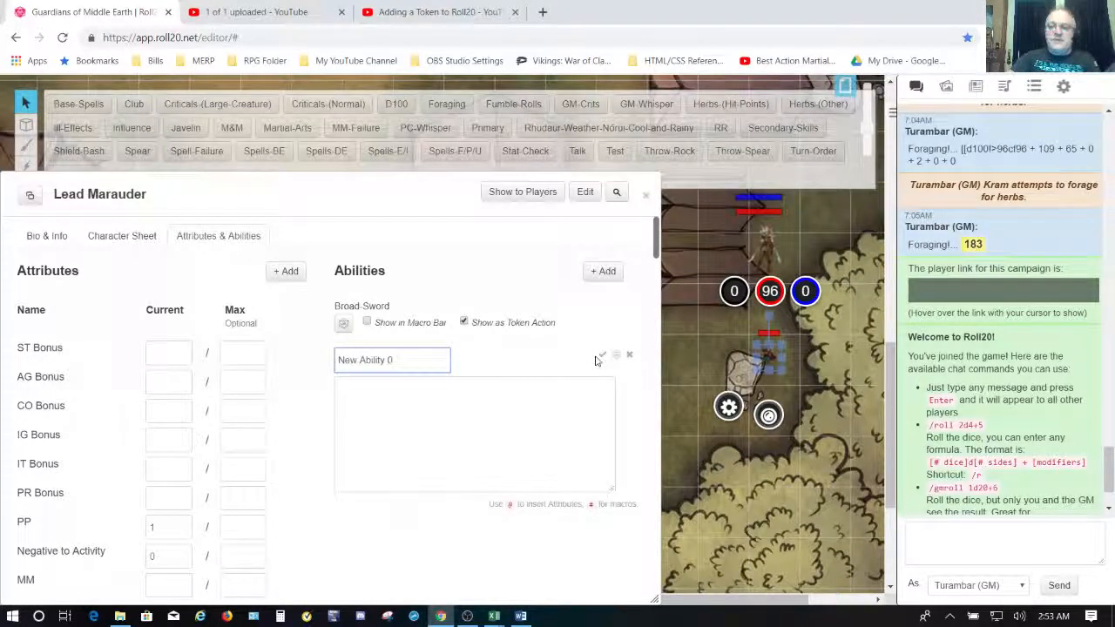
{"action": "key", "text": "ctrl+a"}
{"action": "type", "text": "Short-Bow"}
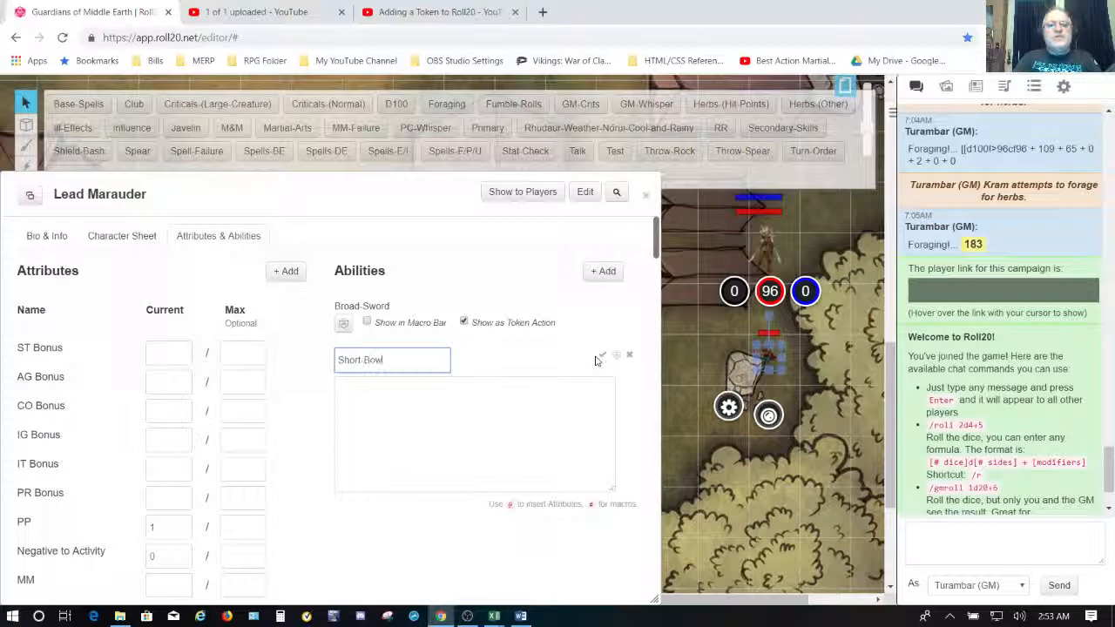
{"action": "key", "text": "Tab"}
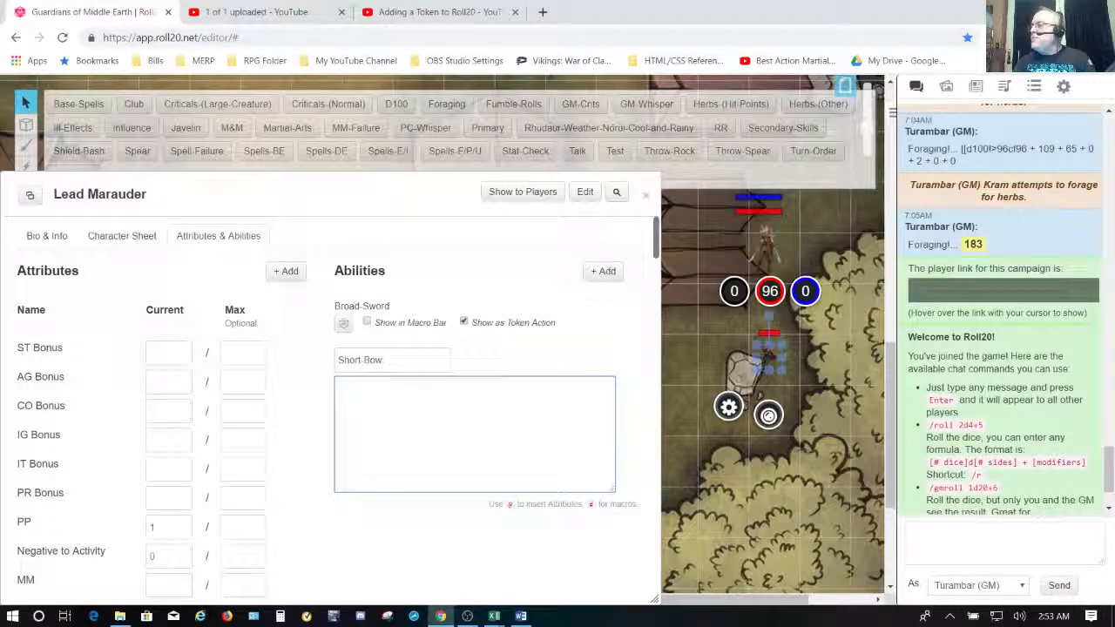
Copy the Short Bow attack macro from the Word document into the Short-Bow ability in Roll20 and save it.
{"action": "key", "text": "alt+Tab"}
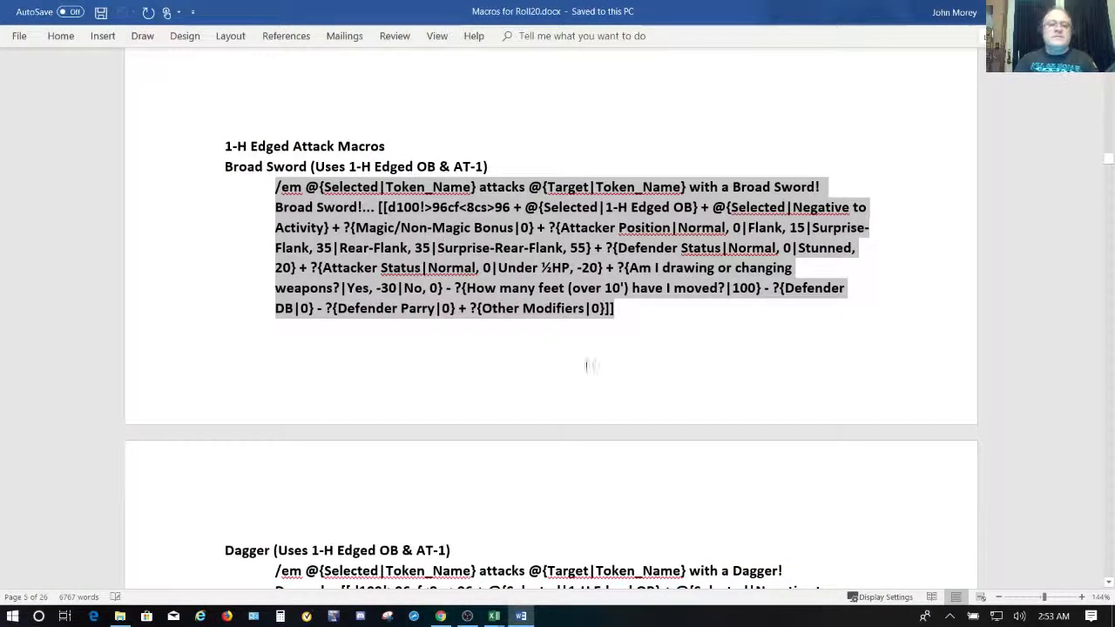
{"action": "key", "text": "alt+Tab"}
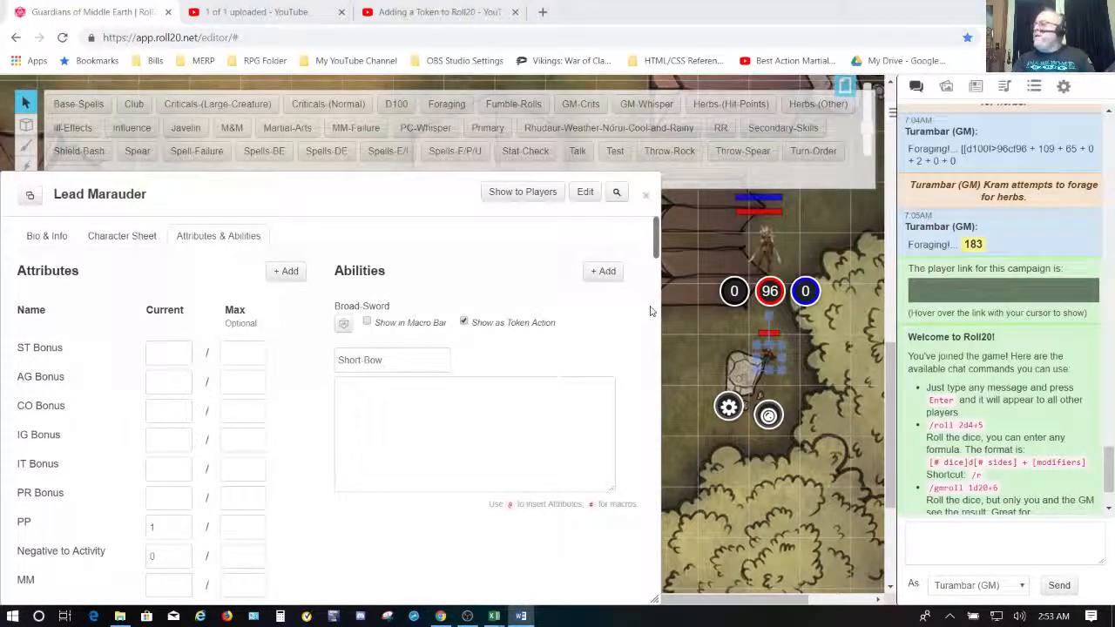
{"action": "left_click", "coordinate": [404, 396]}
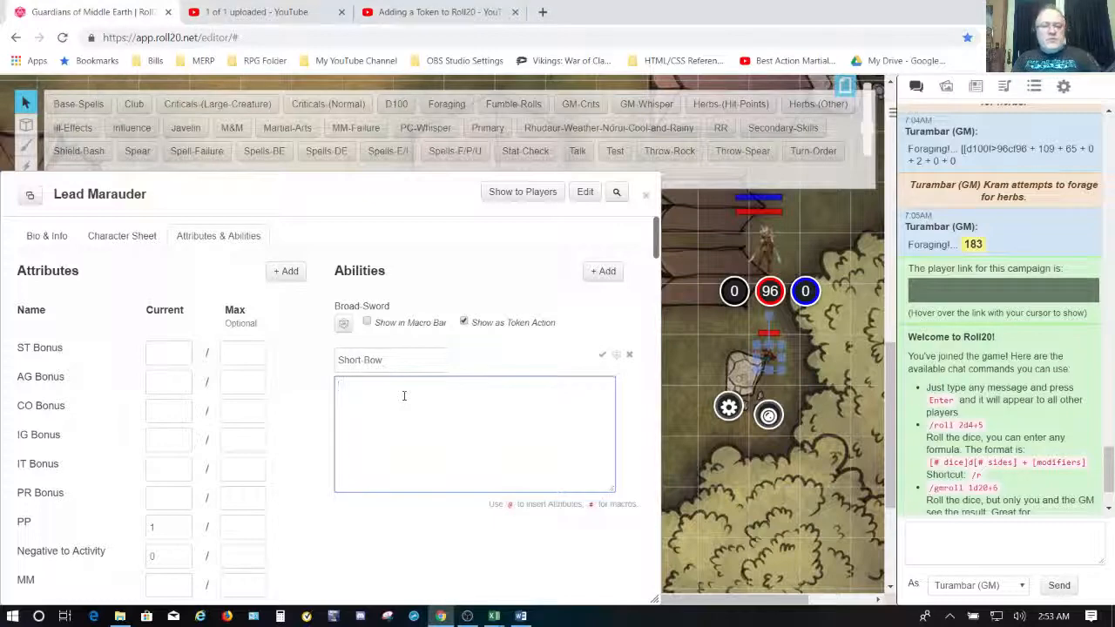
{"action": "key", "text": "ctrl+v"}
{"action": "scroll", "coordinate": [403, 395], "scroll_direction": "up", "scroll_amount": 1}
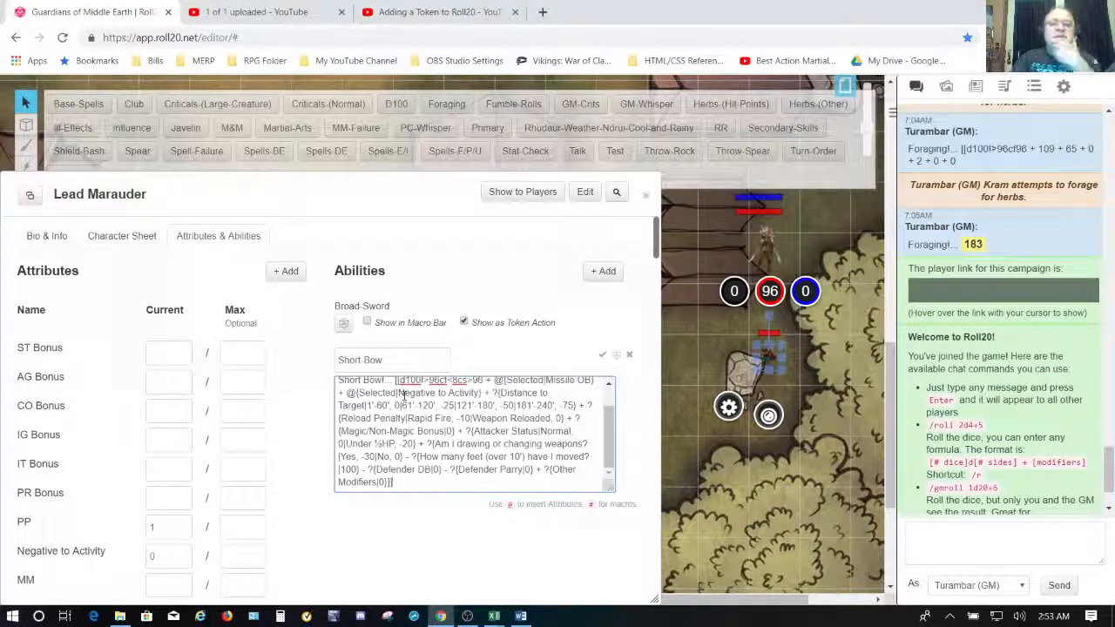
{"action": "left_click", "coordinate": [599, 357]}
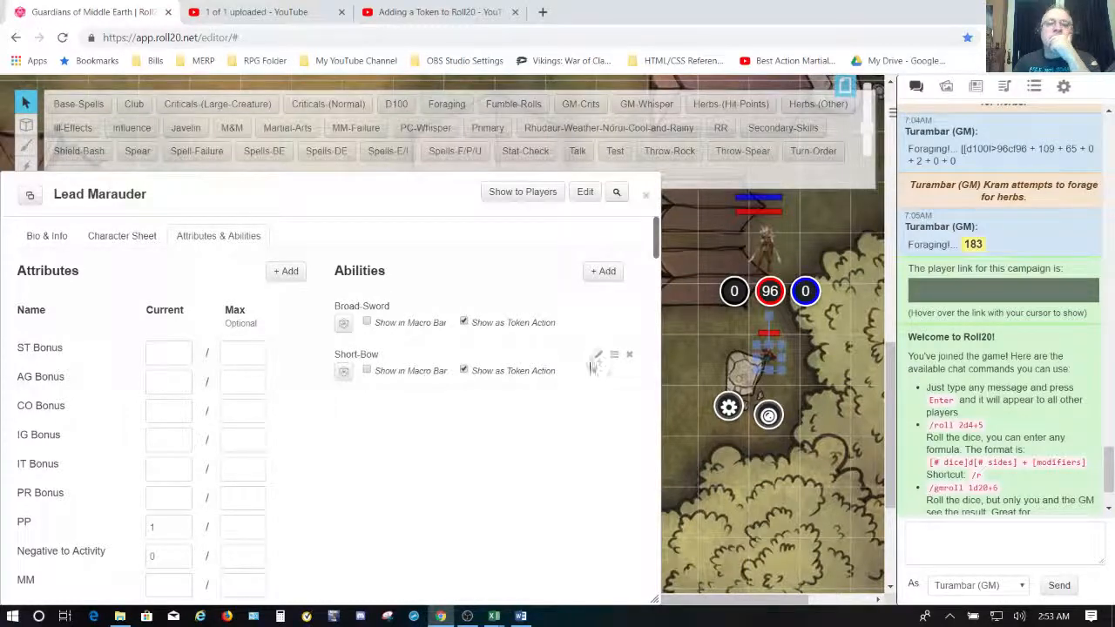
Reopen the Short-Bow ability, read through its macro text to the last modifiers and close it again.
{"action": "left_click", "coordinate": [601, 358]}
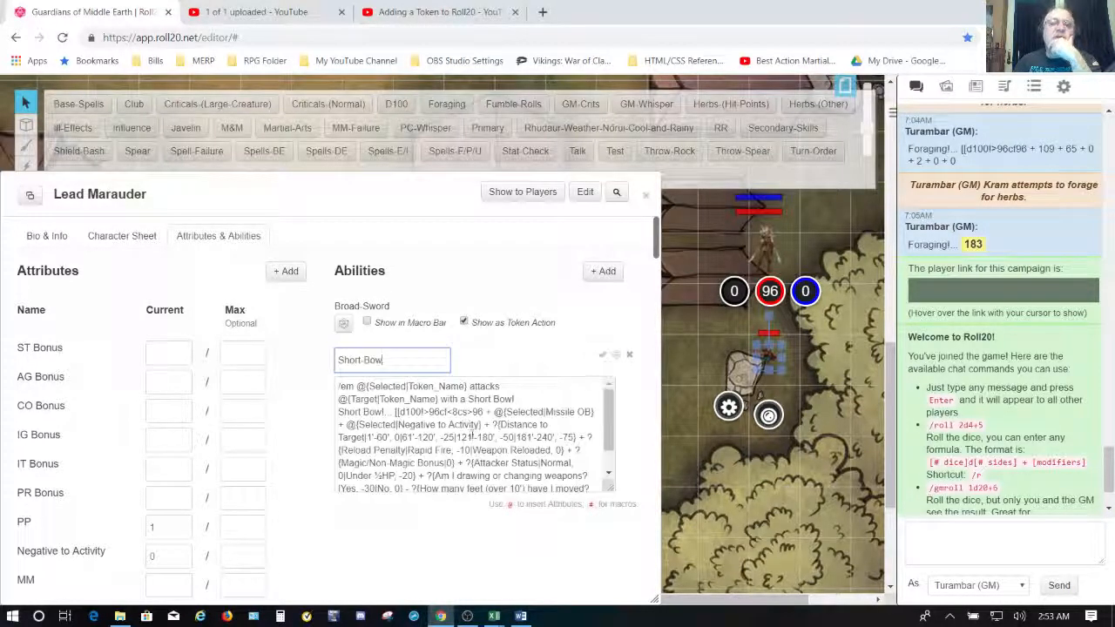
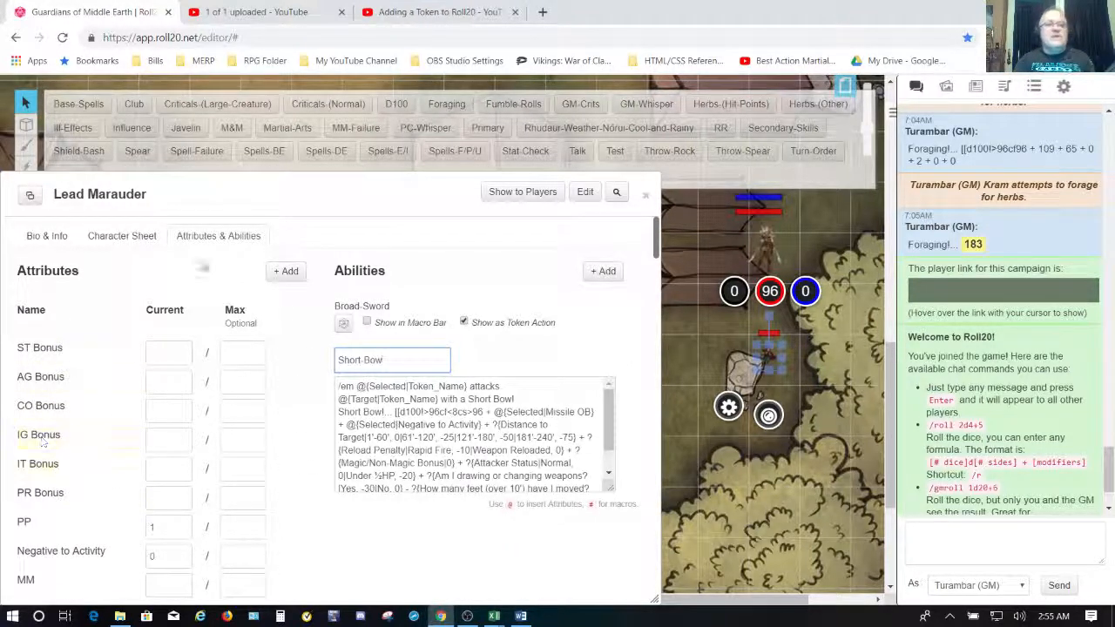
{"action": "scroll", "coordinate": [485, 447], "scroll_direction": "down", "scroll_amount": 3}
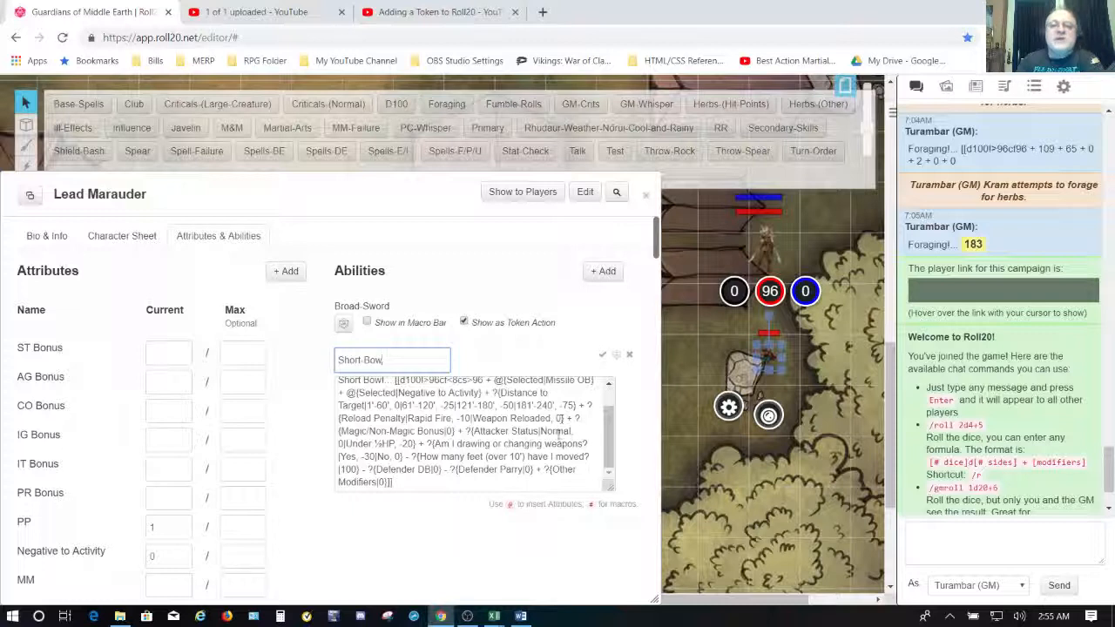
{"action": "left_click", "coordinate": [601, 358]}
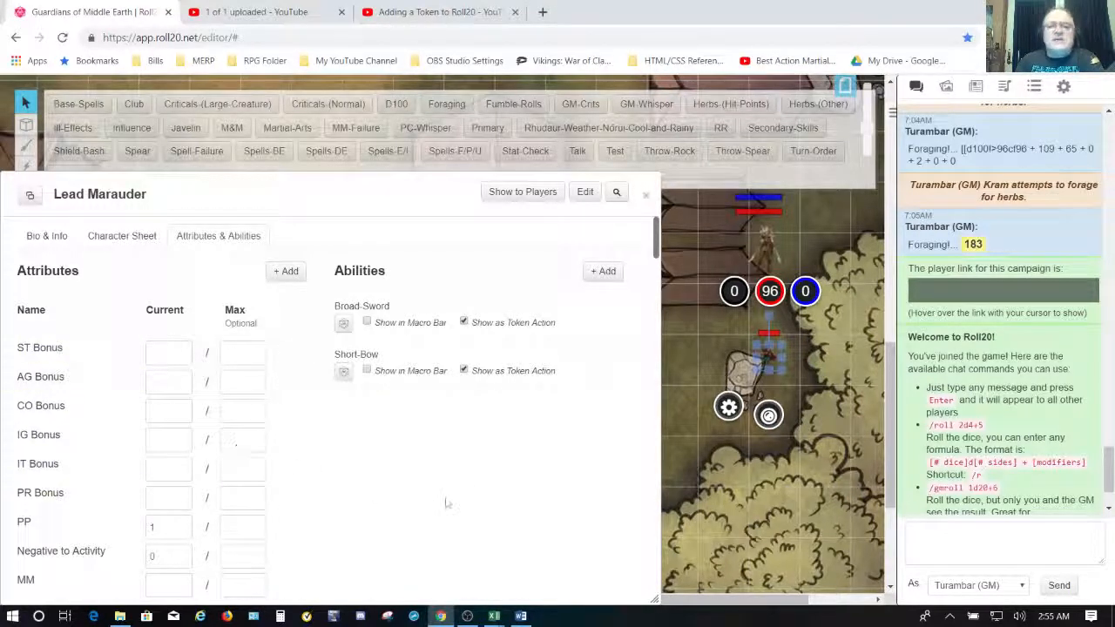
Look through the Lead Marauder's attributes from the stat bonuses down to secondary skills such as Acrobatics and Foraging.
{"action": "scroll", "coordinate": [445, 503], "scroll_direction": "down", "scroll_amount": 2}
{"action": "scroll", "coordinate": [445, 503], "scroll_direction": "up", "scroll_amount": 2}
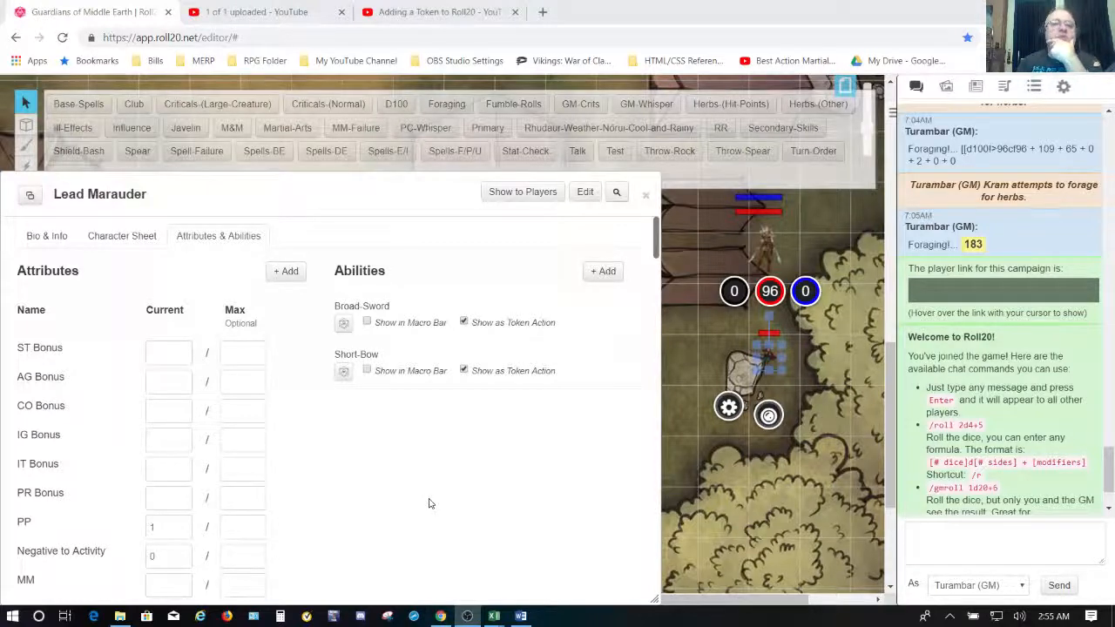
{"action": "scroll", "coordinate": [428, 504], "scroll_direction": "down", "scroll_amount": 8}
{"action": "scroll", "coordinate": [429, 503], "scroll_direction": "down", "scroll_amount": 6}
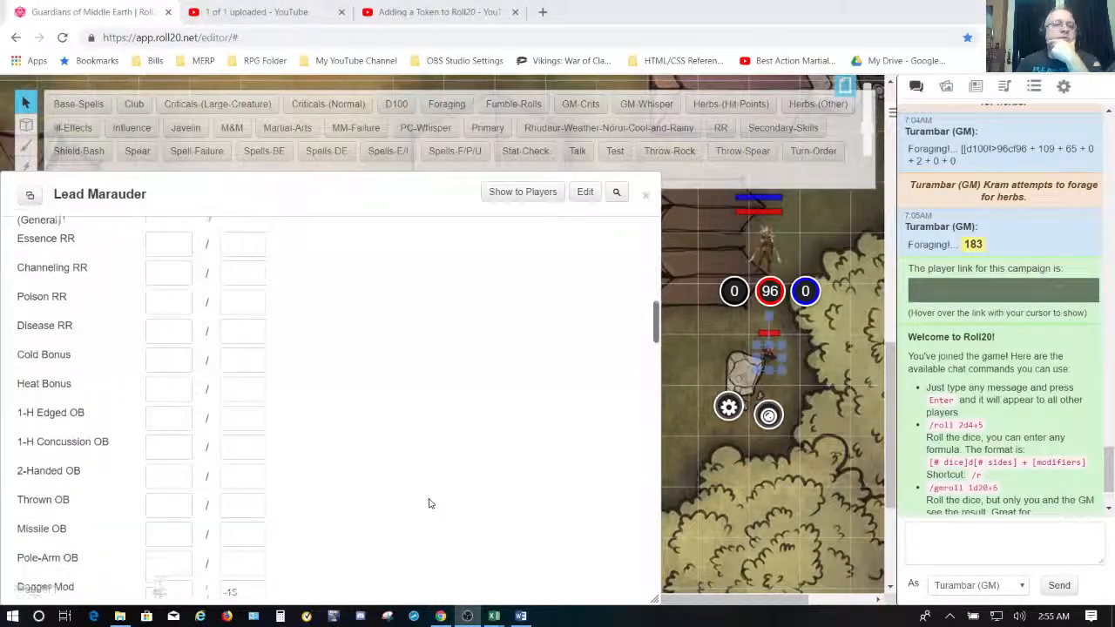
{"action": "scroll", "coordinate": [429, 504], "scroll_direction": "down", "scroll_amount": 5}
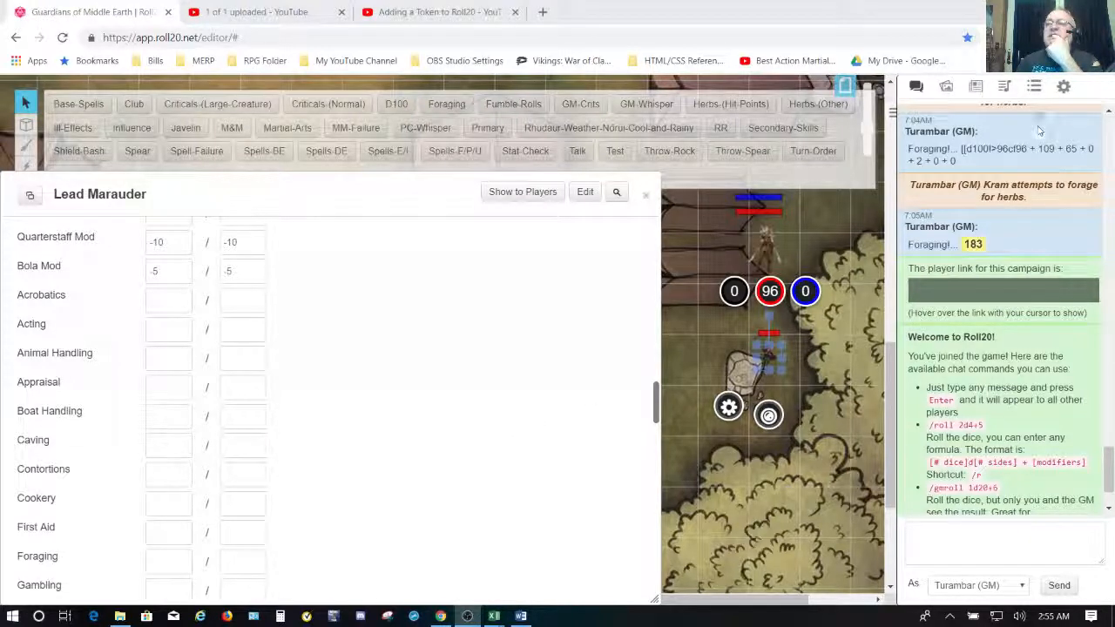
Open the Secondary-Skills macro from the game's macro list, read its actions through to the end and close it without saving.
{"action": "left_click", "coordinate": [1034, 89]}
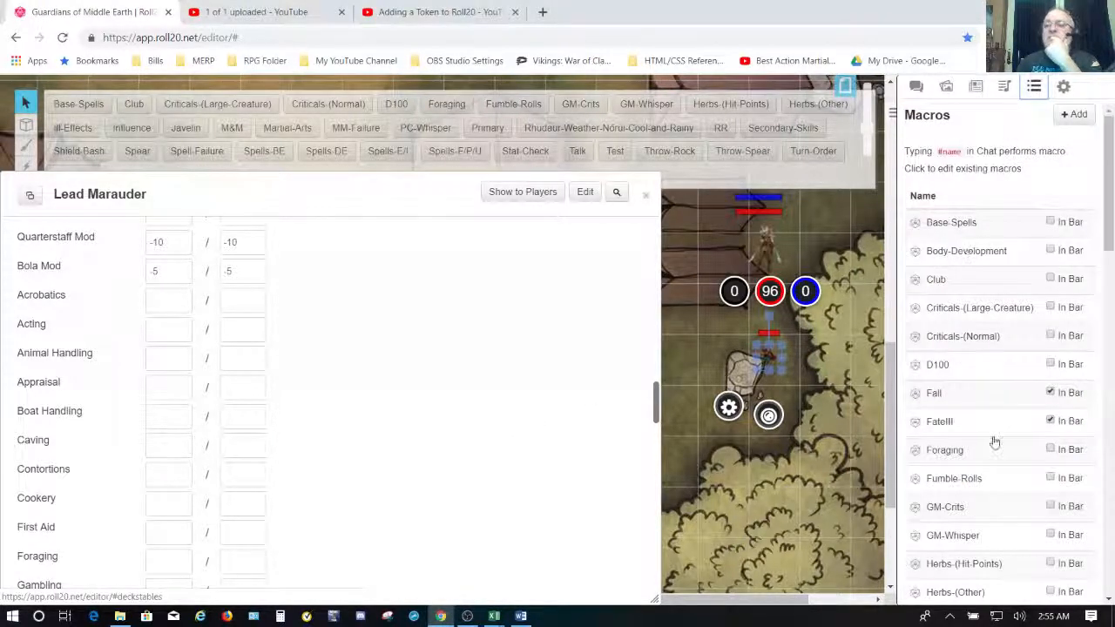
{"action": "scroll", "coordinate": [990, 440], "scroll_direction": "down", "scroll_amount": 7}
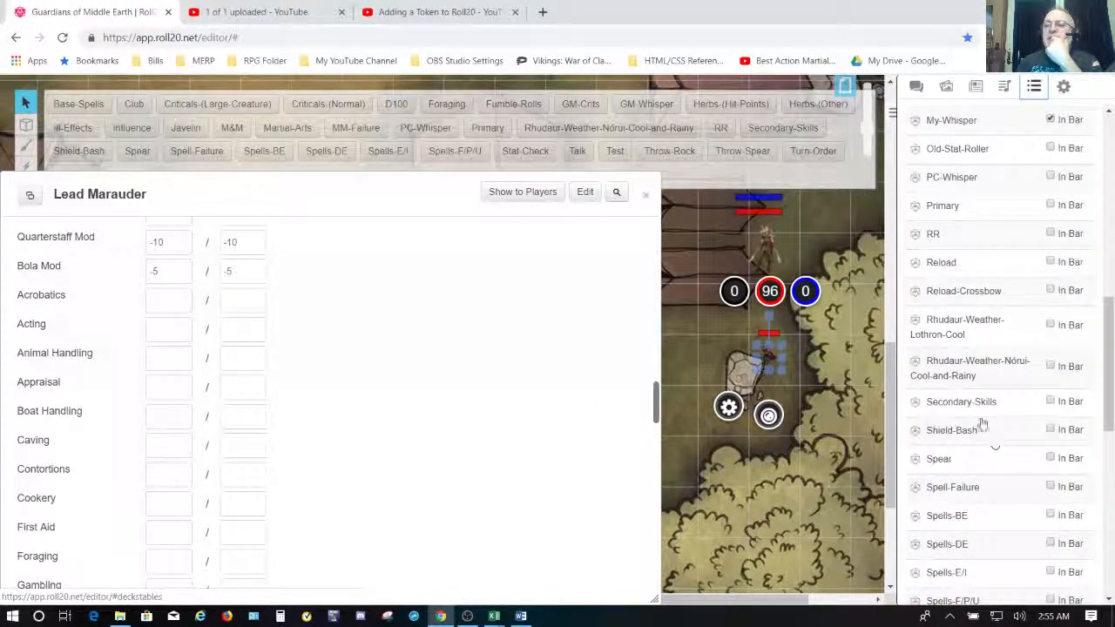
{"action": "left_click", "coordinate": [977, 415]}
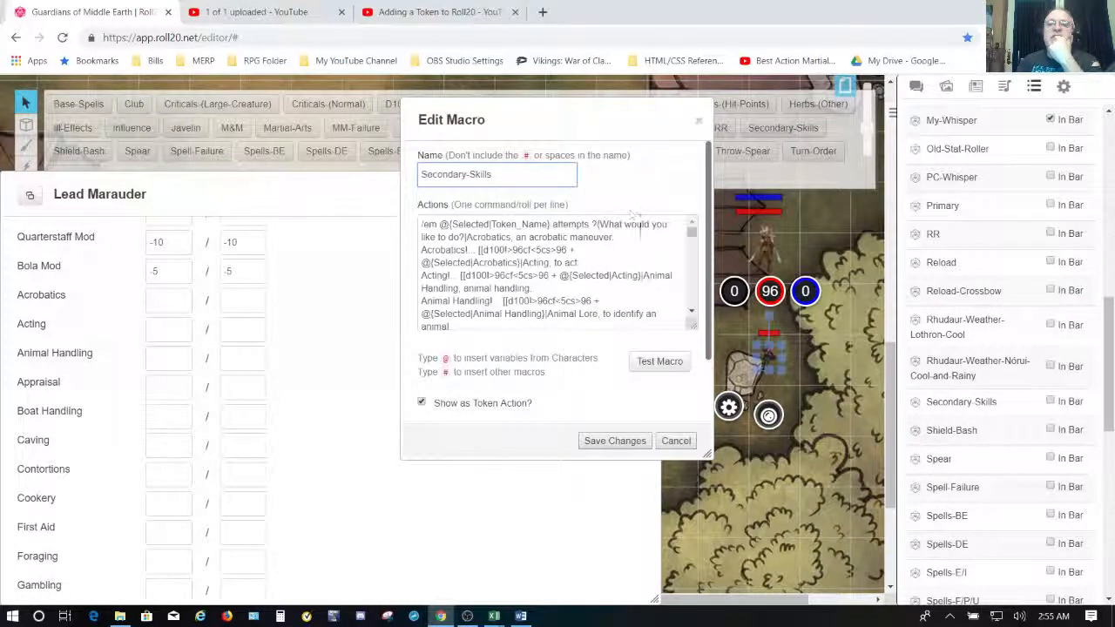
{"action": "left_click", "coordinate": [610, 275]}
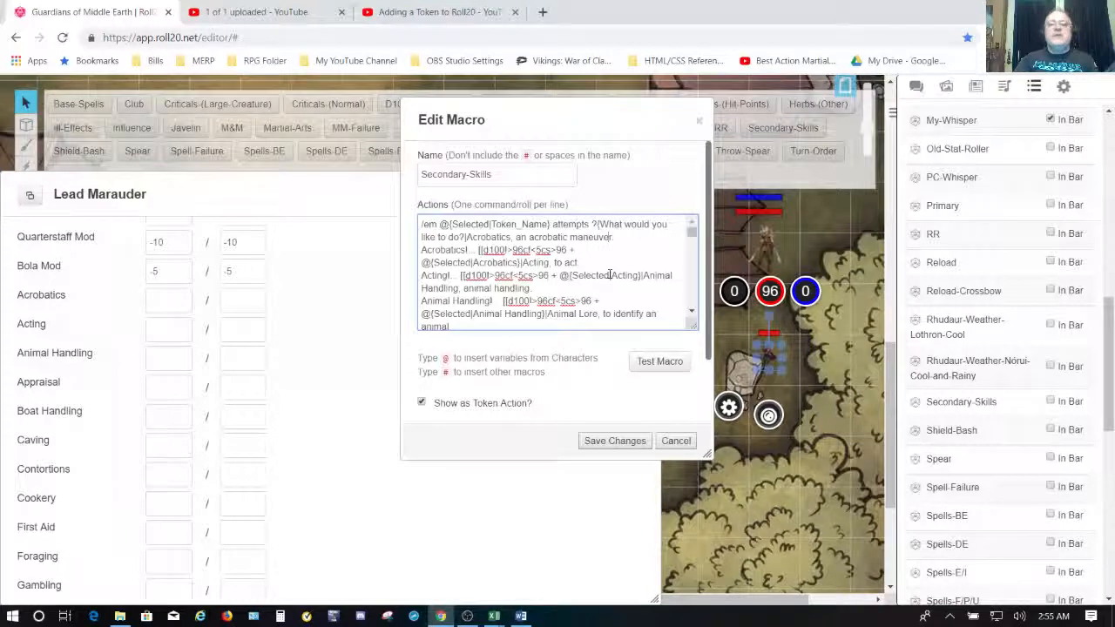
{"action": "scroll", "coordinate": [610, 275], "scroll_direction": "down", "scroll_amount": 6}
{"action": "scroll", "coordinate": [610, 275], "scroll_direction": "down", "scroll_amount": 8}
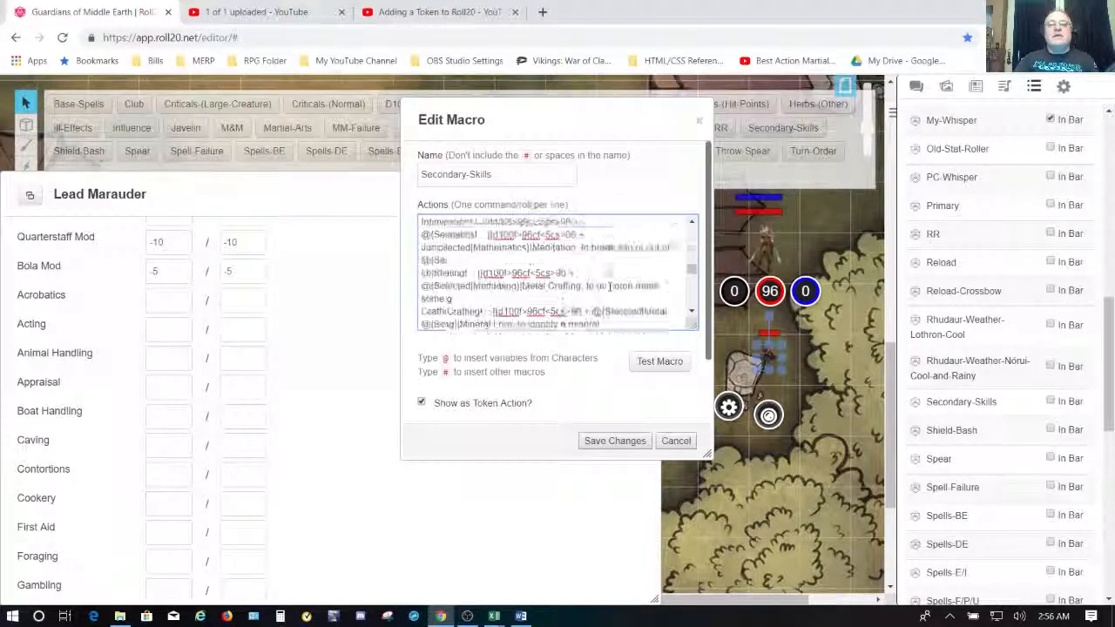
{"action": "scroll", "coordinate": [609, 260], "scroll_direction": "down", "scroll_amount": 2}
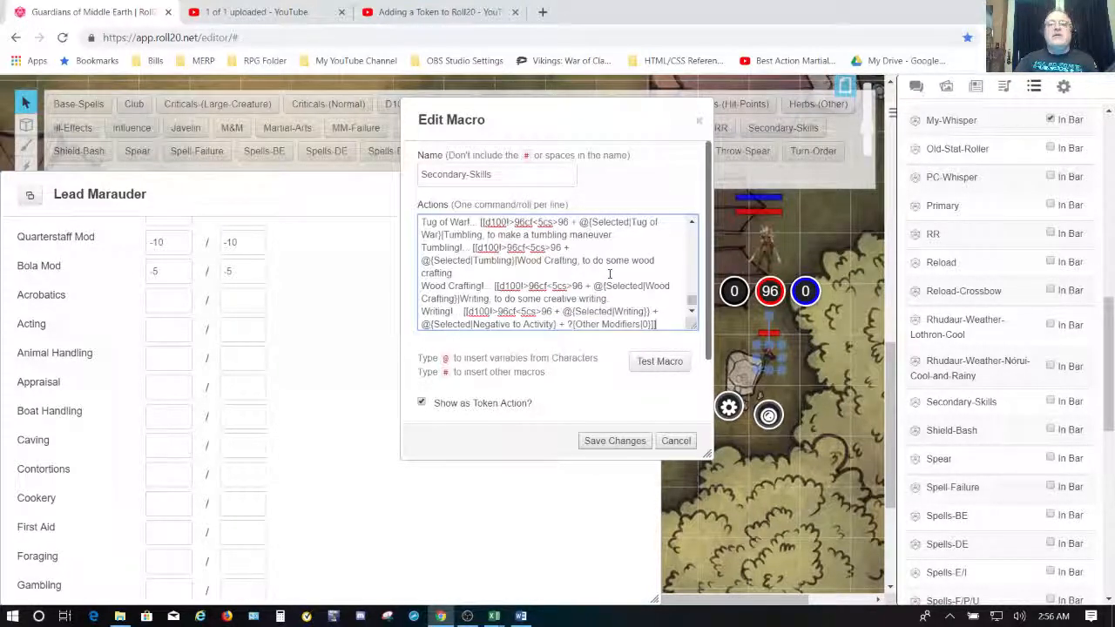
{"action": "left_click", "coordinate": [674, 442]}
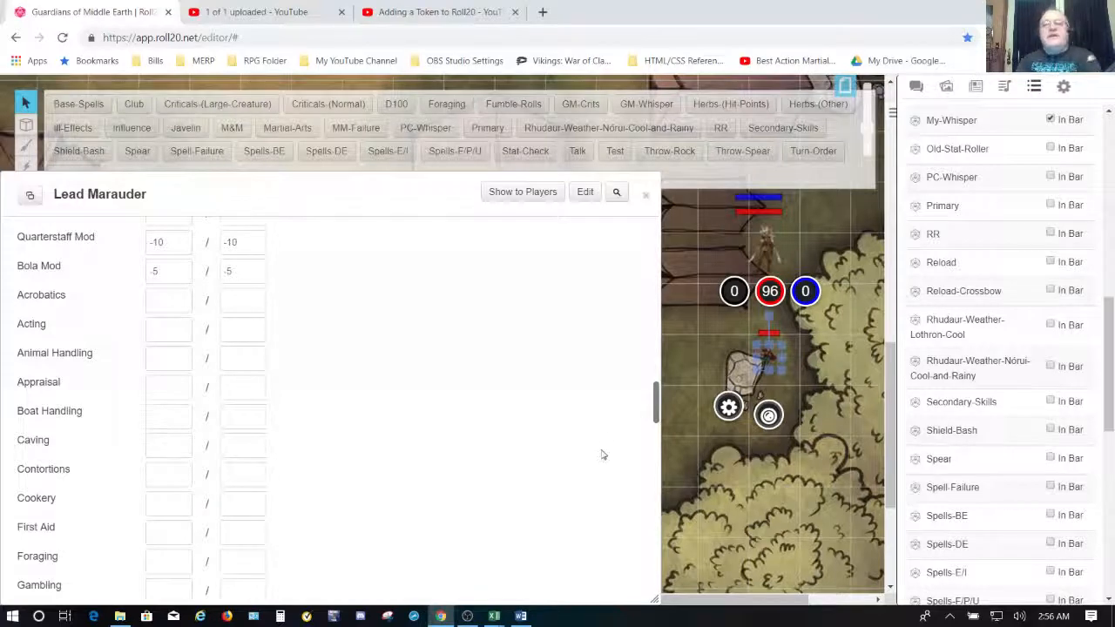
Set the Lead Marauder's Body Development attribute to 50 for both current and max, and close the character sheet.
{"action": "scroll", "coordinate": [543, 324], "scroll_direction": "up", "scroll_amount": 15}
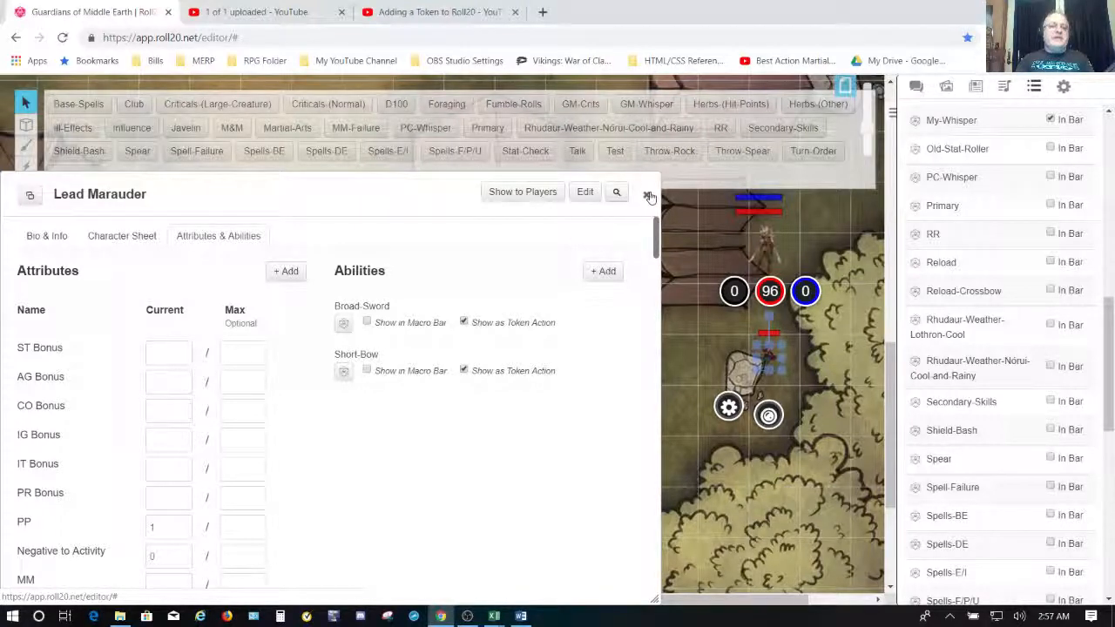
{"action": "scroll", "coordinate": [445, 481], "scroll_direction": "down", "scroll_amount": 20}
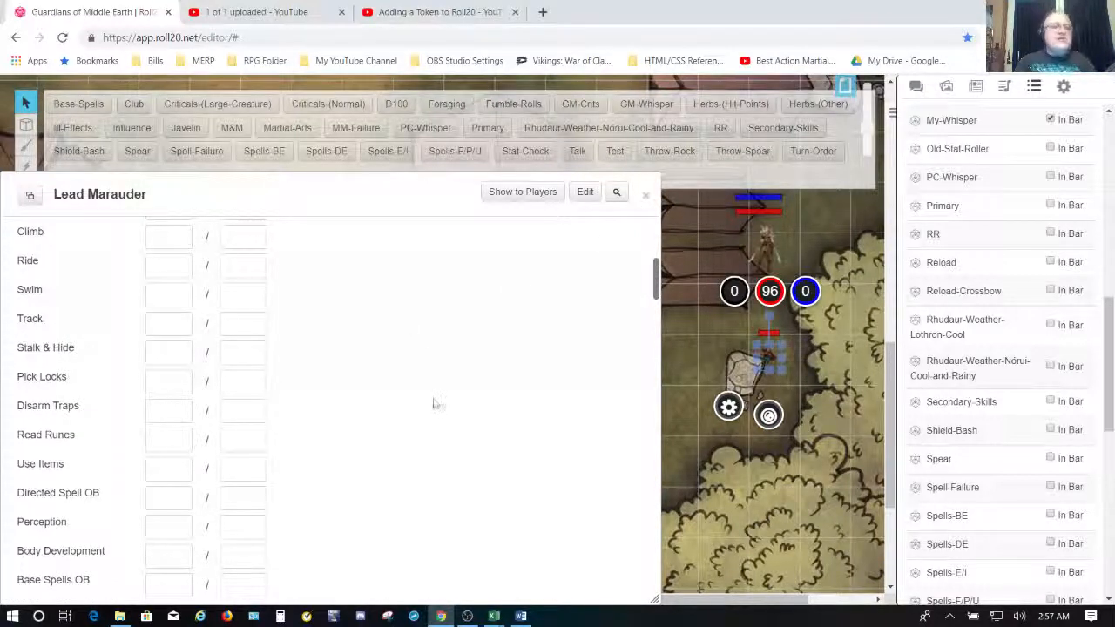
{"action": "scroll", "coordinate": [433, 404], "scroll_direction": "up", "scroll_amount": 15}
{"action": "scroll", "coordinate": [434, 403], "scroll_direction": "down", "scroll_amount": 5}
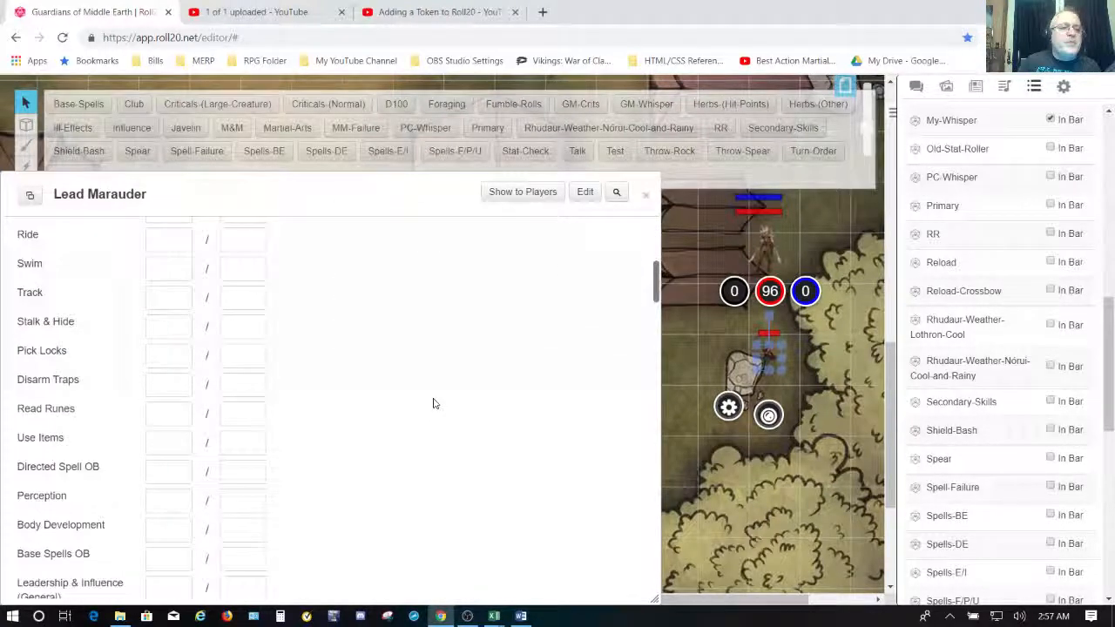
{"action": "left_click", "coordinate": [160, 529]}
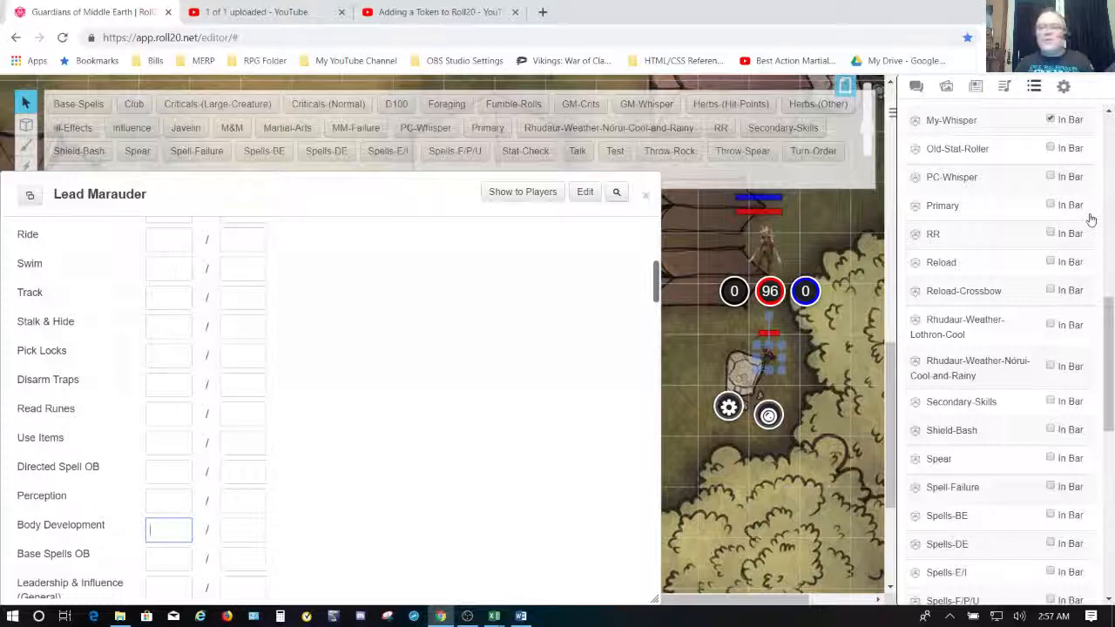
{"action": "type", "text": "50"}
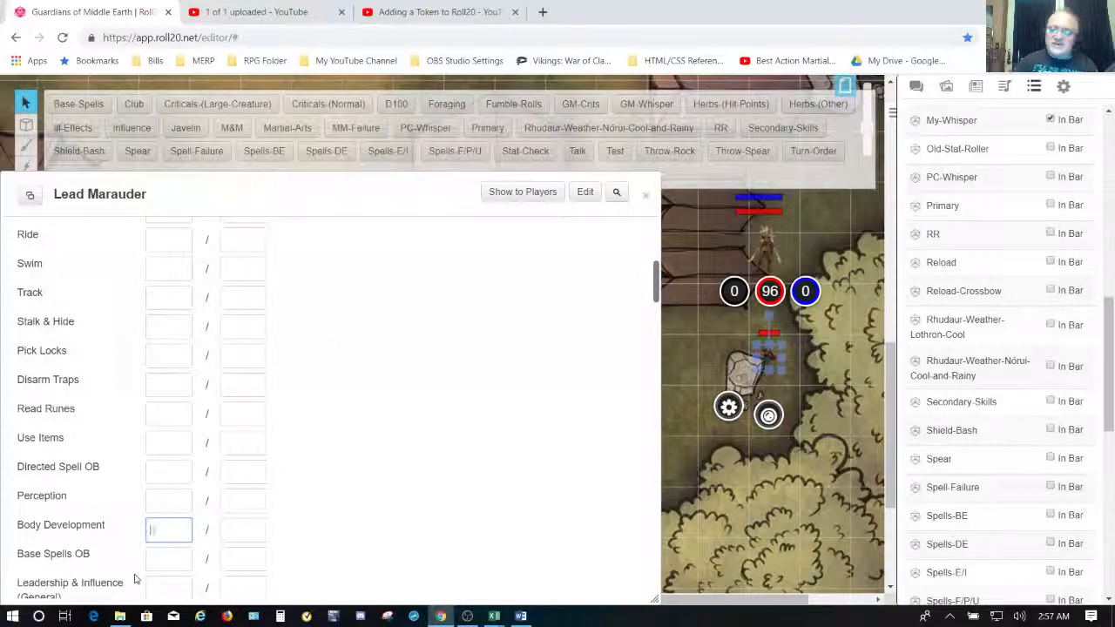
{"action": "key", "text": "Tab"}
{"action": "type", "text": "50"}
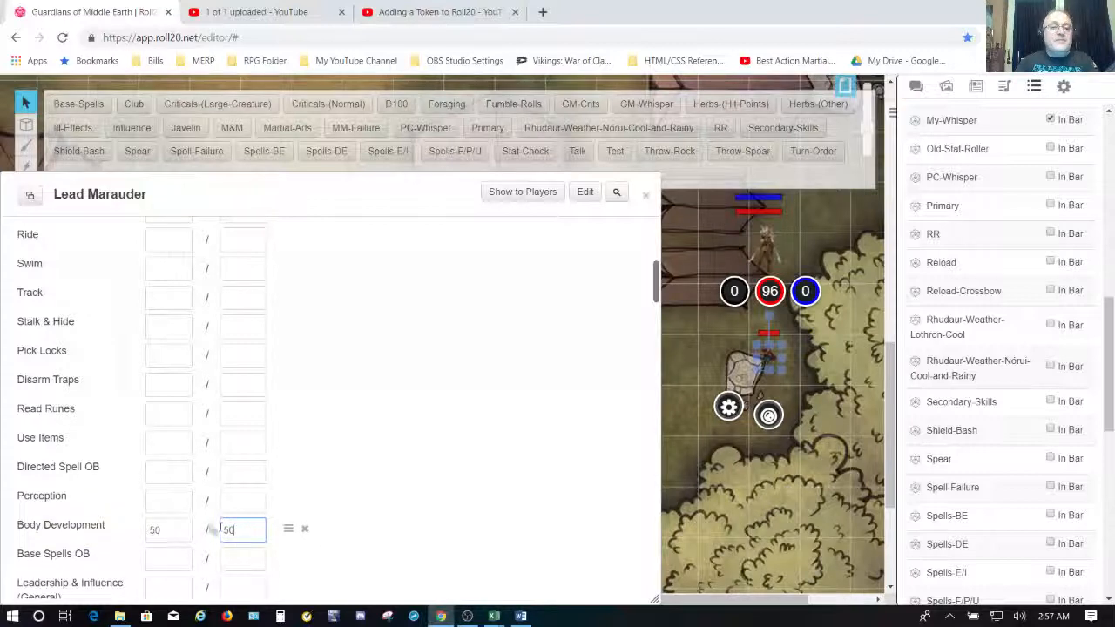
{"action": "scroll", "coordinate": [465, 372], "scroll_direction": "up", "scroll_amount": 5}
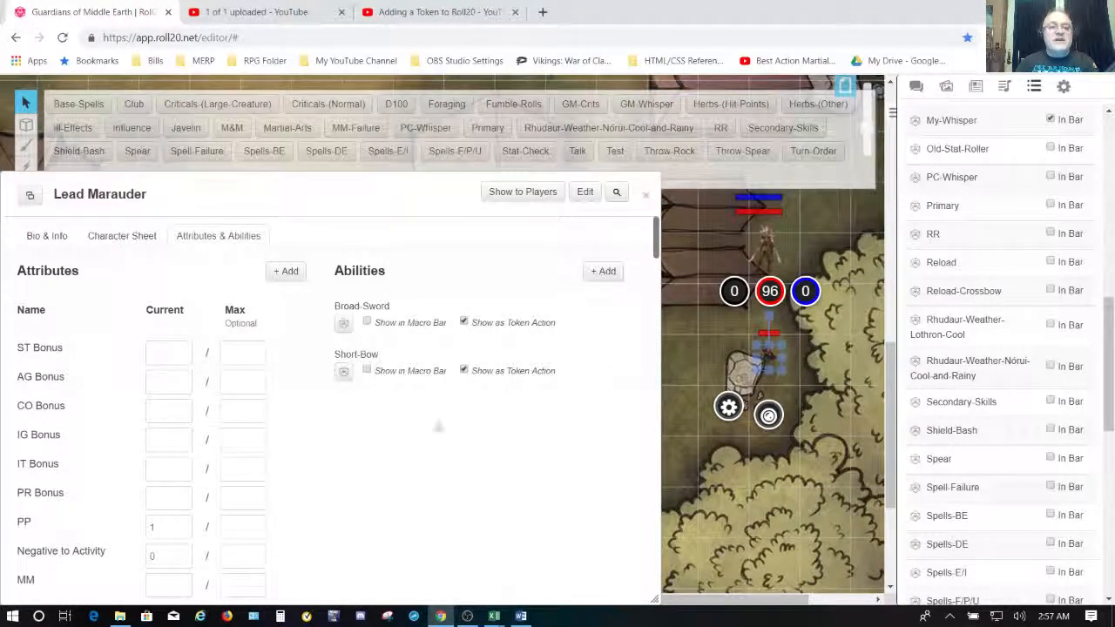
{"action": "left_click", "coordinate": [646, 195]}
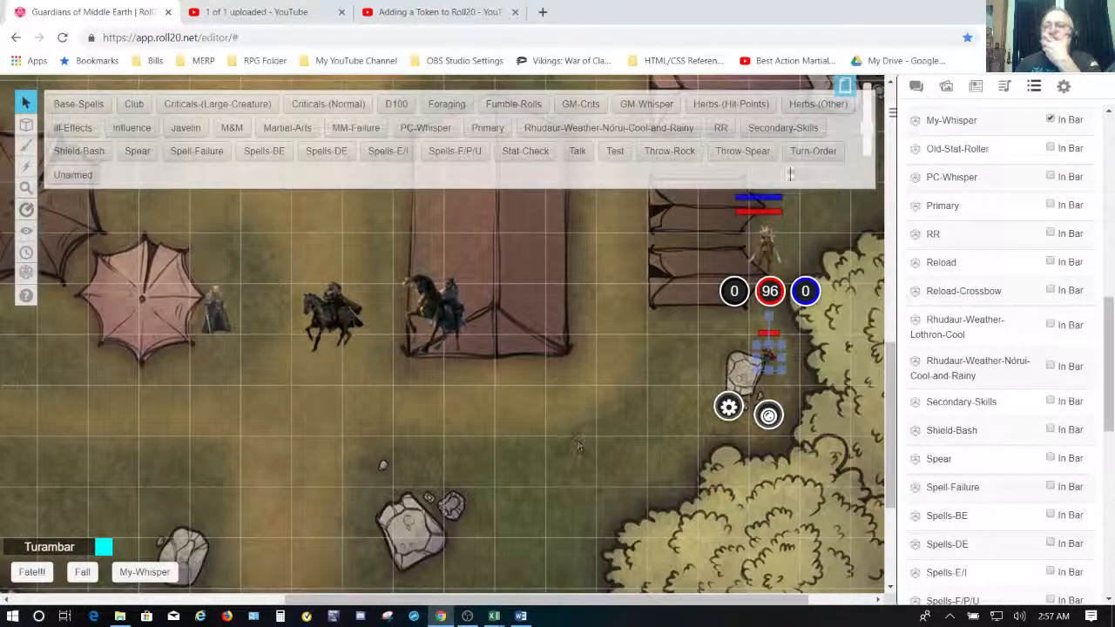
Open the game's journal and go to the beginning of its list of folders and characters.
{"action": "left_click", "coordinate": [977, 88]}
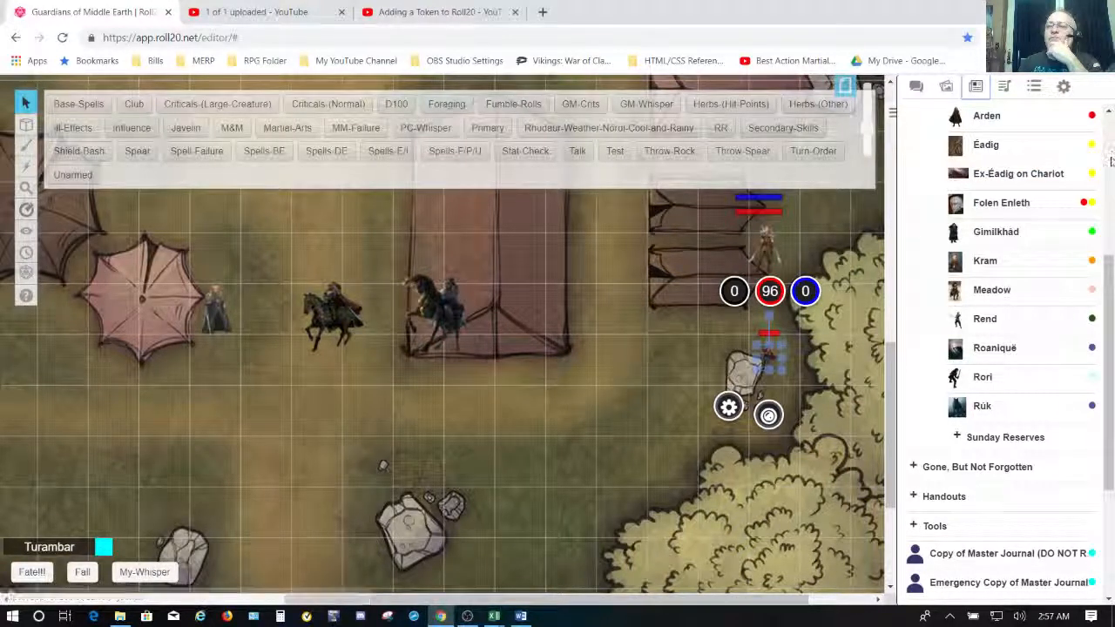
{"action": "scroll", "coordinate": [1060, 242], "scroll_direction": "up", "scroll_amount": 5}
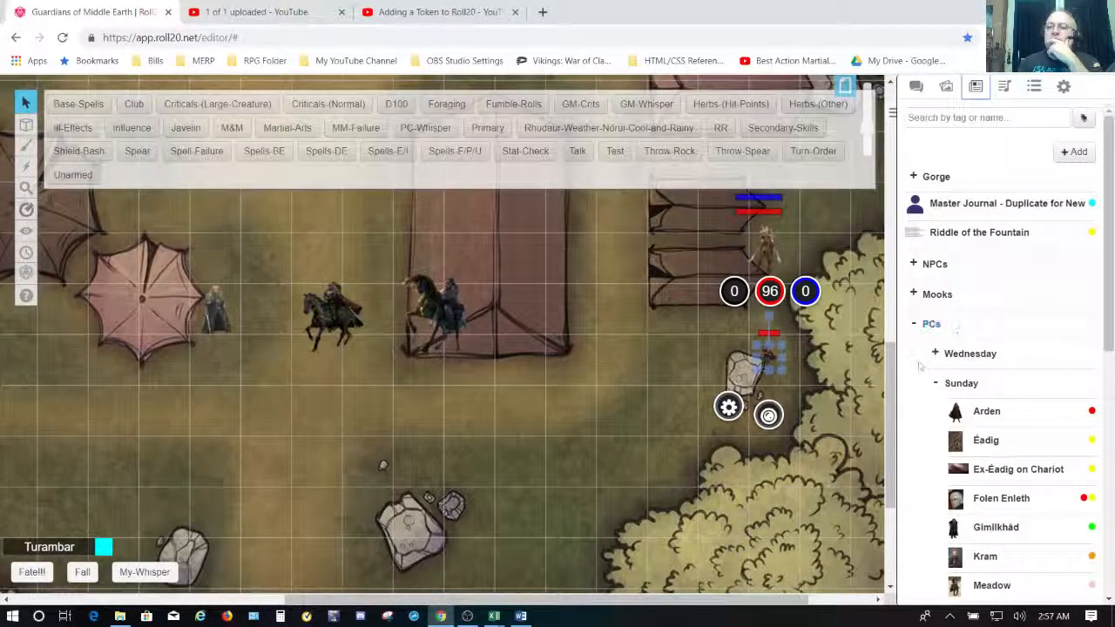
Collapse the PCs folder in the journal and locate the Lead Marauder character entry.
{"action": "left_click", "coordinate": [913, 325]}
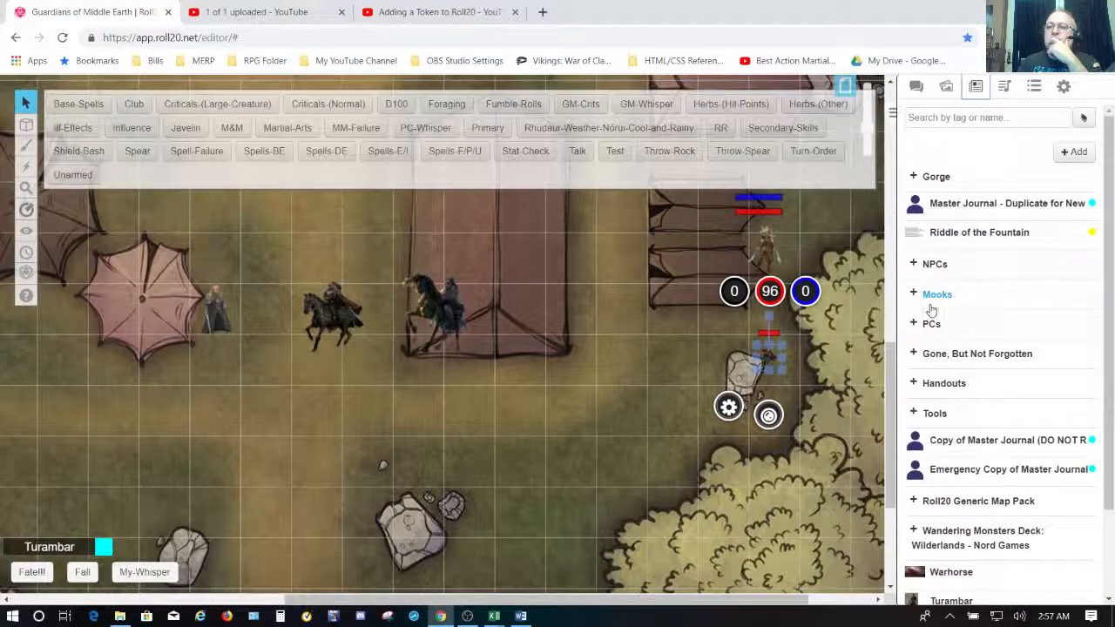
{"action": "left_click", "coordinate": [915, 295]}
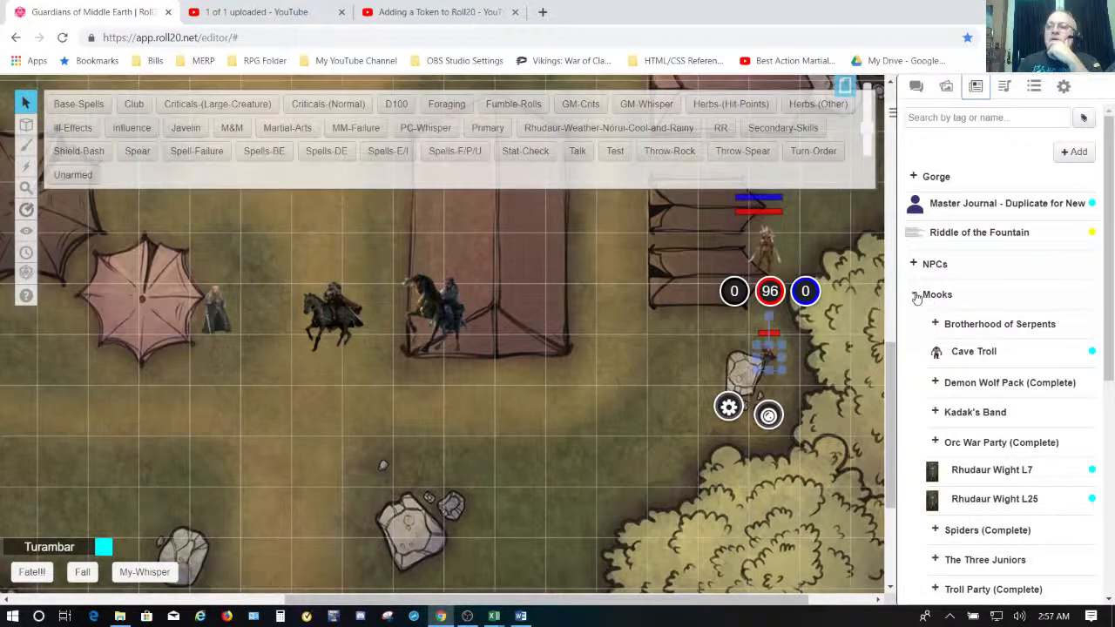
{"action": "left_click", "coordinate": [916, 296]}
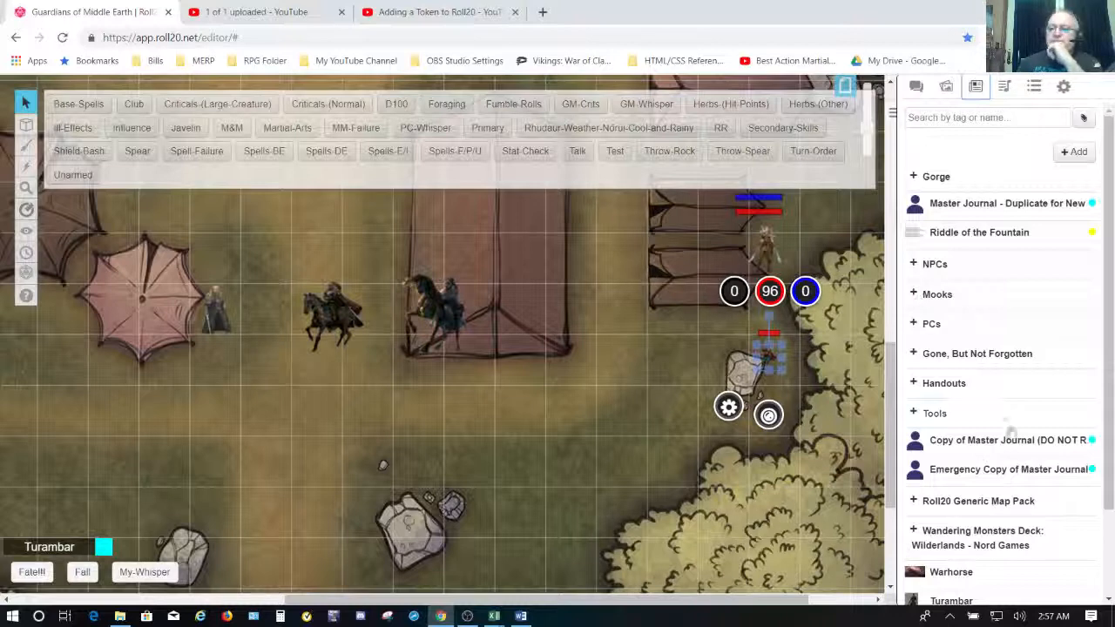
{"action": "left_click", "coordinate": [1108, 560]}
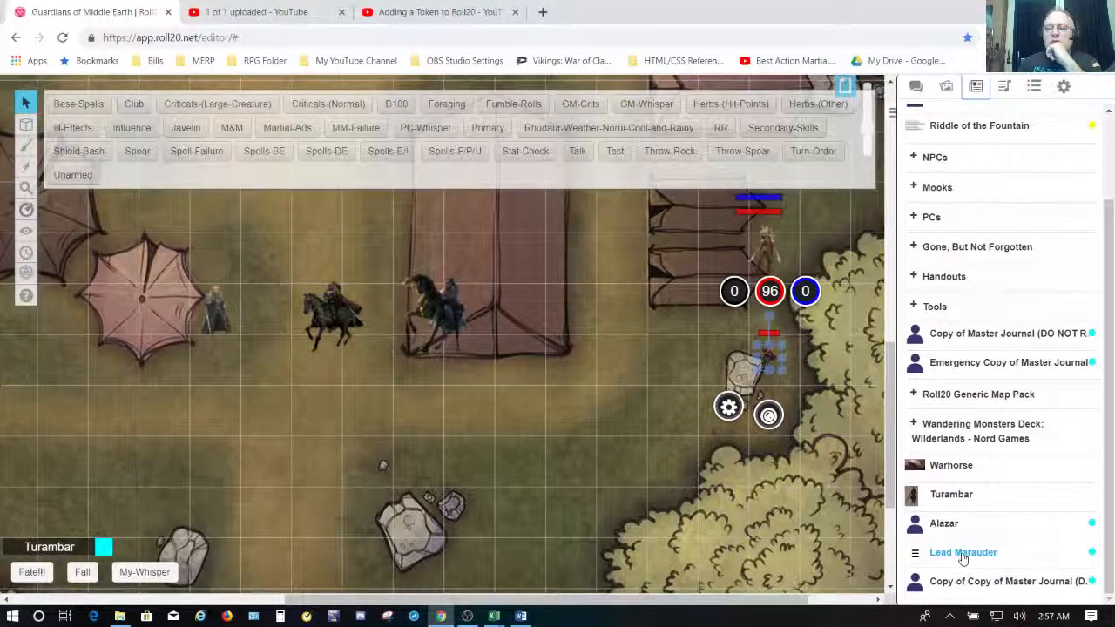
Set the dark mounted rider token nearest the round tent to represent the Lead Marauder character.
{"action": "left_click", "coordinate": [328, 320]}
{"action": "double_click", "coordinate": [329, 320]}
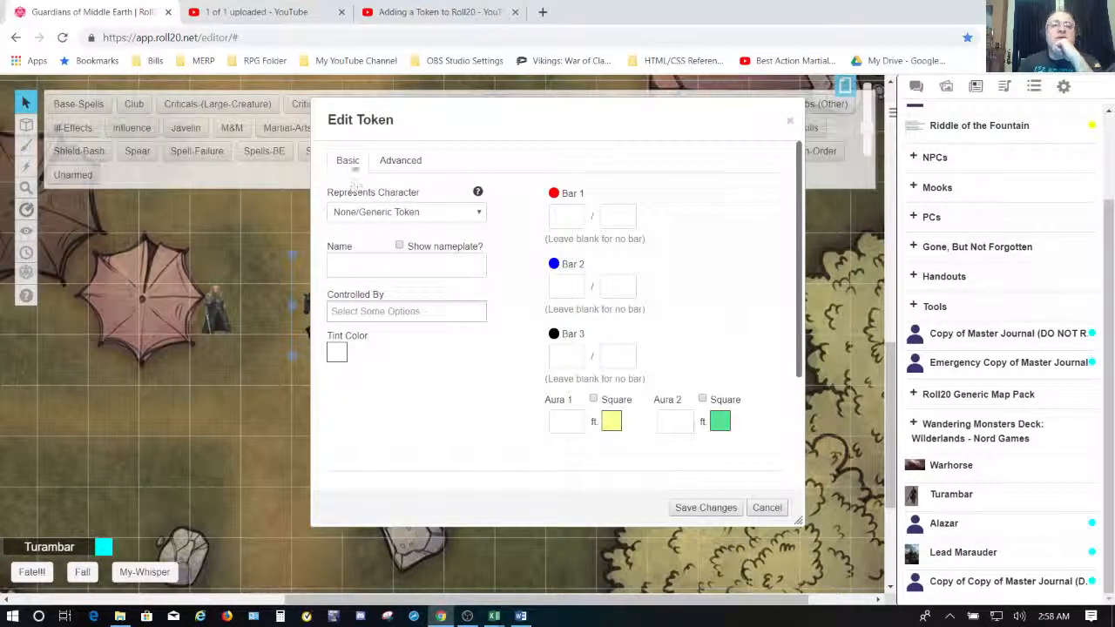
{"action": "left_click", "coordinate": [440, 214]}
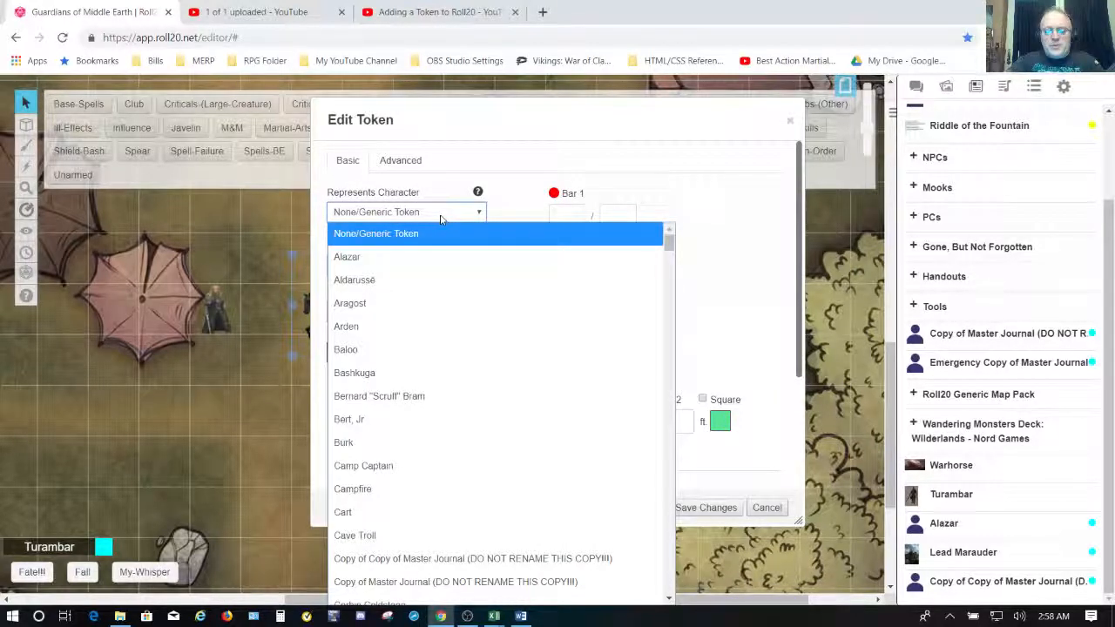
{"action": "key", "text": "l"}
{"action": "key", "text": "e"}
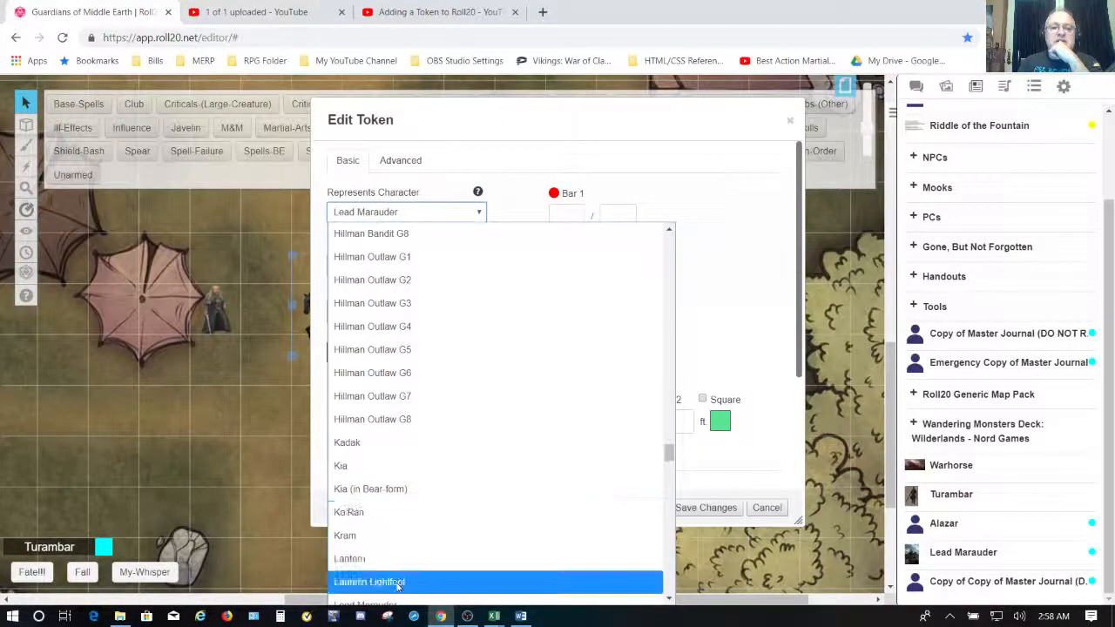
{"action": "scroll", "coordinate": [397, 582], "scroll_direction": "down", "scroll_amount": 1}
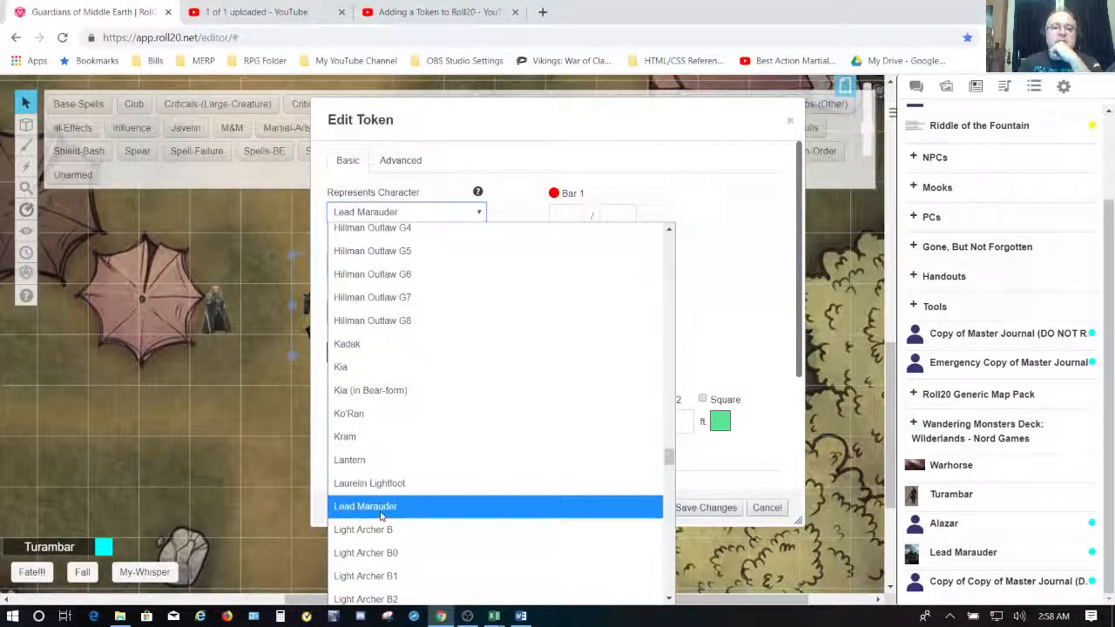
{"action": "left_click", "coordinate": [381, 506]}
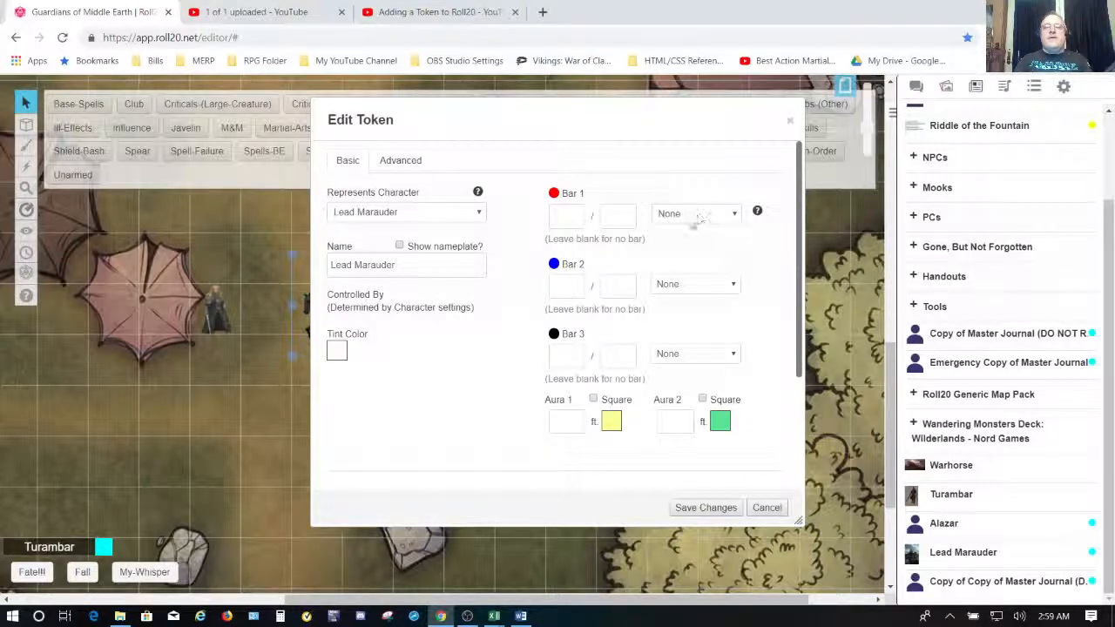
Link the token's Bar 1 to Body Development and Bar 2 to PP.
{"action": "left_click", "coordinate": [683, 219]}
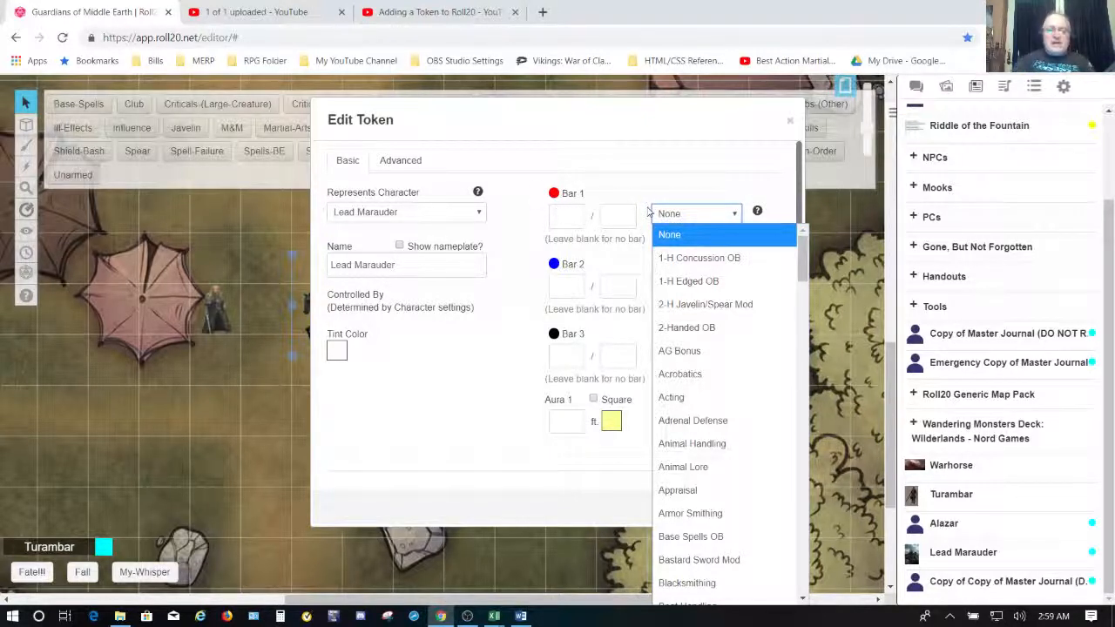
{"action": "type", "text": "bod"}
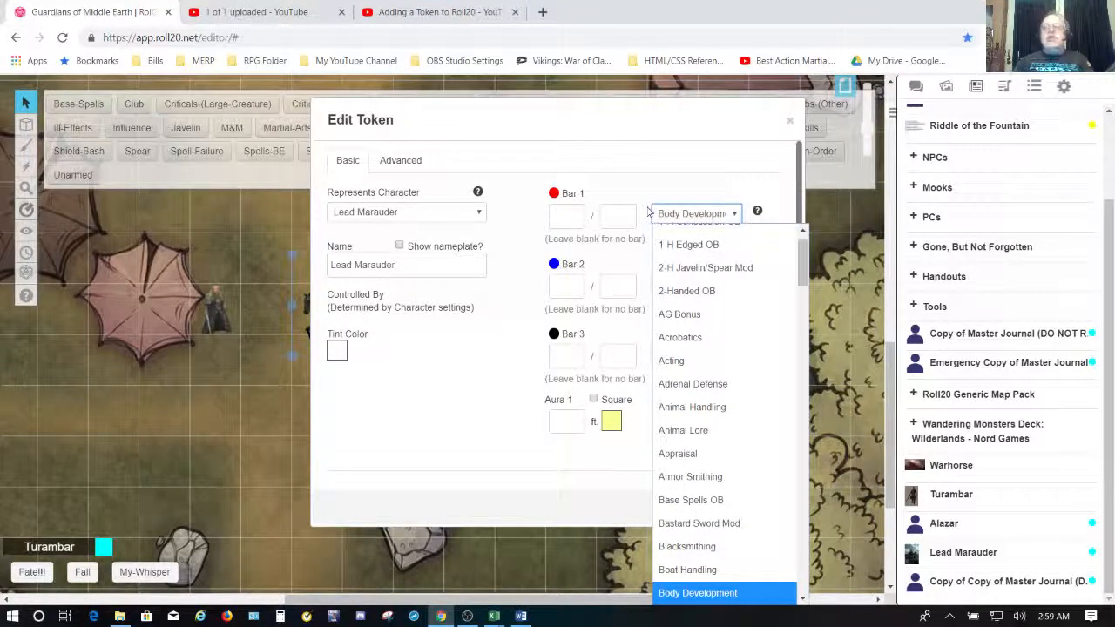
{"action": "key", "text": "Return"}
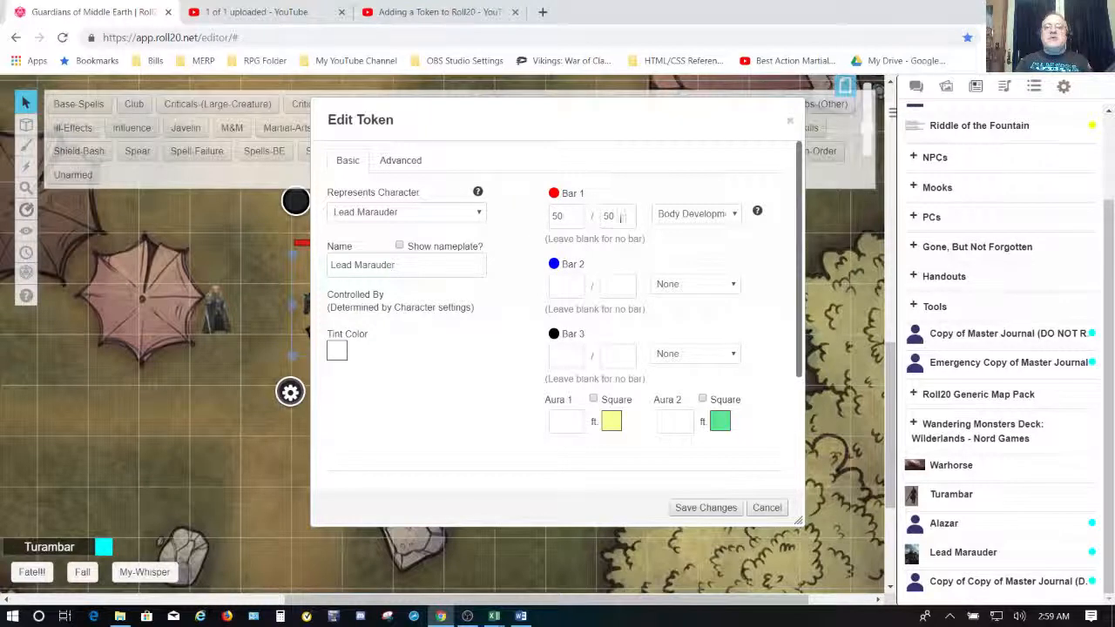
{"action": "left_click", "coordinate": [702, 289]}
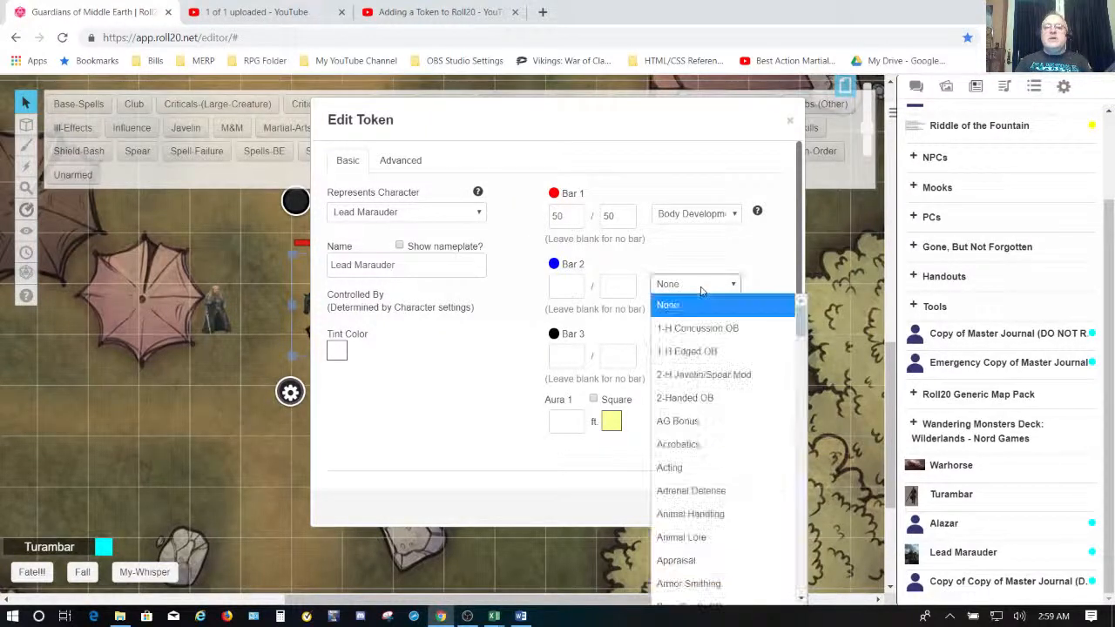
{"action": "key", "text": "p"}
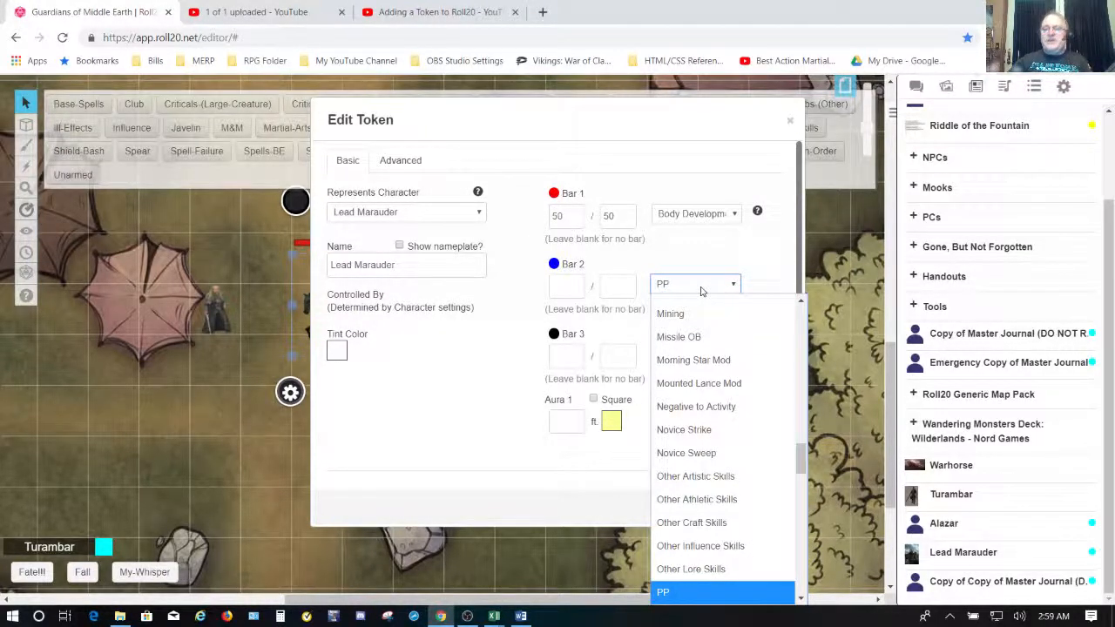
{"action": "key", "text": "Return"}
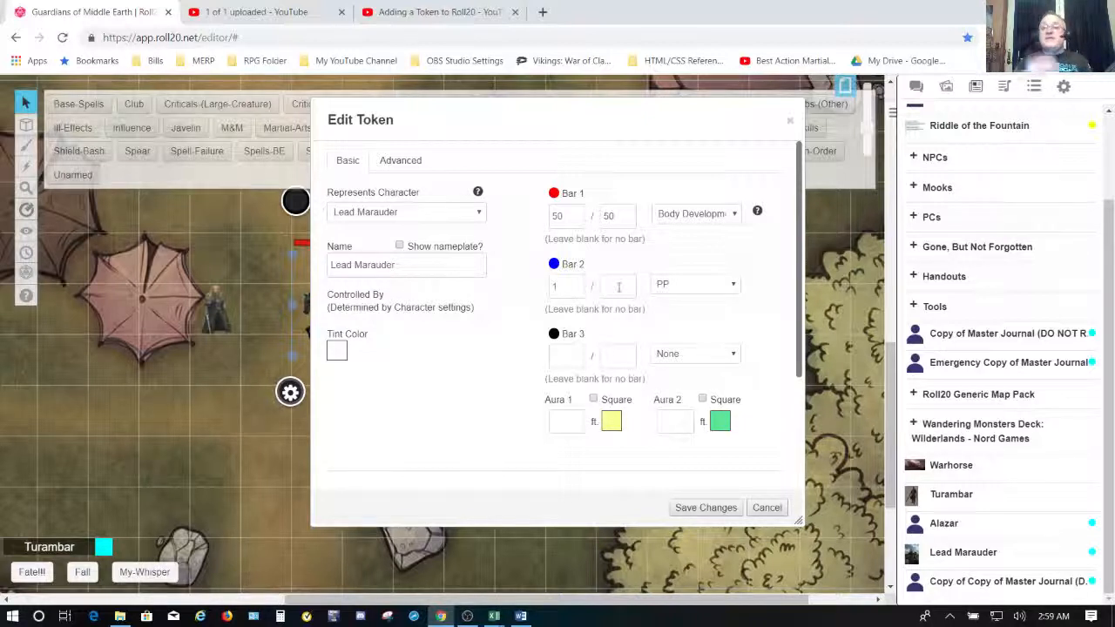
Move the Edit Token dialog clear of the mounted token and set Bar 2's maximum to 1, keeping PP as its attribute.
{"action": "left_click", "coordinate": [619, 288]}
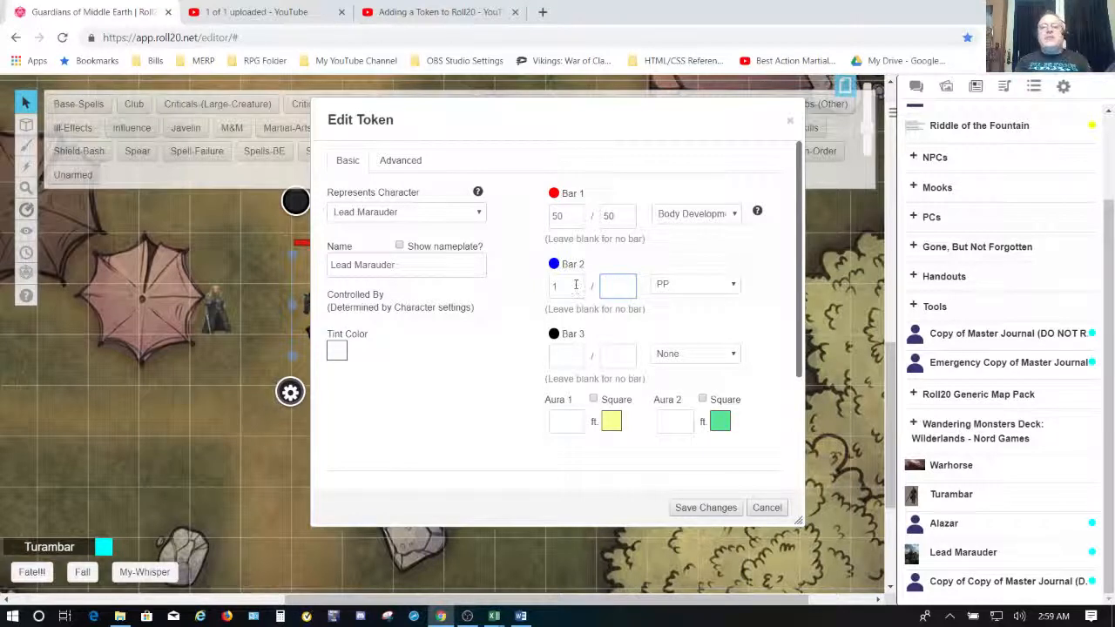
{"action": "left_click", "coordinate": [567, 286]}
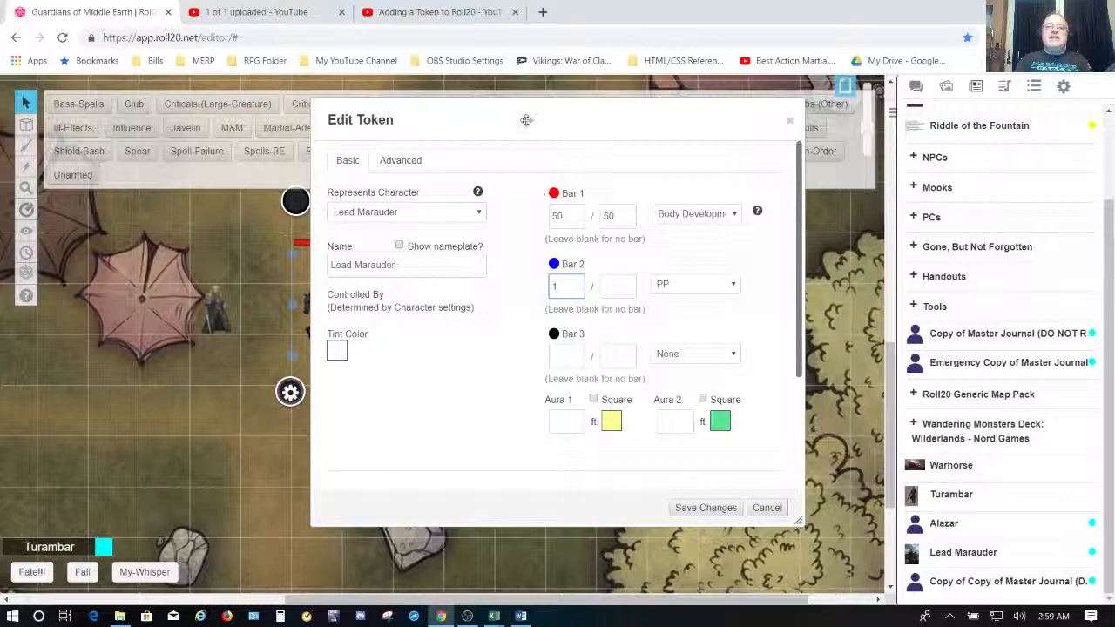
{"action": "left_click_drag", "start_coordinate": [527, 119], "coordinate": [739, 132]}
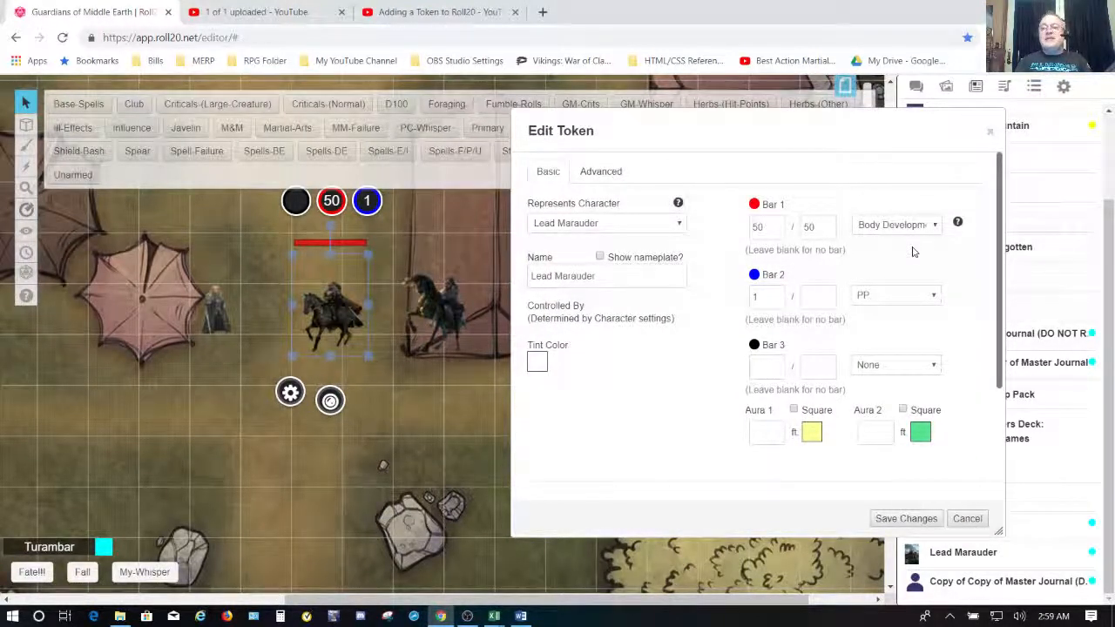
{"action": "left_click", "coordinate": [815, 297]}
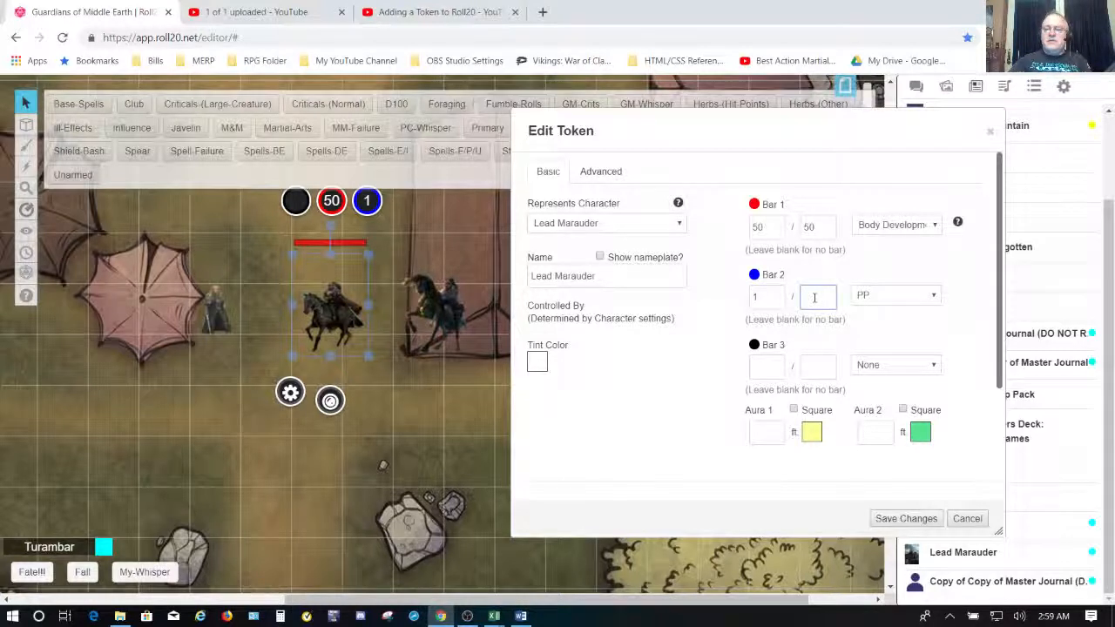
{"action": "type", "text": "1"}
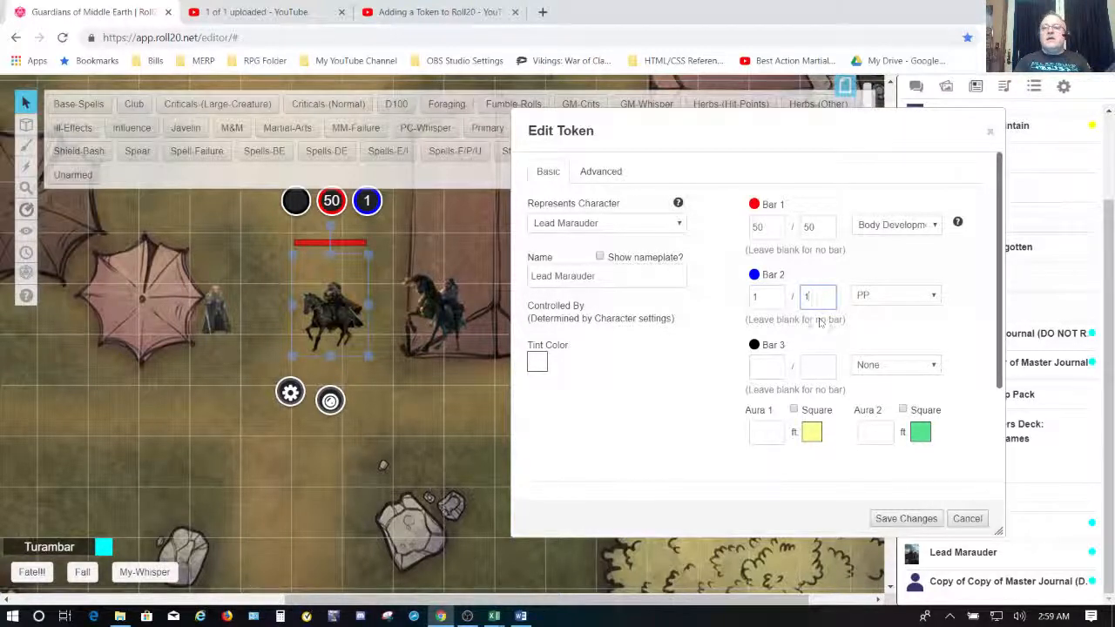
{"action": "left_click", "coordinate": [830, 365]}
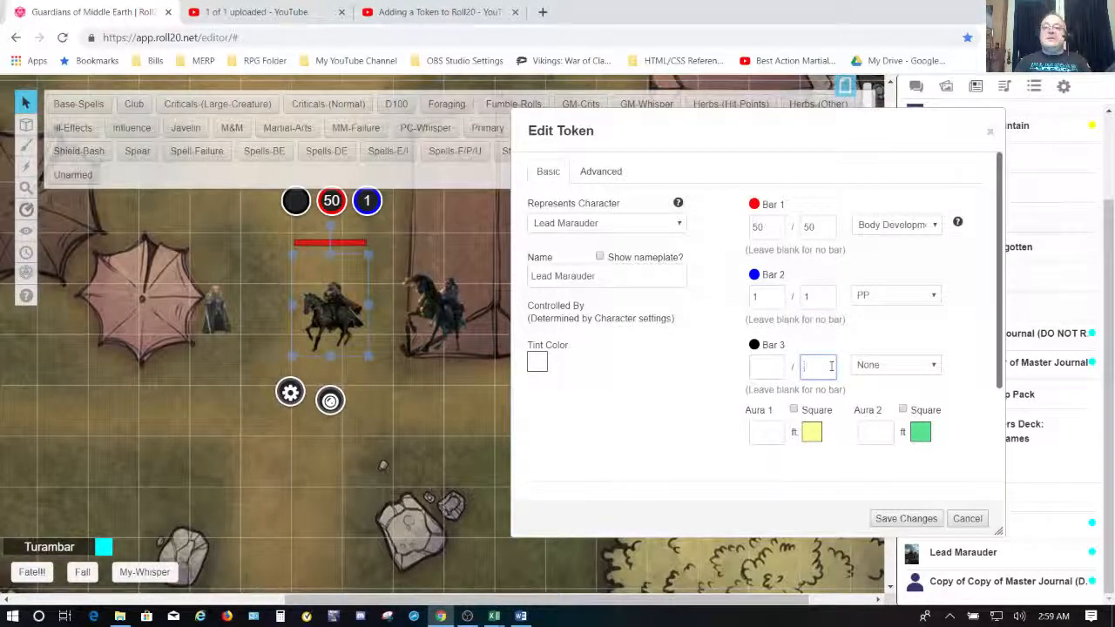
{"action": "left_click", "coordinate": [887, 297]}
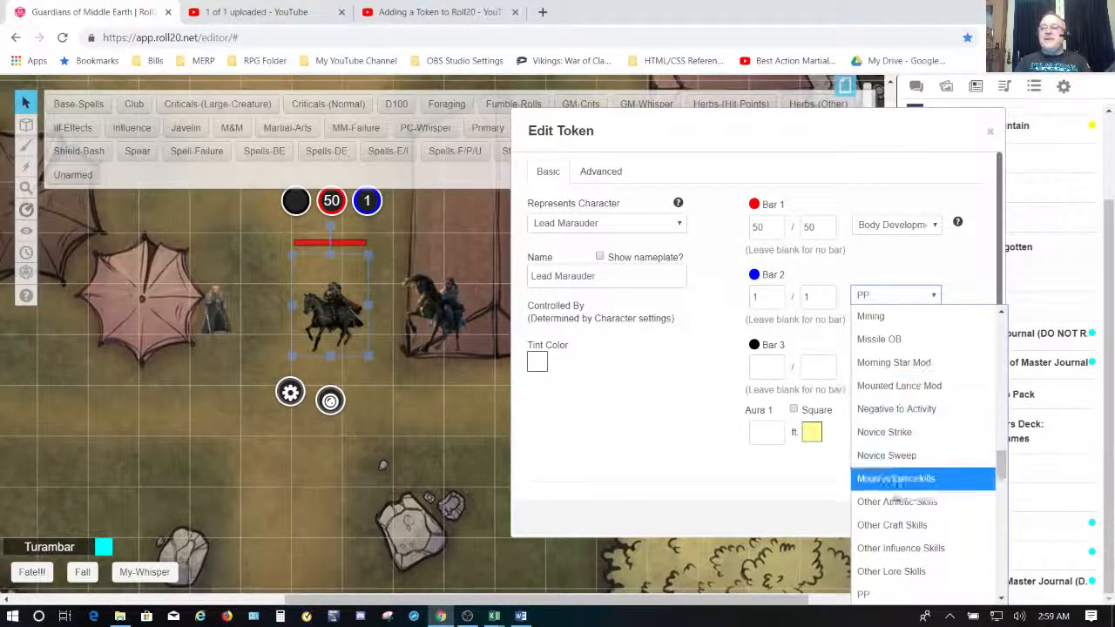
{"action": "left_click", "coordinate": [875, 594]}
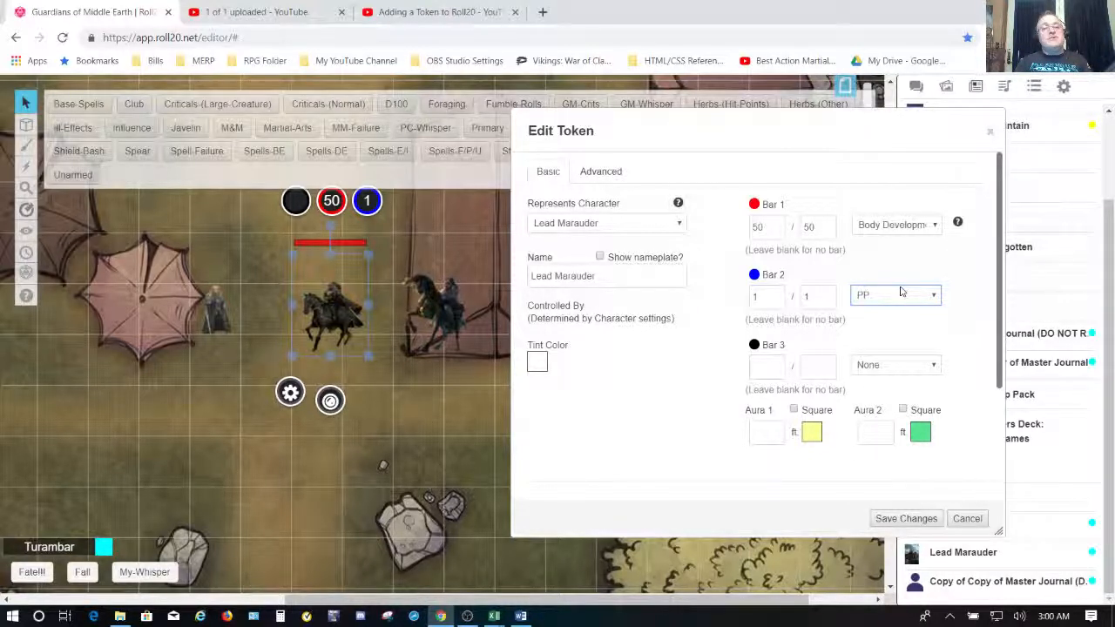
{"action": "left_click", "coordinate": [902, 293]}
Set Bar 3's current value to 0 and link the bar to Negative to Activity.
{"action": "left_click", "coordinate": [757, 372]}
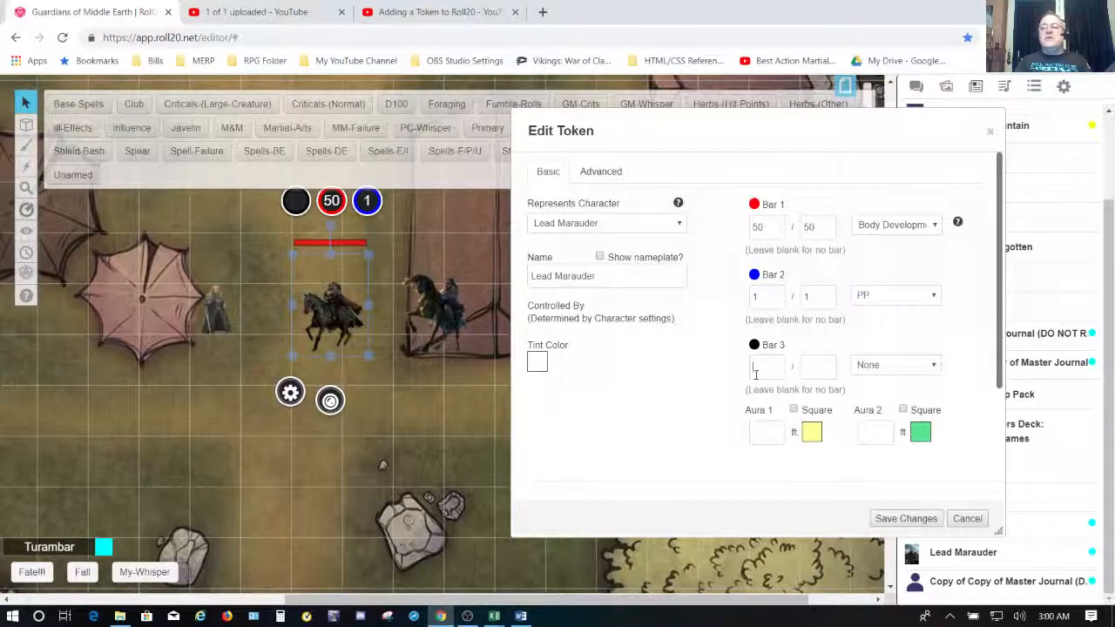
{"action": "type", "text": "0"}
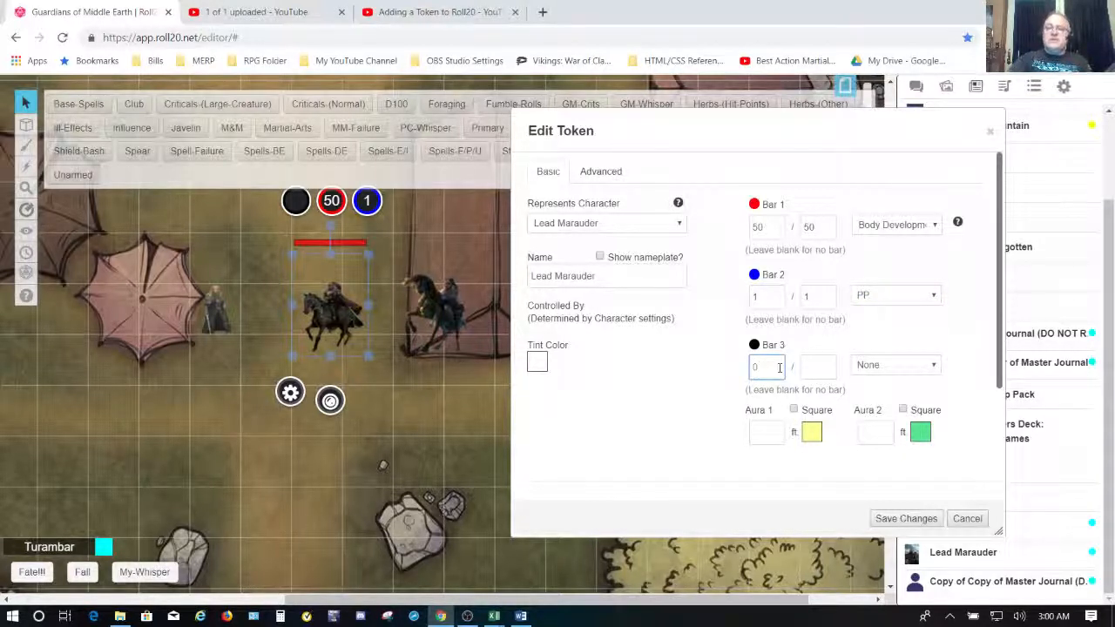
{"action": "left_click", "coordinate": [878, 371]}
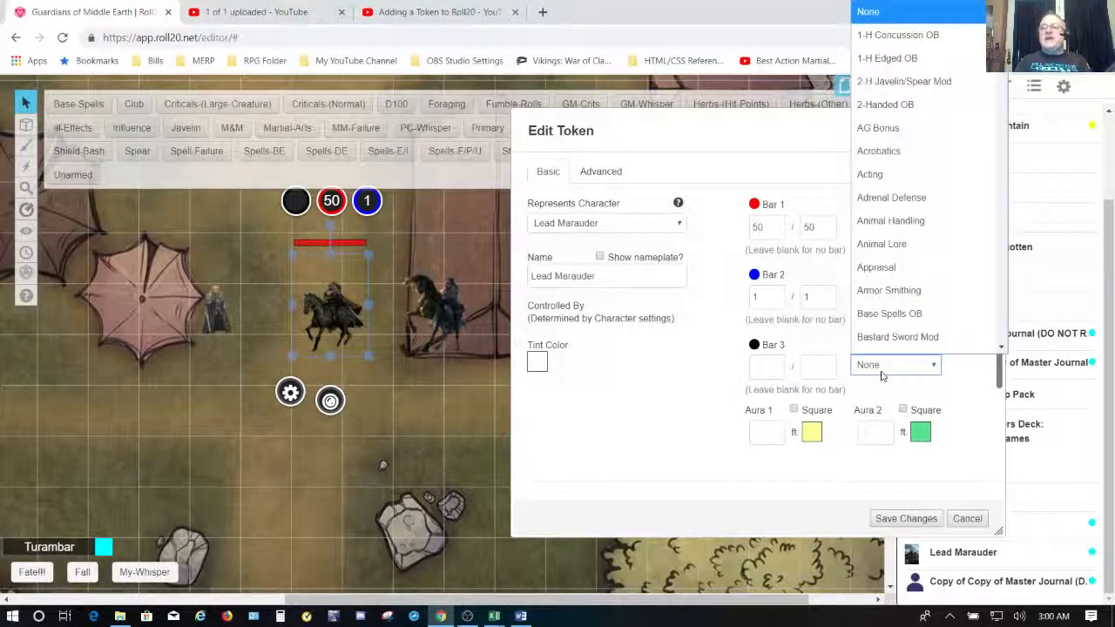
{"action": "key", "text": "n"}
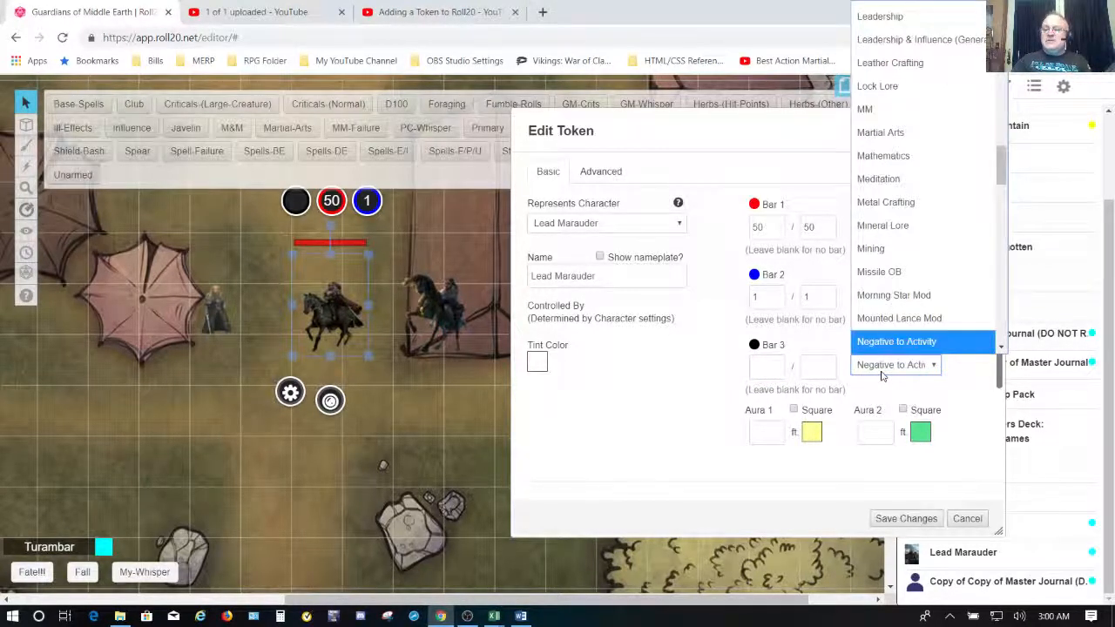
{"action": "key", "text": "Return"}
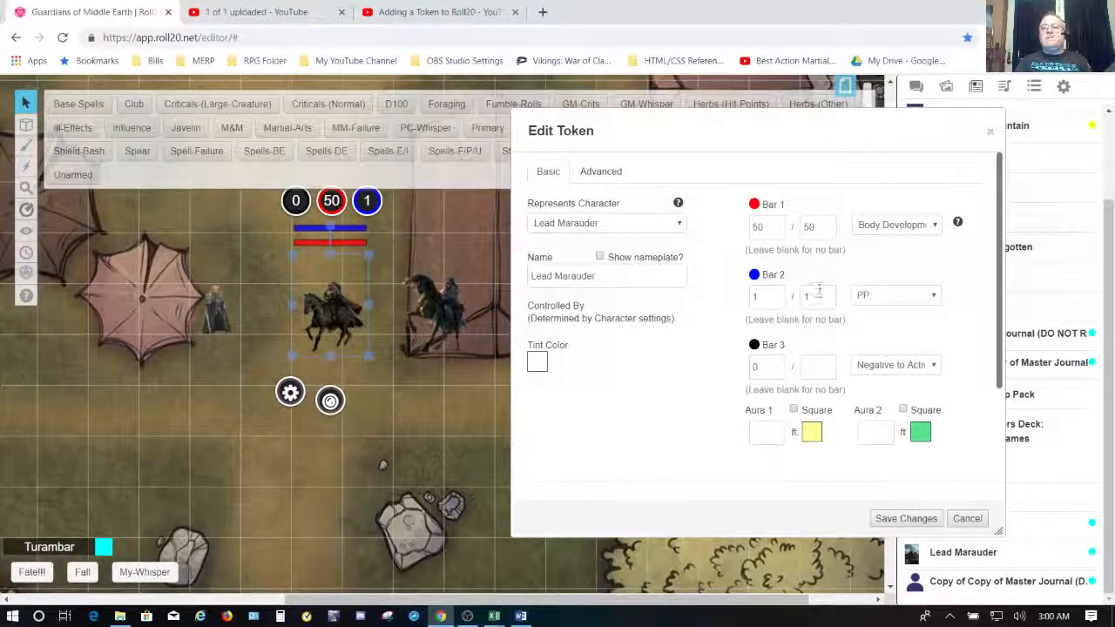
Clear Bar 2's maximum value and review Bar 1's linked attribute and maximum.
{"action": "left_click", "coordinate": [819, 297]}
{"action": "key", "text": "BackSpace"}
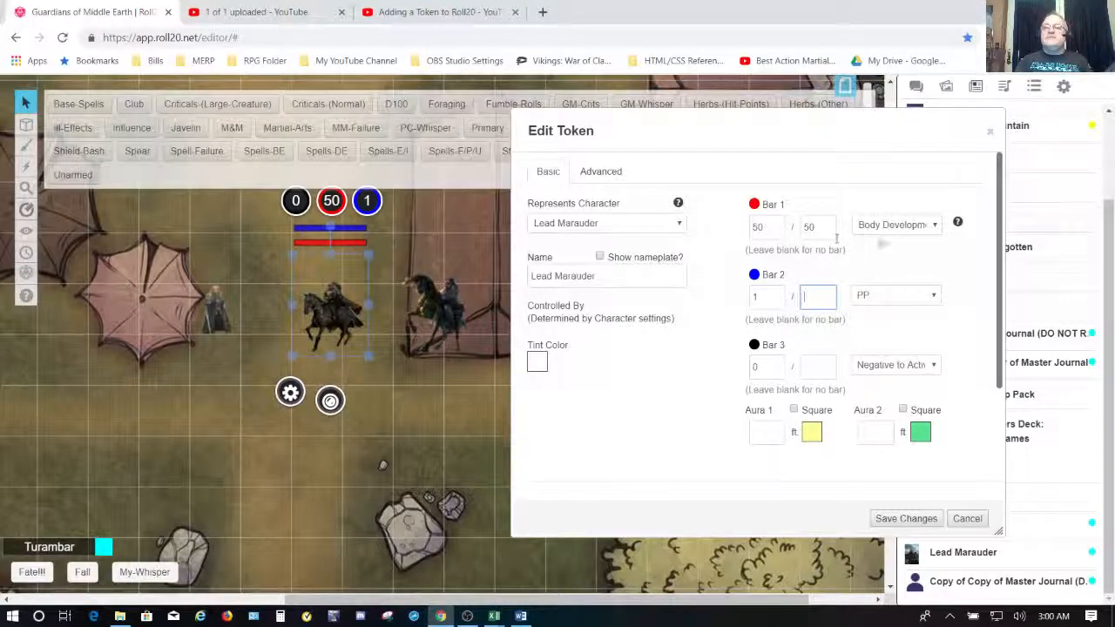
{"action": "left_click", "coordinate": [906, 225]}
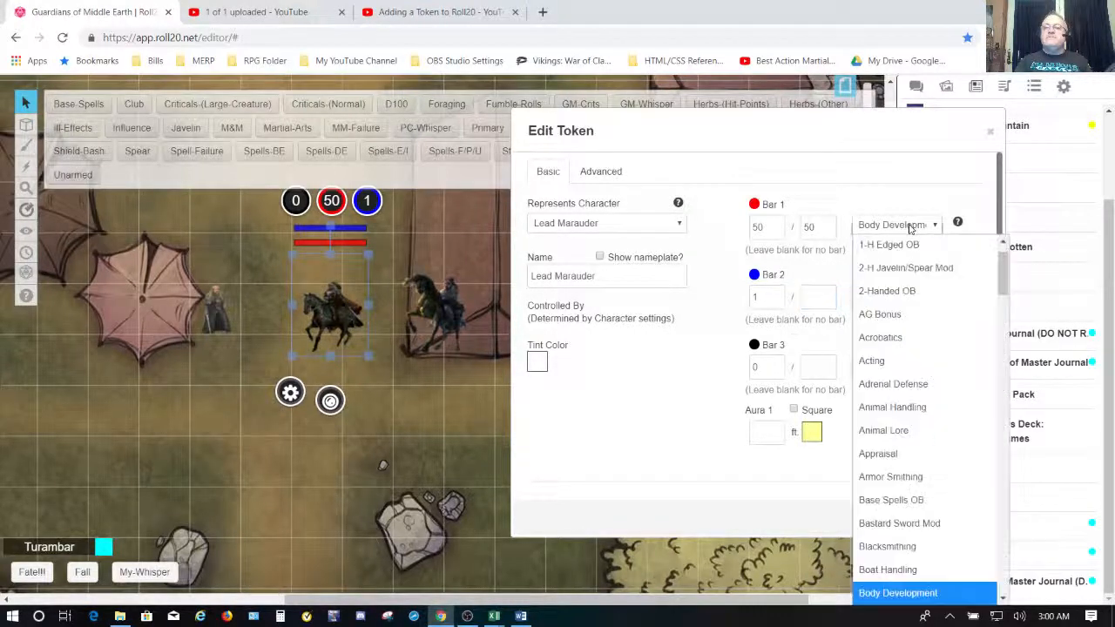
{"action": "left_click", "coordinate": [836, 250]}
{"action": "left_click", "coordinate": [819, 227]}
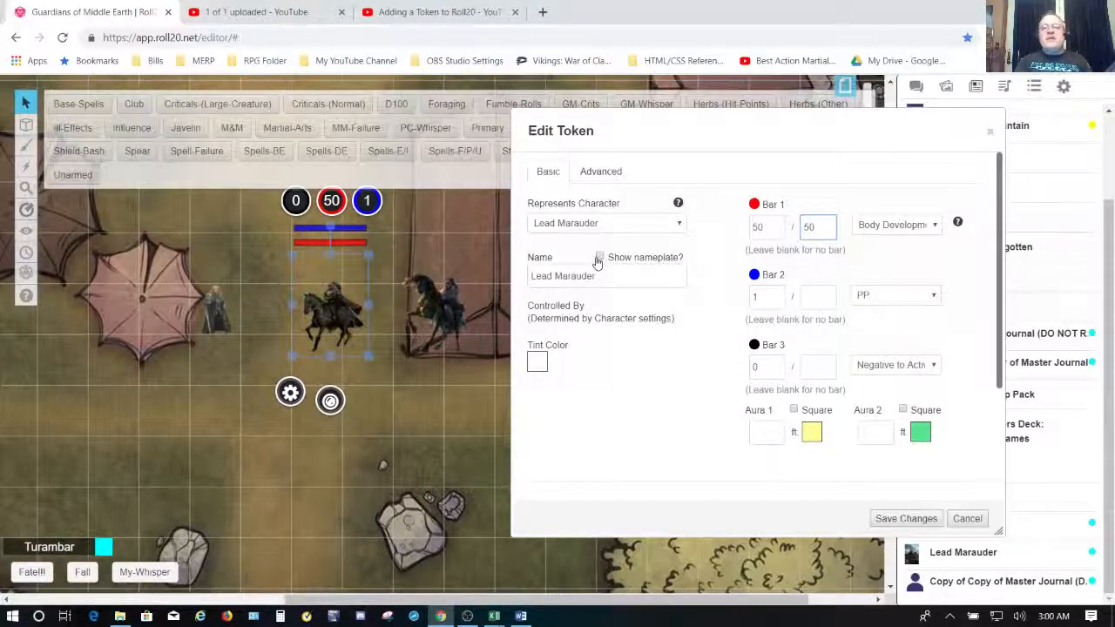
Turn on the nameplate for the Lead Marauder token and save the token changes.
{"action": "left_click", "coordinate": [599, 256]}
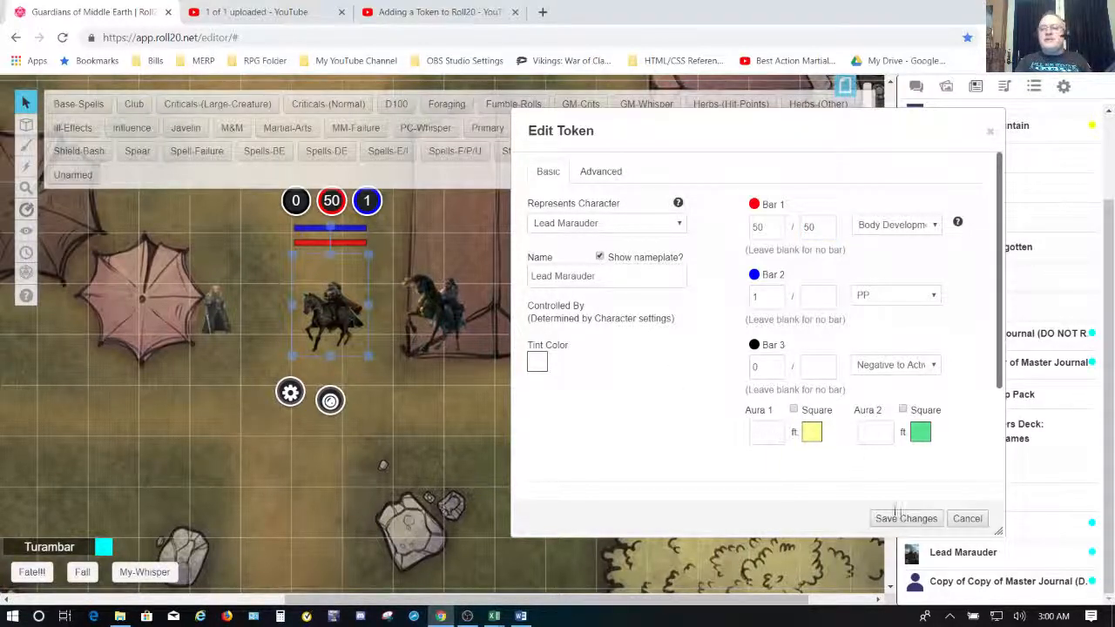
{"action": "left_click", "coordinate": [904, 519]}
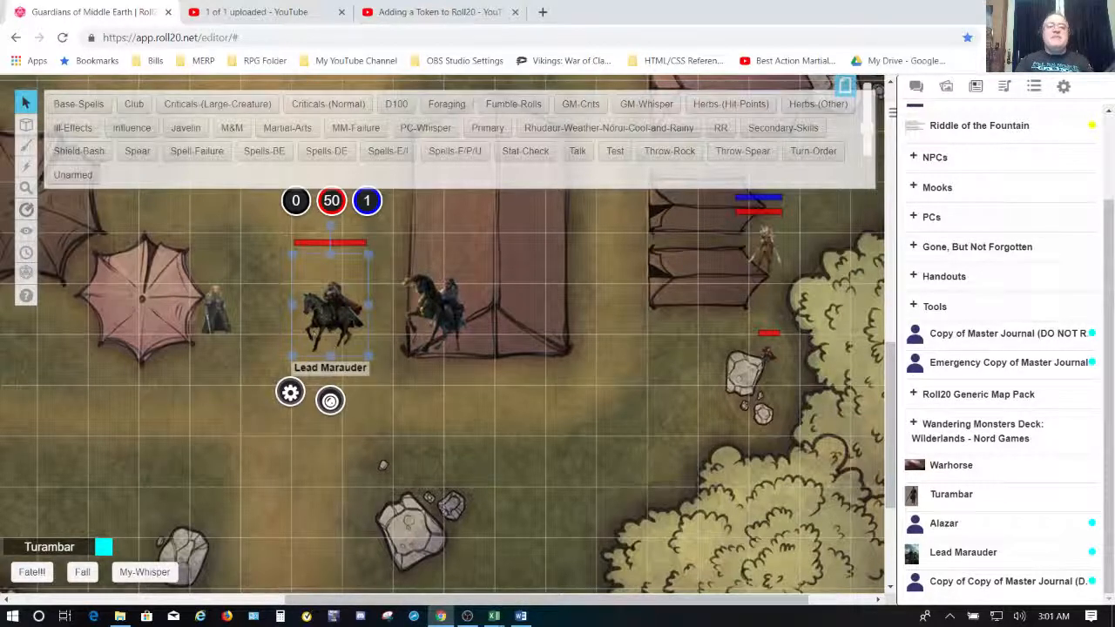
Open the Lead Marauder token's settings and compare its basic settings with the player permissions for name, bars and auras.
{"action": "left_click", "coordinate": [324, 321]}
{"action": "double_click", "coordinate": [325, 322]}
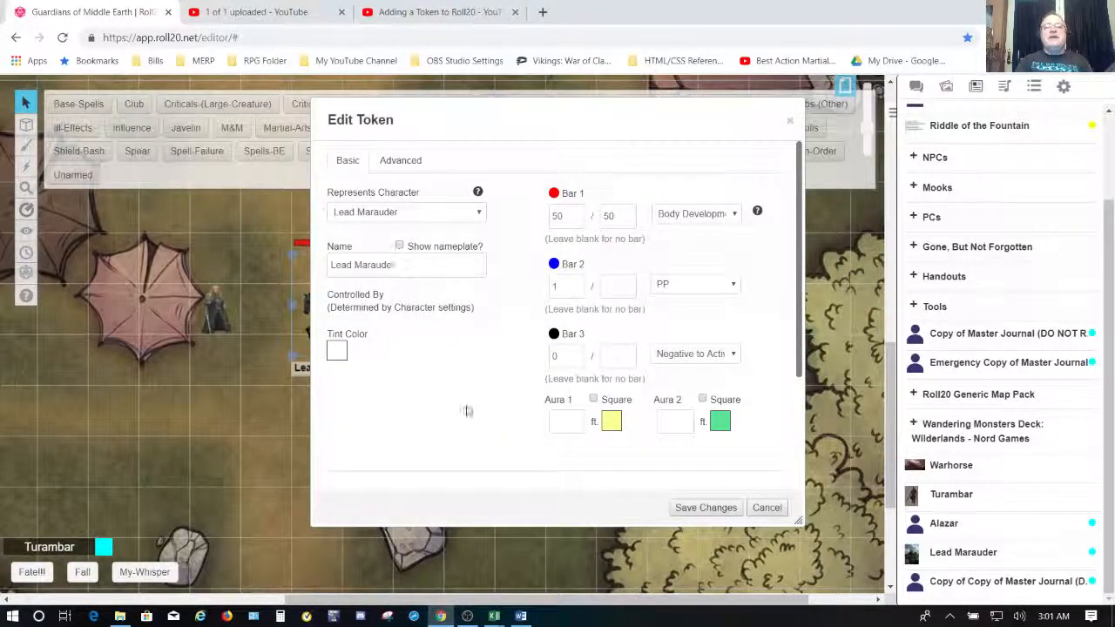
{"action": "left_click", "coordinate": [406, 164]}
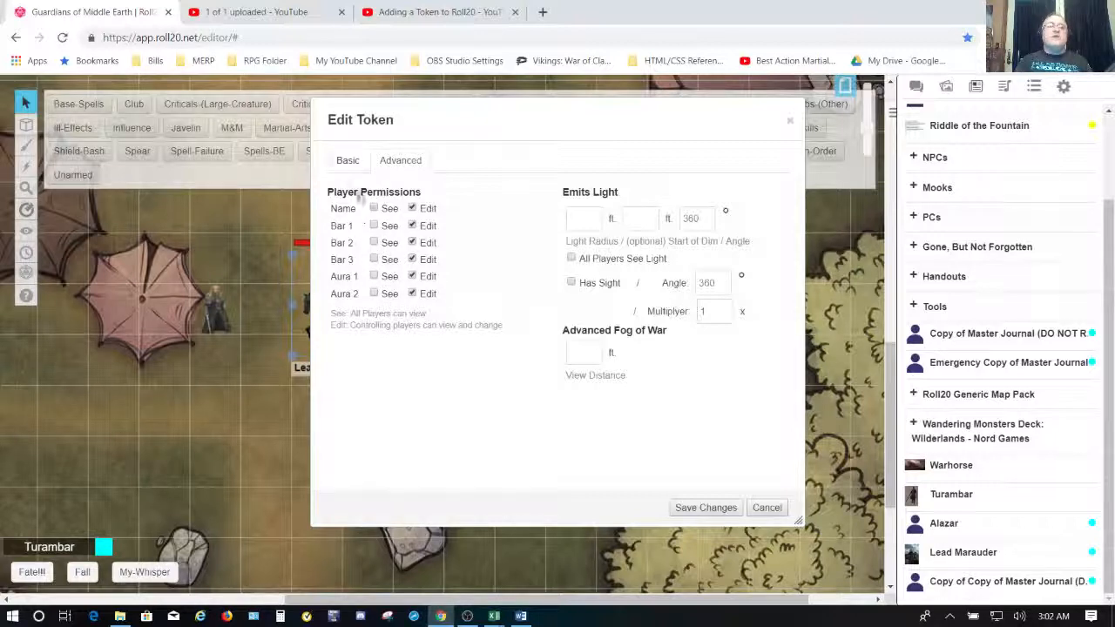
{"action": "left_click", "coordinate": [348, 160]}
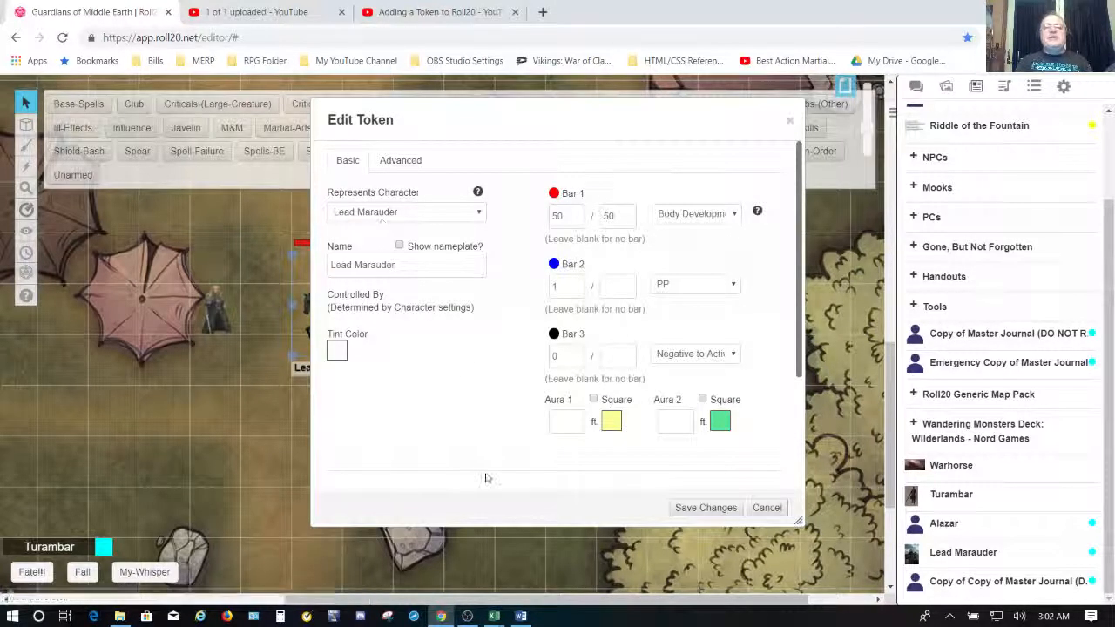
{"action": "left_click", "coordinate": [413, 159]}
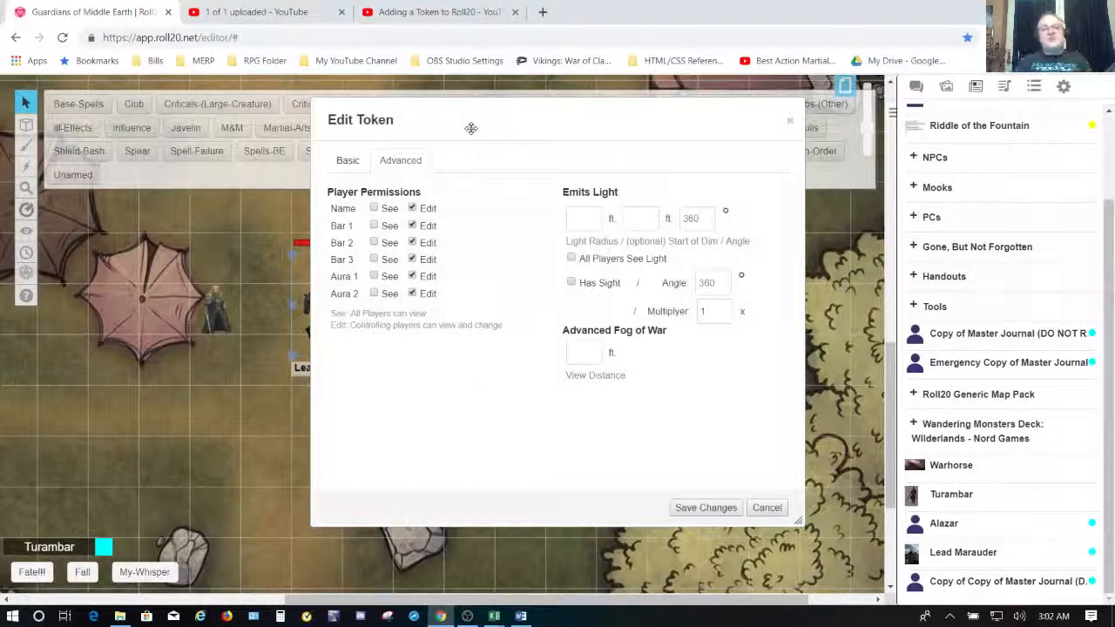
{"action": "left_click", "coordinate": [346, 163]}
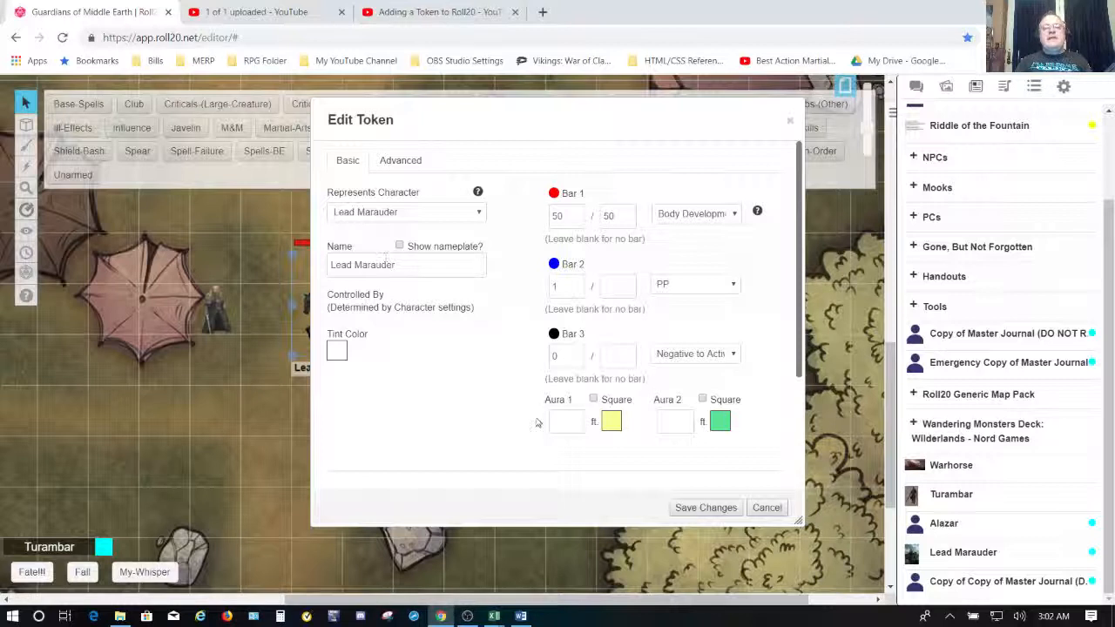
Give the Lead Marauder token a magenta Aura 1 with a radius of 1 ft and save the changes.
{"action": "left_click", "coordinate": [571, 424]}
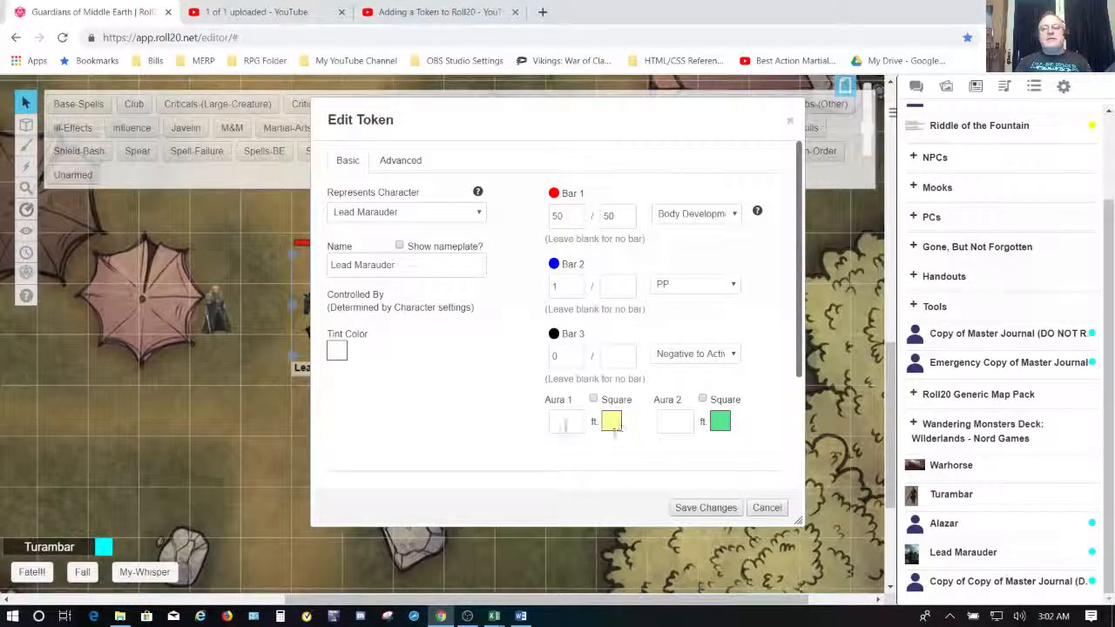
{"action": "left_click", "coordinate": [610, 429]}
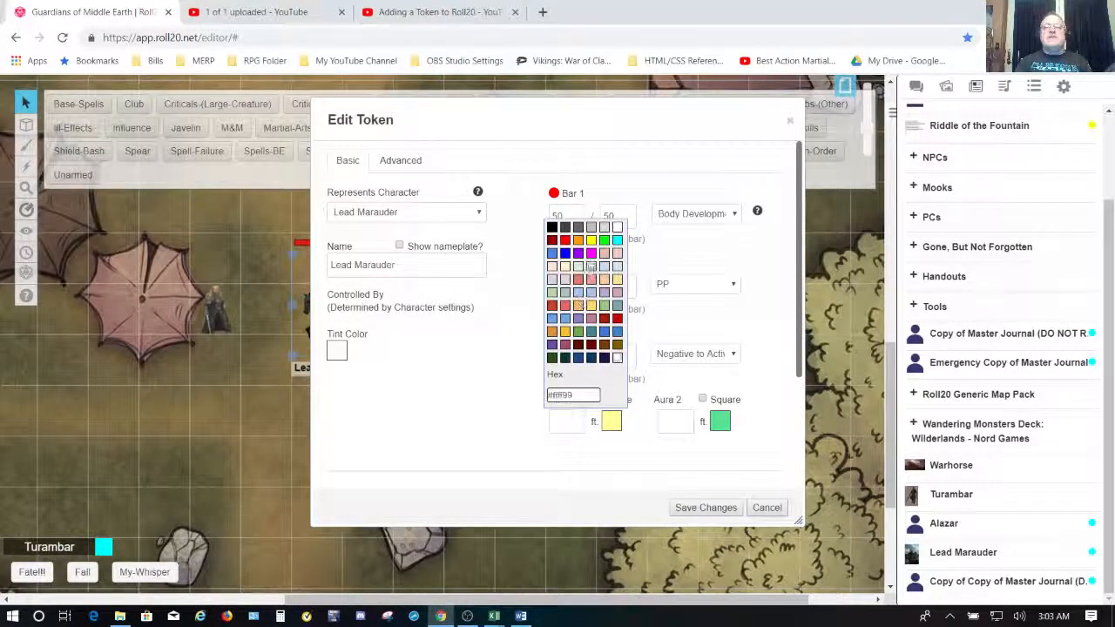
{"action": "left_click", "coordinate": [590, 253]}
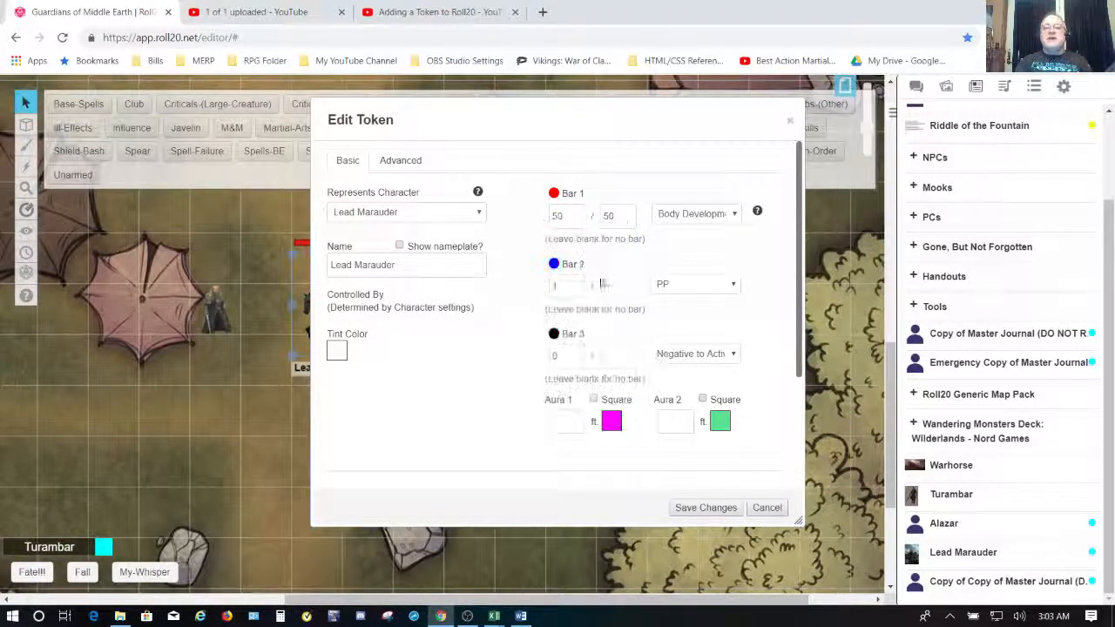
{"action": "left_click", "coordinate": [567, 424]}
{"action": "type", "text": "1"}
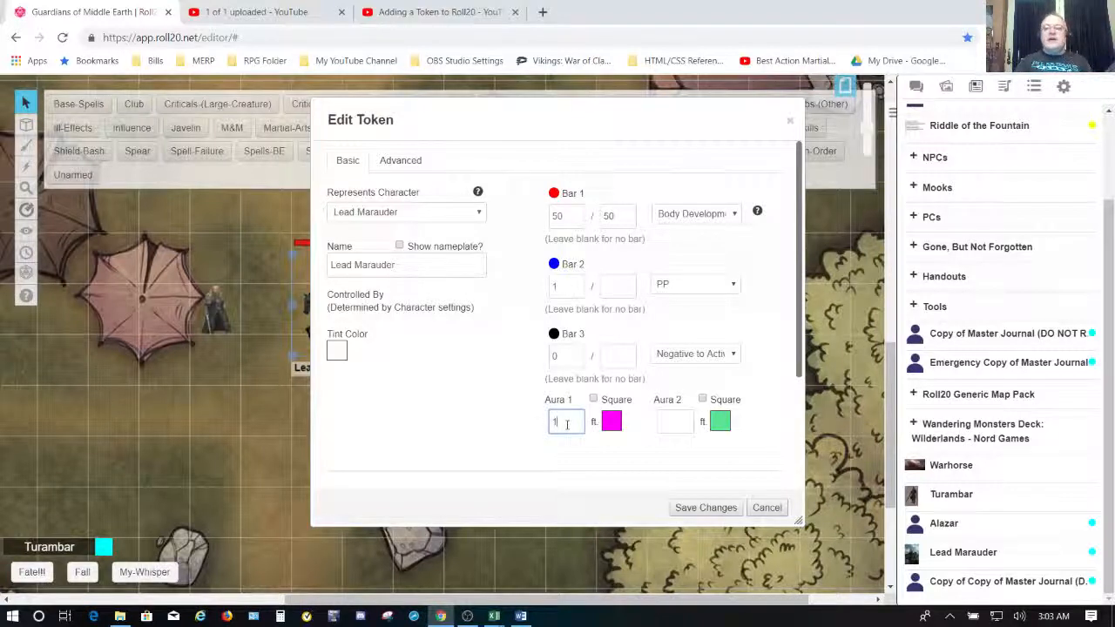
{"action": "left_click", "coordinate": [717, 514]}
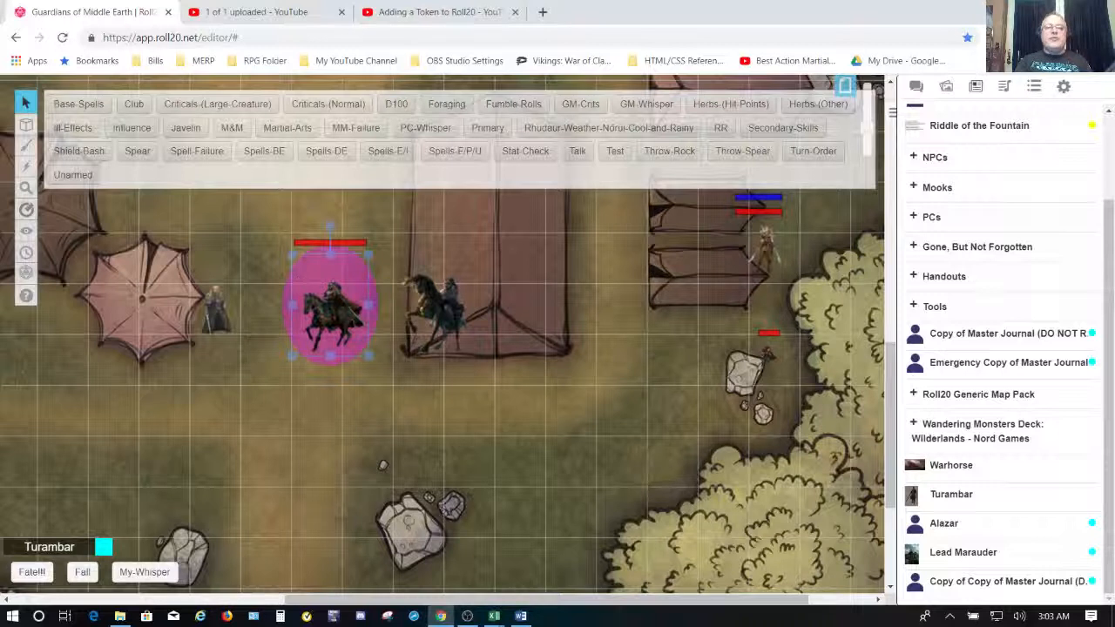
Make the Lead Marauder token's Aura 1 square, re-enter its radius as 1 ft and save the changes.
{"action": "double_click", "coordinate": [323, 308]}
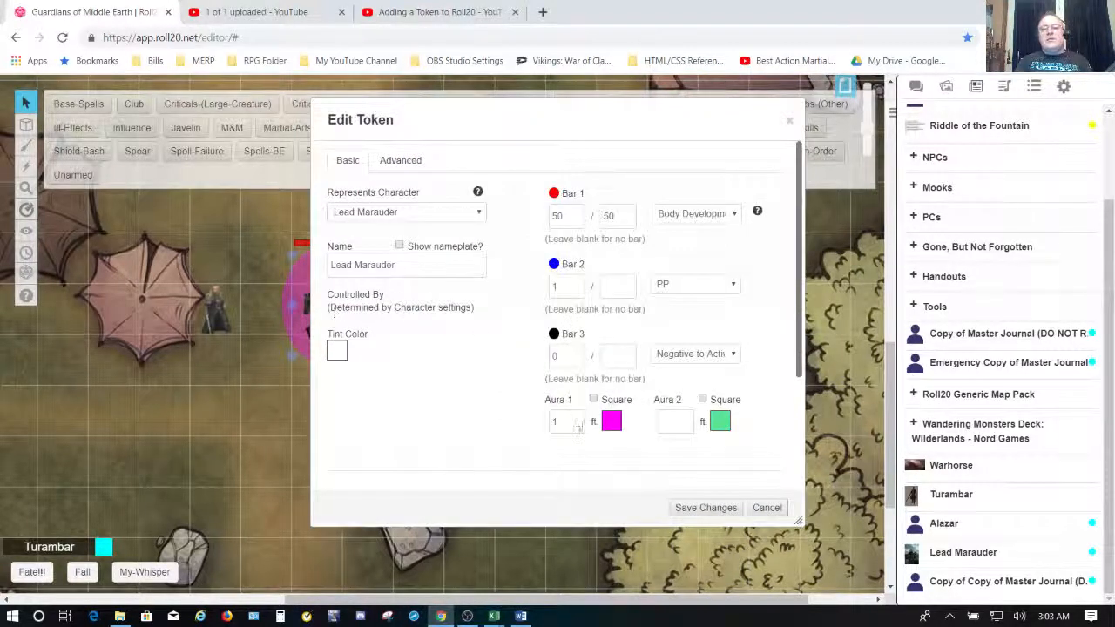
{"action": "left_click", "coordinate": [573, 430]}
{"action": "key", "text": "BackSpace"}
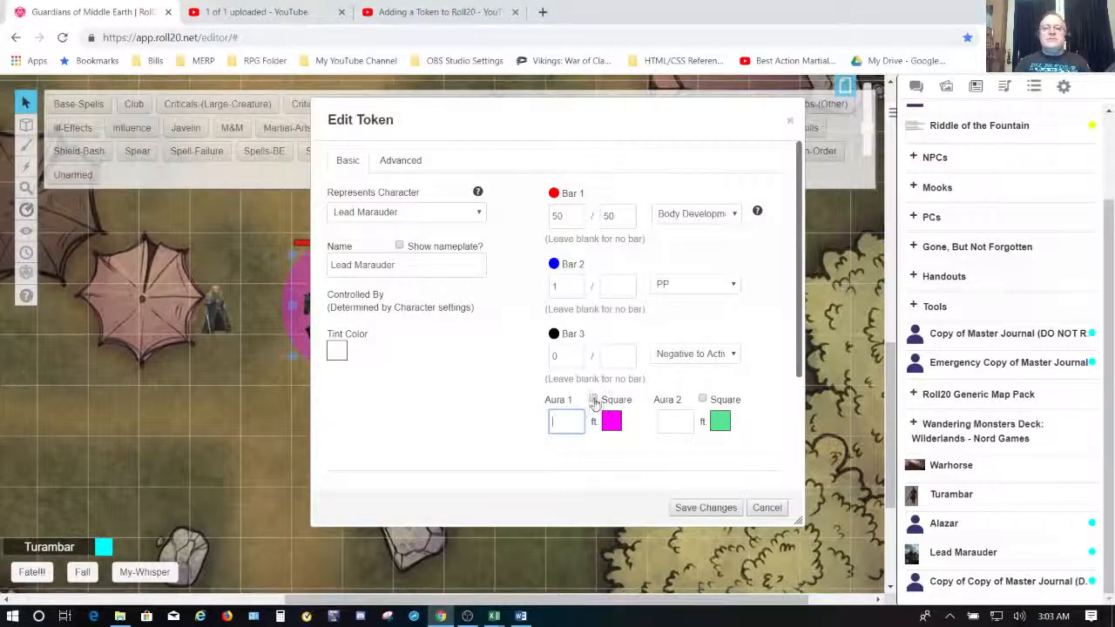
{"action": "left_click", "coordinate": [598, 402]}
{"action": "left_click", "coordinate": [595, 400]}
{"action": "left_click", "coordinate": [582, 421]}
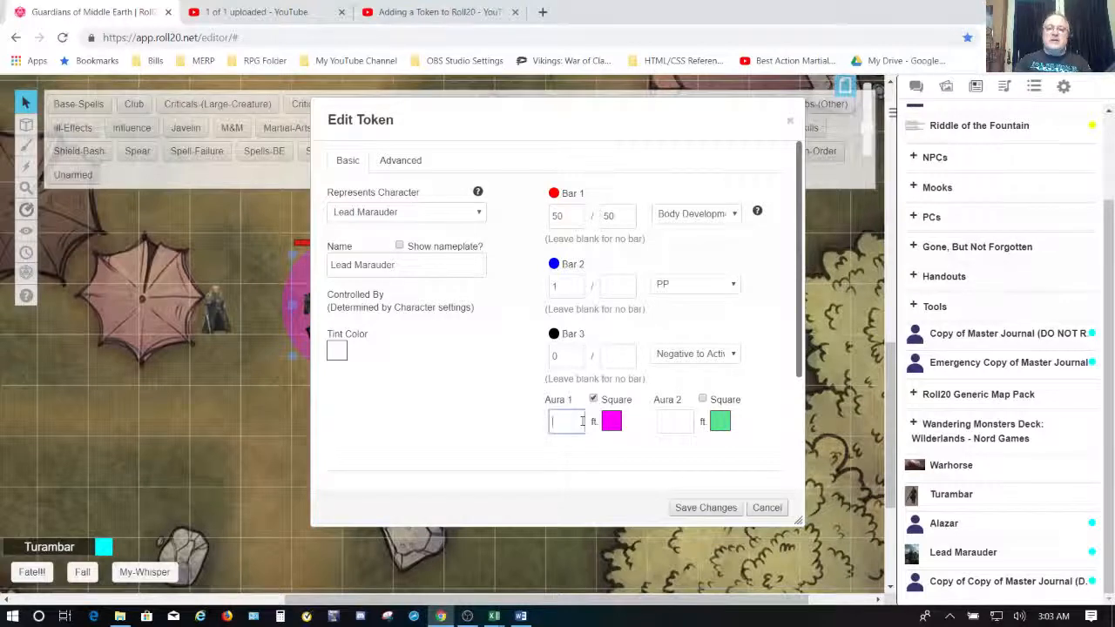
{"action": "type", "text": "1"}
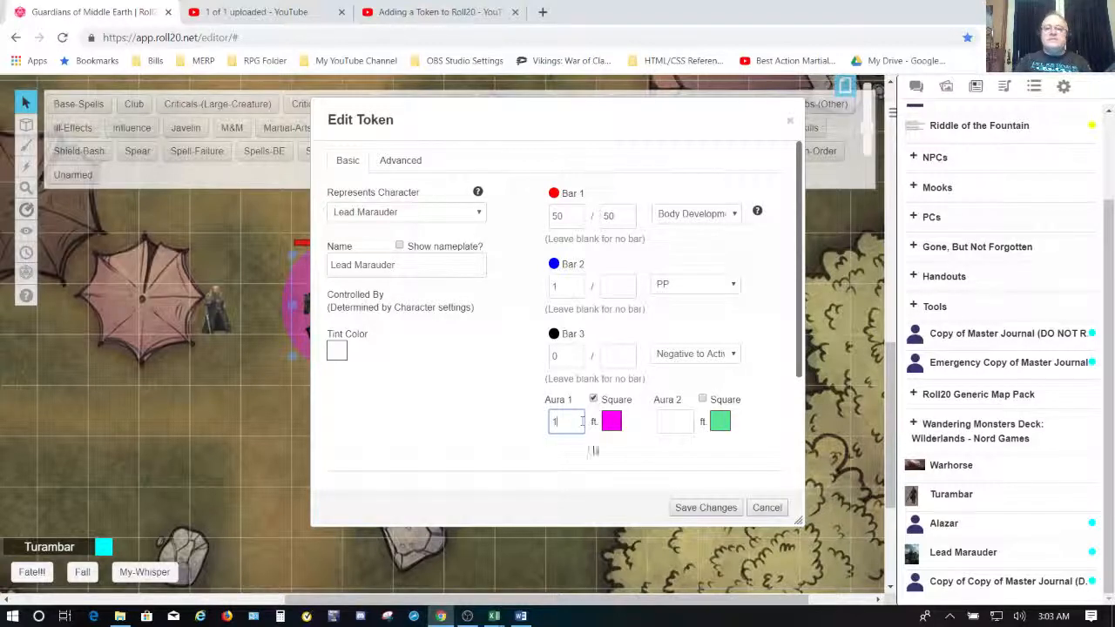
{"action": "left_click", "coordinate": [706, 508]}
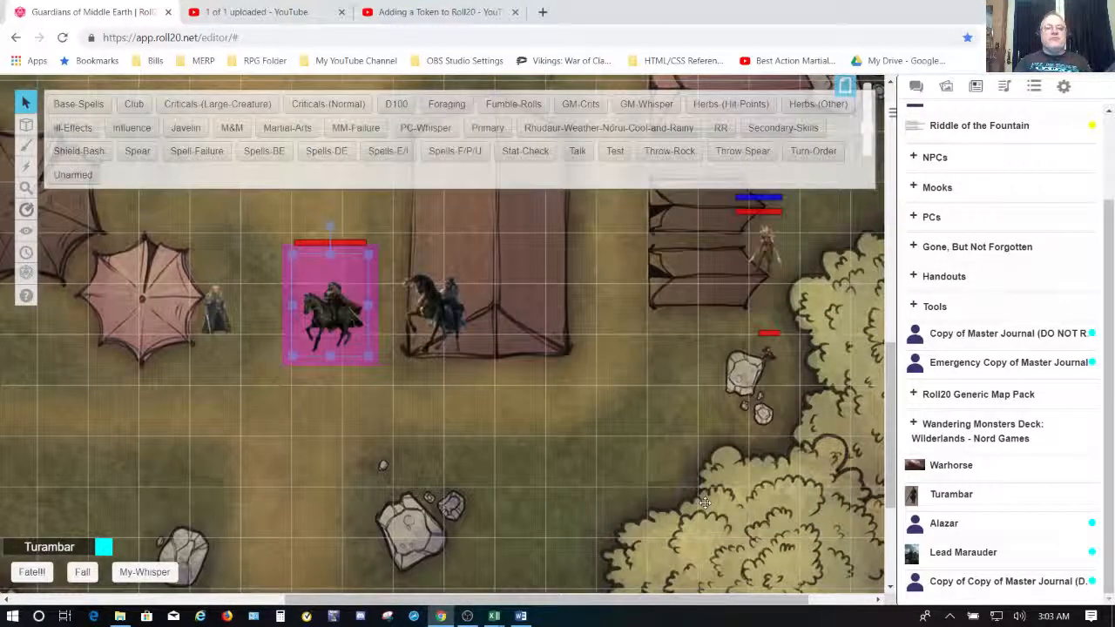
Set the square Aura 1 radius of the Lead Marauder token to .5 ft and save the changes.
{"action": "double_click", "coordinate": [347, 320]}
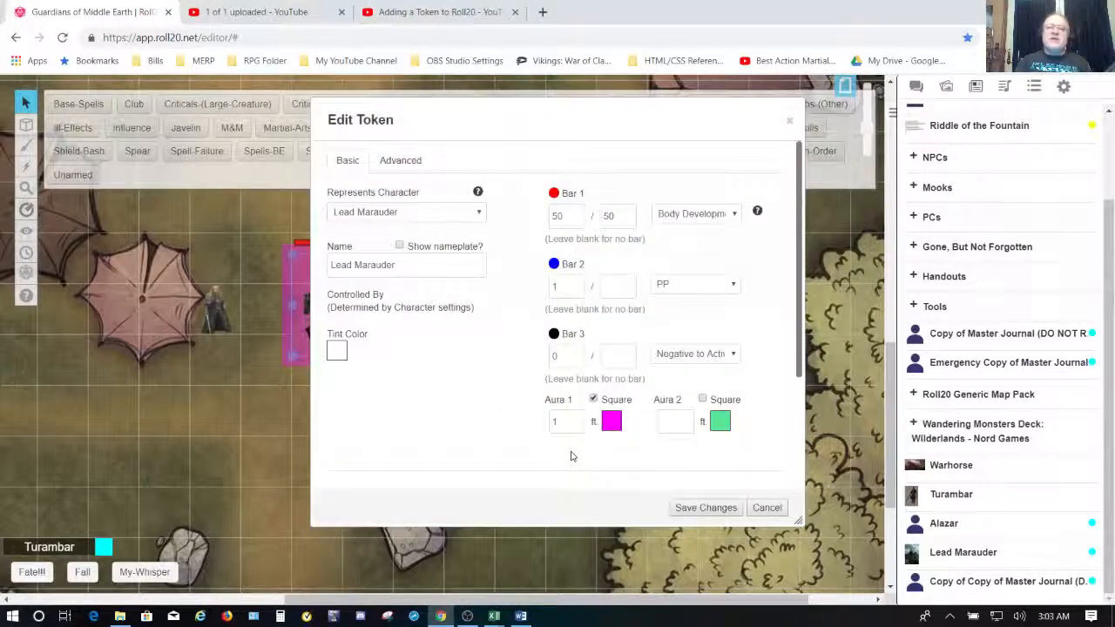
{"action": "left_click", "coordinate": [570, 423]}
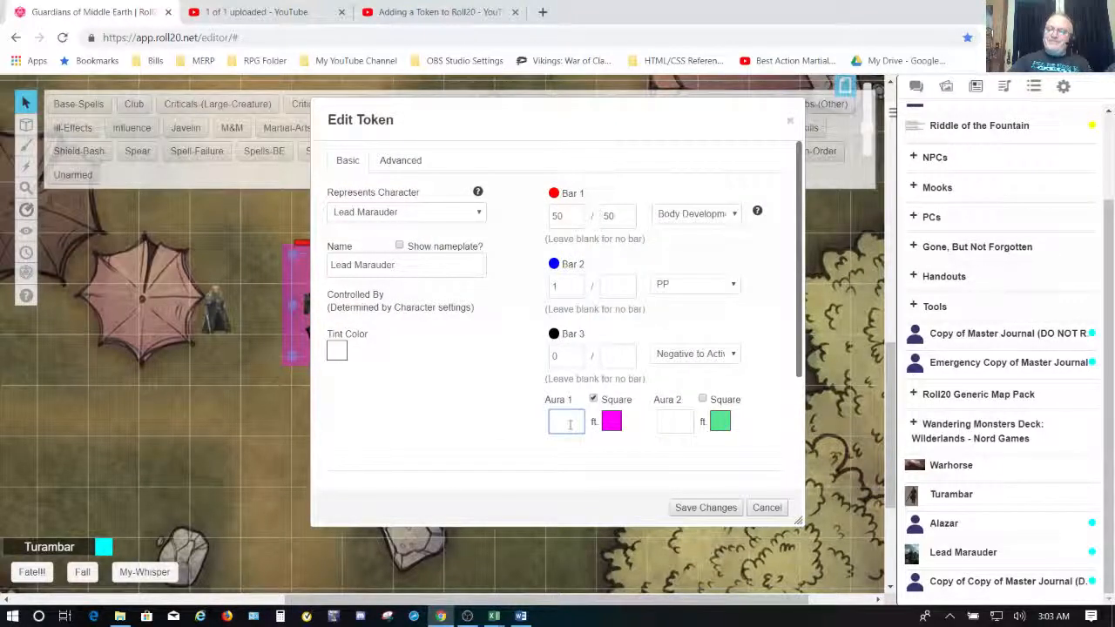
{"action": "type", "text": "5"}
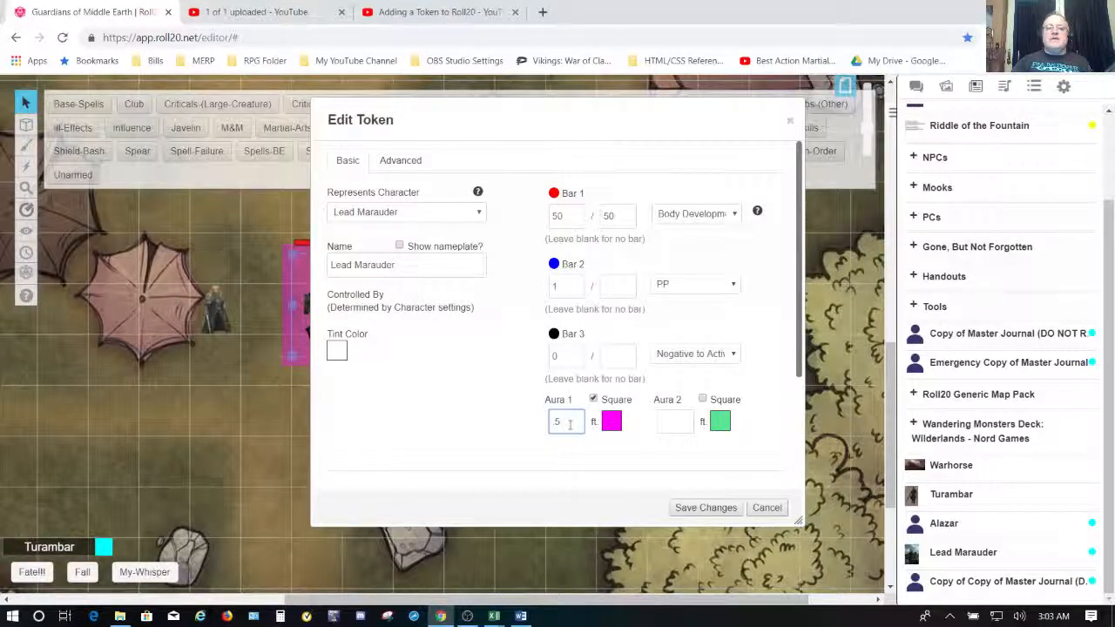
{"action": "key", "text": "Tab"}
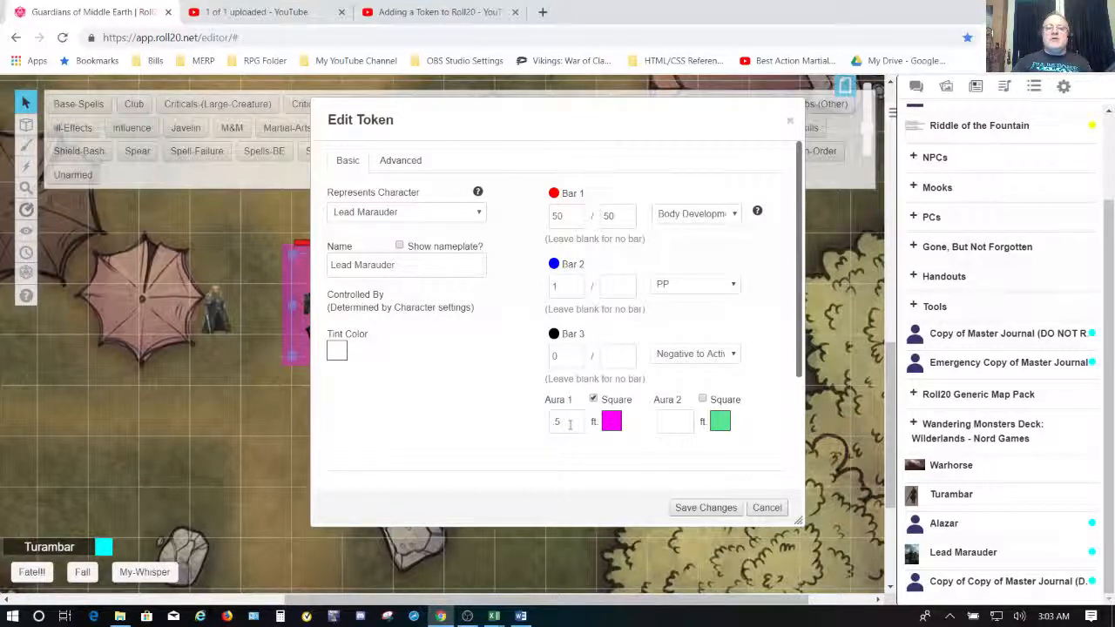
{"action": "left_click", "coordinate": [706, 508]}
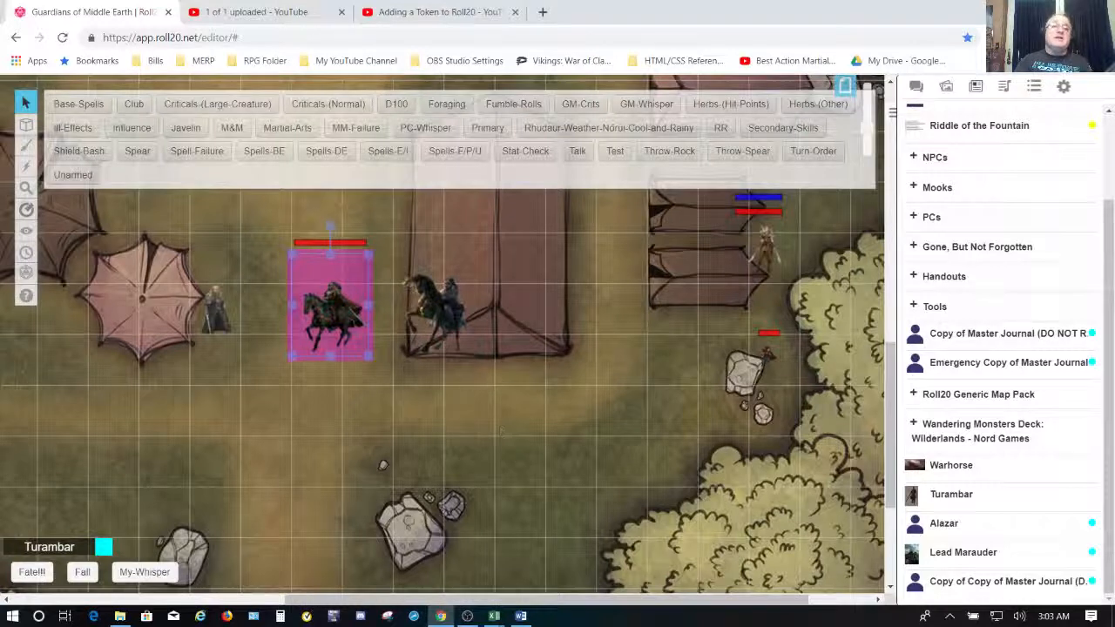
Set the square Aura 1 radius of the Lead Marauder token to 10 ft and save the changes.
{"action": "double_click", "coordinate": [332, 318]}
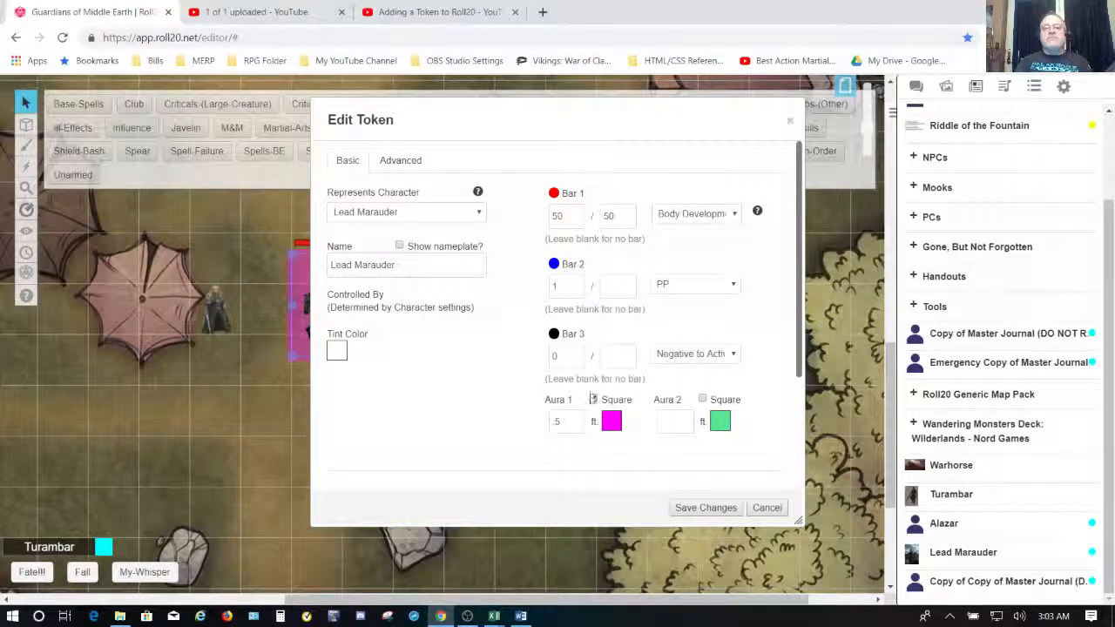
{"action": "left_click", "coordinate": [572, 419]}
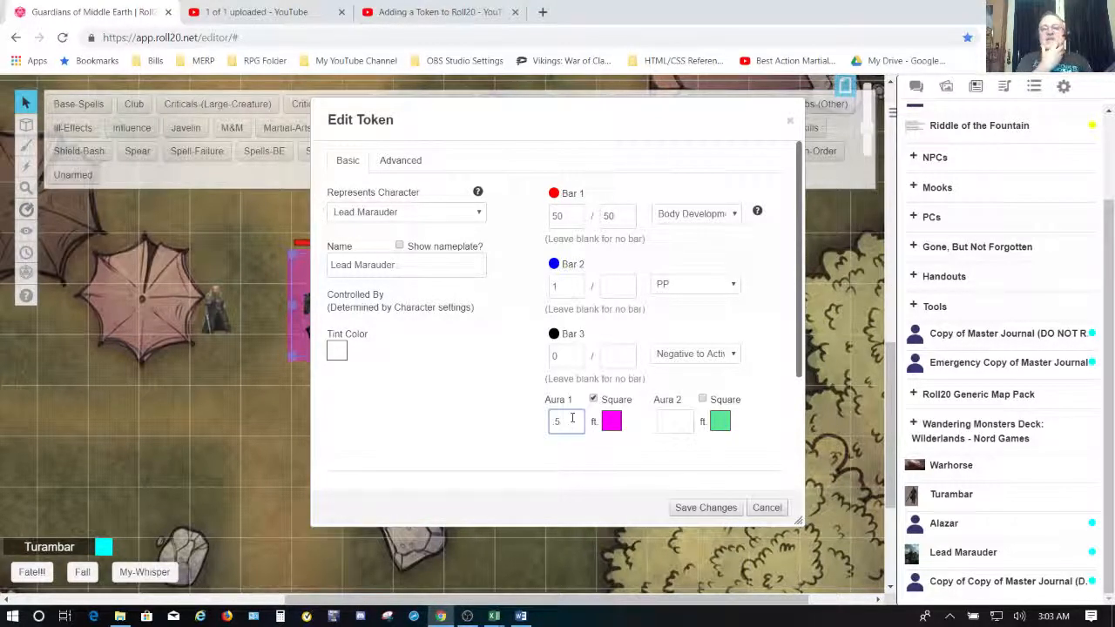
{"action": "key", "text": "BackSpace"}
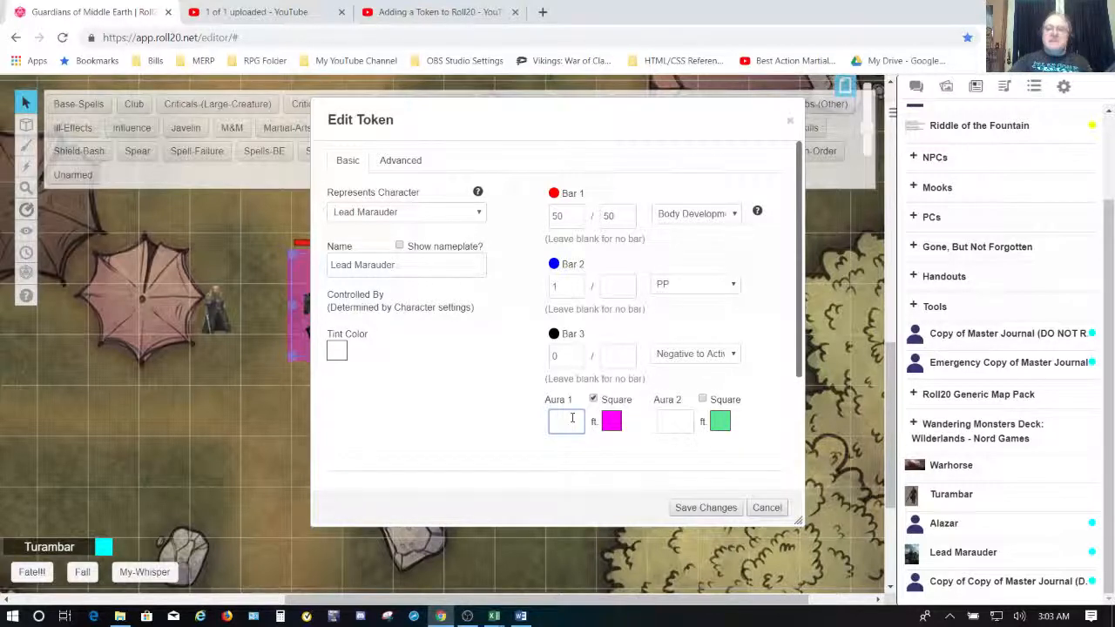
{"action": "type", "text": "10"}
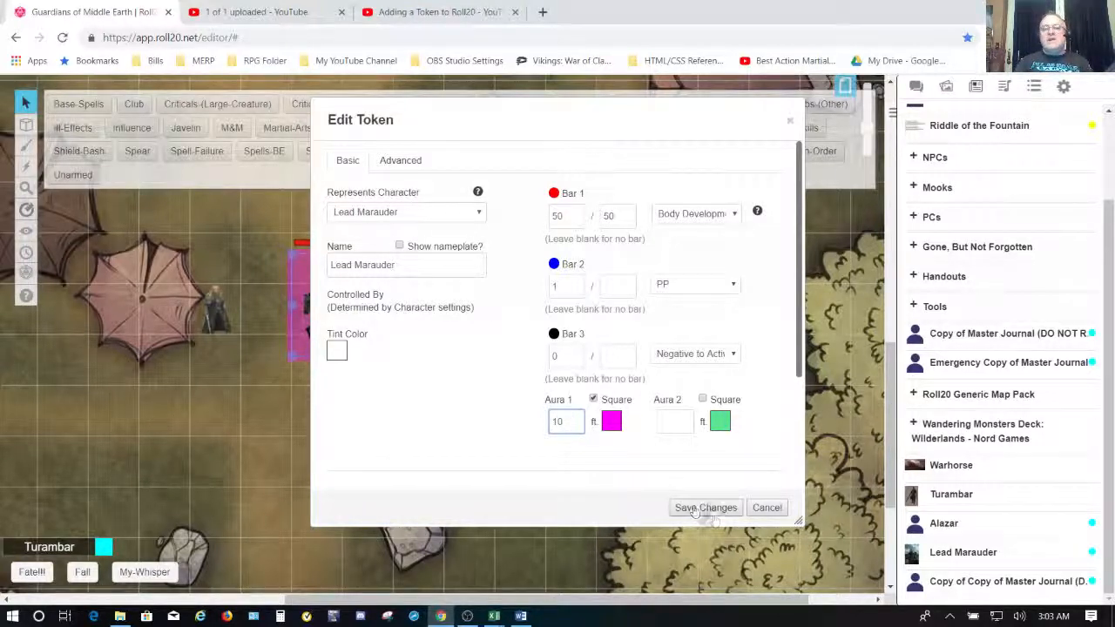
{"action": "left_click", "coordinate": [705, 508]}
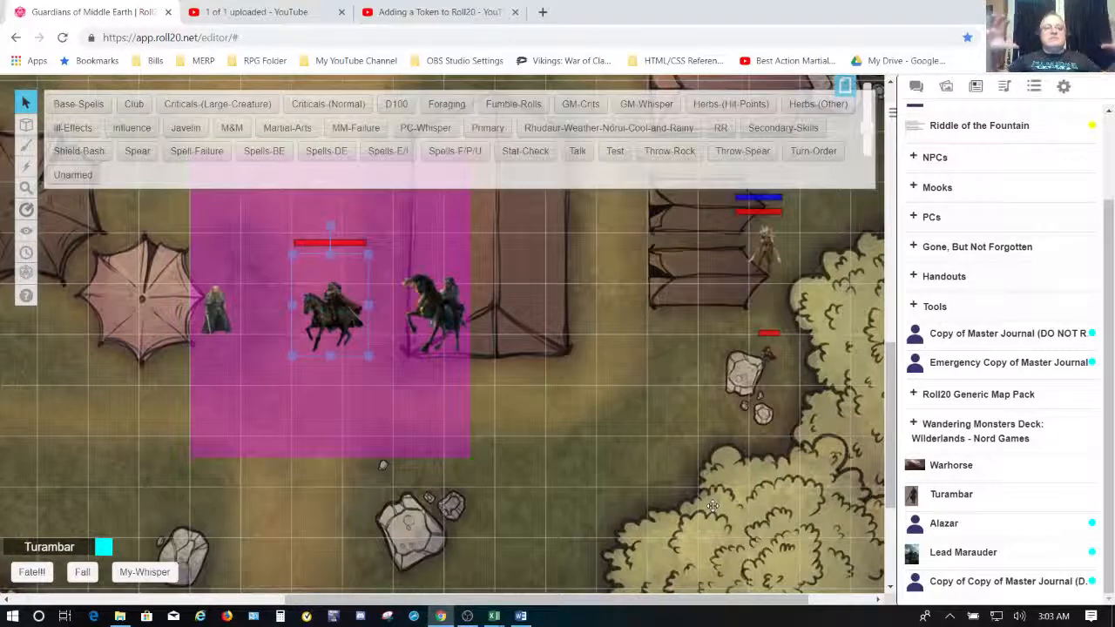
Reopen the Lead Marauder token's settings and set the Aura 1 radius to 0 ft.
{"action": "left_click", "coordinate": [347, 354]}
{"action": "double_click", "coordinate": [347, 354]}
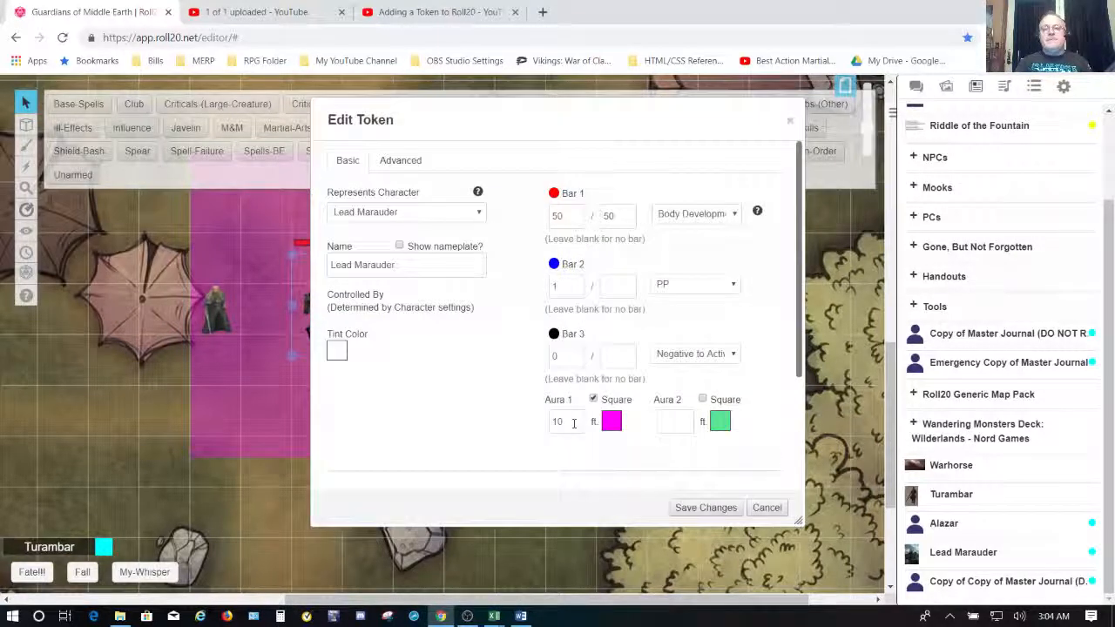
{"action": "left_click", "coordinate": [573, 422]}
{"action": "key", "text": "BackSpace"}
{"action": "key", "text": "BackSpace"}
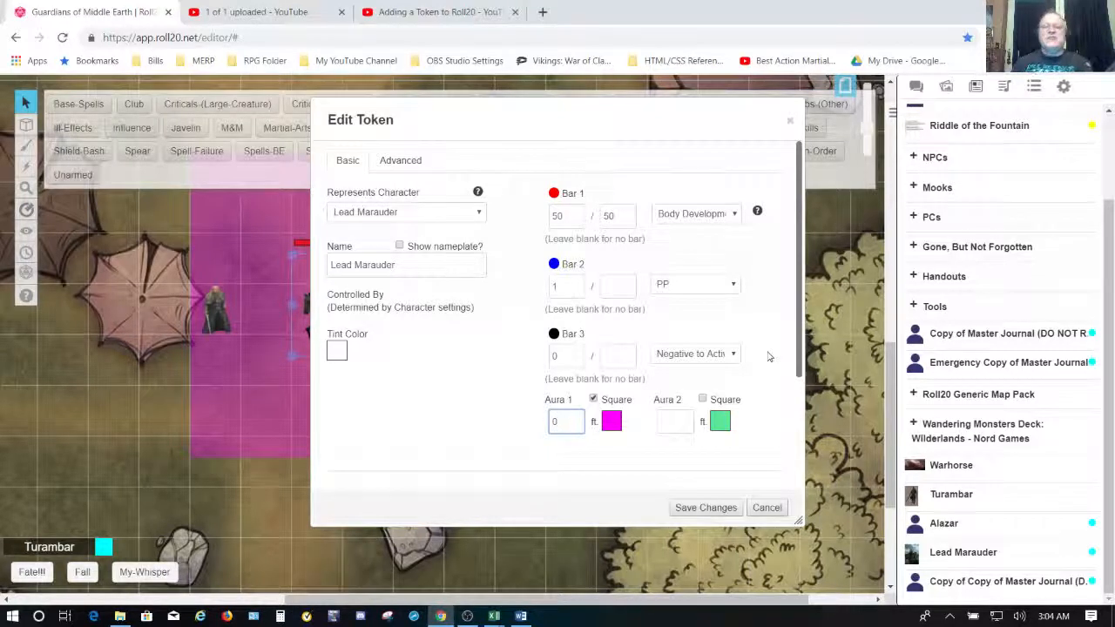
Review the token's player permissions and check in the Lead Marauder journal entry who can see and control the character.
{"action": "left_click", "coordinate": [393, 162]}
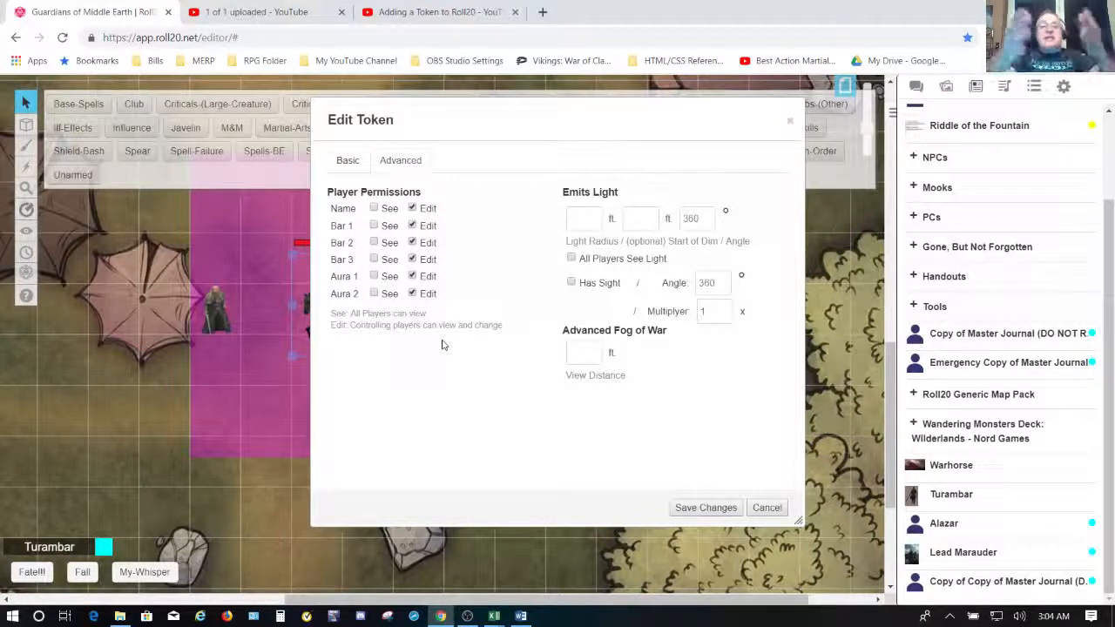
{"action": "left_click", "coordinate": [350, 162]}
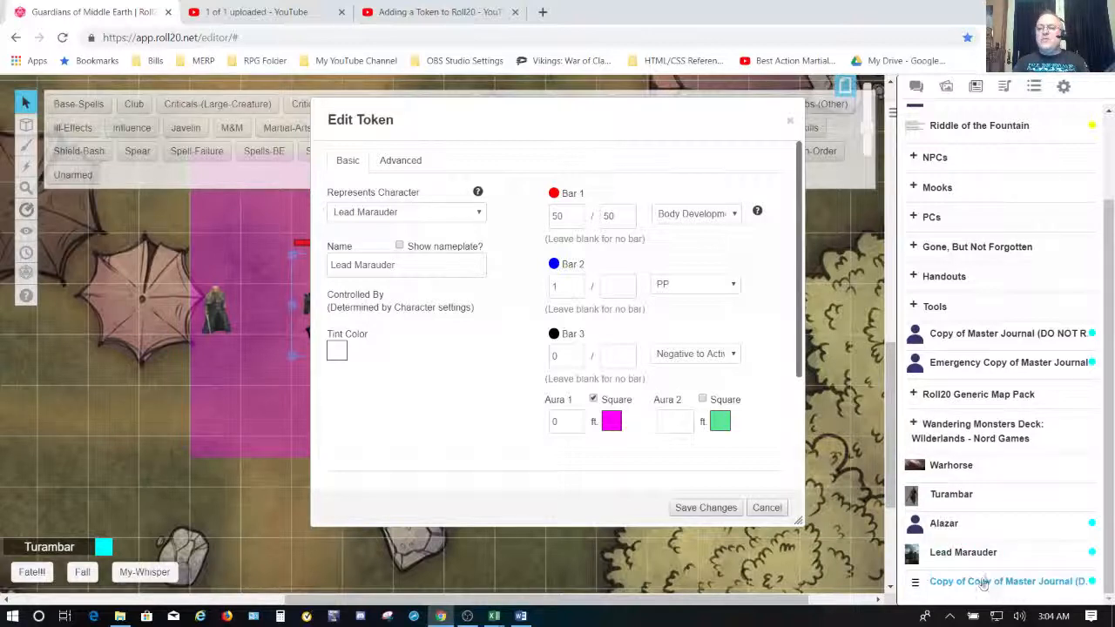
{"action": "left_click", "coordinate": [972, 554]}
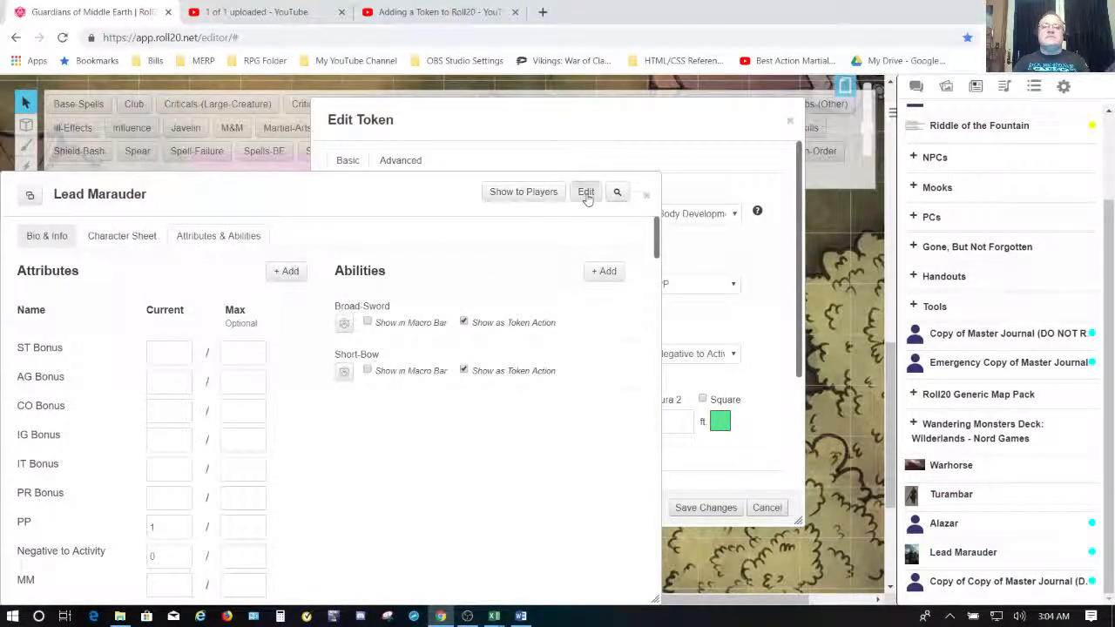
{"action": "left_click", "coordinate": [586, 192]}
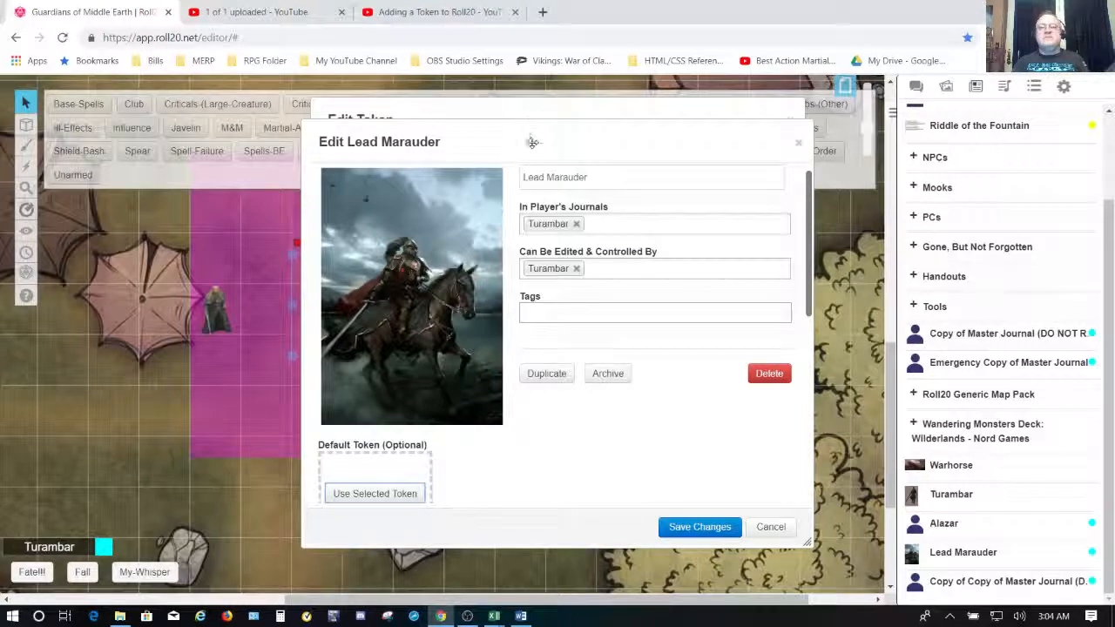
{"action": "left_click_drag", "start_coordinate": [545, 146], "coordinate": [566, 202]}
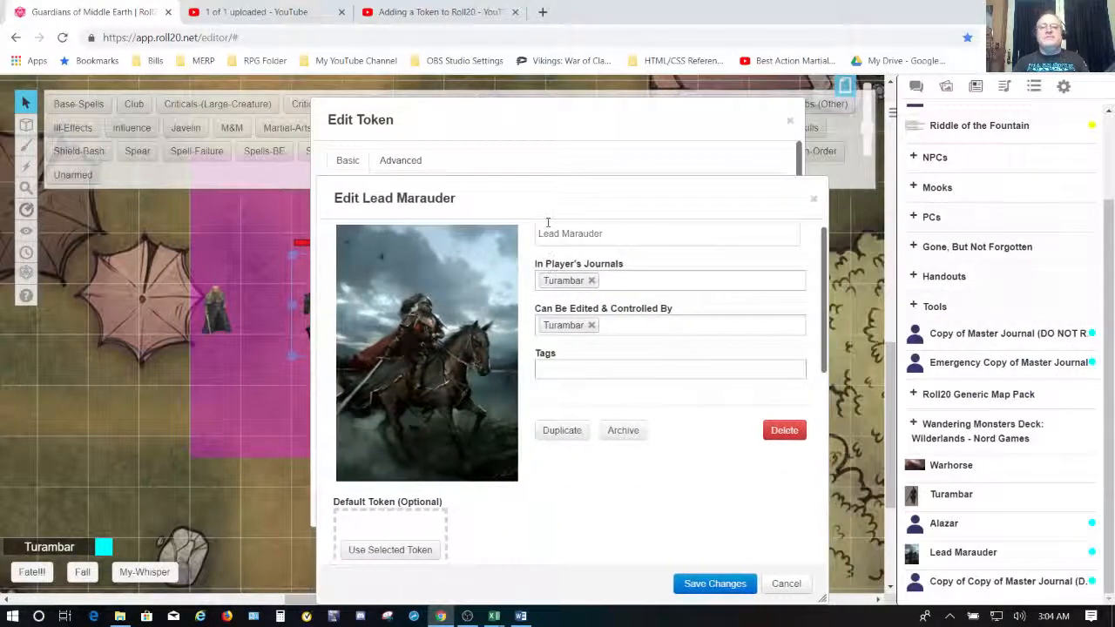
{"action": "left_click", "coordinate": [785, 584]}
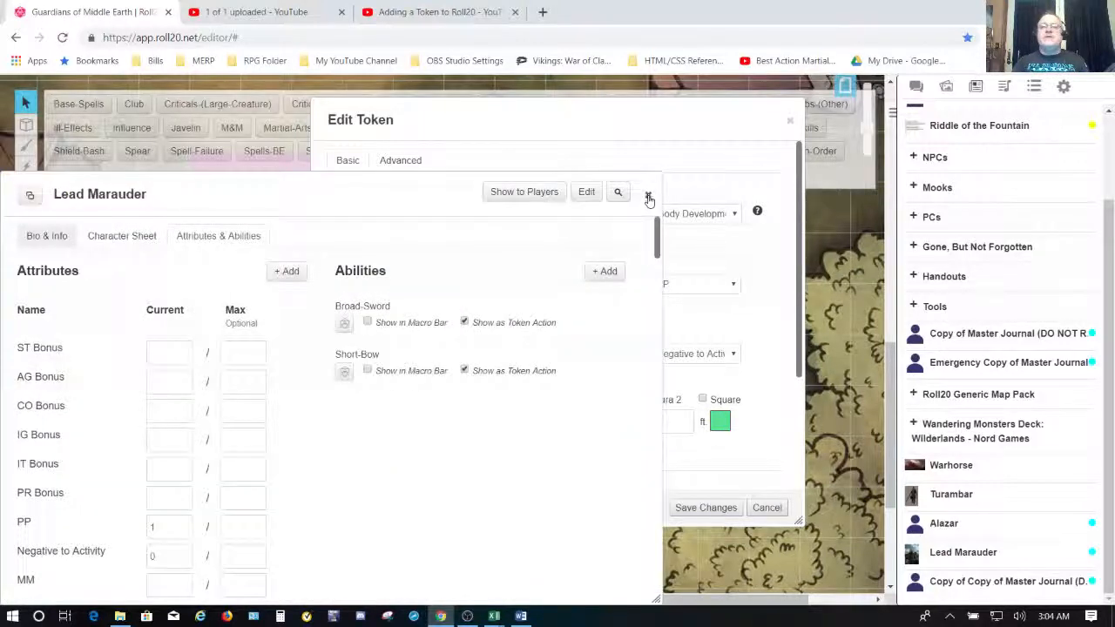
{"action": "left_click", "coordinate": [650, 200]}
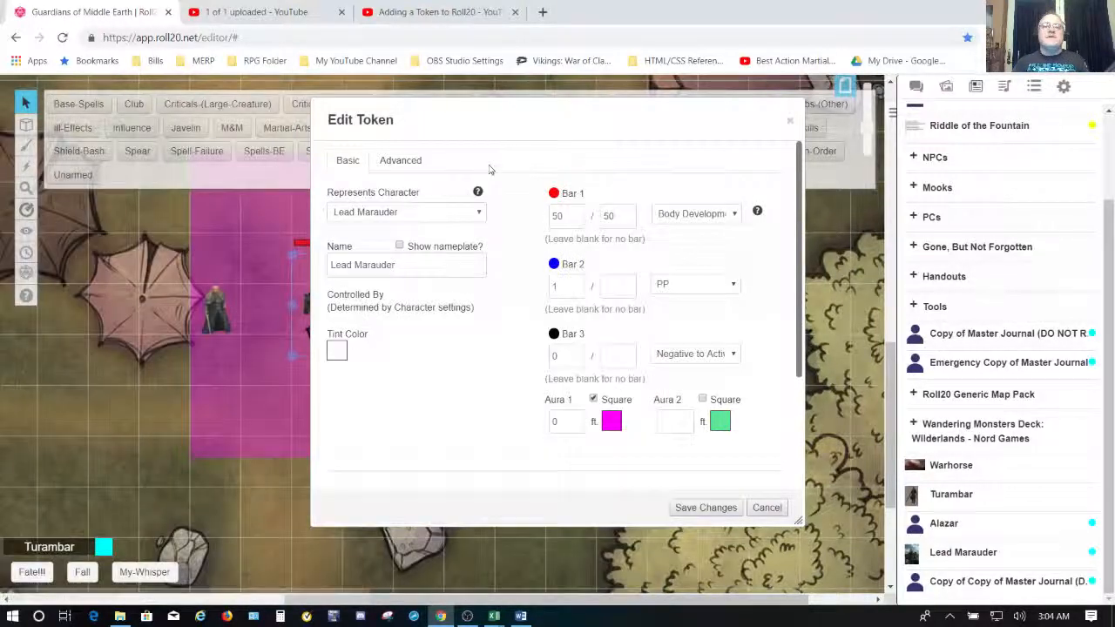
{"action": "left_click", "coordinate": [400, 162]}
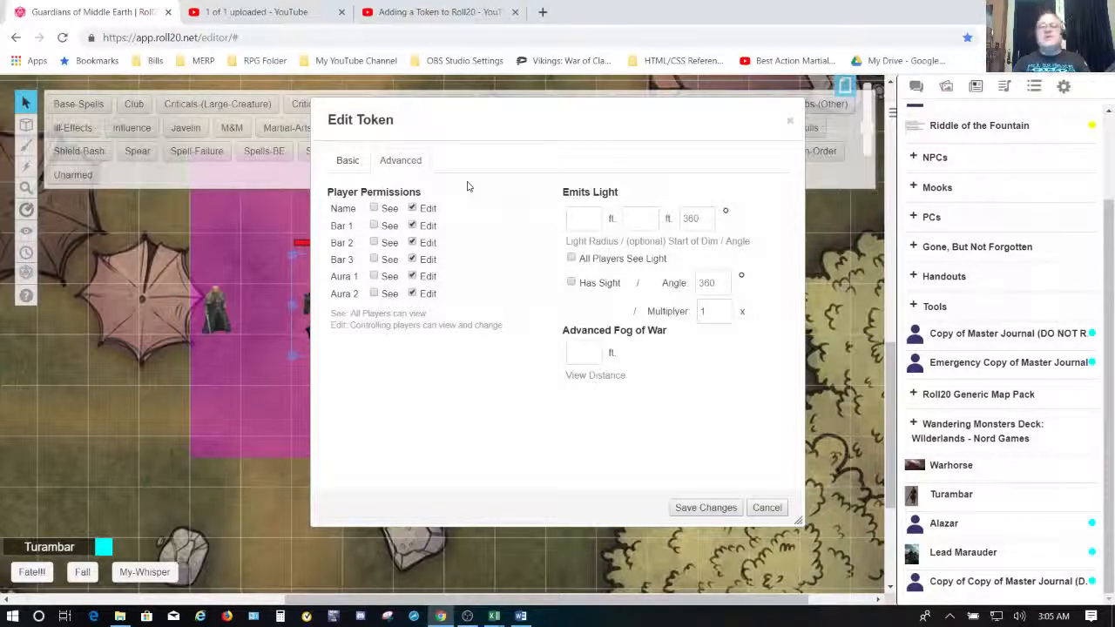
Try the Lead Marauder token's light and sight options, leaving All Players See Light off and Has Sight on.
{"action": "left_click", "coordinate": [590, 223]}
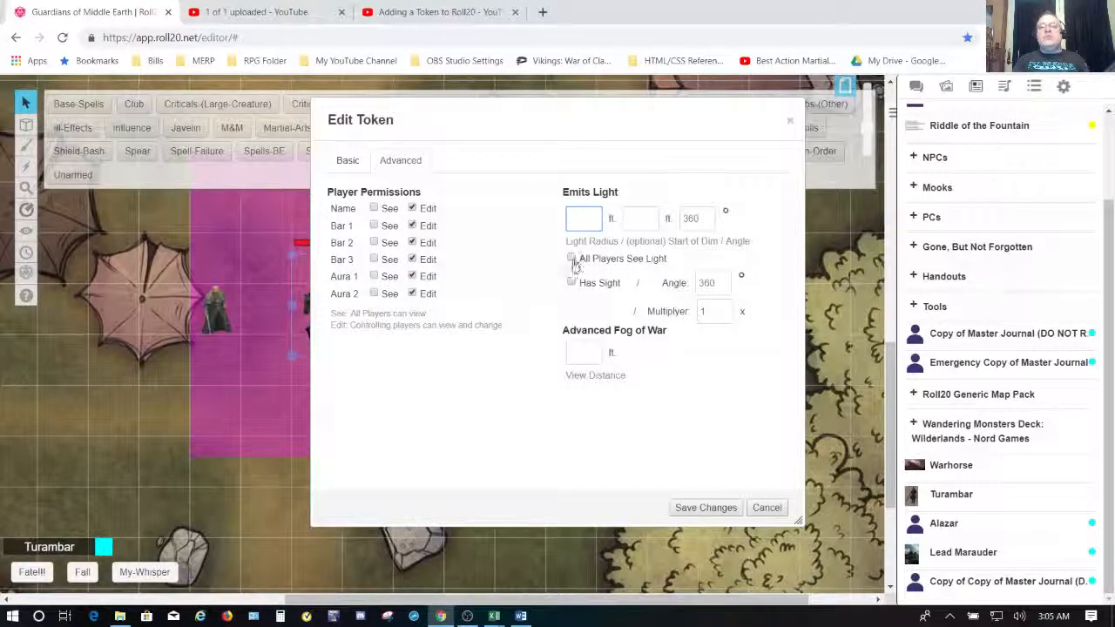
{"action": "left_click", "coordinate": [571, 288]}
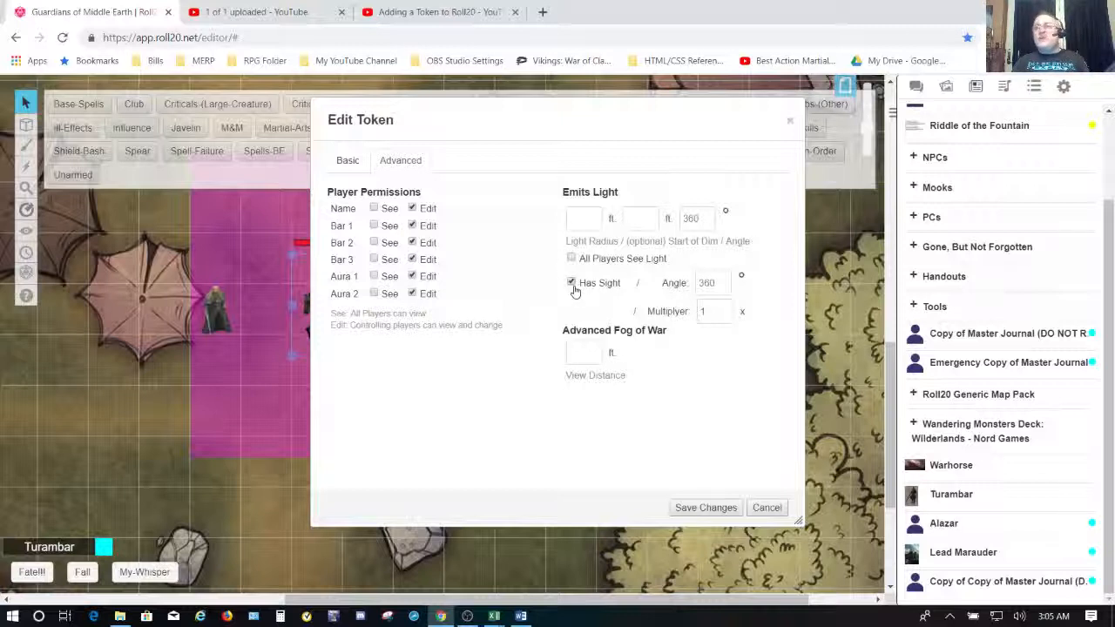
{"action": "left_click", "coordinate": [572, 283]}
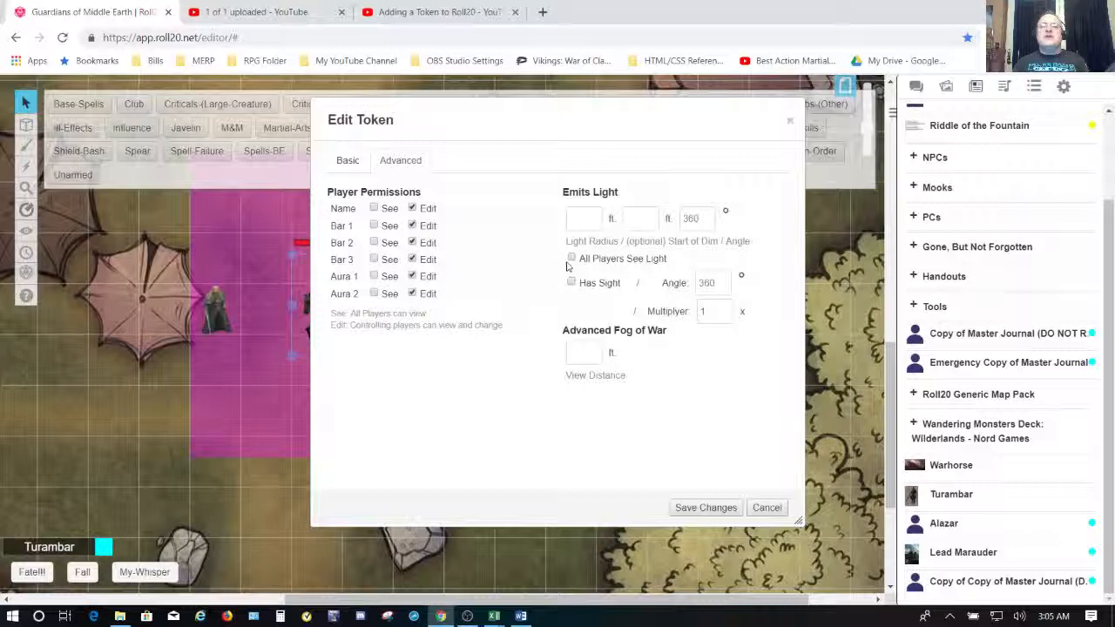
{"action": "left_click", "coordinate": [571, 258]}
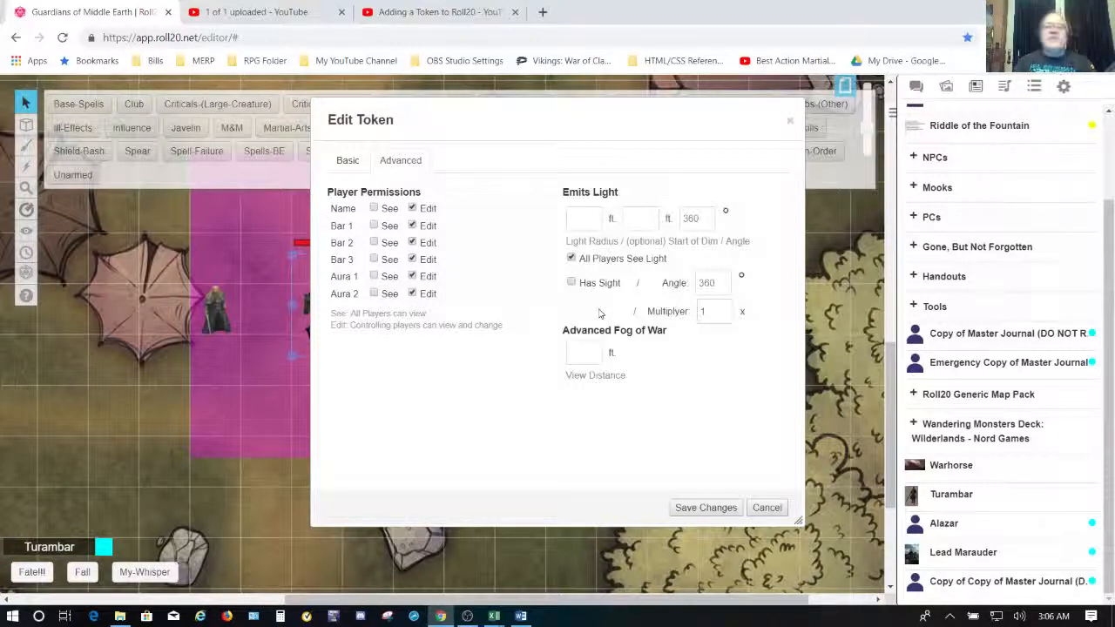
{"action": "left_click", "coordinate": [571, 261]}
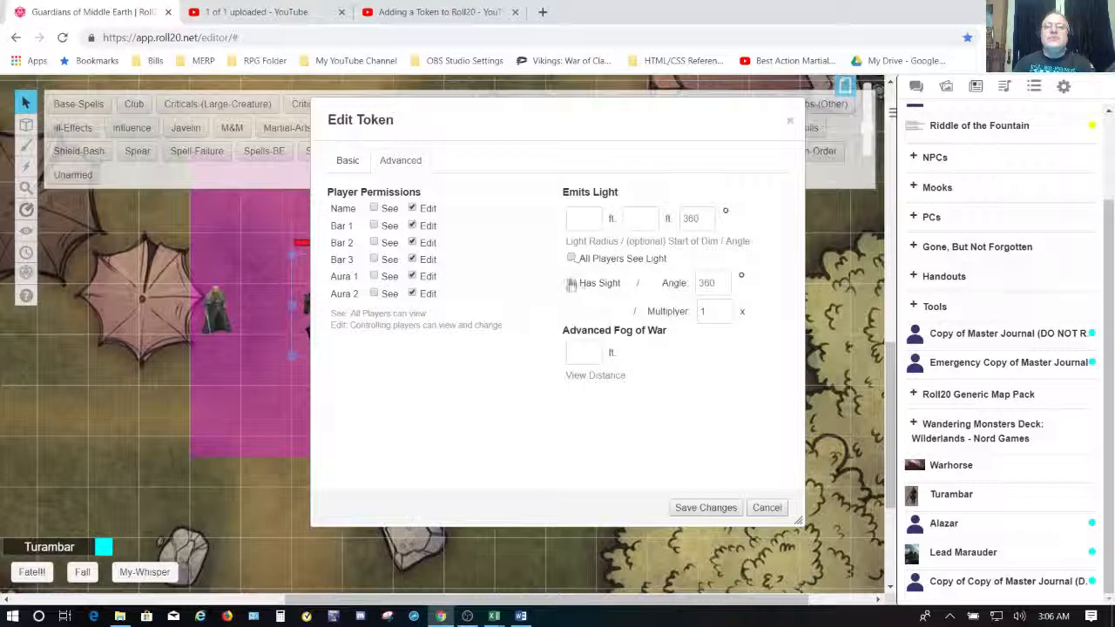
{"action": "left_click", "coordinate": [571, 283]}
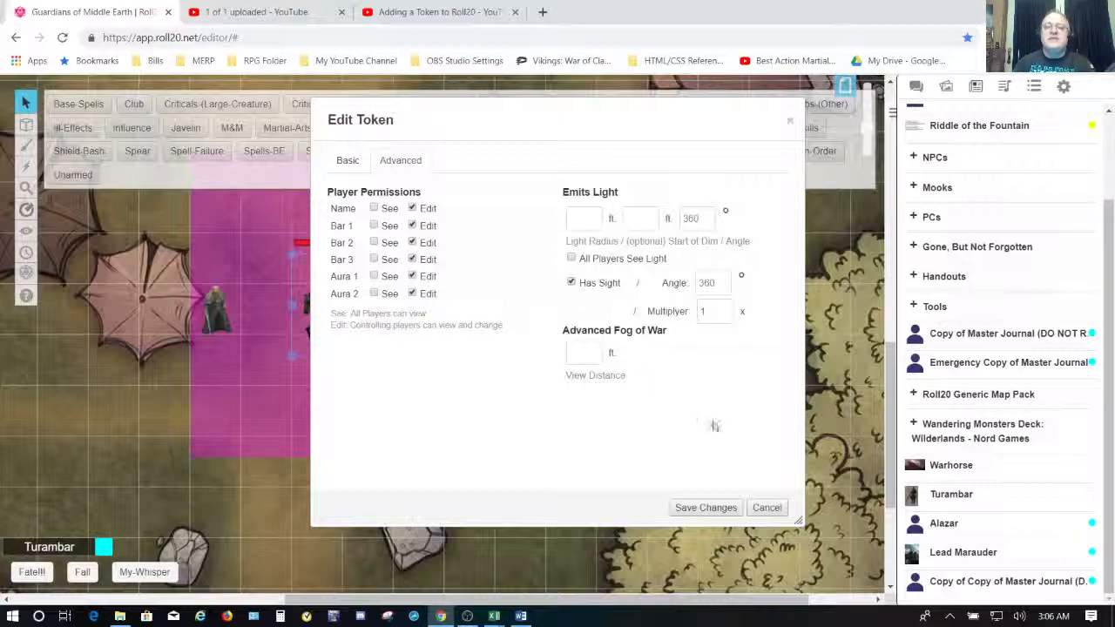
Set the token's emitted light radius to 5 ft with the start of dim at 1 ft.
{"action": "left_click", "coordinate": [585, 216]}
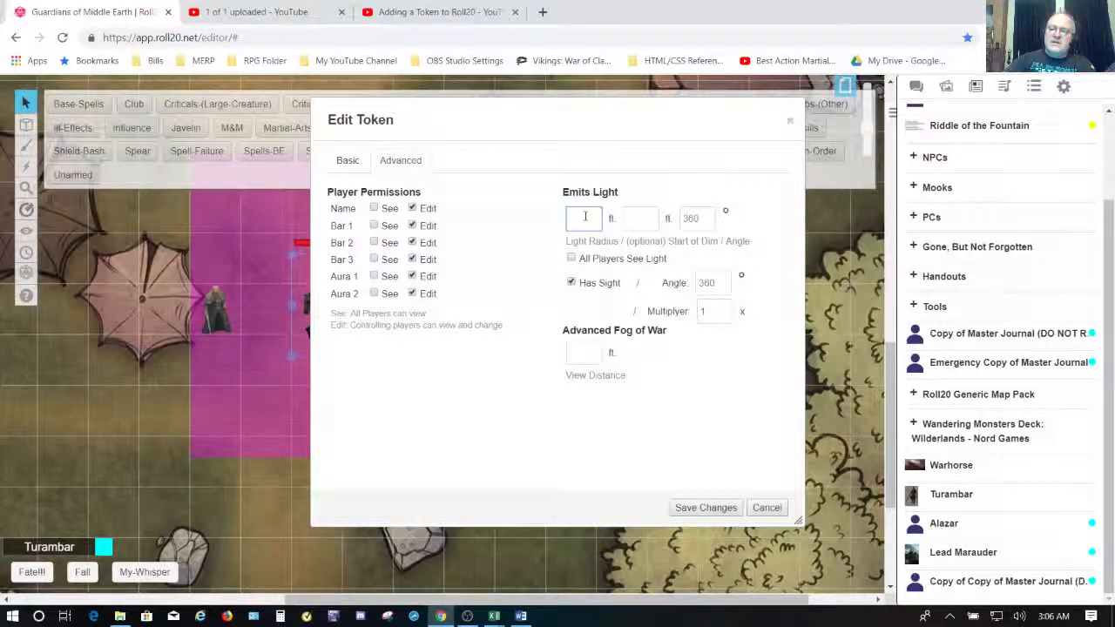
{"action": "type", "text": "10"}
{"action": "key", "text": "BackSpace"}
{"action": "key", "text": "BackSpace"}
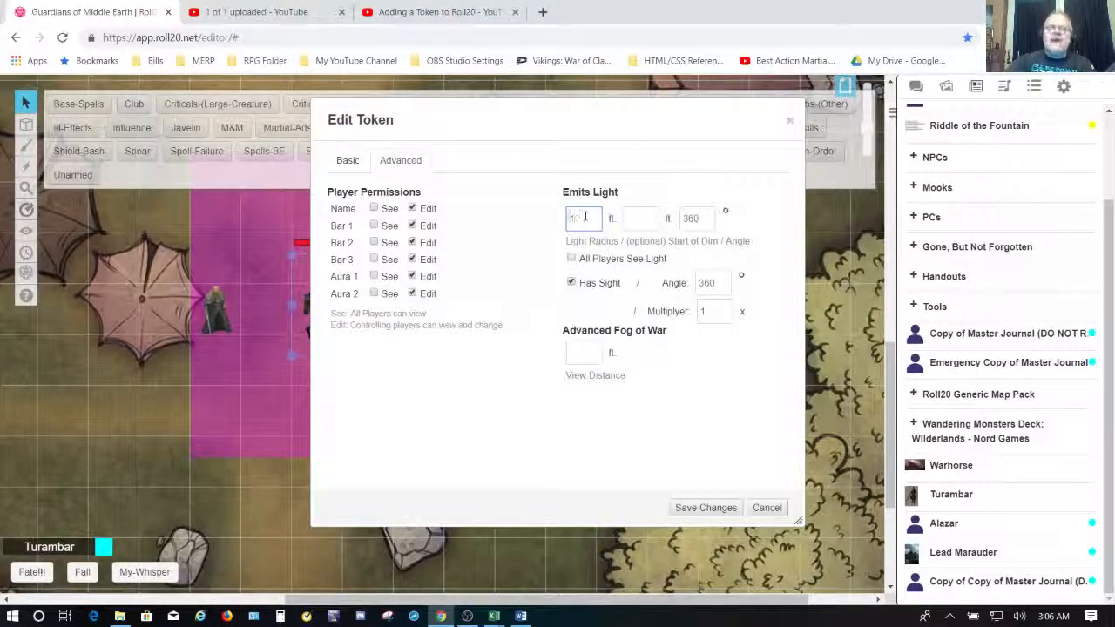
{"action": "type", "text": "5"}
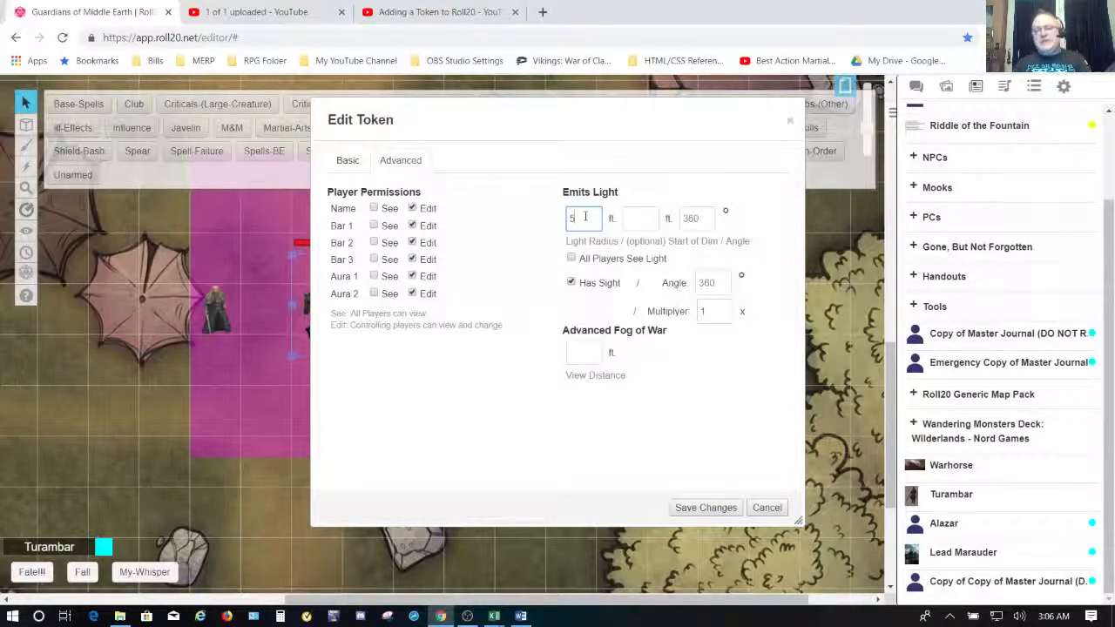
{"action": "key", "text": "Tab"}
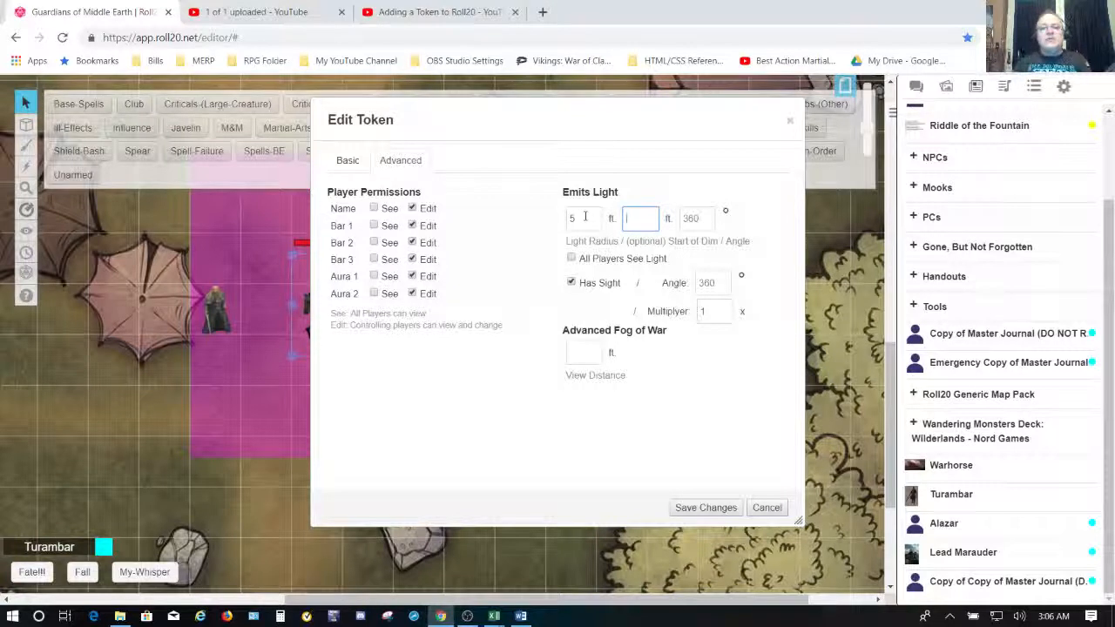
{"action": "type", "text": "1"}
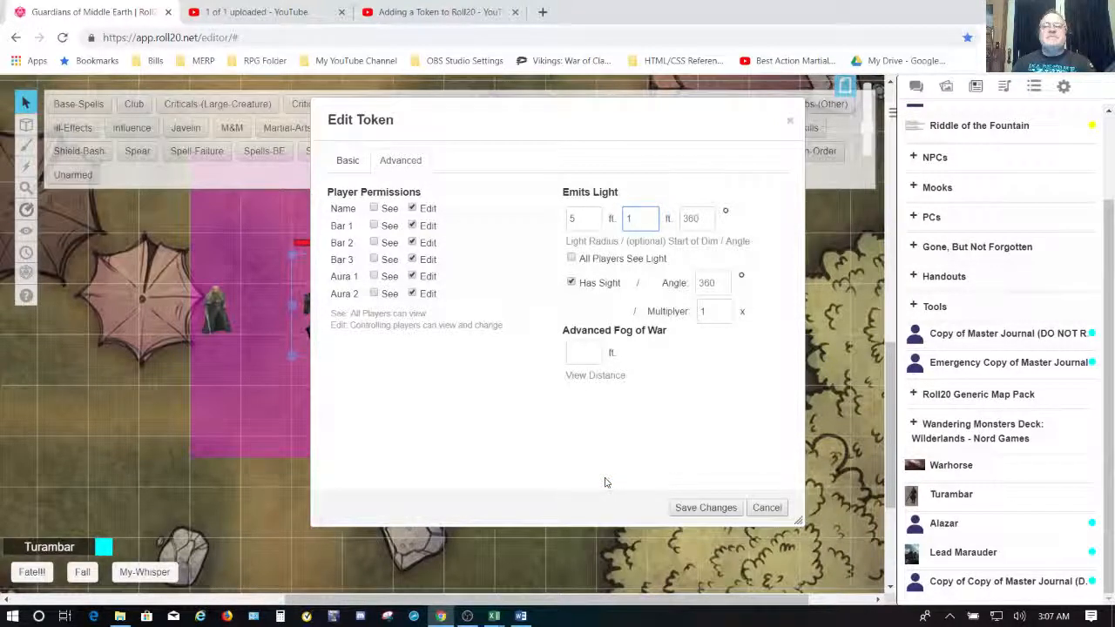
Try unlinking Bars 1, 2 and 3 from their character attributes by setting each to None, and cancel the token edit.
{"action": "left_click", "coordinate": [350, 162]}
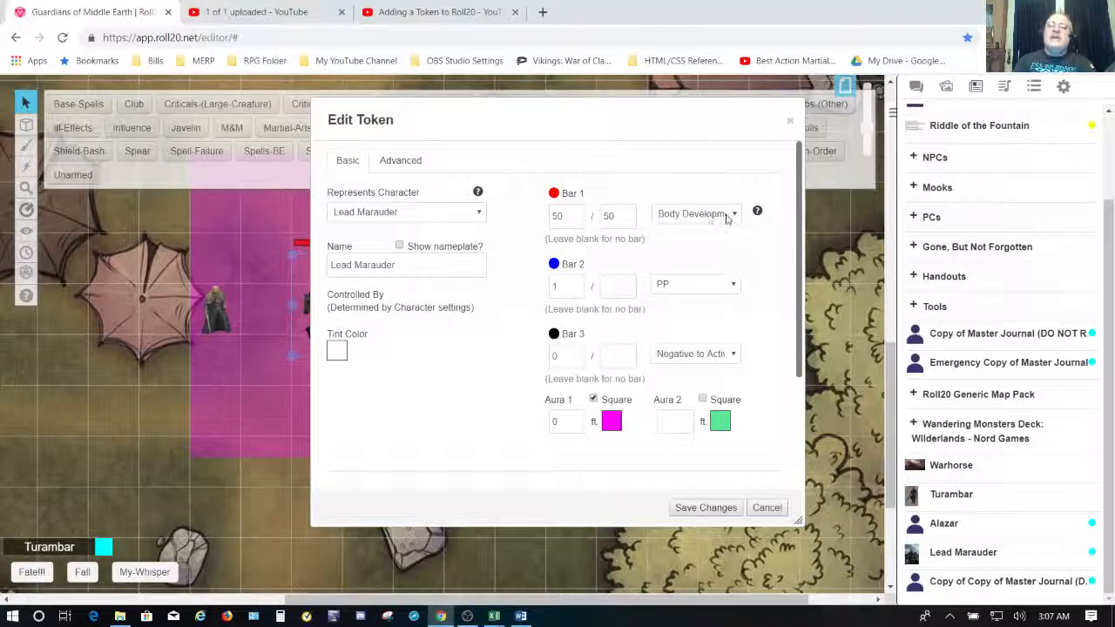
{"action": "left_click", "coordinate": [710, 218]}
{"action": "scroll", "coordinate": [721, 275], "scroll_direction": "up", "scroll_amount": 2}
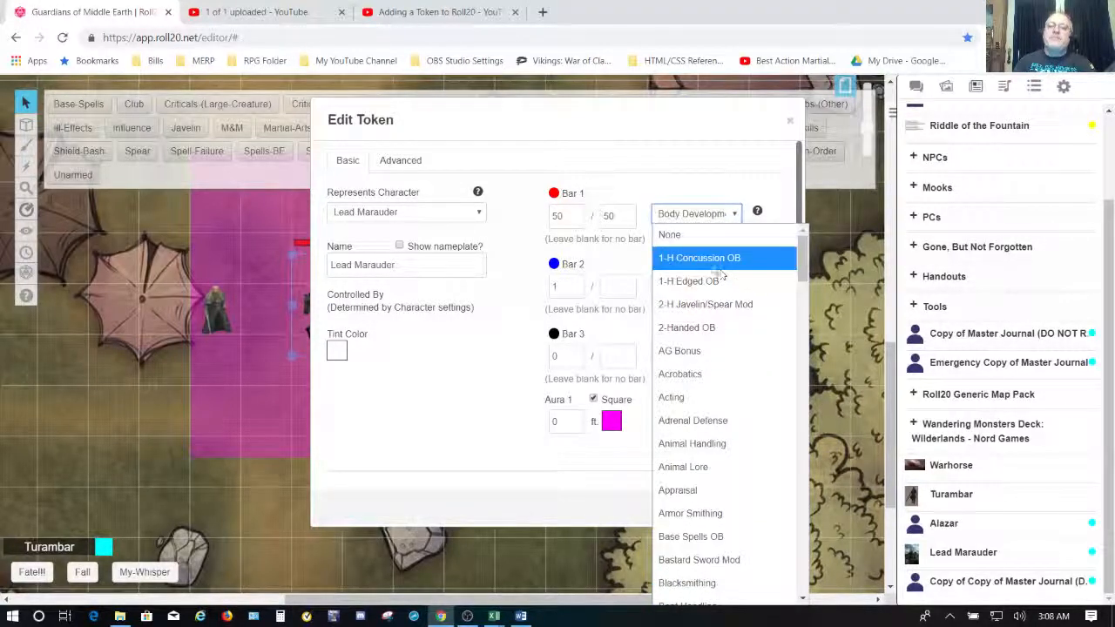
{"action": "left_click", "coordinate": [699, 236]}
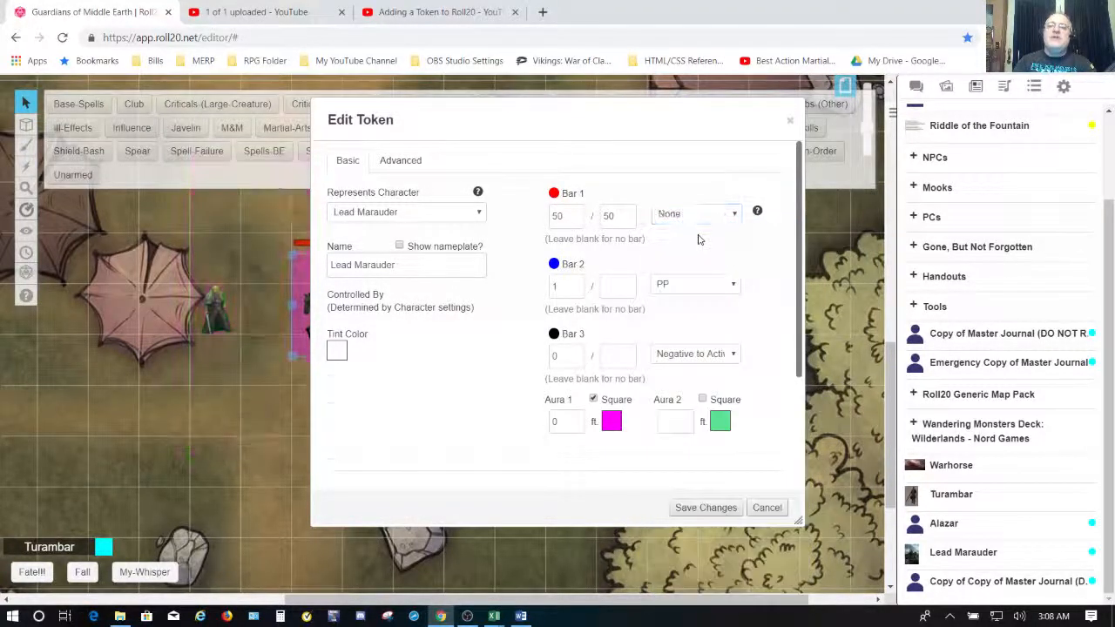
{"action": "left_click", "coordinate": [714, 286]}
{"action": "scroll", "coordinate": [715, 327], "scroll_direction": "up", "scroll_amount": 1}
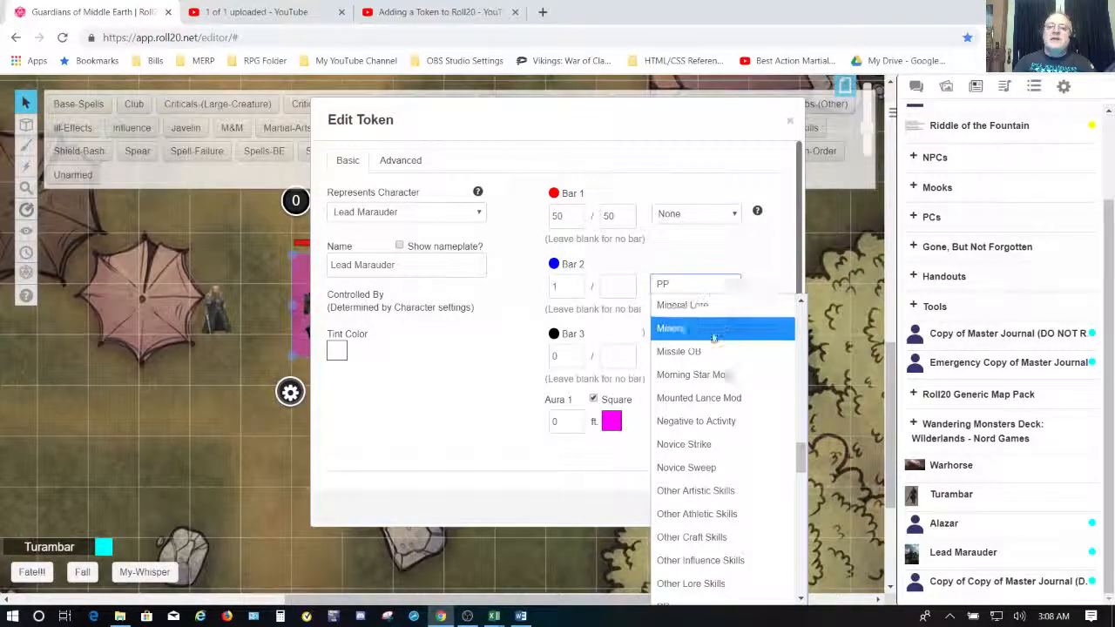
{"action": "scroll", "coordinate": [707, 314], "scroll_direction": "up", "scroll_amount": 20}
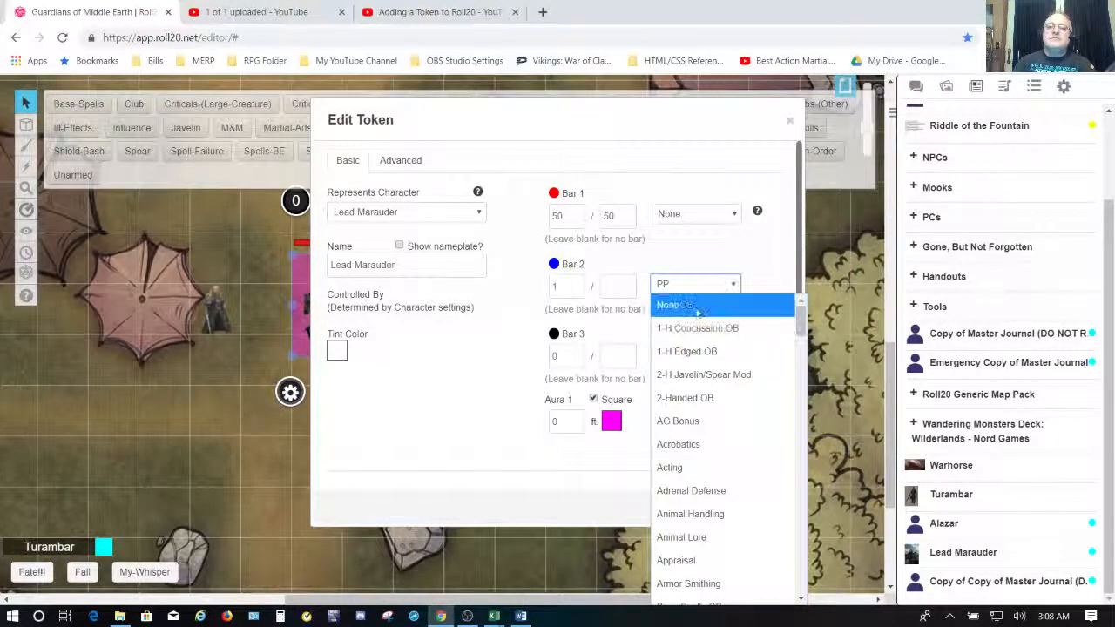
{"action": "left_click", "coordinate": [697, 307]}
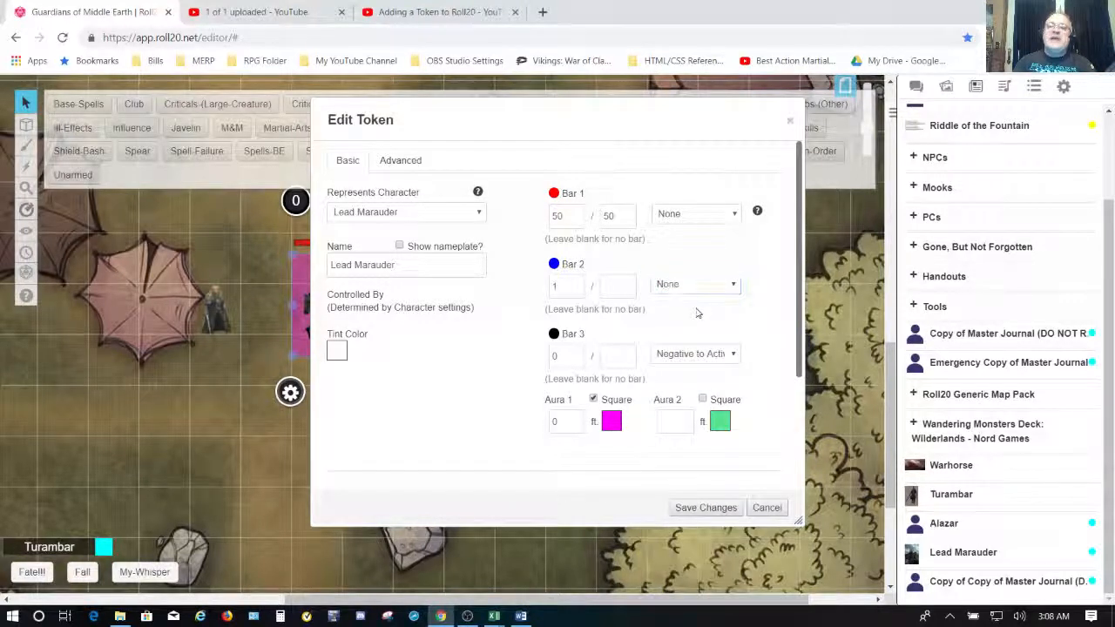
{"action": "left_click", "coordinate": [713, 357]}
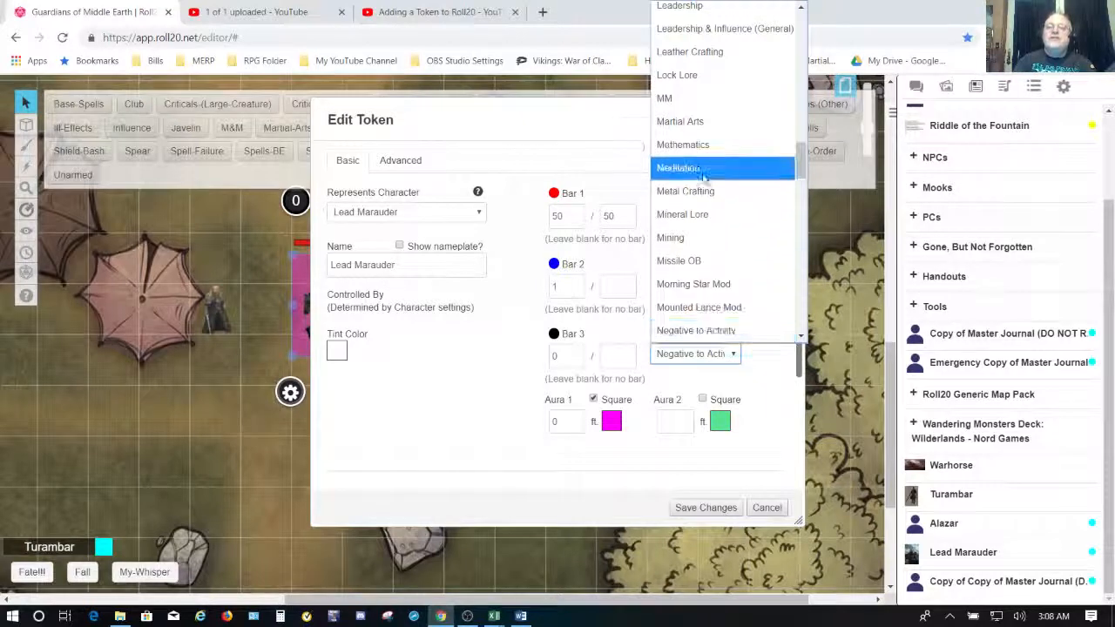
{"action": "scroll", "coordinate": [702, 174], "scroll_direction": "up", "scroll_amount": 15}
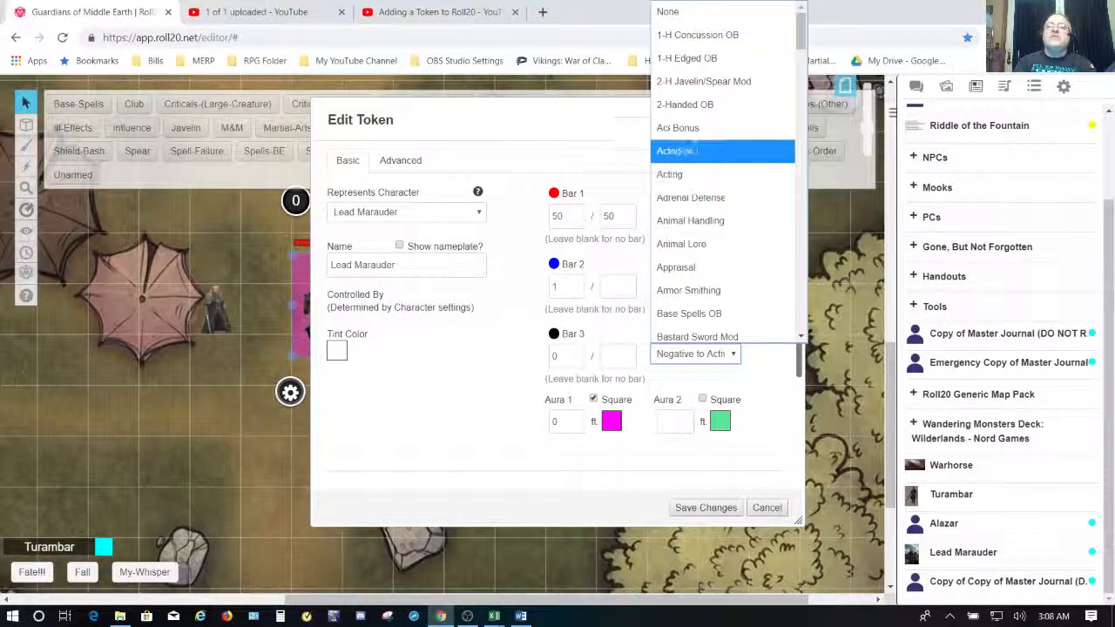
{"action": "left_click", "coordinate": [696, 15]}
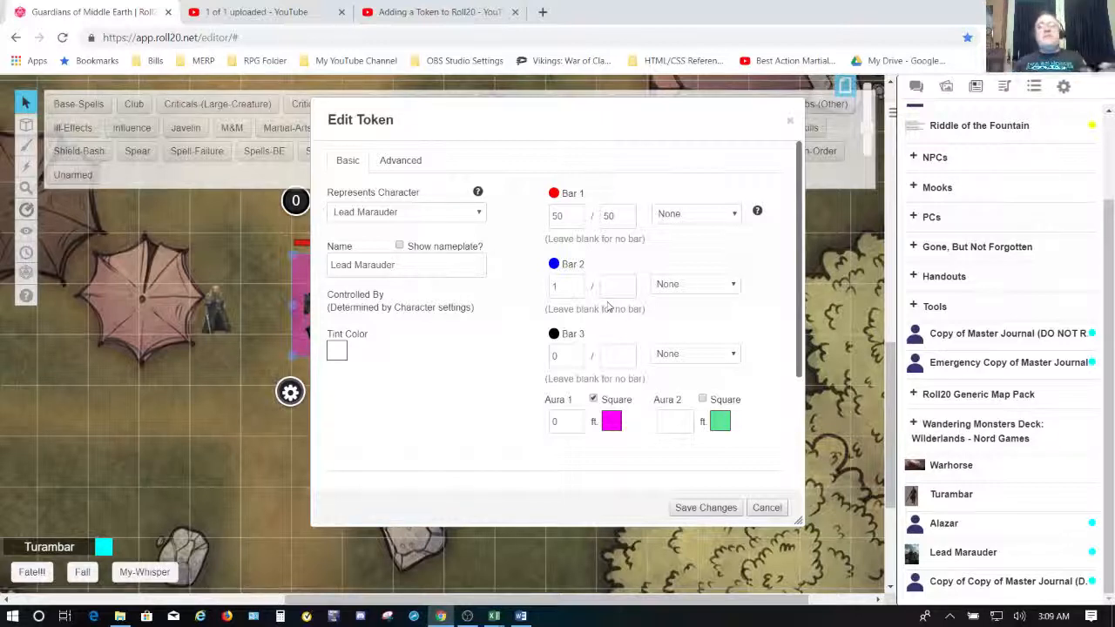
{"action": "left_click", "coordinate": [769, 515]}
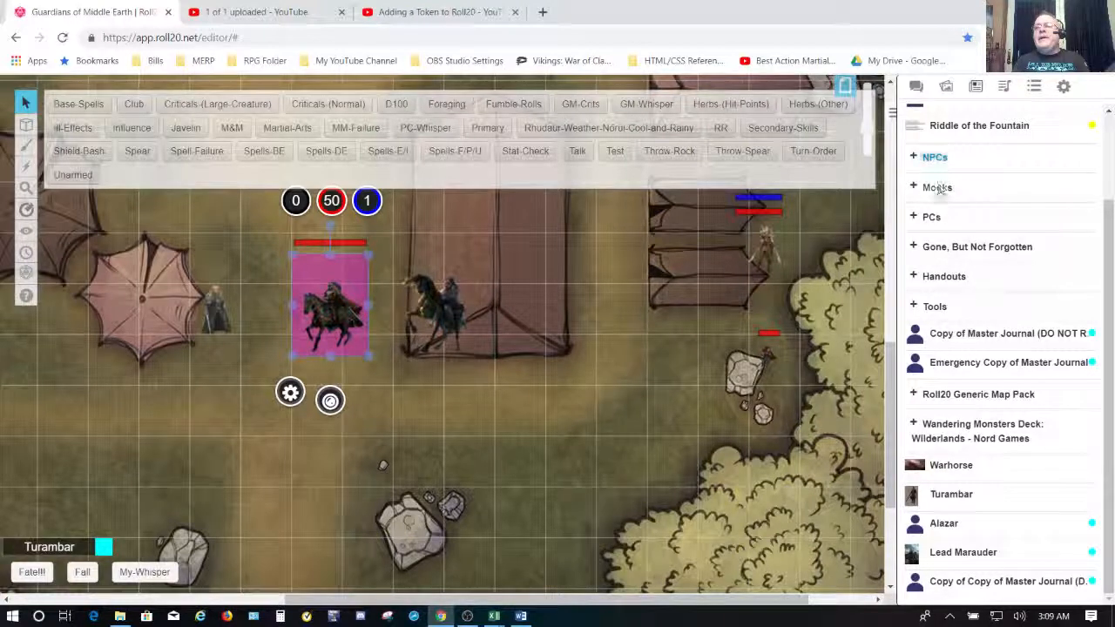
Expand the PCs journal folder and place three Roaniquë tokens on the map between the large tent and the trees.
{"action": "left_click", "coordinate": [932, 218]}
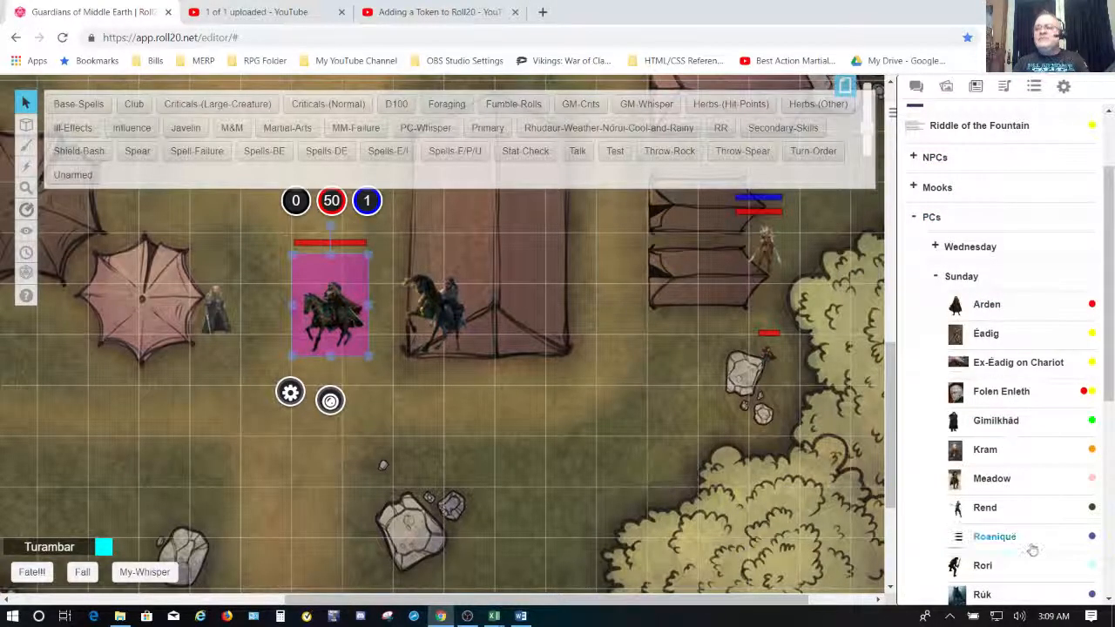
{"action": "mouse_move", "coordinate": [1002, 540]}
{"action": "left_mouse_down"}
{"action": "mouse_move", "coordinate": [755, 451]}
{"action": "mouse_move", "coordinate": [625, 321]}
{"action": "left_mouse_up"}
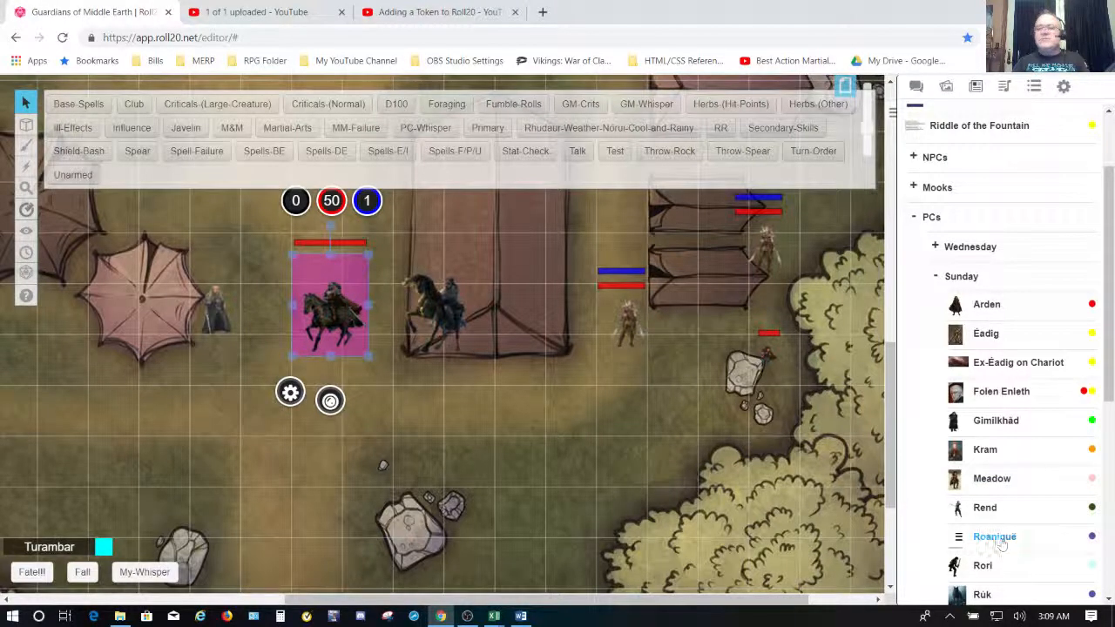
{"action": "left_click_drag", "start_coordinate": [994, 536], "coordinate": [643, 414]}
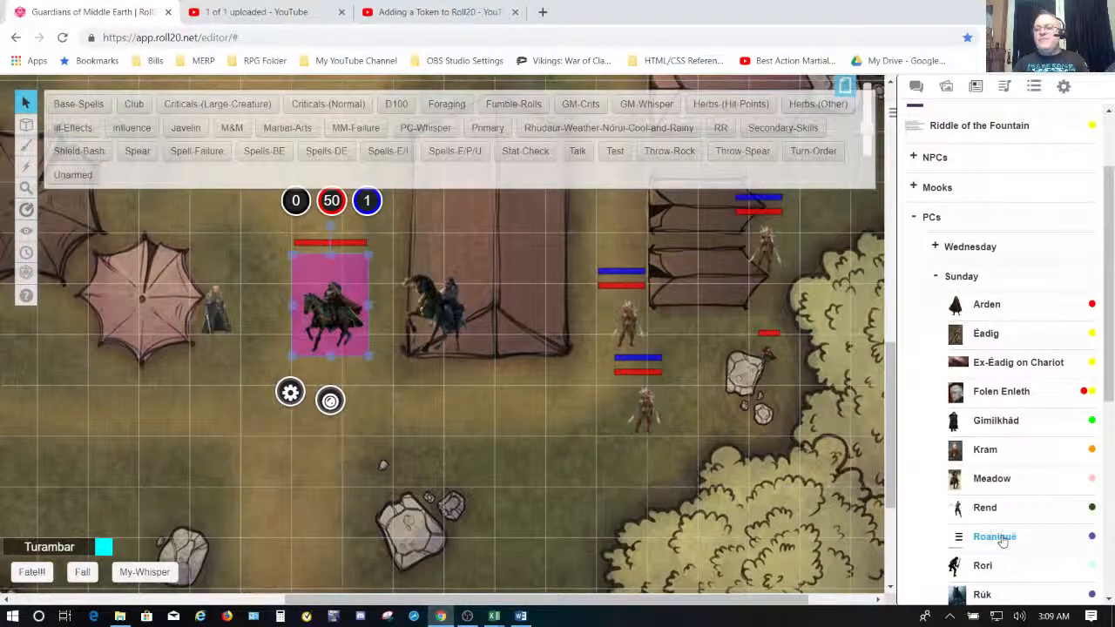
{"action": "left_click_drag", "start_coordinate": [995, 537], "coordinate": [593, 452]}
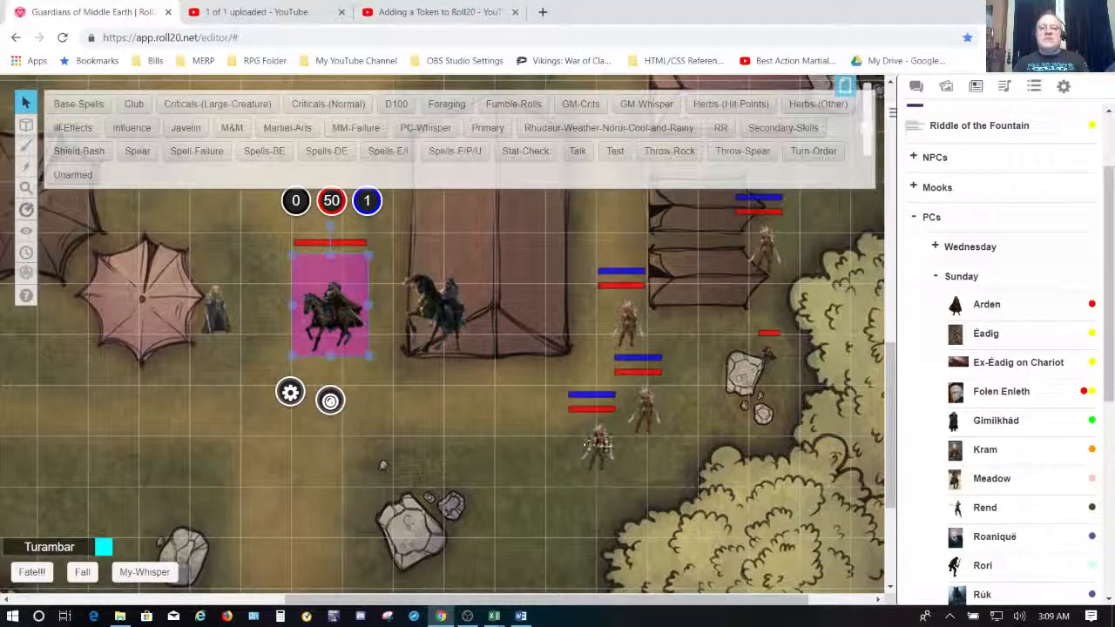
Set the black Bar 3 value of the southernmost Roaniquë token to -25.
{"action": "left_click", "coordinate": [601, 446]}
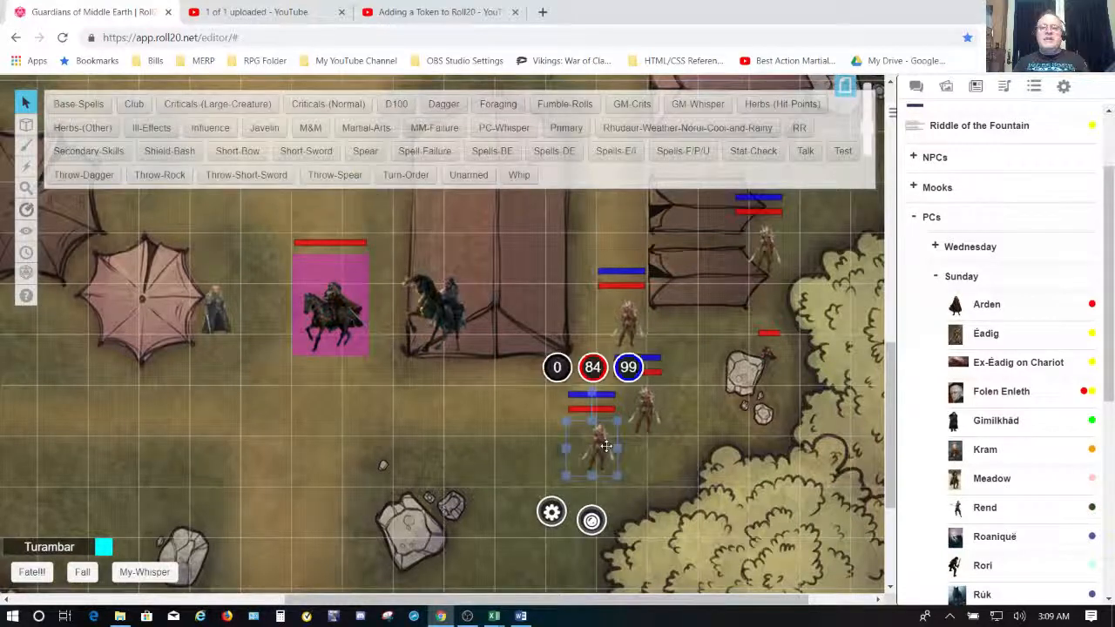
{"action": "left_click", "coordinate": [558, 368]}
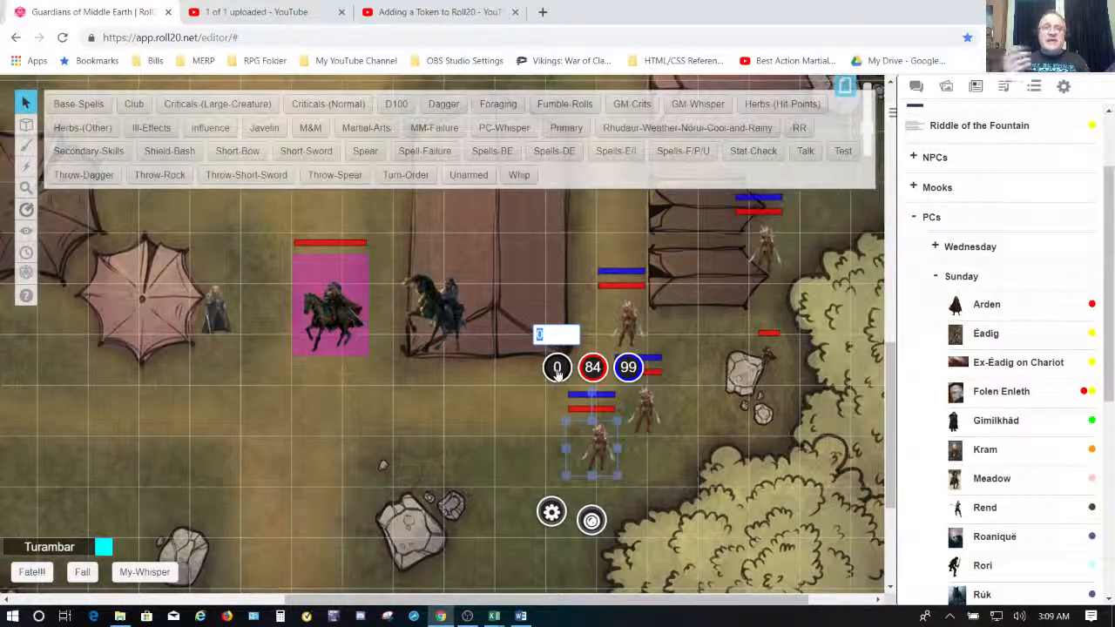
{"action": "type", "text": "25"}
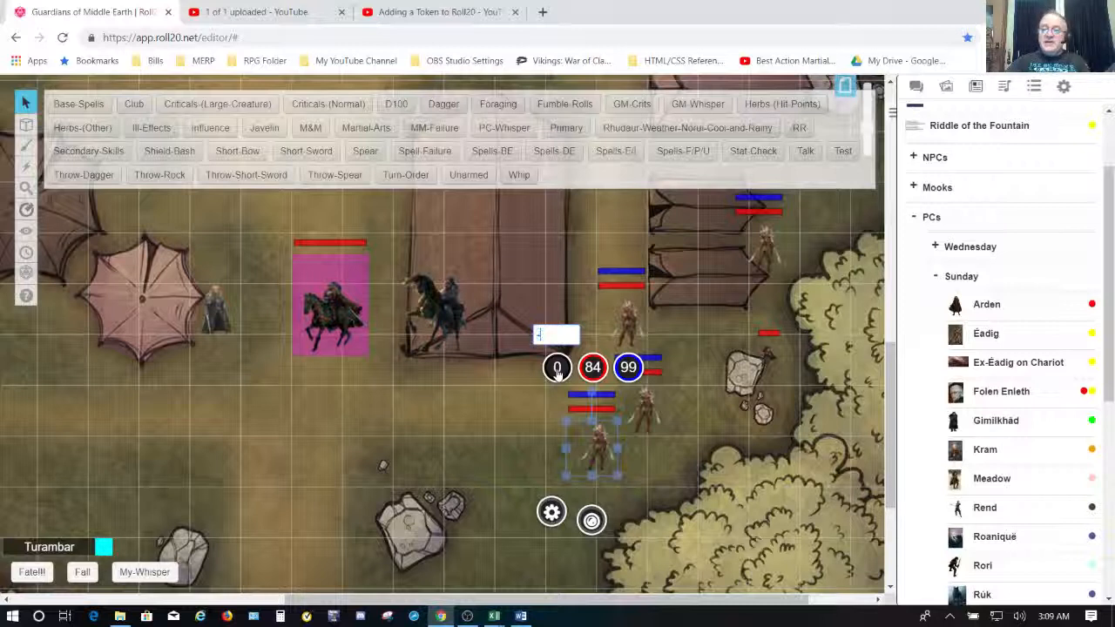
{"action": "key", "text": "Return"}
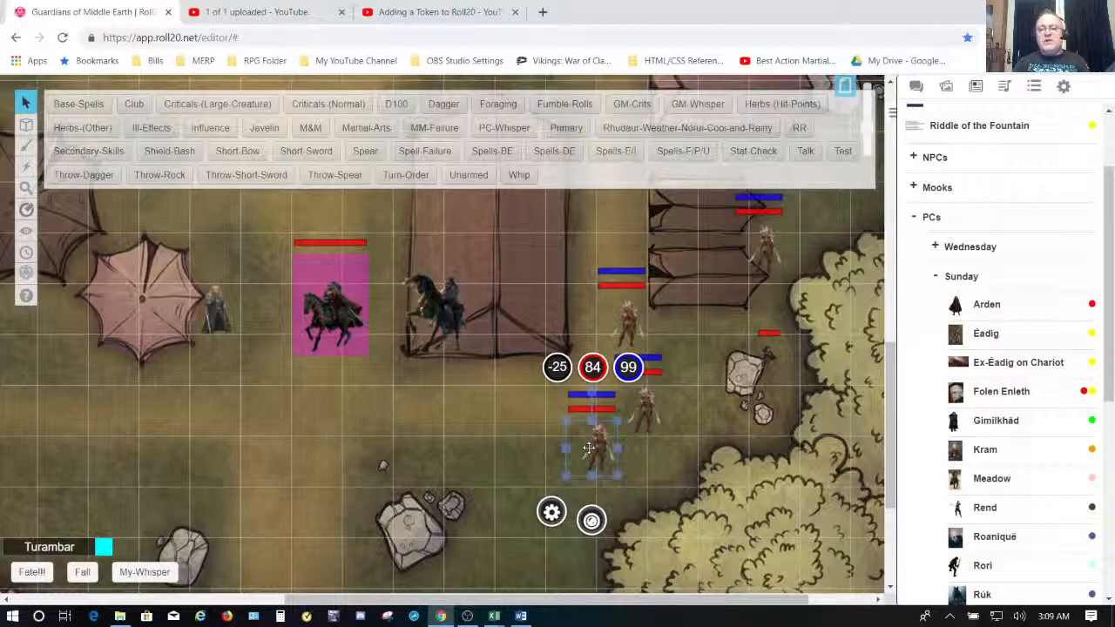
Check the bar values on the other Roaniquë tokens on the map.
{"action": "left_click", "coordinate": [626, 314]}
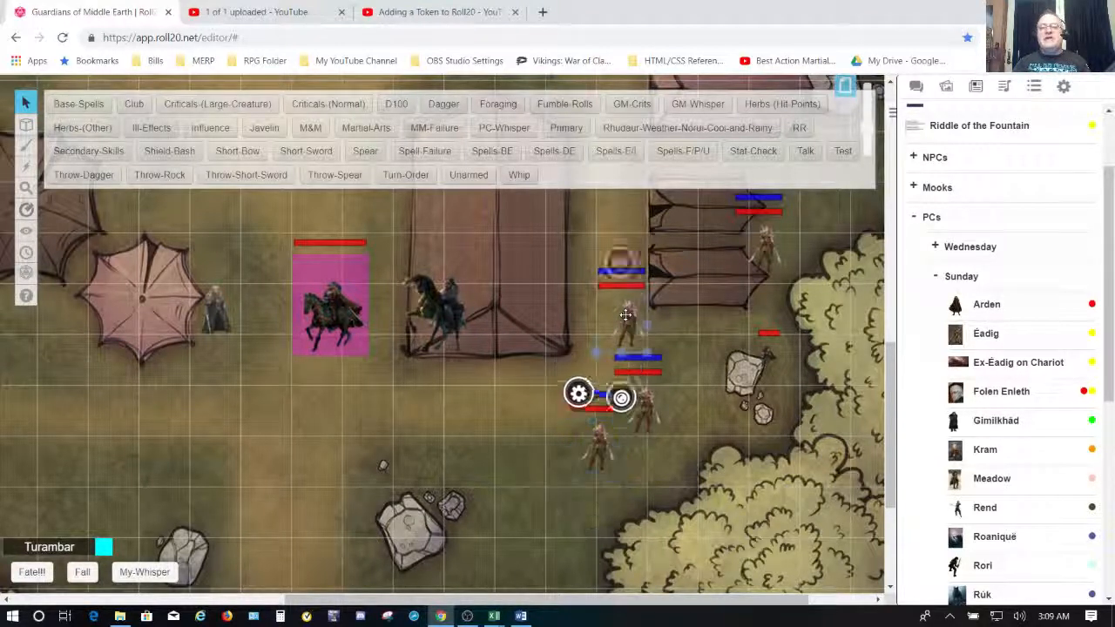
{"action": "left_click", "coordinate": [658, 410]}
{"action": "left_click", "coordinate": [759, 244]}
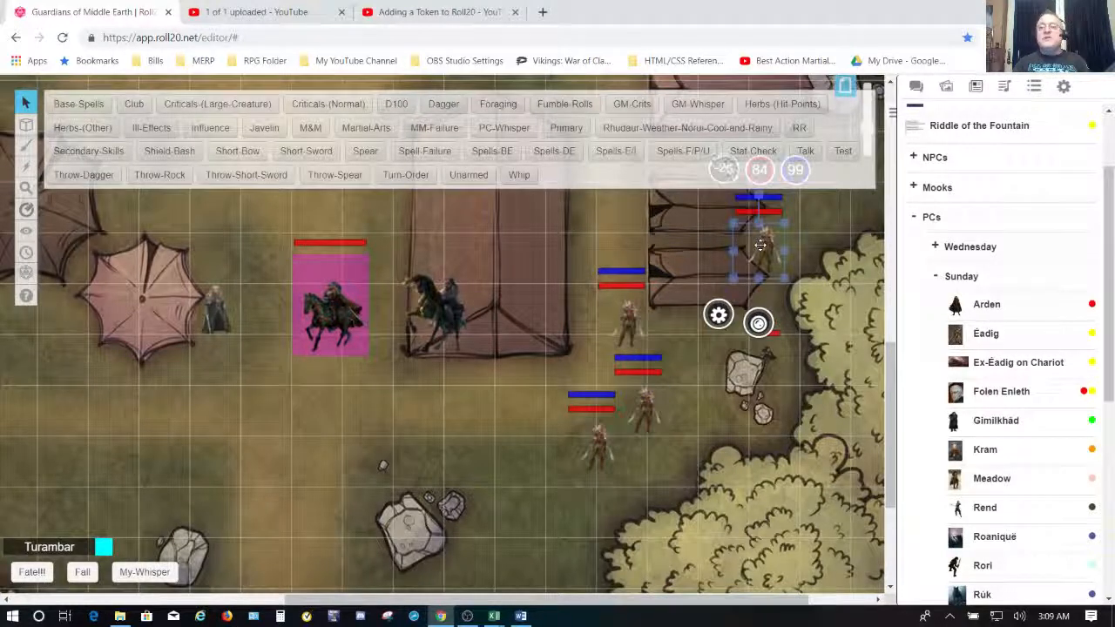
Subtract 20 from the red Bar 1 of the southernmost Roaniquë token and compare the bar values on the other Roaniquë tokens.
{"action": "left_click", "coordinate": [600, 450]}
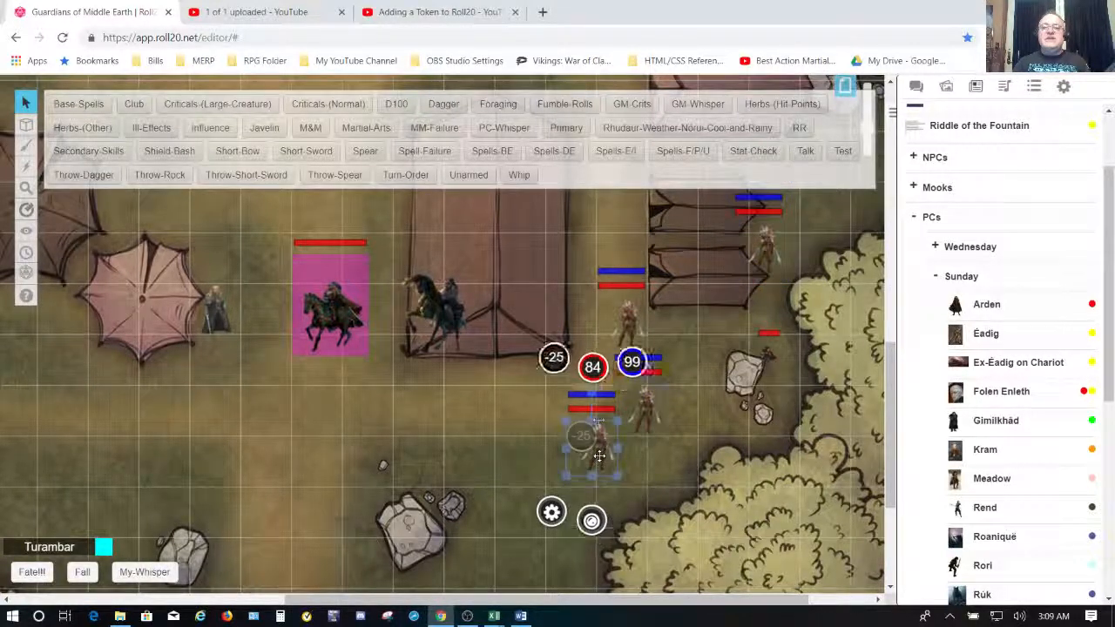
{"action": "left_click", "coordinate": [594, 368]}
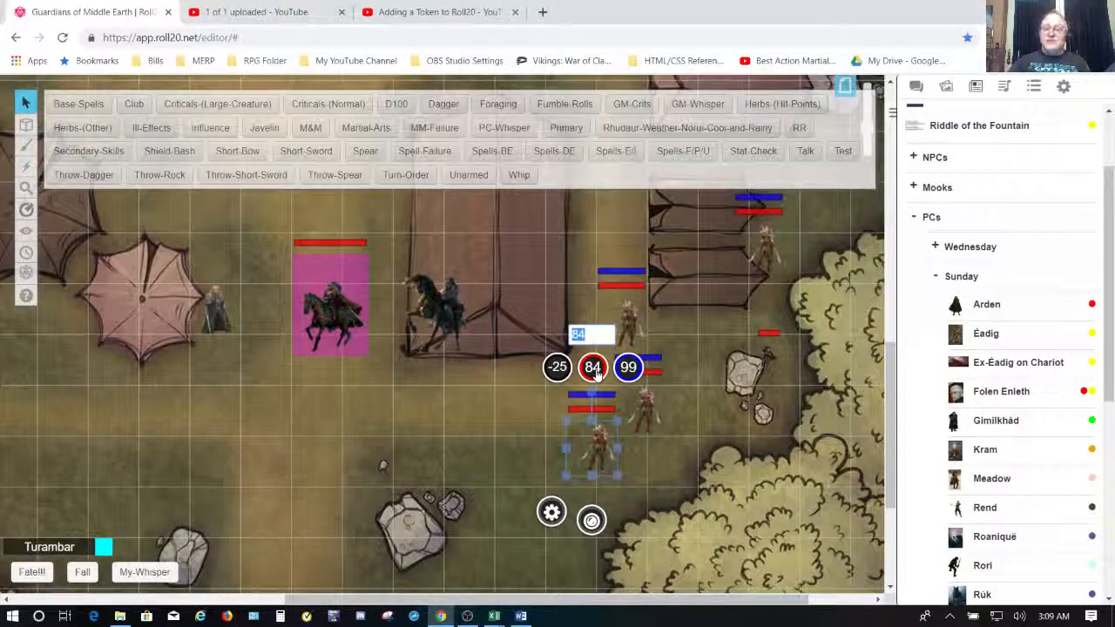
{"action": "type", "text": "20"}
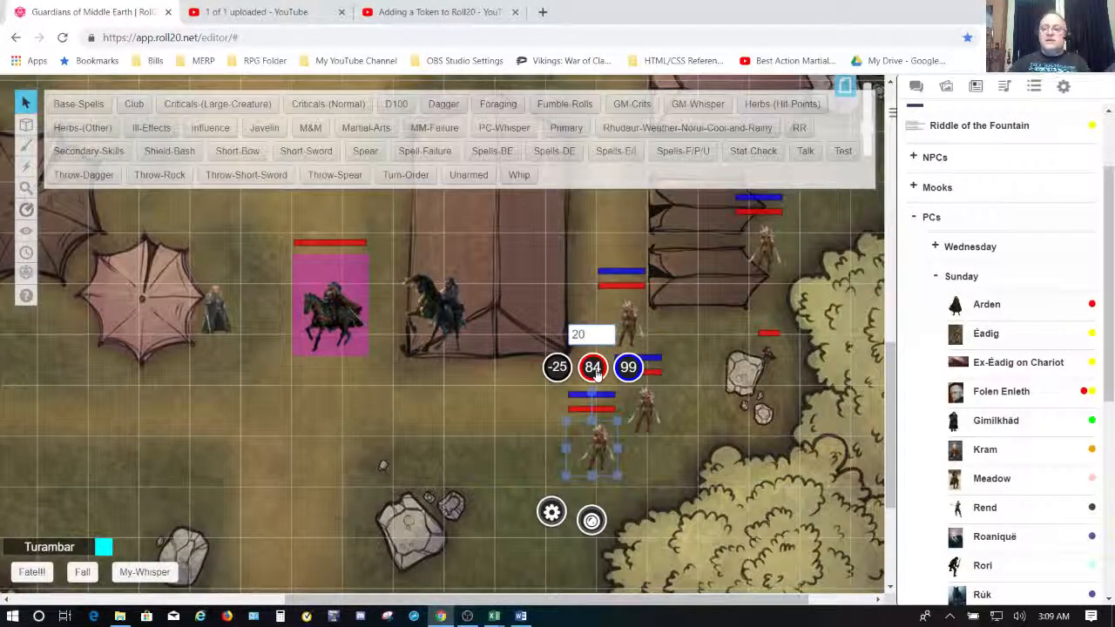
{"action": "key", "text": "BackSpace"}
{"action": "key", "text": "BackSpace"}
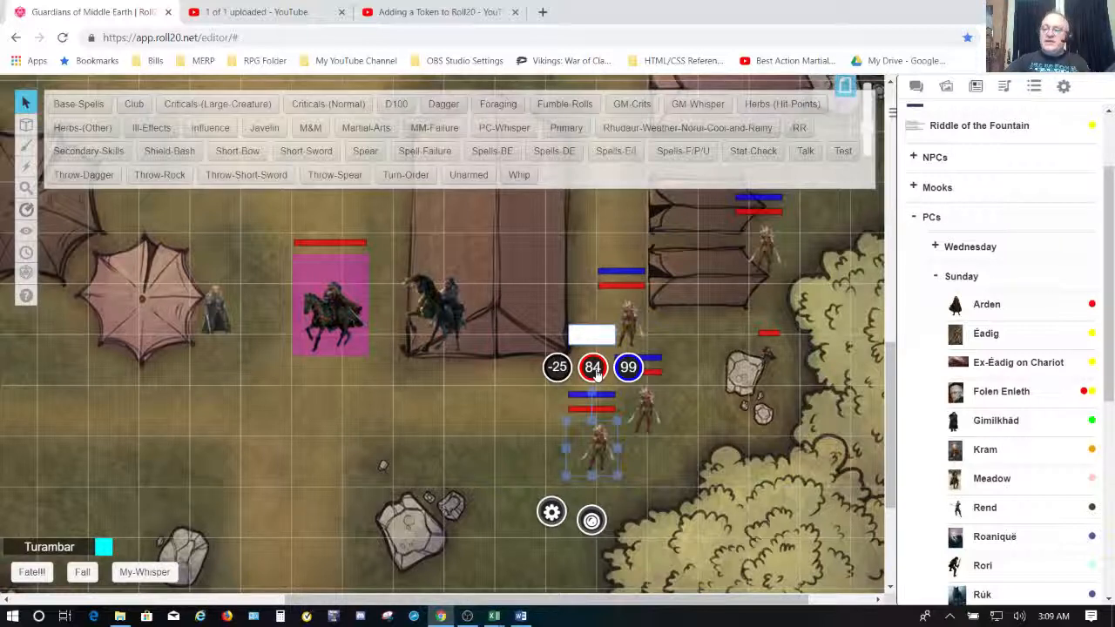
{"action": "type", "text": "-20"}
{"action": "key", "text": "Return"}
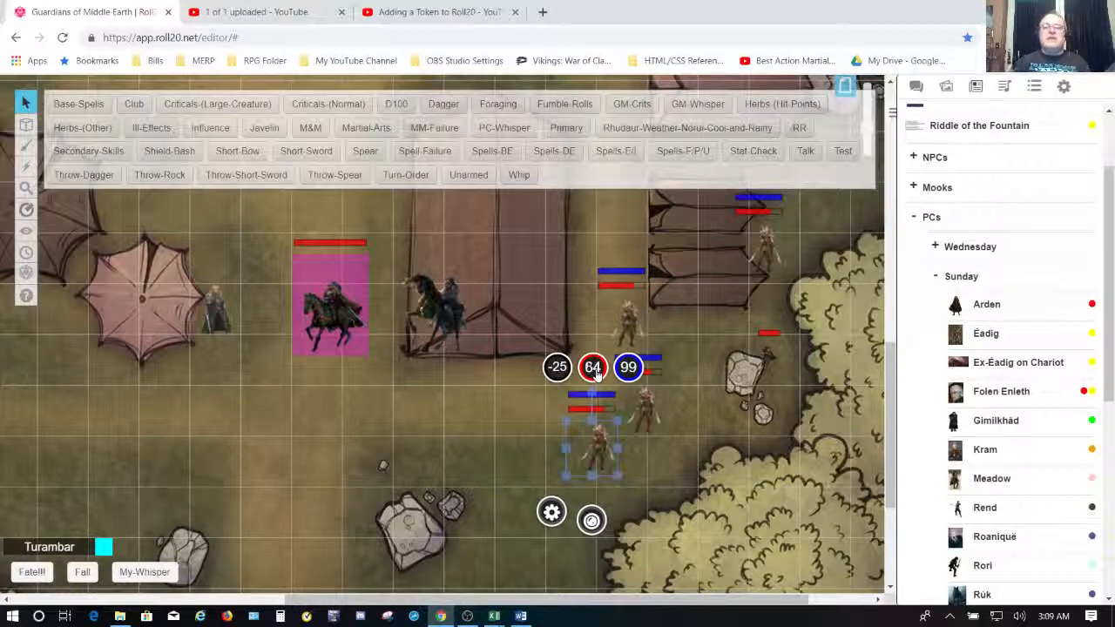
{"action": "left_click", "coordinate": [460, 436]}
{"action": "left_click", "coordinate": [618, 327]}
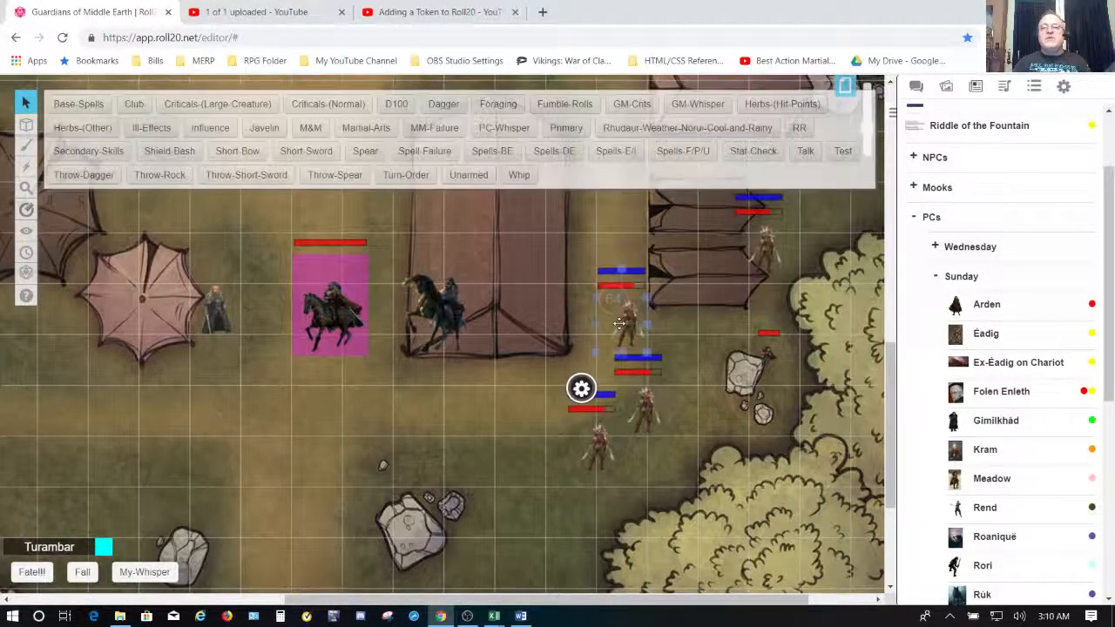
{"action": "left_click", "coordinate": [773, 249]}
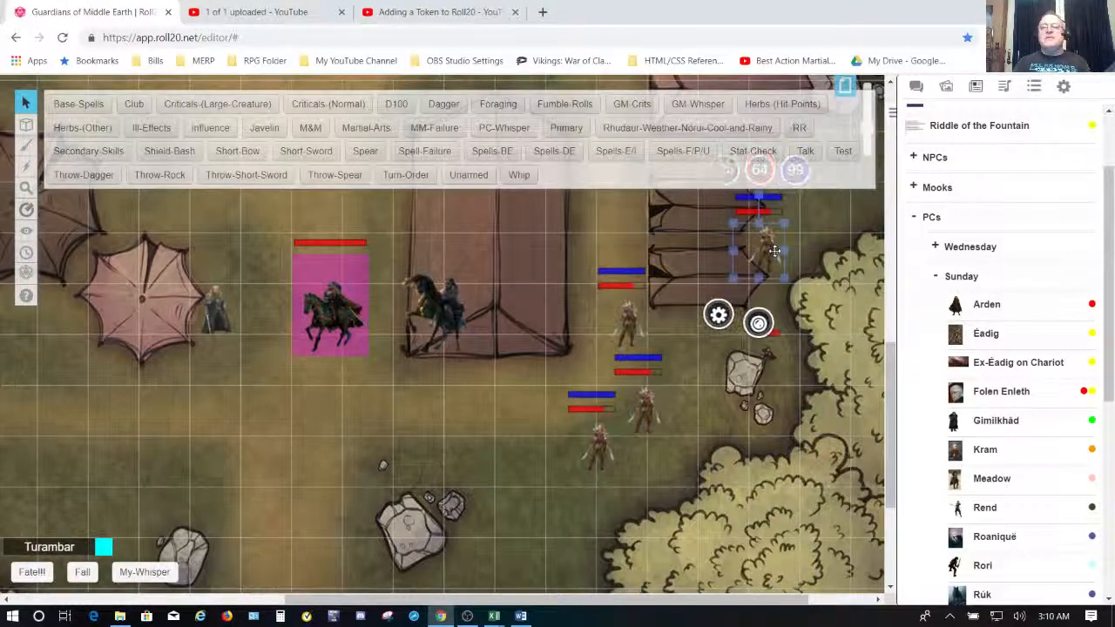
{"action": "left_click", "coordinate": [647, 407]}
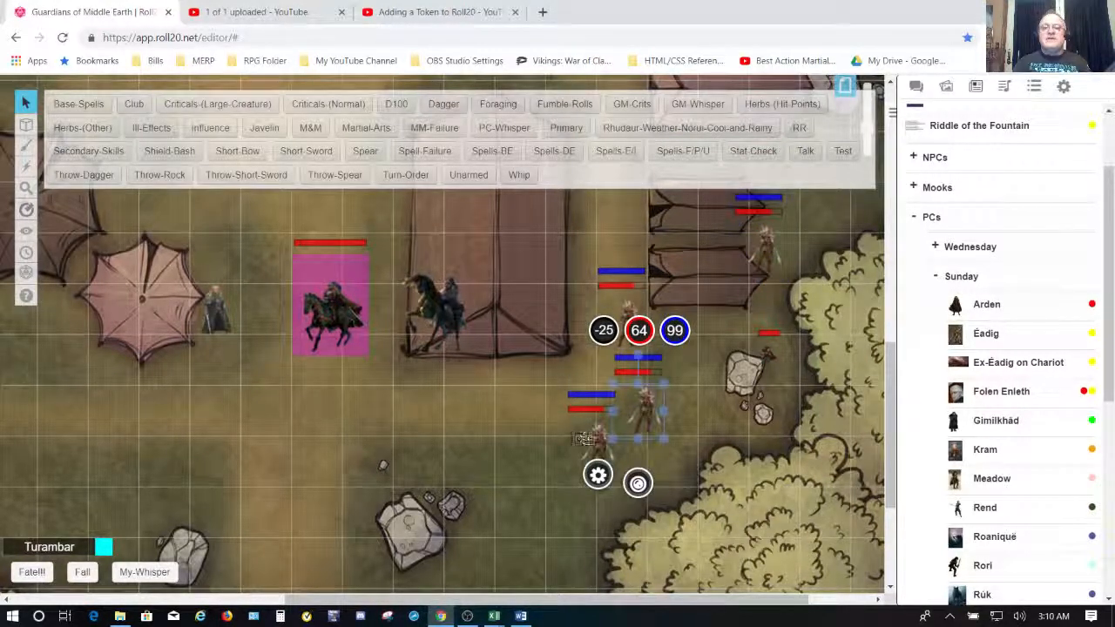
Add 20 to the southernmost Roaniquë token's red Bar 1 and set its black Bar 3 to 0.
{"action": "left_click_drag", "start_coordinate": [600, 433], "coordinate": [590, 444]}
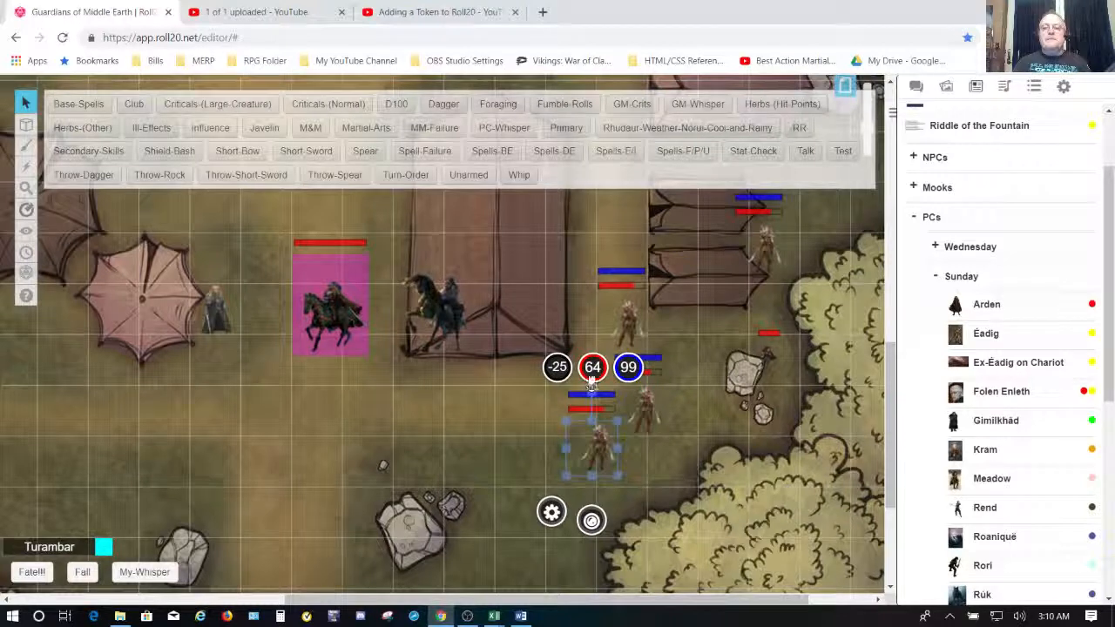
{"action": "left_click", "coordinate": [592, 370]}
{"action": "type", "text": "+20"}
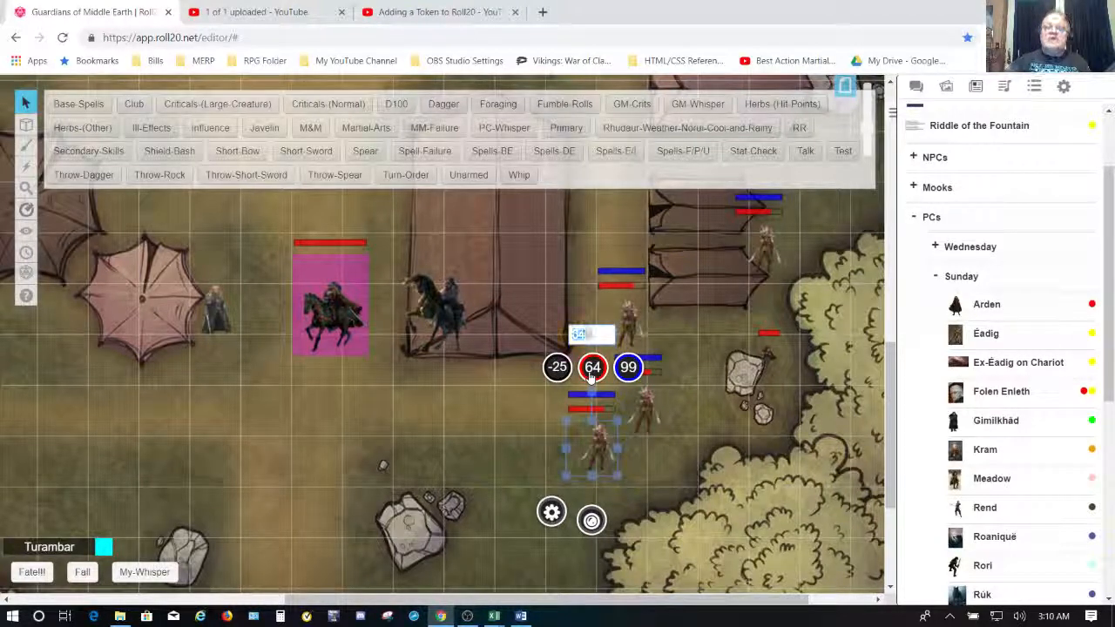
{"action": "key", "text": "Return"}
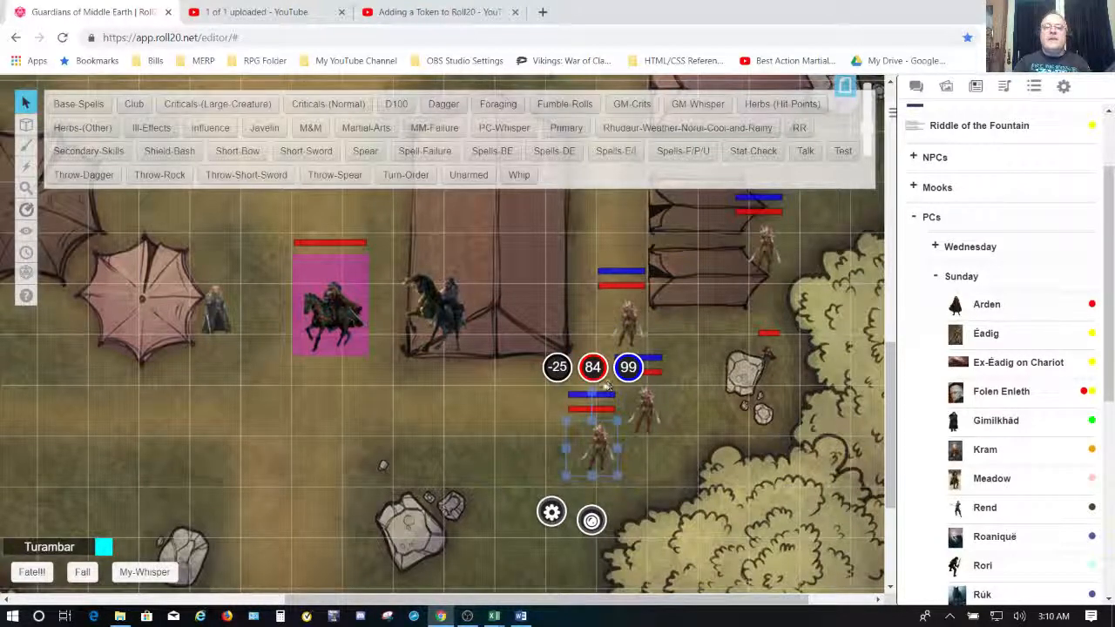
{"action": "left_click", "coordinate": [558, 366]}
{"action": "type", "text": "0"}
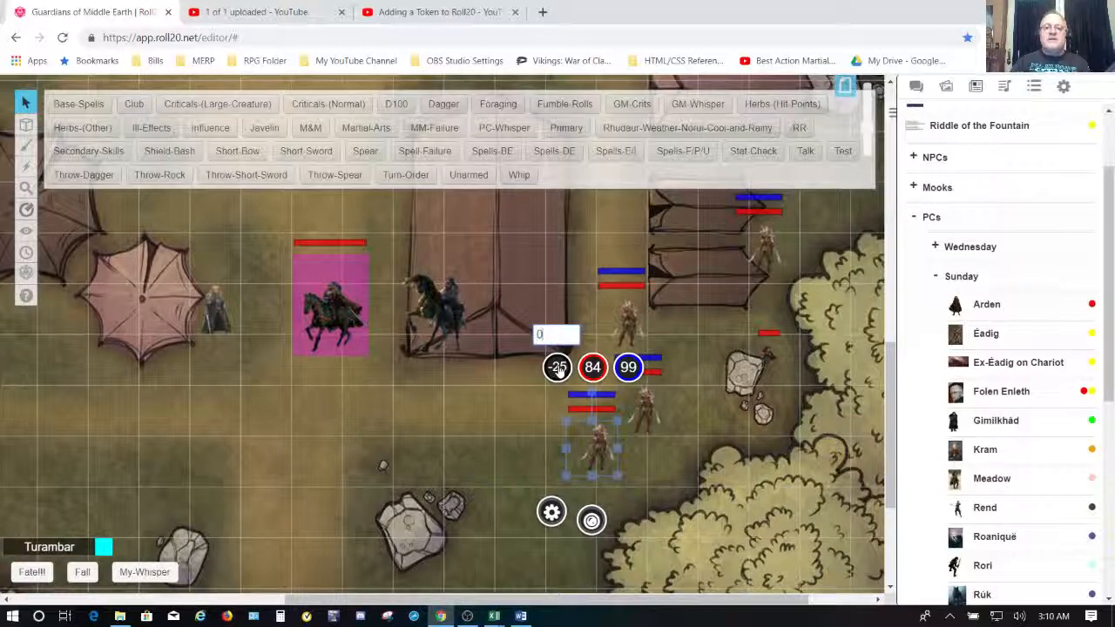
{"action": "key", "text": "Return"}
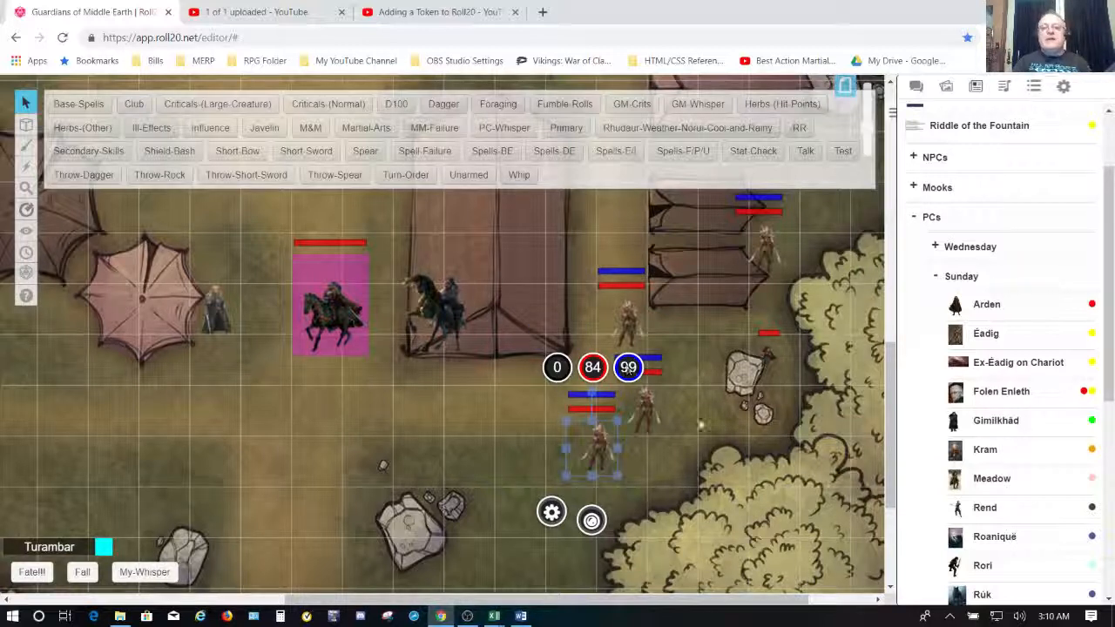
{"action": "left_click", "coordinate": [700, 429]}
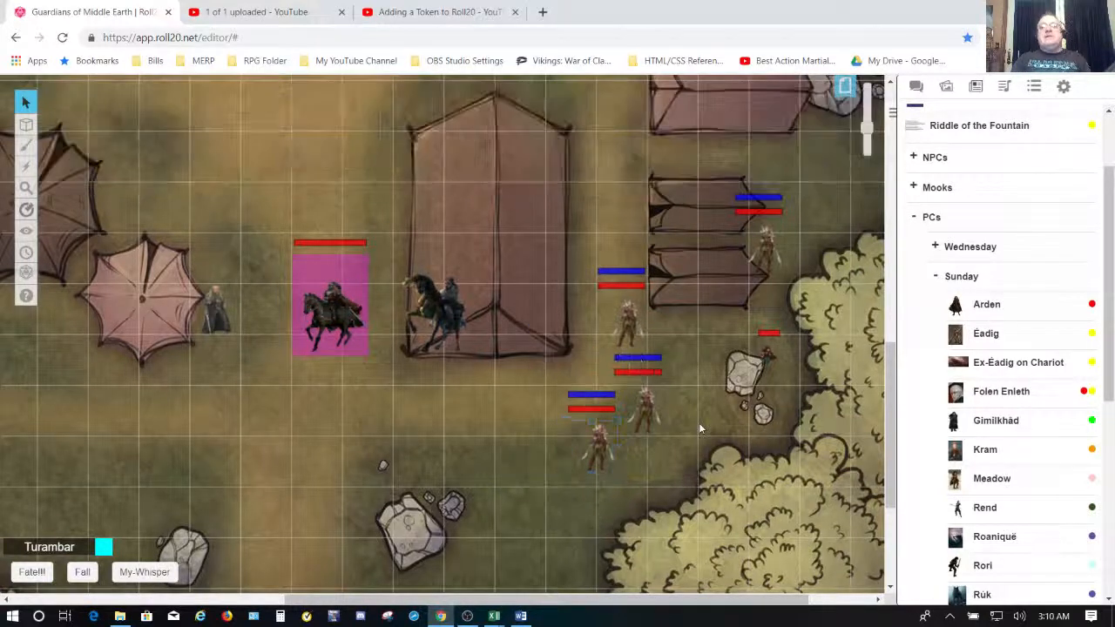
Delete the three Roaniquë tokens standing between the large tent and the trees.
{"action": "left_click", "coordinate": [633, 323]}
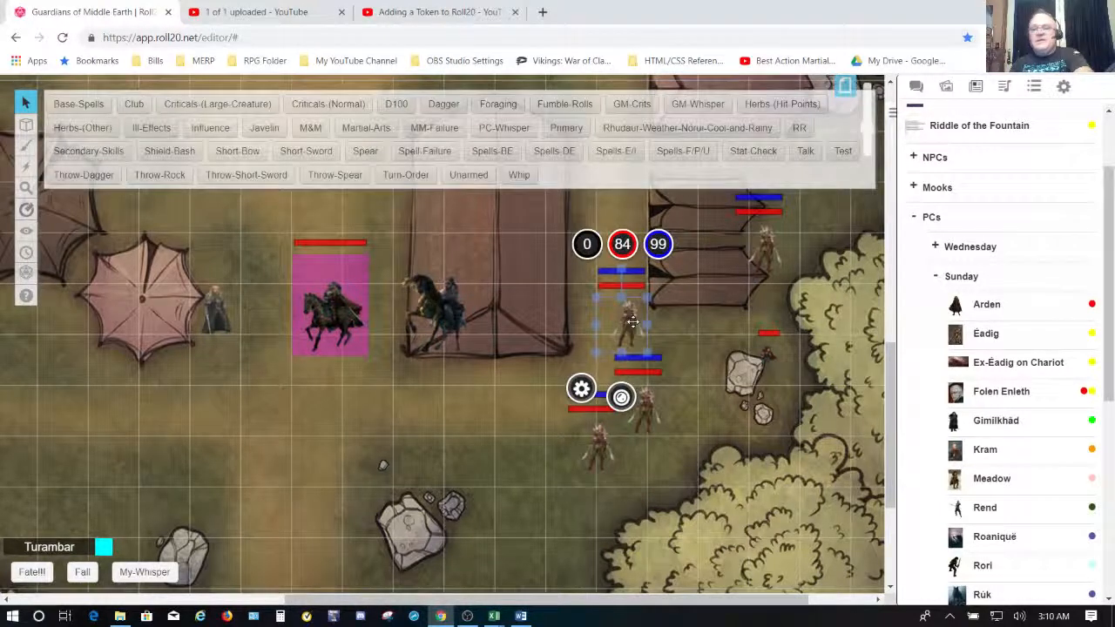
{"action": "key", "text": "Delete"}
{"action": "left_click", "coordinate": [634, 407]}
{"action": "key", "text": "Delete"}
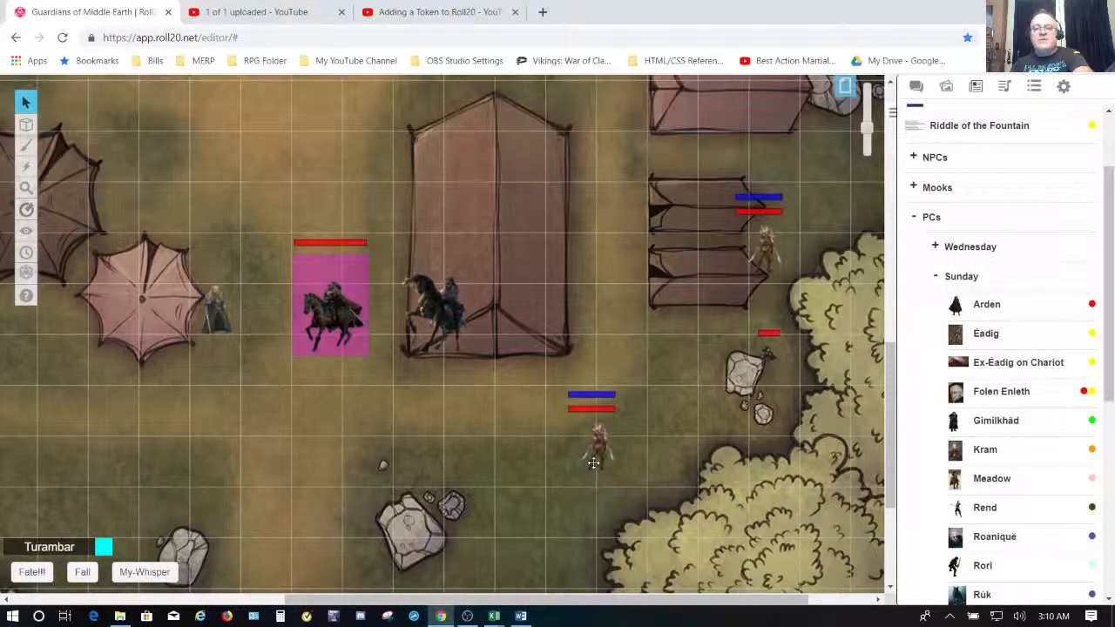
{"action": "left_click", "coordinate": [596, 442]}
{"action": "key", "text": "Delete"}
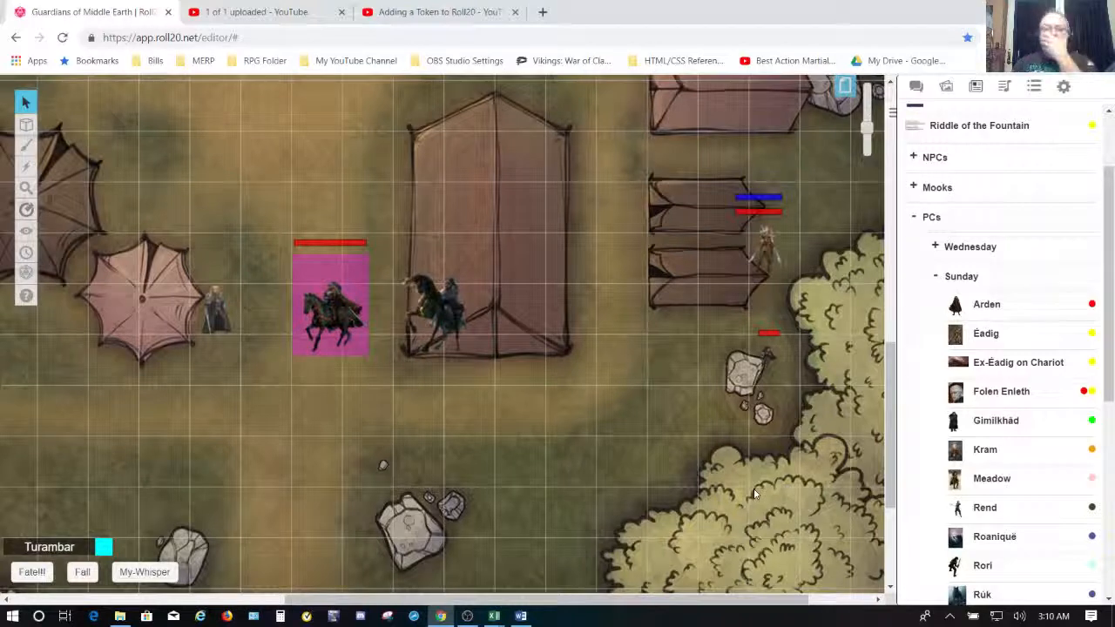
Turn off the Square option for Aura 1 on the Lead Marauder token, save the change, and review the token's settings.
{"action": "left_click", "coordinate": [347, 321]}
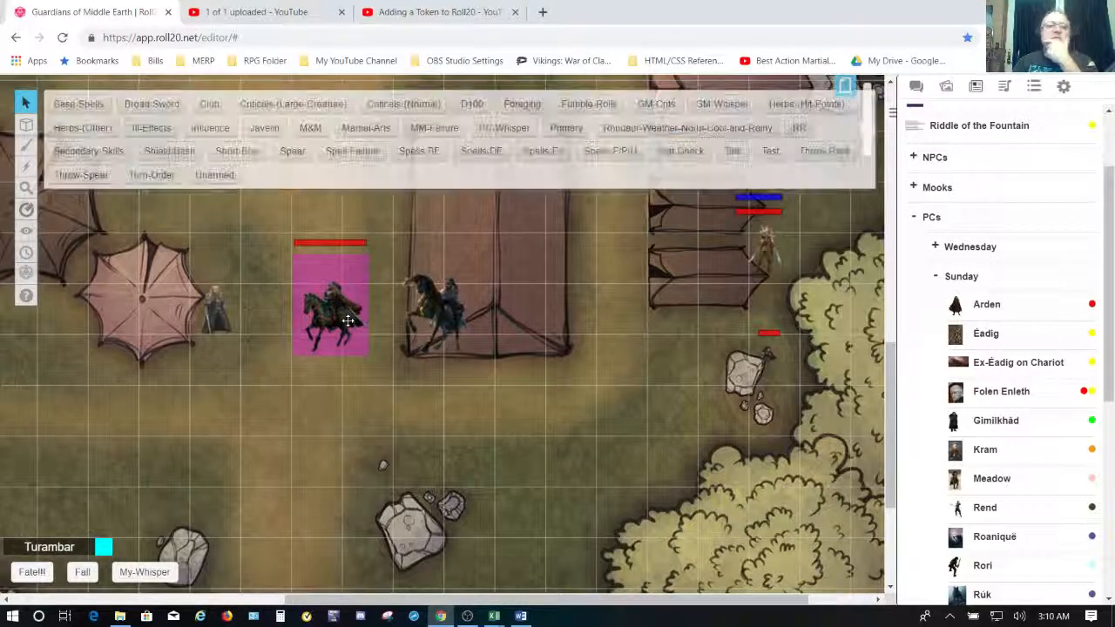
{"action": "double_click", "coordinate": [348, 321]}
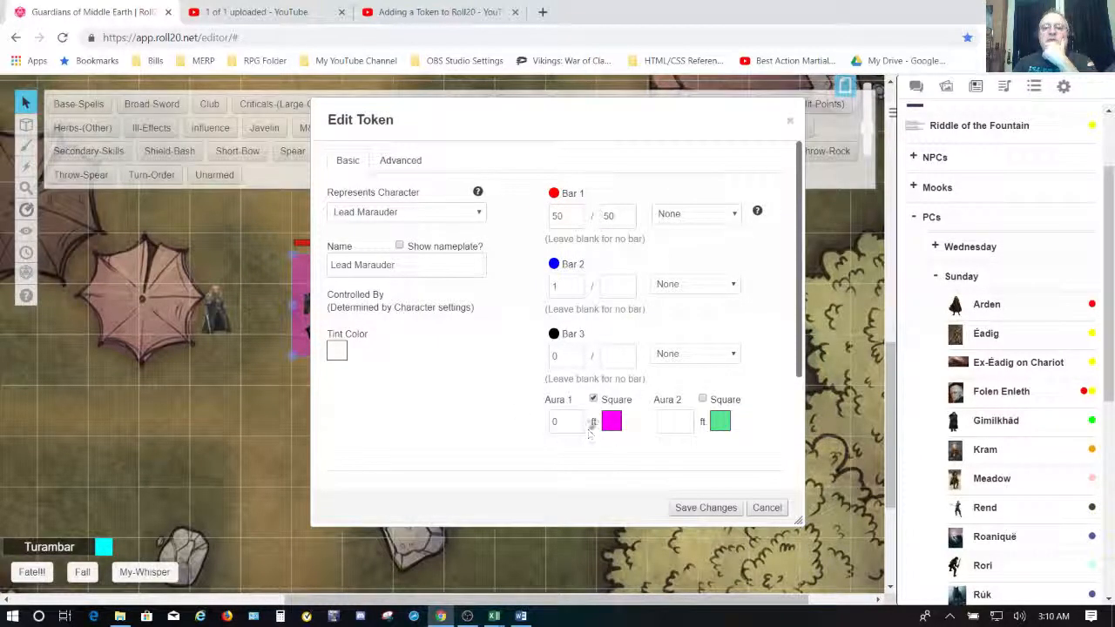
{"action": "left_click", "coordinate": [594, 401]}
{"action": "left_click", "coordinate": [593, 401]}
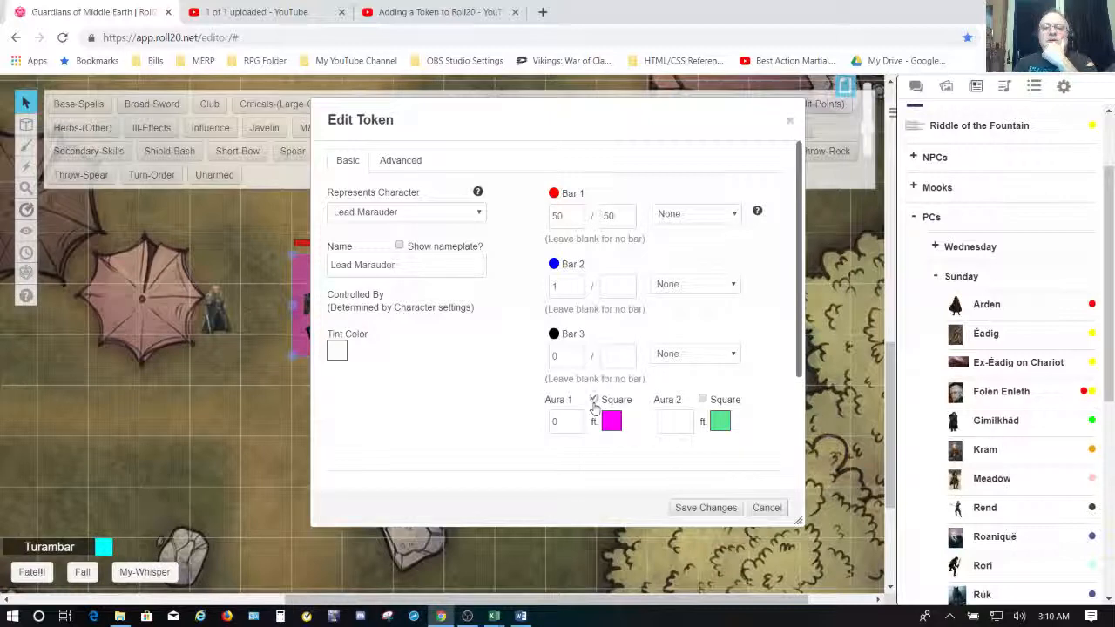
{"action": "left_click", "coordinate": [576, 416]}
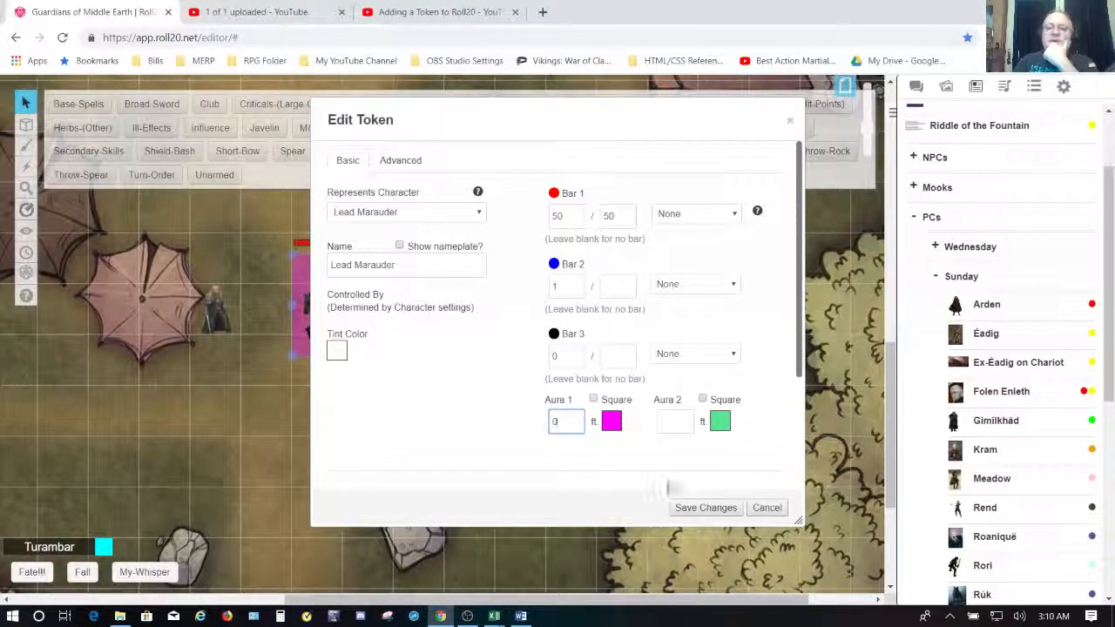
{"action": "left_click", "coordinate": [693, 508]}
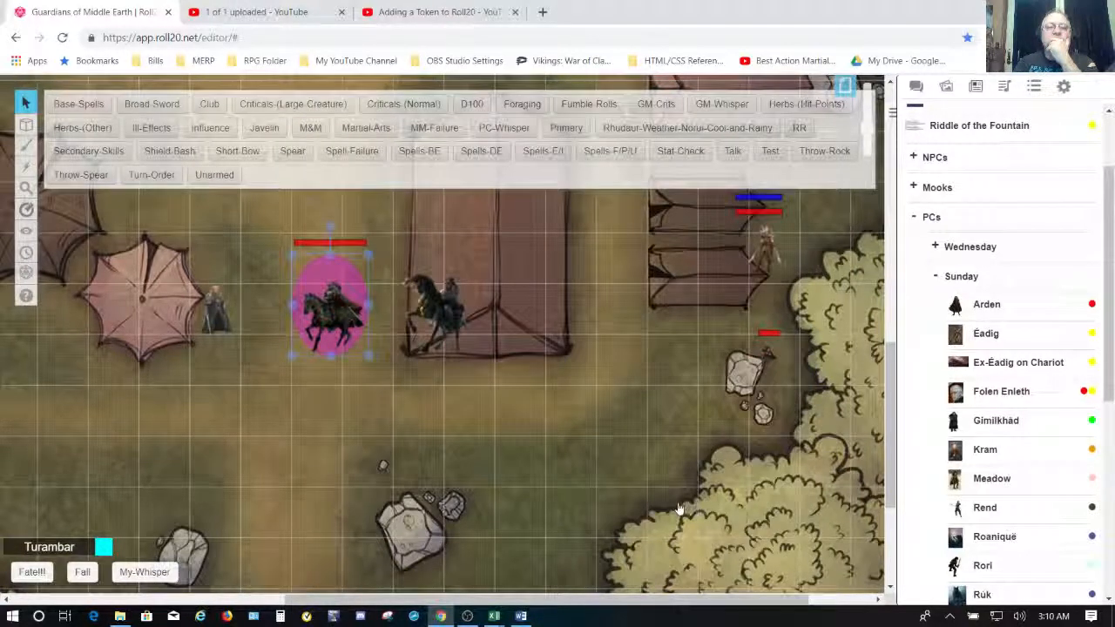
{"action": "left_click", "coordinate": [451, 427]}
{"action": "left_click", "coordinate": [334, 290]}
{"action": "double_click", "coordinate": [334, 290]}
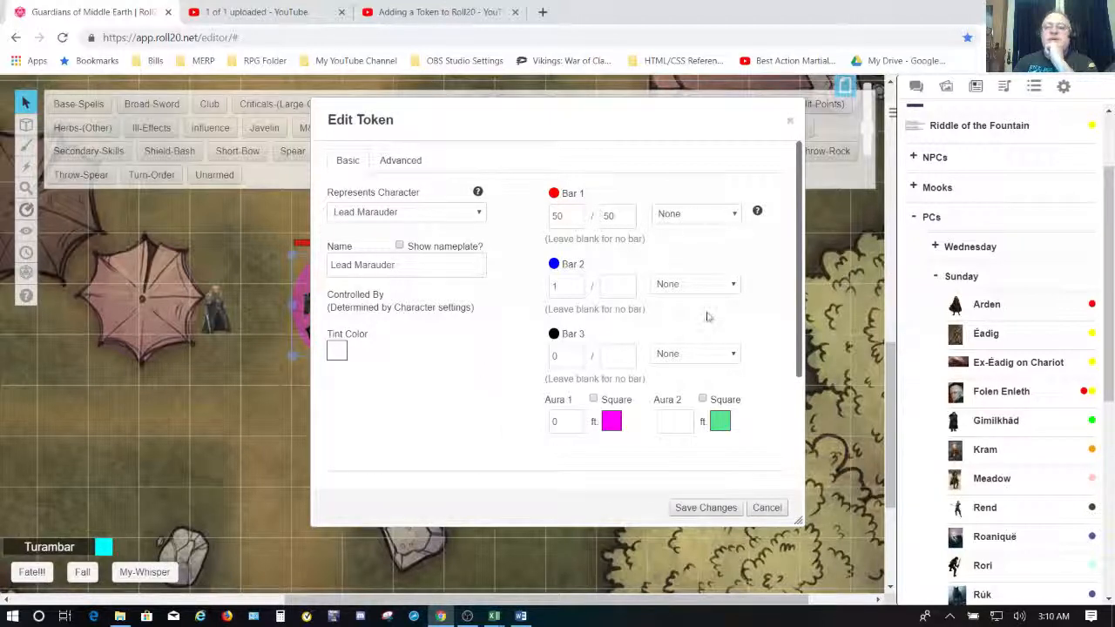
{"action": "left_click", "coordinate": [768, 509]}
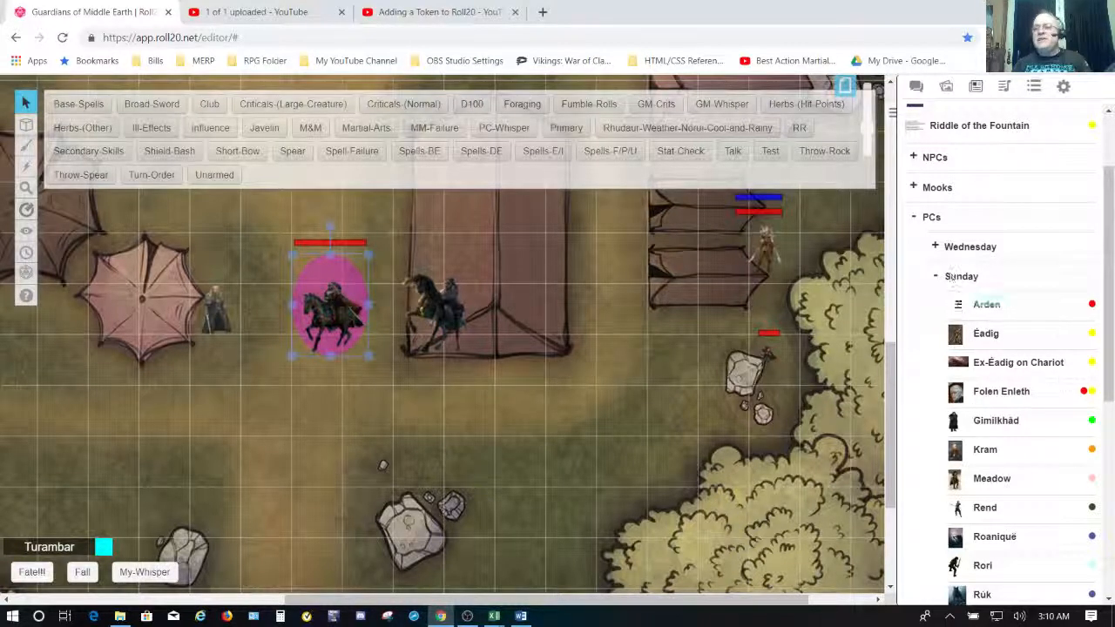
Assign the selected map token as the Lead Marauder character's default token, save, and close the character sheet.
{"action": "scroll", "coordinate": [1041, 488], "scroll_direction": "down", "scroll_amount": 5}
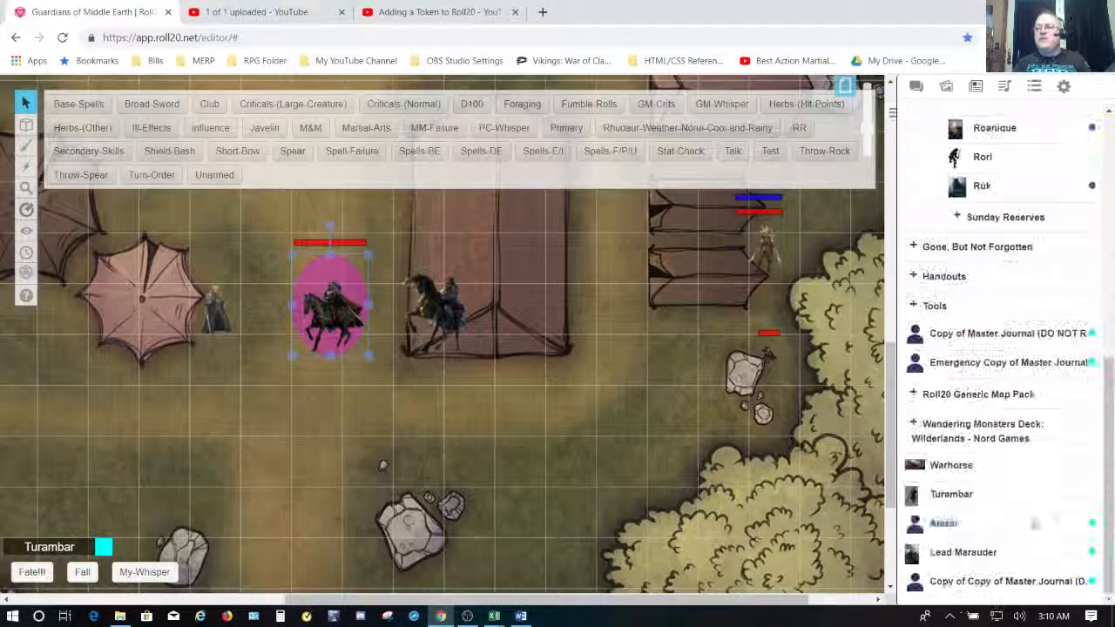
{"action": "left_click", "coordinate": [968, 555]}
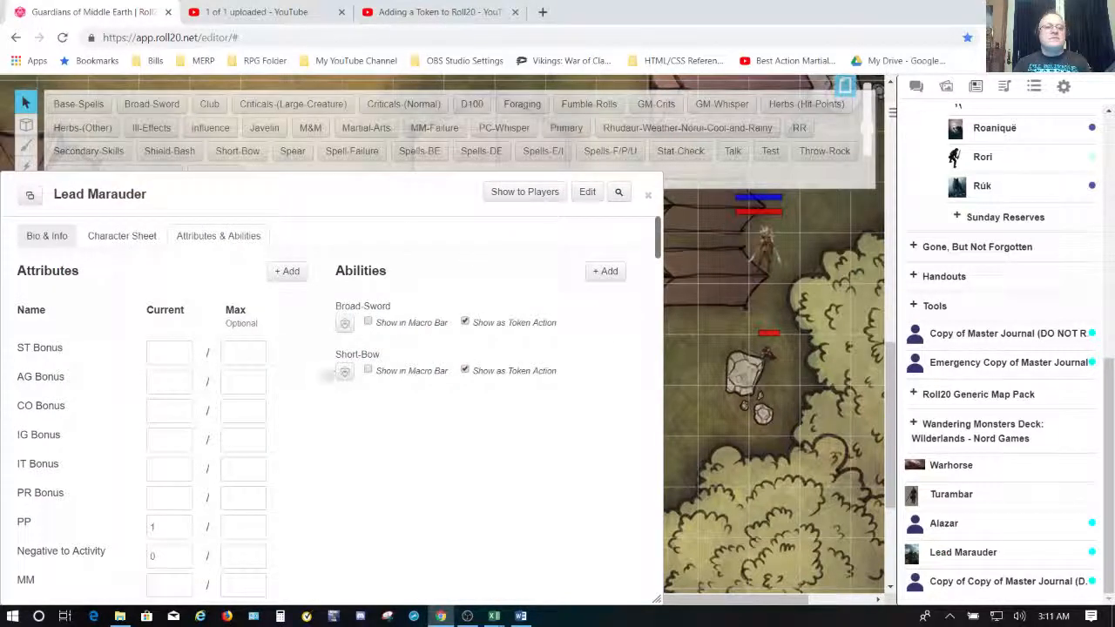
{"action": "left_click", "coordinate": [588, 194]}
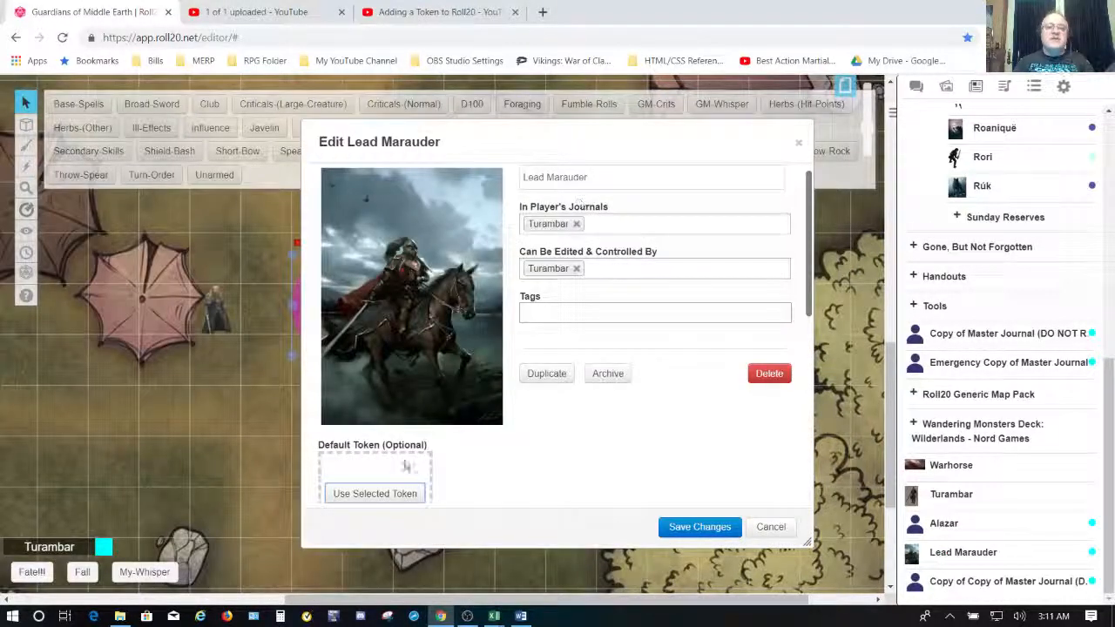
{"action": "left_click", "coordinate": [370, 495]}
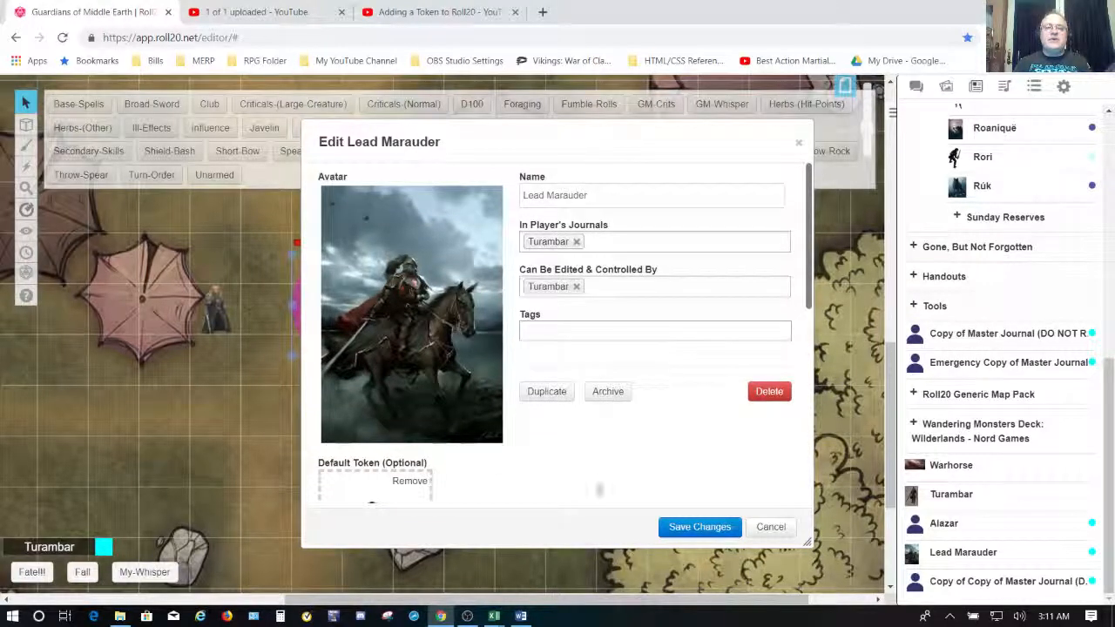
{"action": "scroll", "coordinate": [600, 489], "scroll_direction": "down", "scroll_amount": 2}
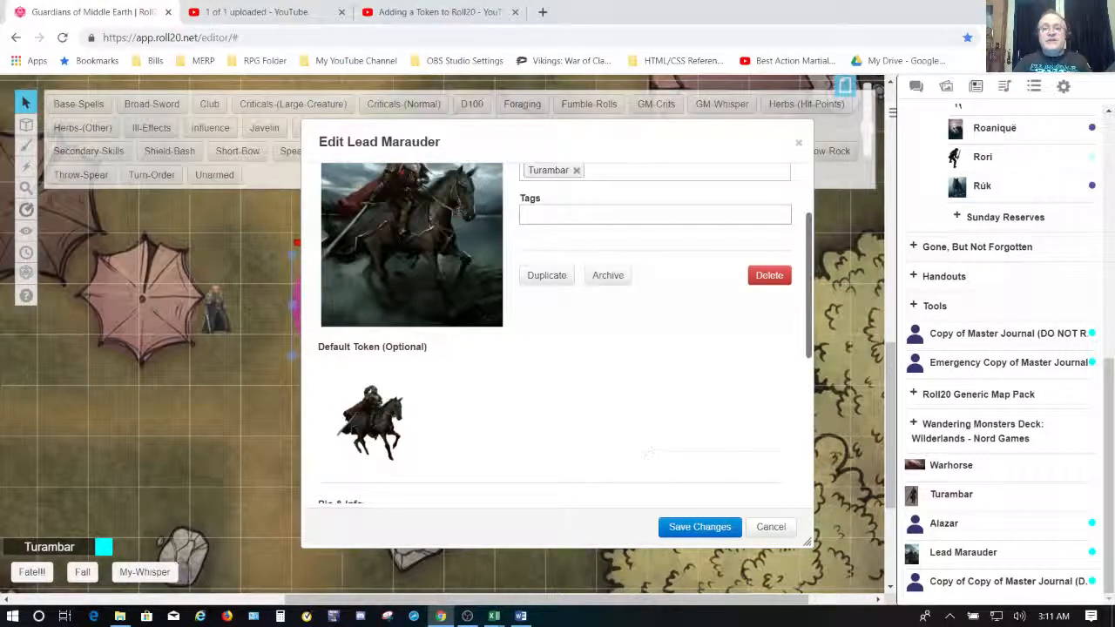
{"action": "left_click", "coordinate": [697, 529]}
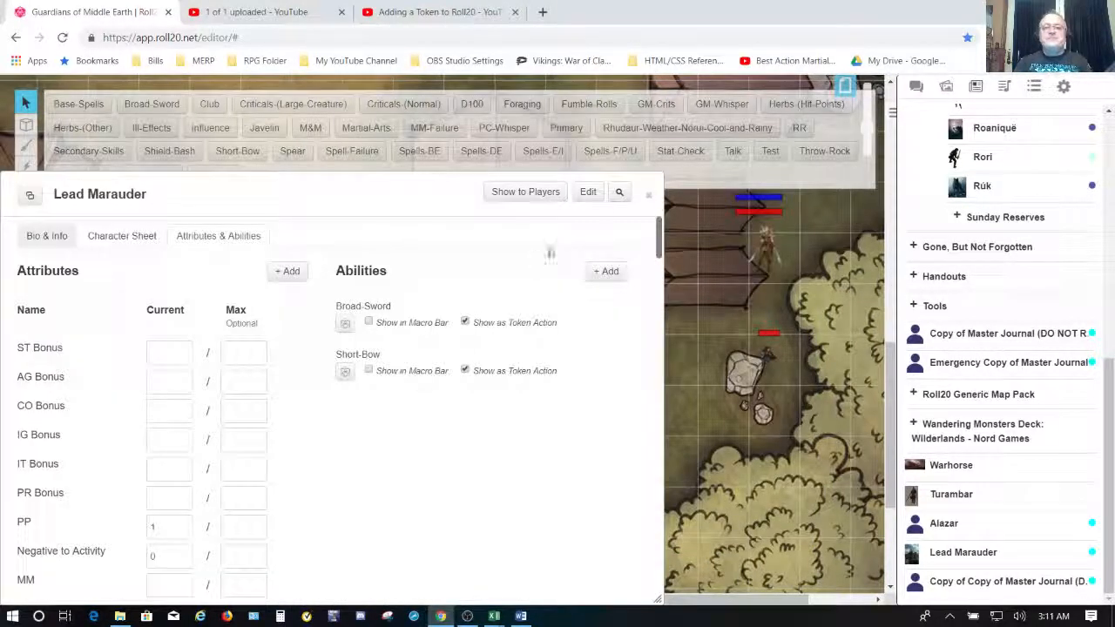
{"action": "left_click", "coordinate": [649, 195]}
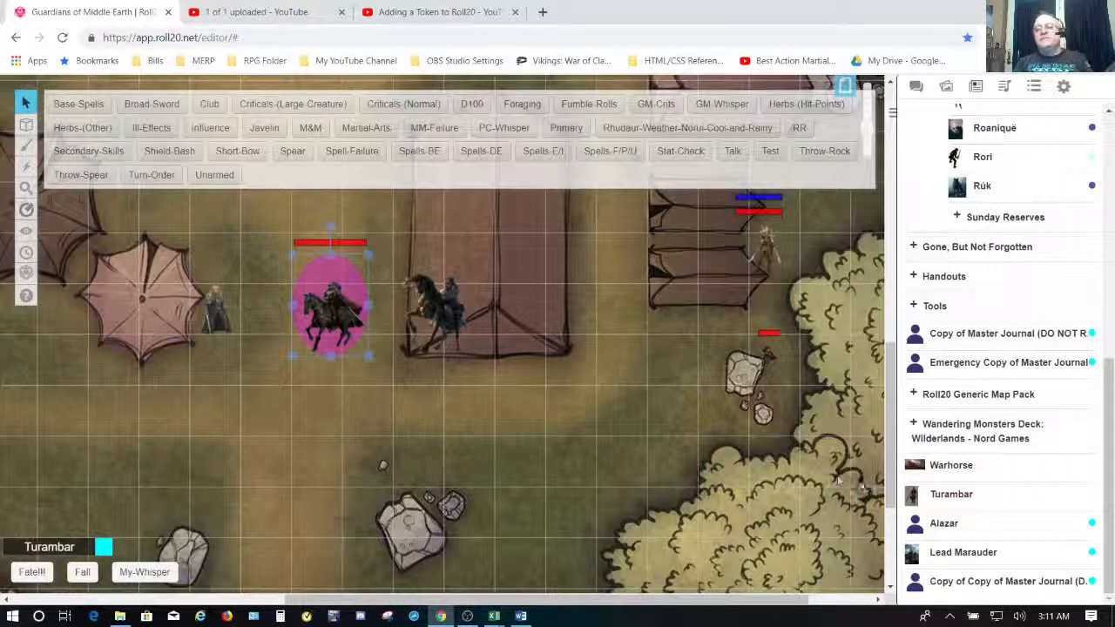
Place three Lead Marauder tokens from the journal south of the large tent and original token, and select the southernmost one.
{"action": "left_click_drag", "start_coordinate": [971, 564], "coordinate": [484, 418]}
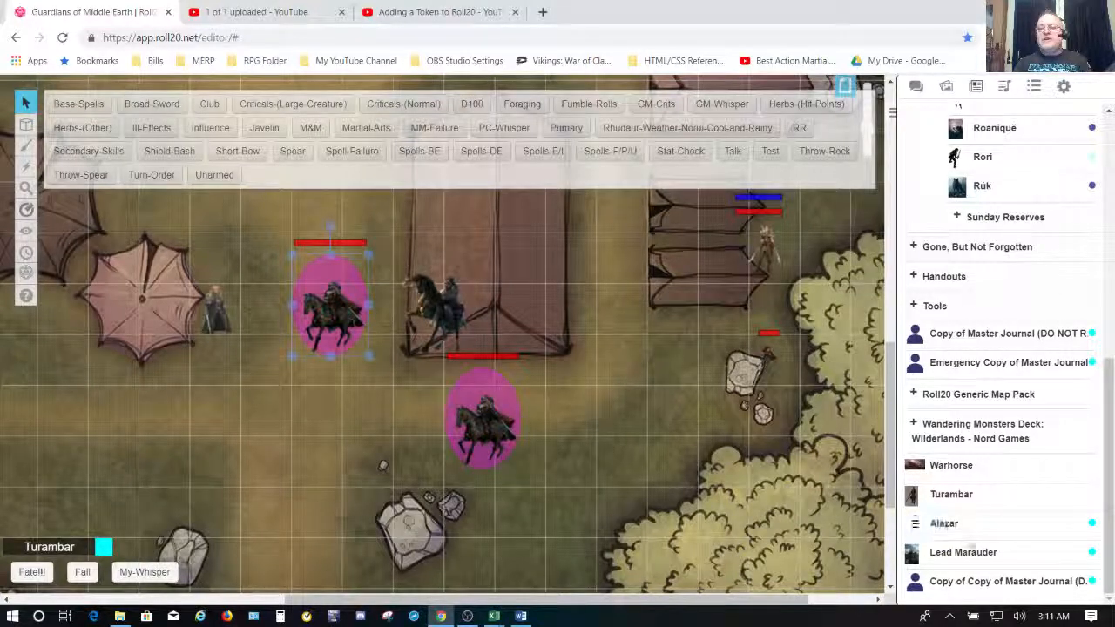
{"action": "left_click_drag", "start_coordinate": [963, 552], "coordinate": [331, 413]}
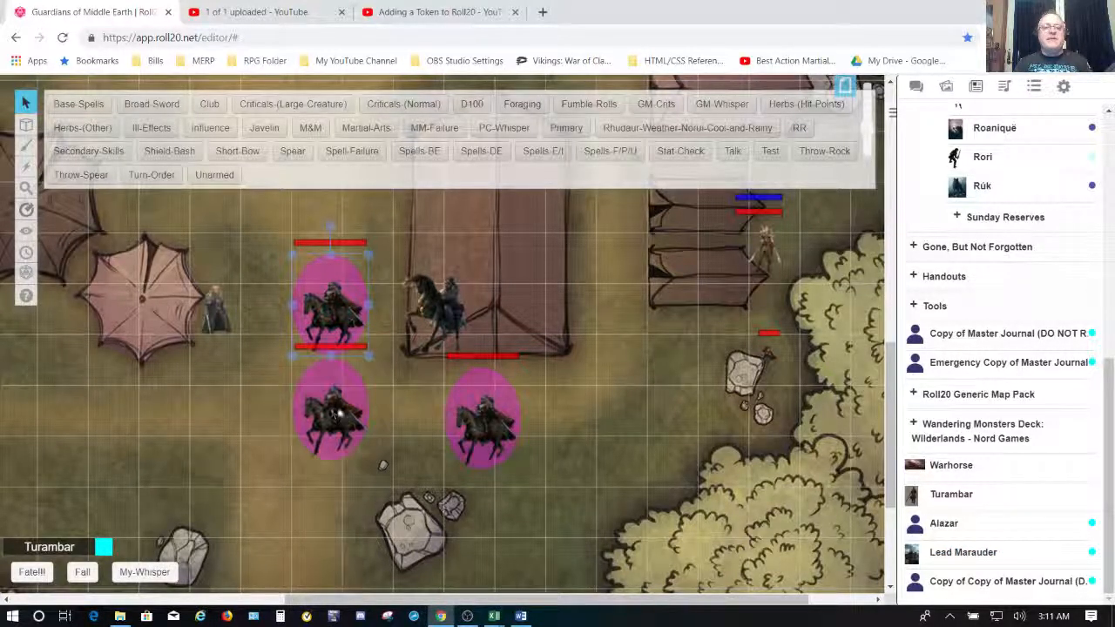
{"action": "left_click_drag", "start_coordinate": [951, 558], "coordinate": [449, 514]}
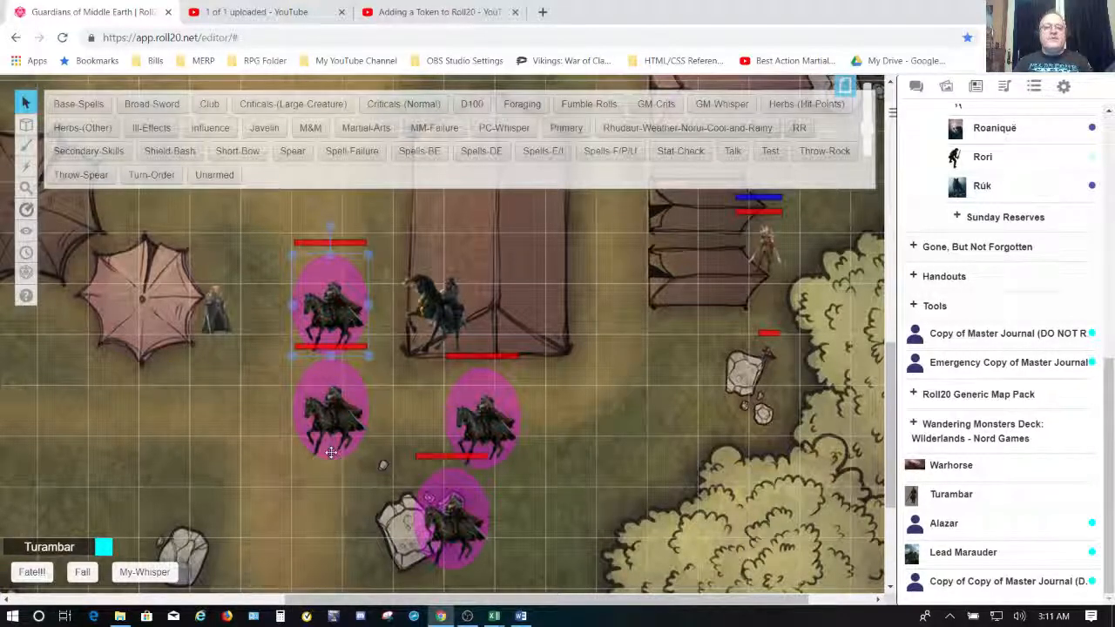
{"action": "left_click", "coordinate": [437, 531]}
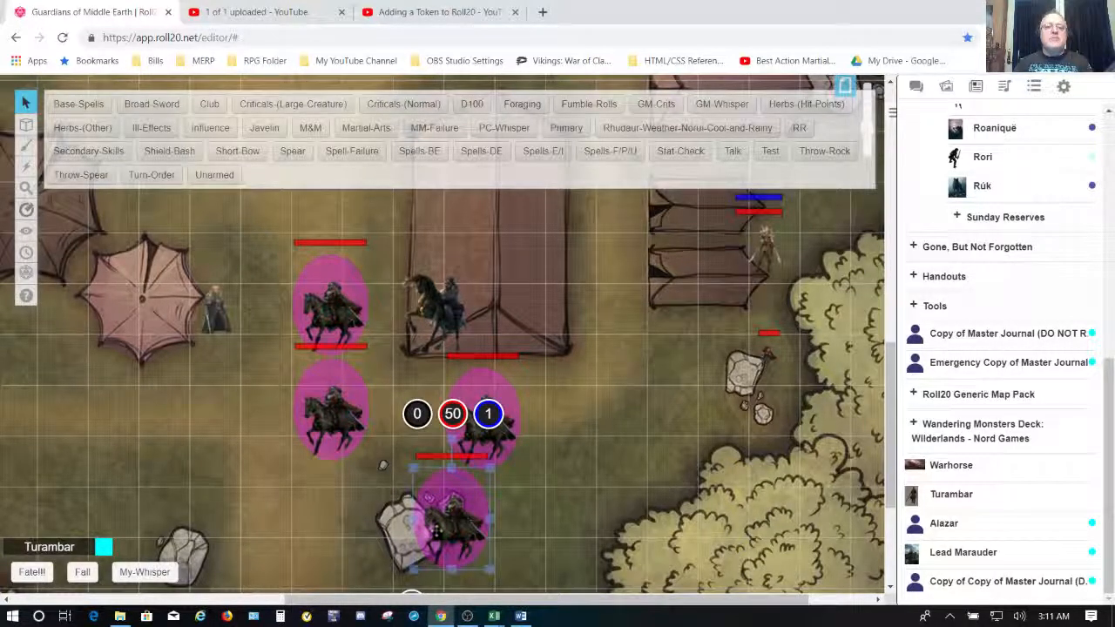
Set the original Lead Marauder token's red bar to 40, and compare its values and settings with the three copies.
{"action": "left_click", "coordinate": [334, 313]}
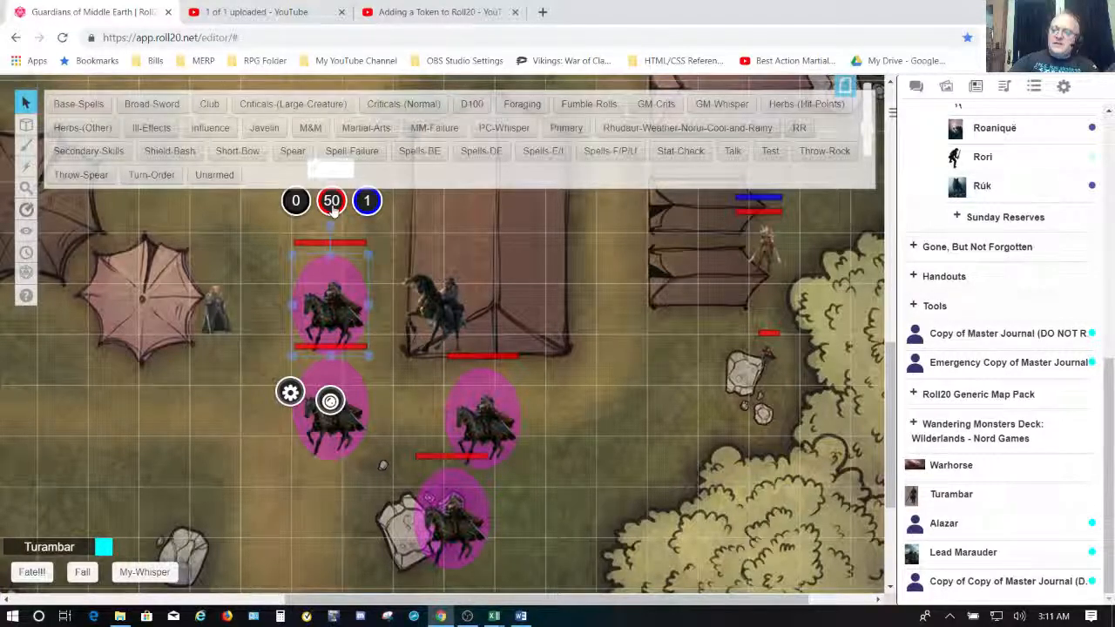
{"action": "left_click", "coordinate": [328, 417]}
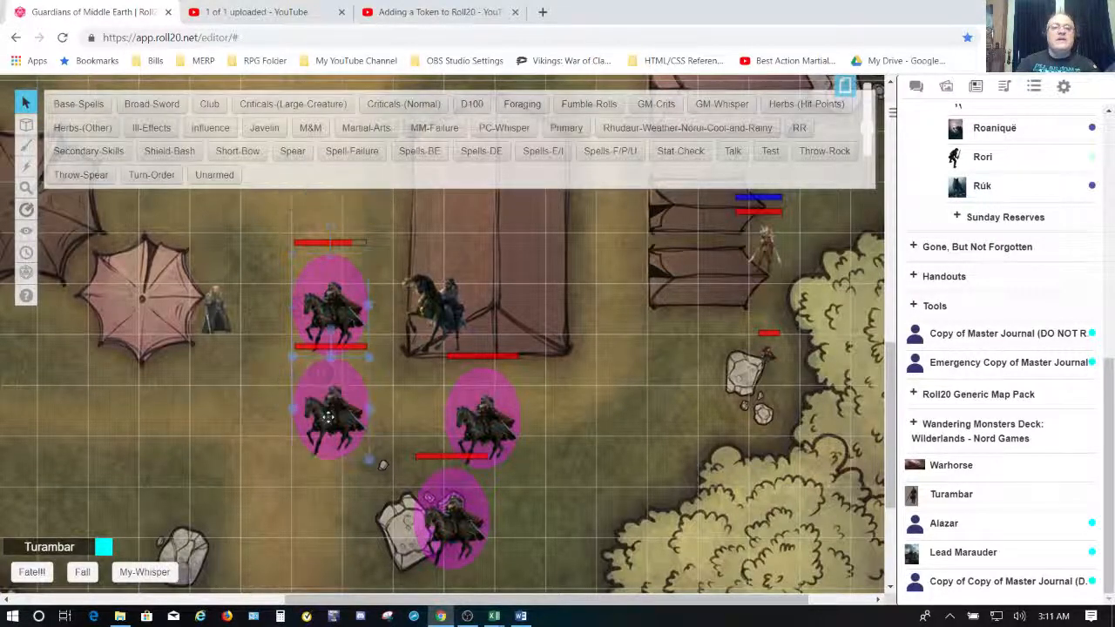
{"action": "left_click", "coordinate": [462, 460]}
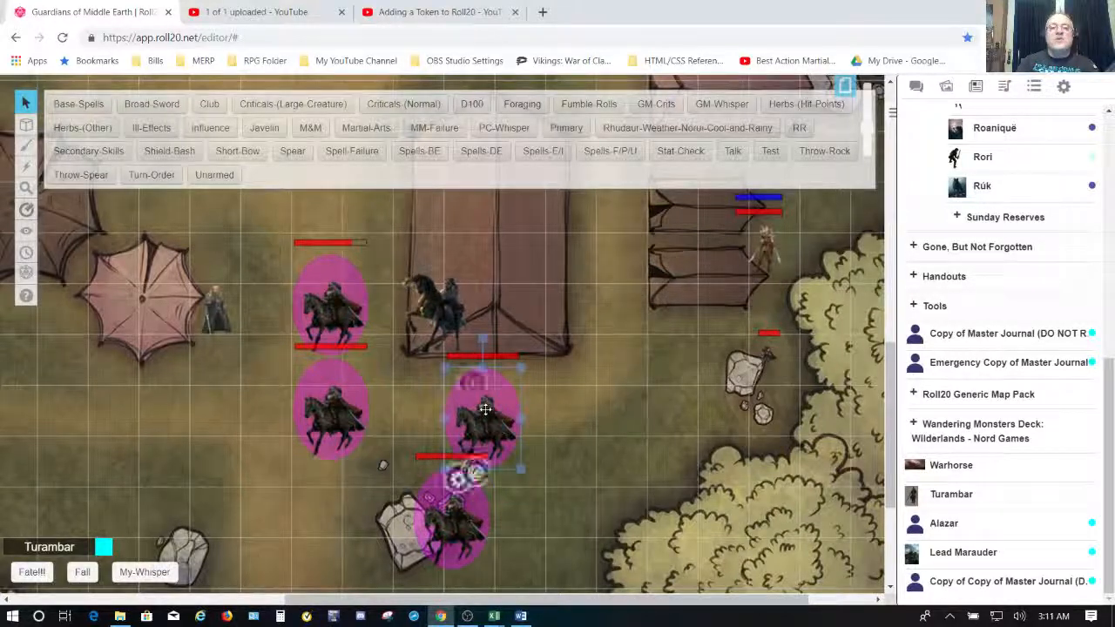
{"action": "left_click", "coordinate": [454, 523]}
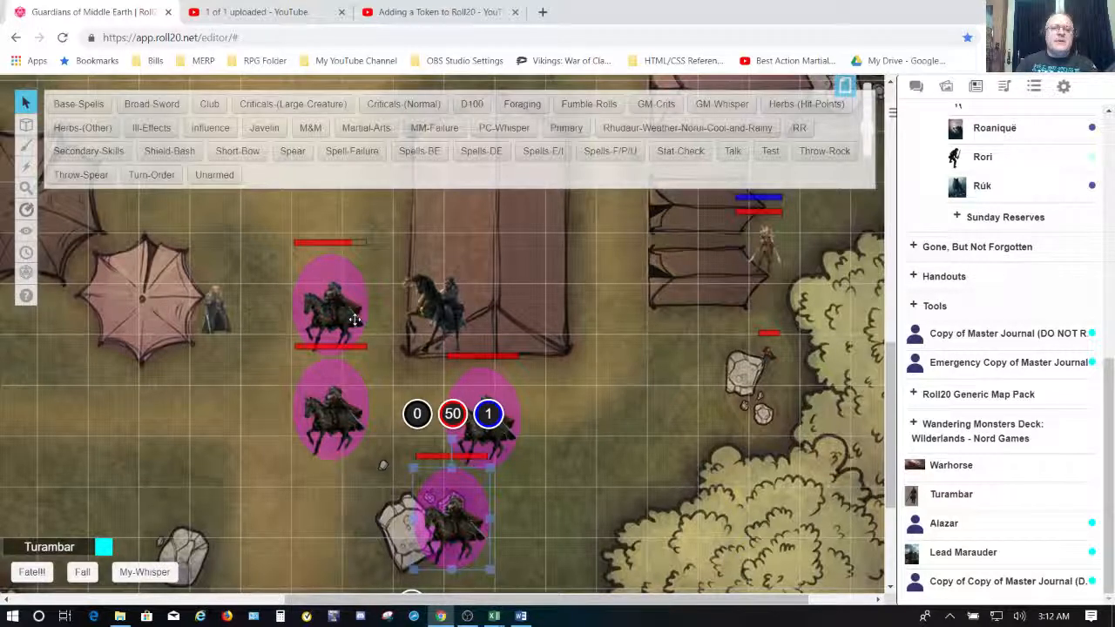
{"action": "double_click", "coordinate": [323, 303]}
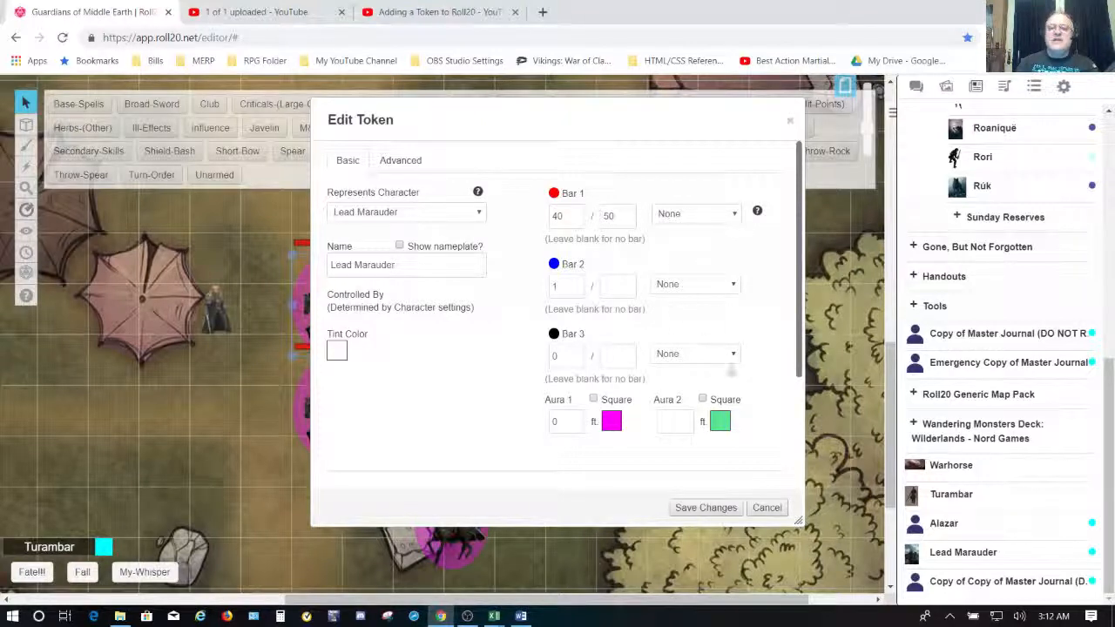
{"action": "left_click", "coordinate": [767, 508]}
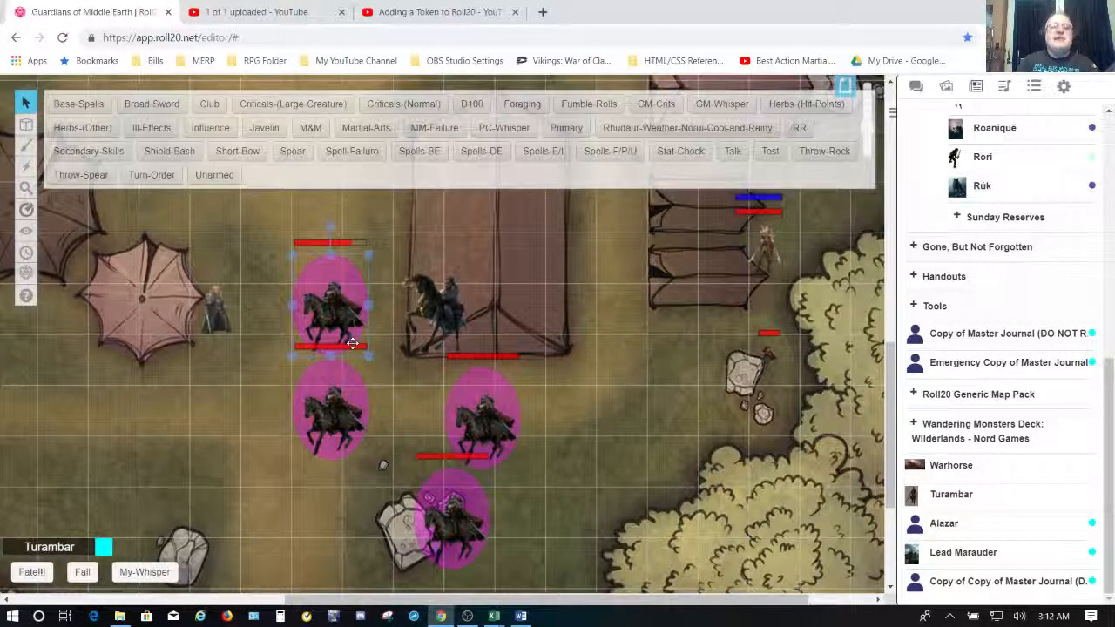
Delete the three copied Lead Marauder tokens, keeping only the original one west of the large tent.
{"action": "left_click", "coordinate": [344, 398]}
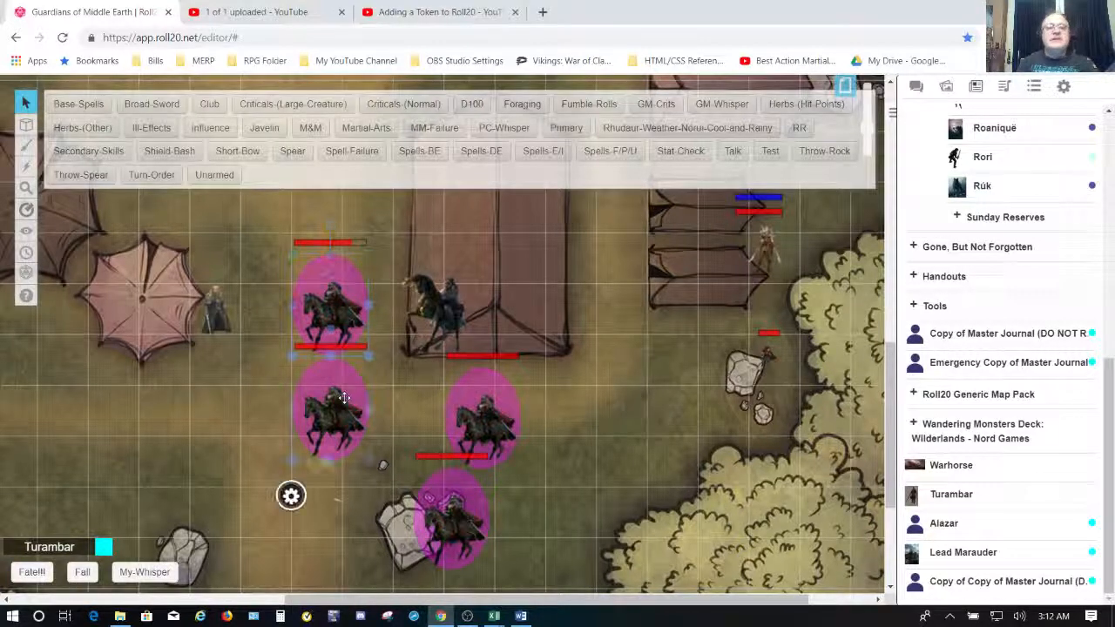
{"action": "key", "text": "Delete"}
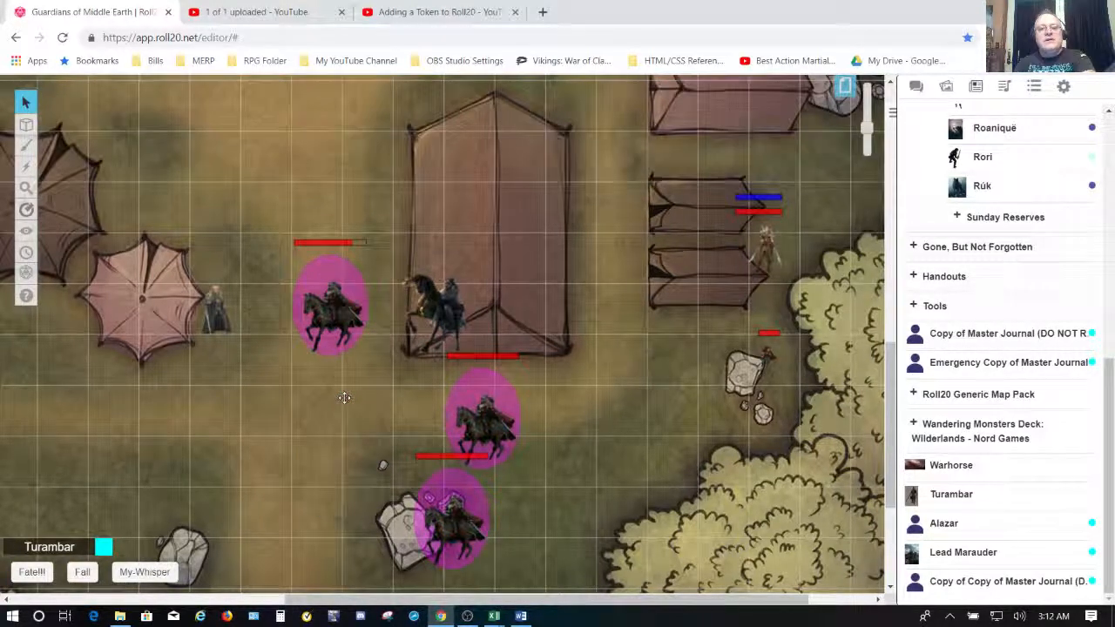
{"action": "left_click", "coordinate": [470, 426]}
{"action": "key", "text": "Delete"}
{"action": "left_click", "coordinate": [464, 503]}
{"action": "key", "text": "Delete"}
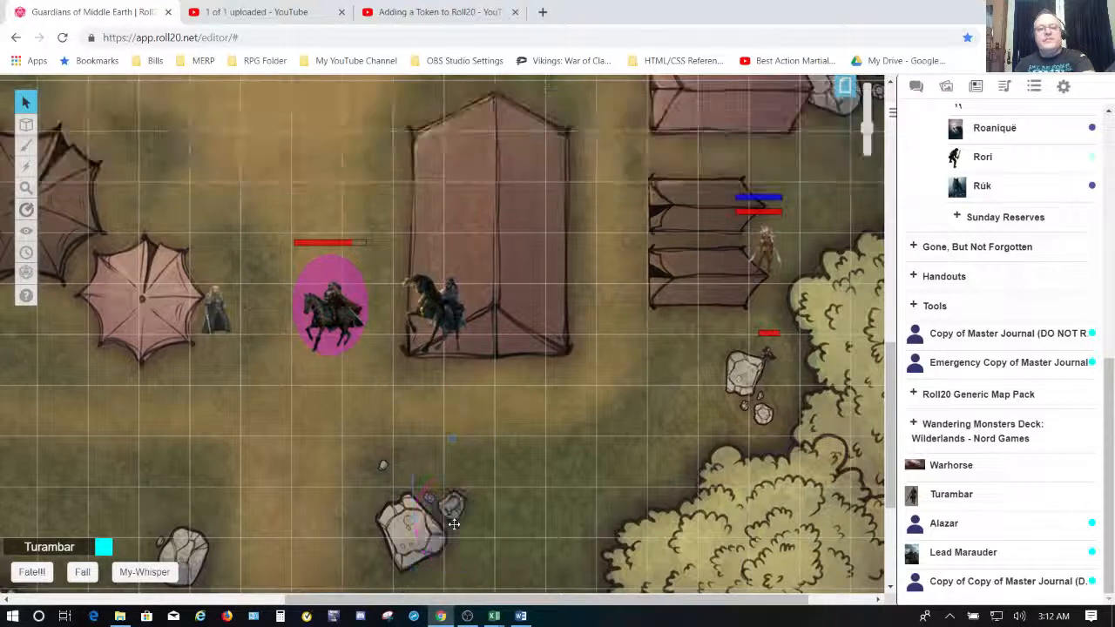
Restore the remaining Lead Marauder token's red bar to 50 and select the token.
{"action": "left_click", "coordinate": [340, 314]}
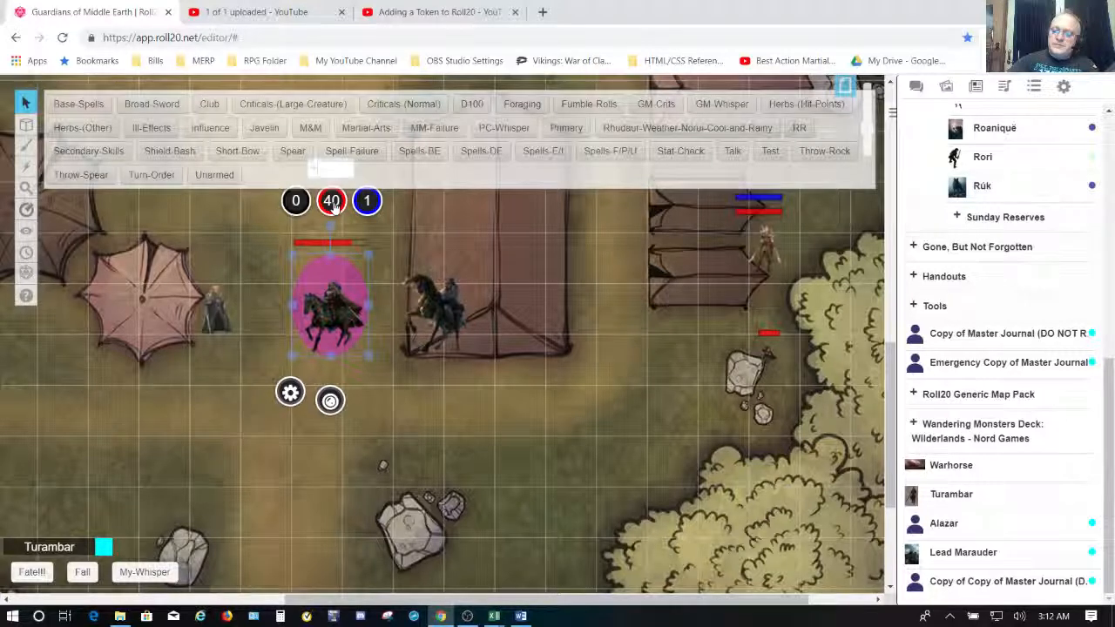
{"action": "left_click", "coordinate": [453, 425]}
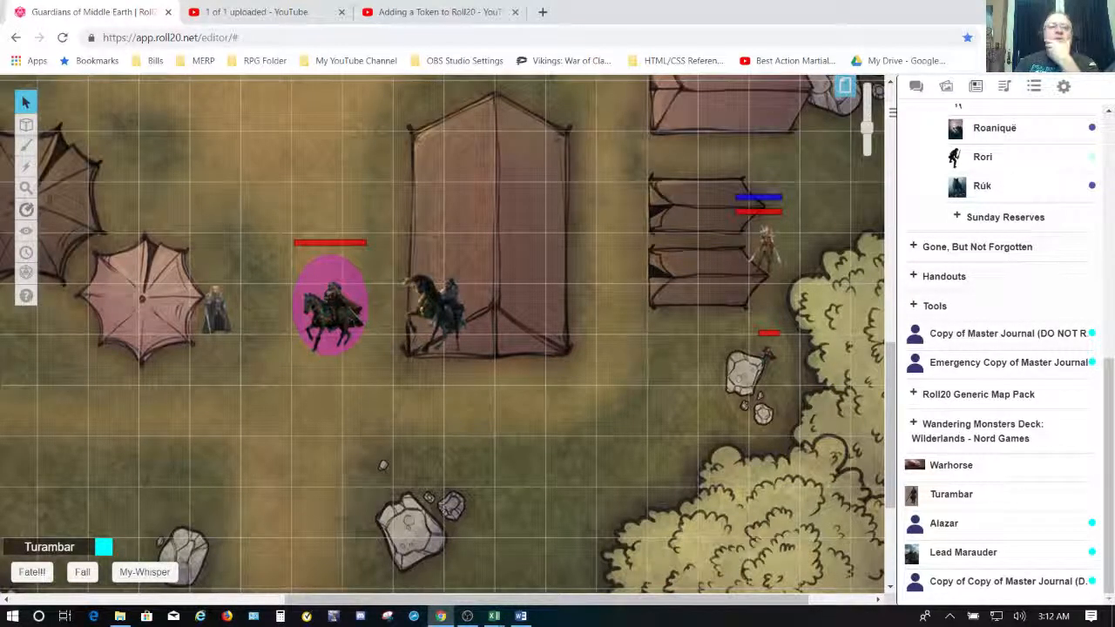
{"action": "left_click", "coordinate": [329, 307]}
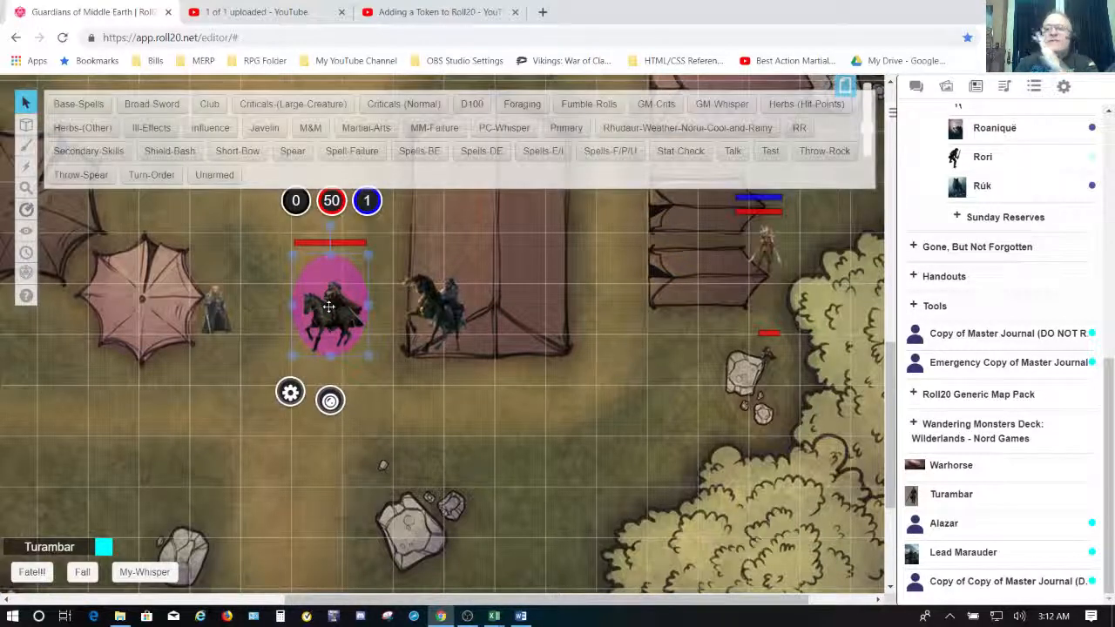
Open the Lead Marauder token's settings and link Bar 1 to the Body Development attribute.
{"action": "double_click", "coordinate": [329, 307]}
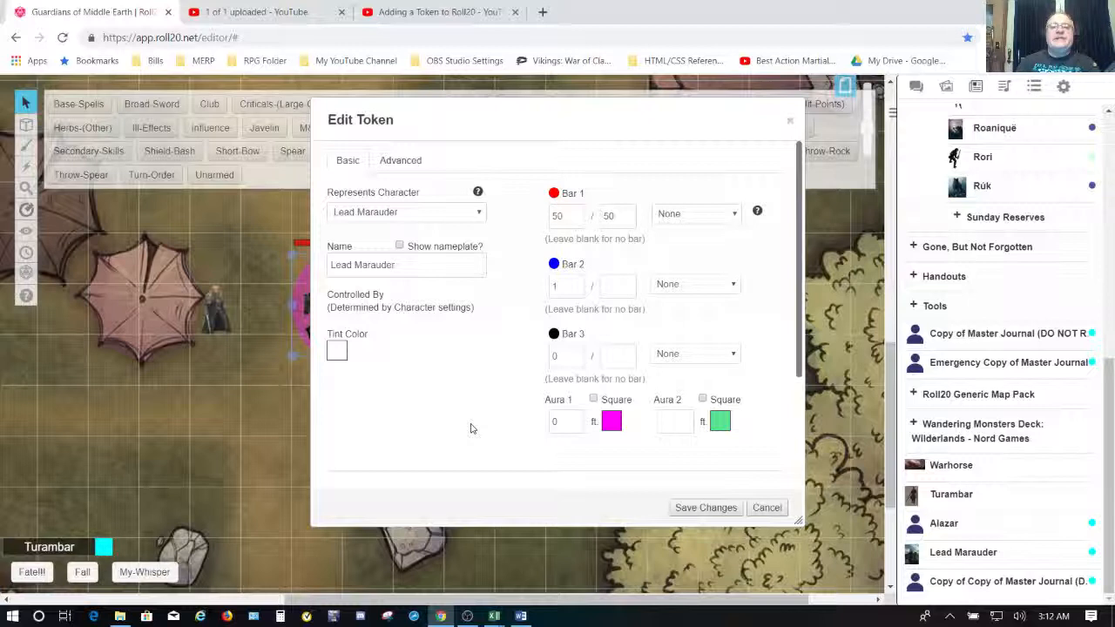
{"action": "left_click", "coordinate": [711, 223]}
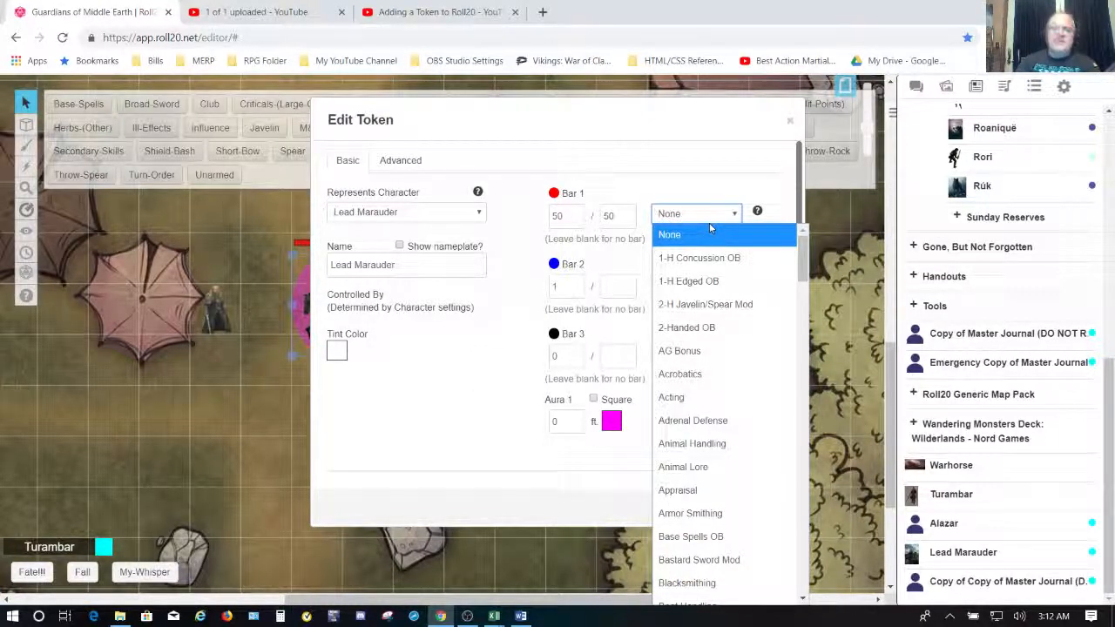
{"action": "type", "text": "bod"}
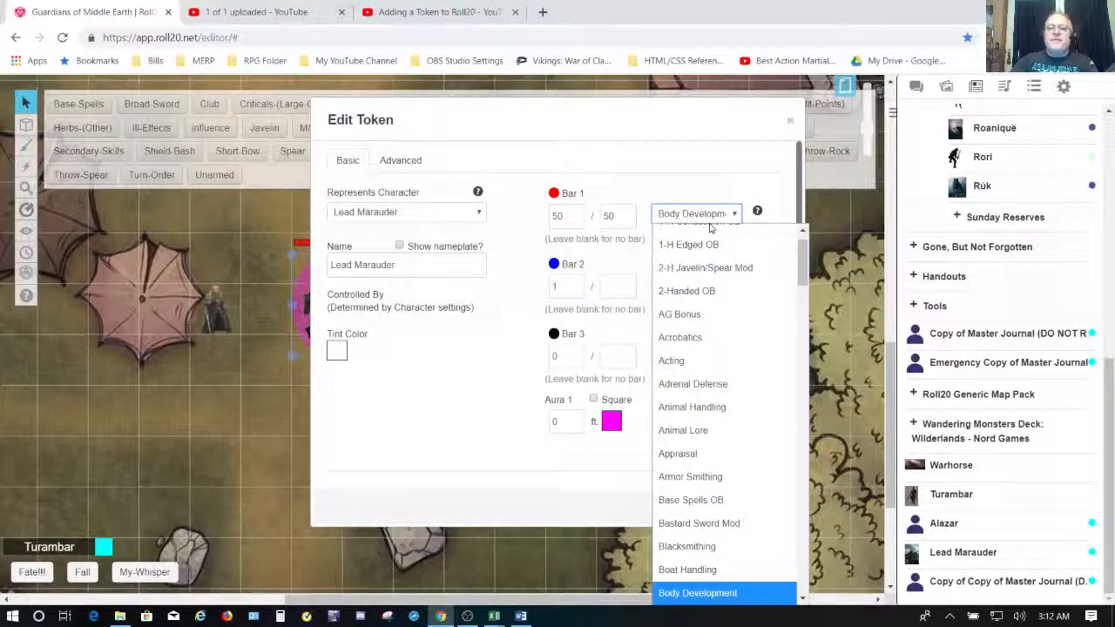
{"action": "key", "text": "Return"}
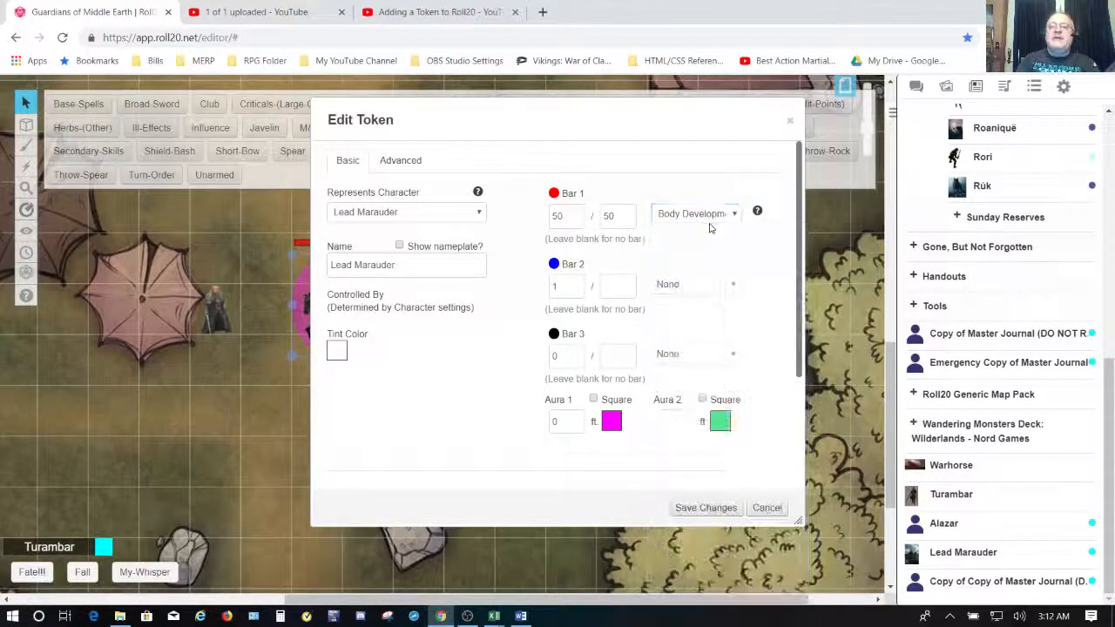
Move the token settings dialog clear of the token and link Bar 2 to the PP attribute.
{"action": "left_click", "coordinate": [703, 287]}
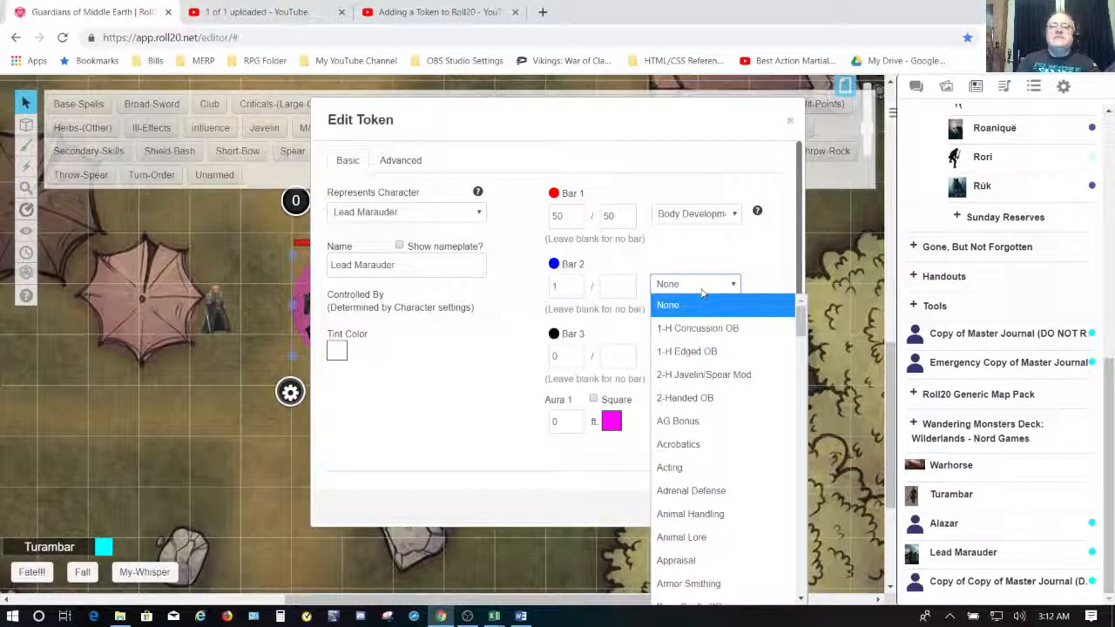
{"action": "left_click", "coordinate": [575, 112]}
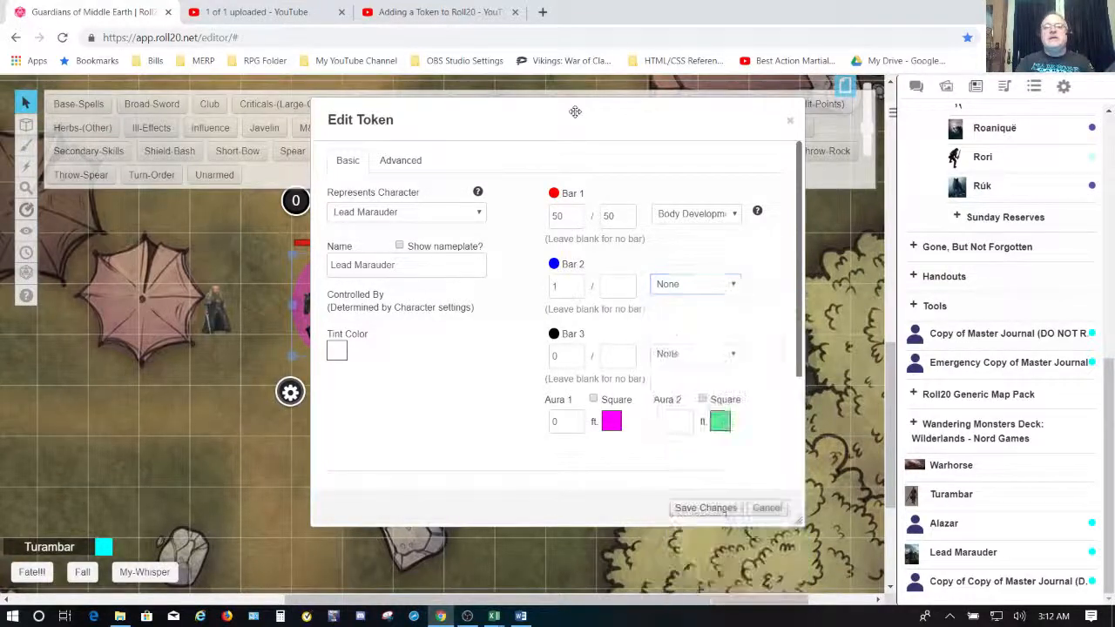
{"action": "left_click_drag", "start_coordinate": [575, 113], "coordinate": [730, 125]}
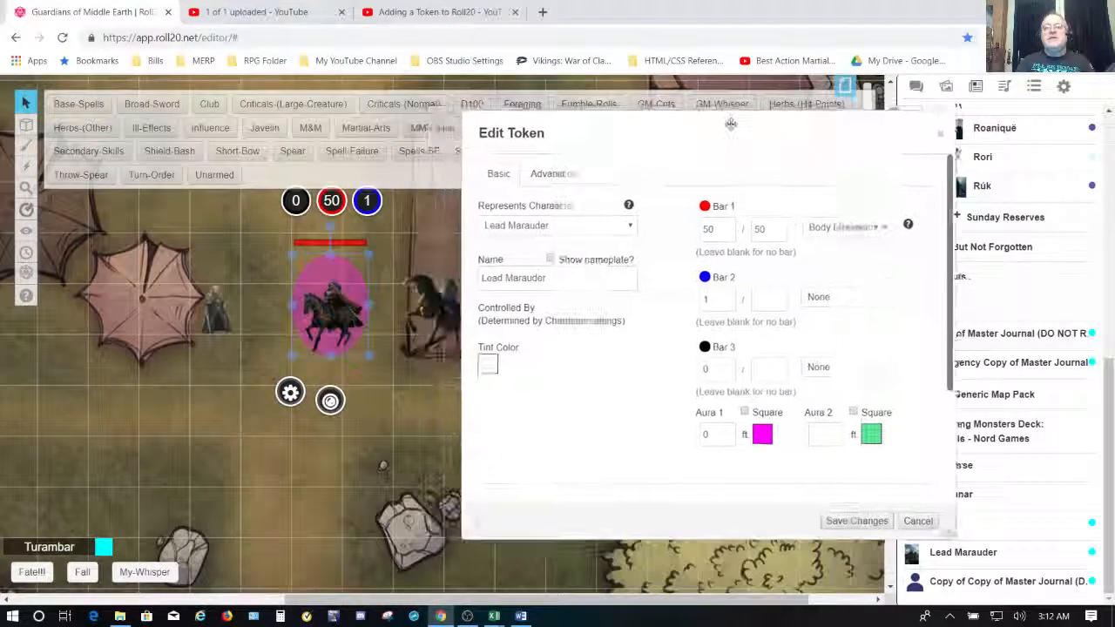
{"action": "left_click", "coordinate": [858, 303]}
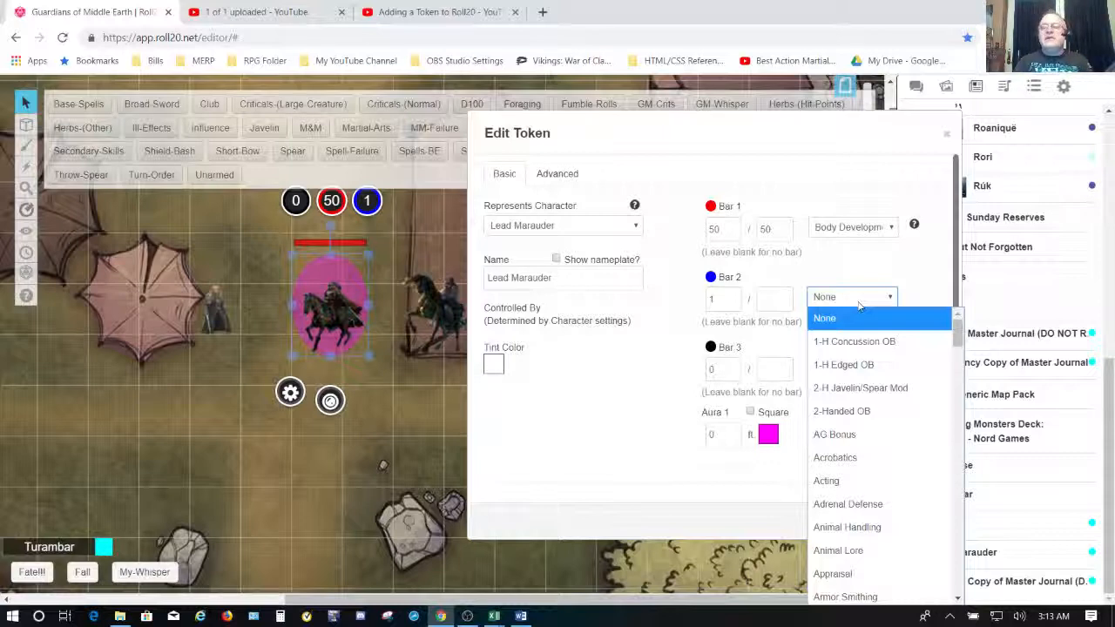
{"action": "key", "text": "p"}
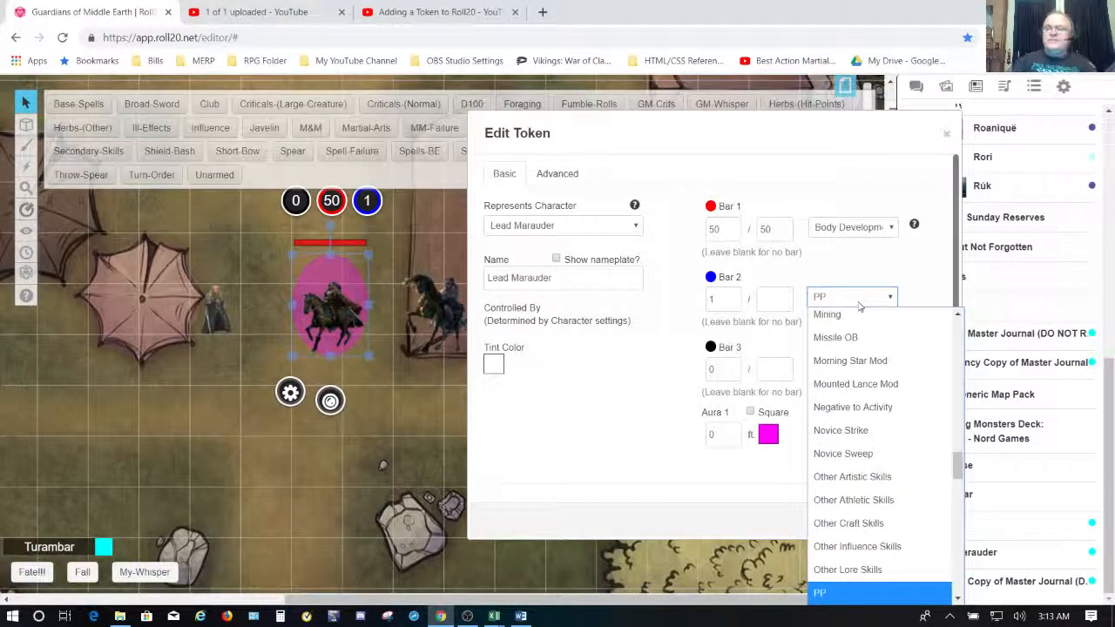
{"action": "key", "text": "Return"}
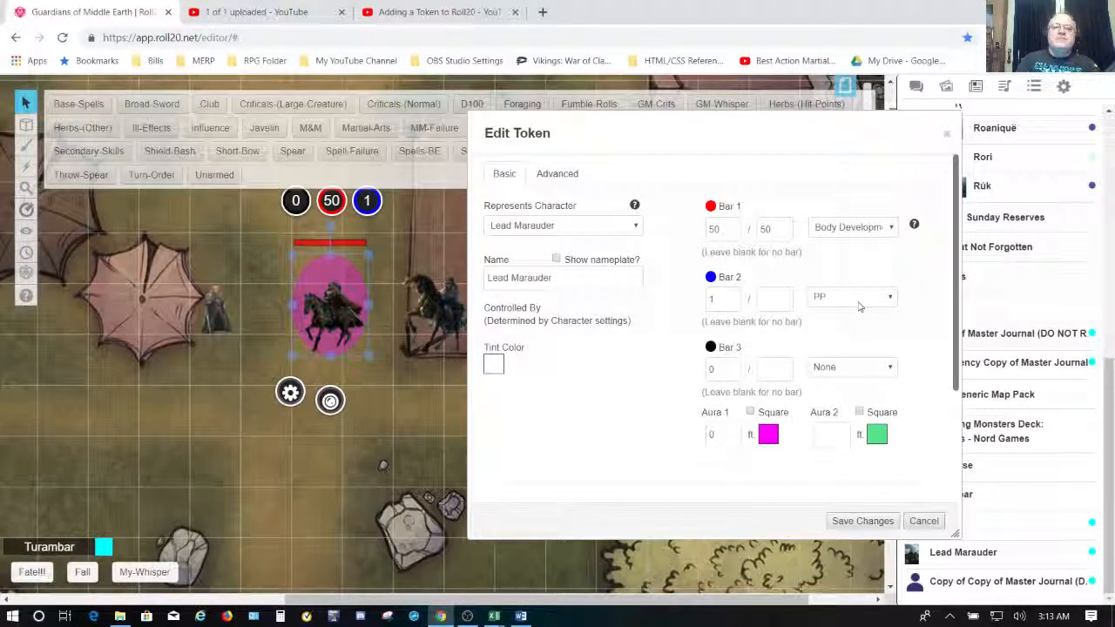
Link Bar 3 of the Lead Marauder token to the Negative to Activity attribute.
{"action": "left_click", "coordinate": [841, 369]}
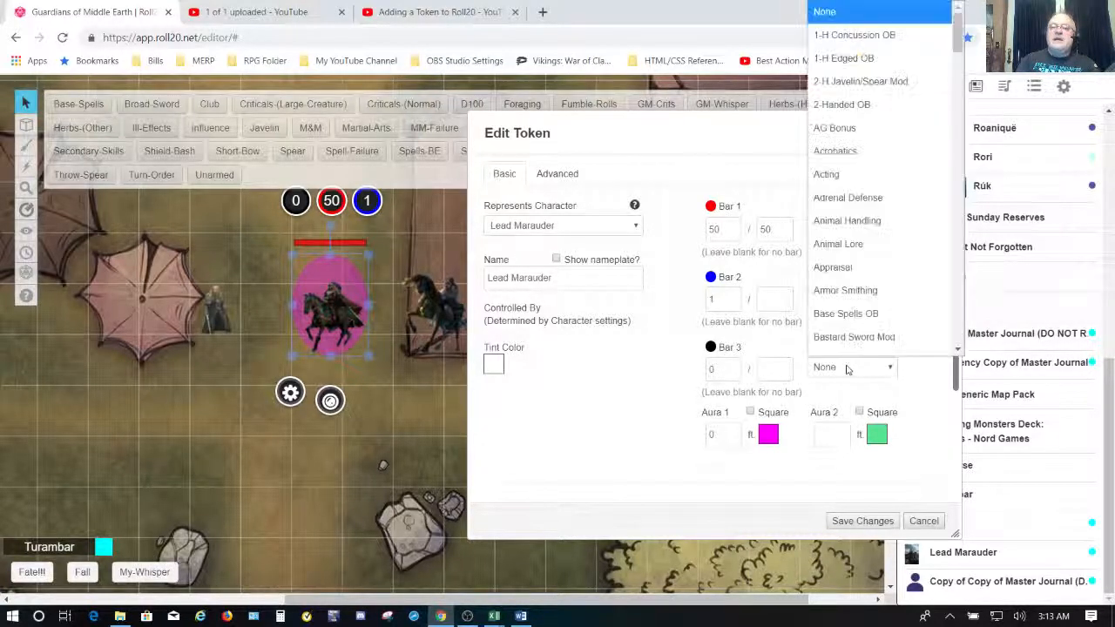
{"action": "key", "text": "n"}
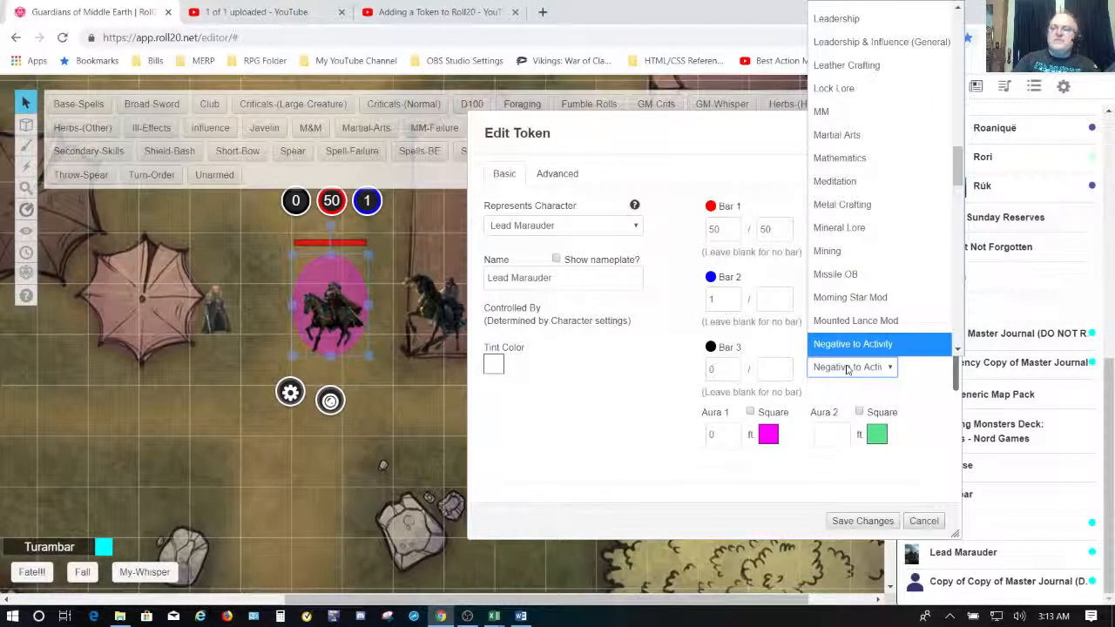
{"action": "key", "text": "Return"}
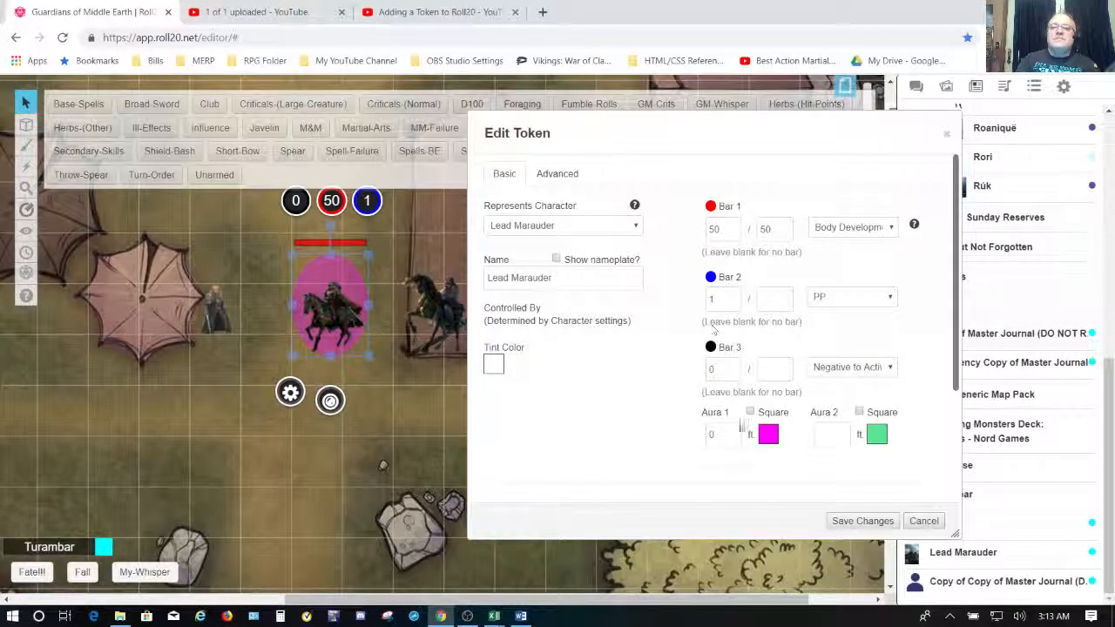
Clear the Aura 1 radius, review the token's permission and light settings, and save the changes.
{"action": "left_click", "coordinate": [728, 431]}
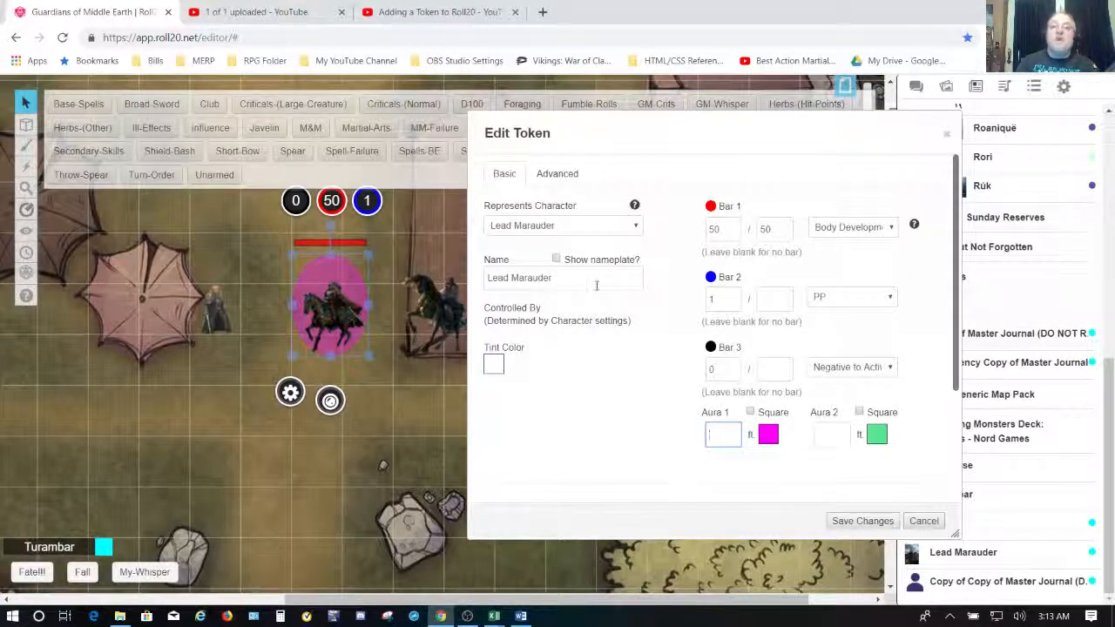
{"action": "left_click", "coordinate": [558, 175]}
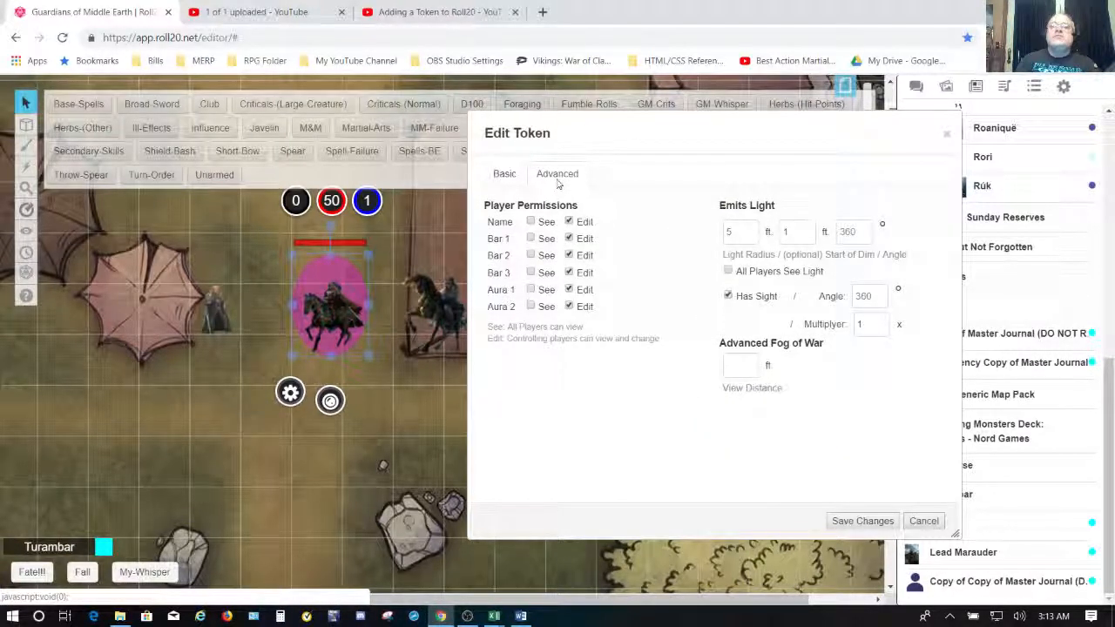
{"action": "left_click", "coordinate": [507, 176]}
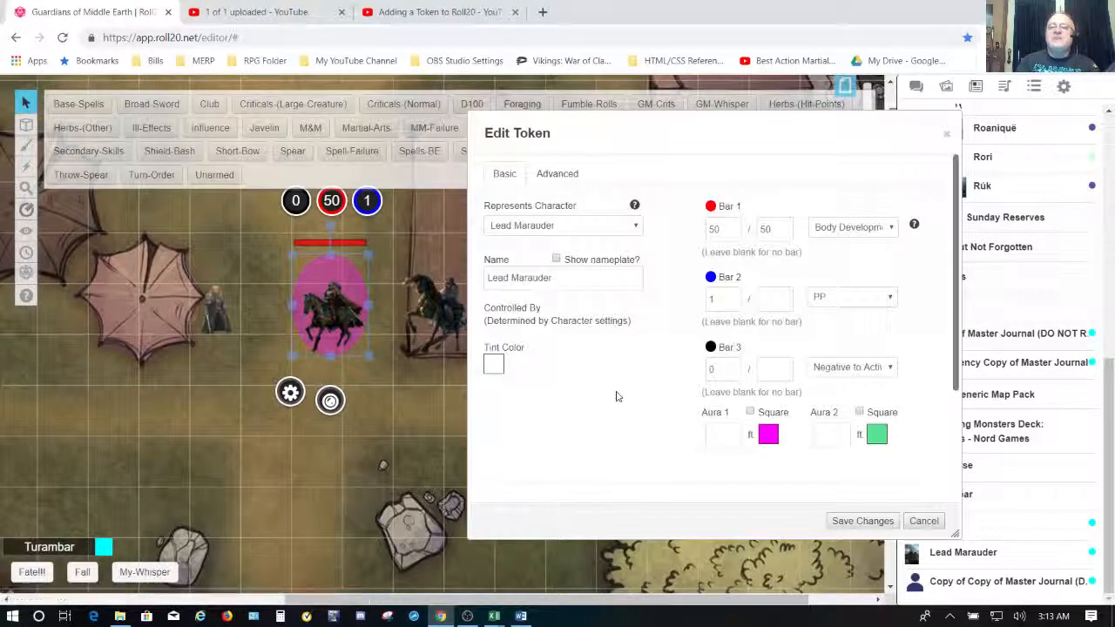
{"action": "left_click", "coordinate": [868, 525]}
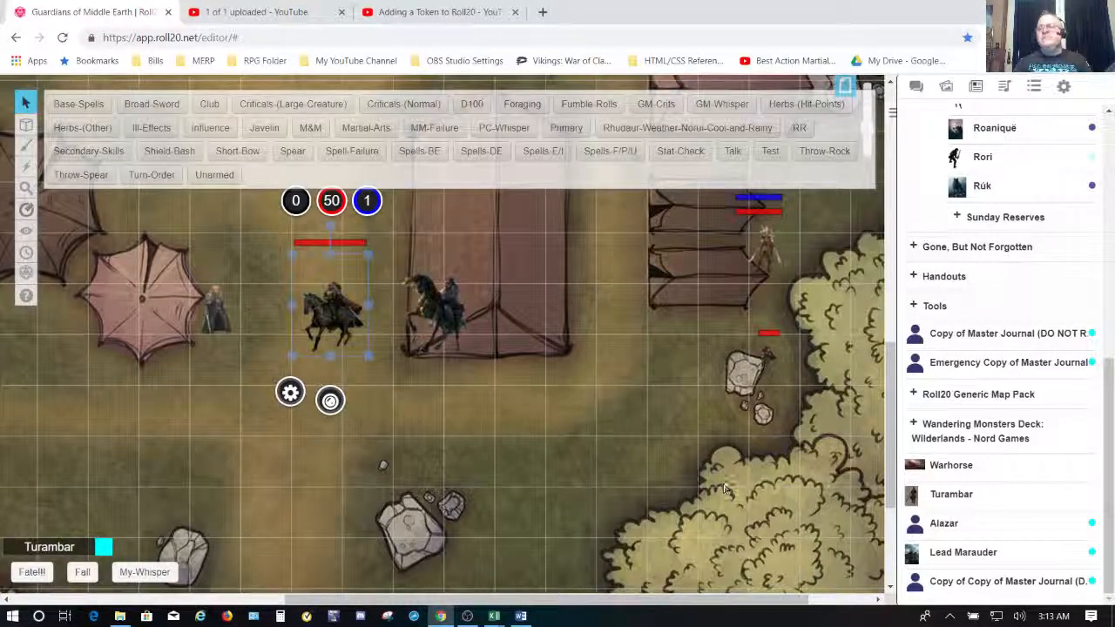
{"action": "left_click", "coordinate": [981, 554]}
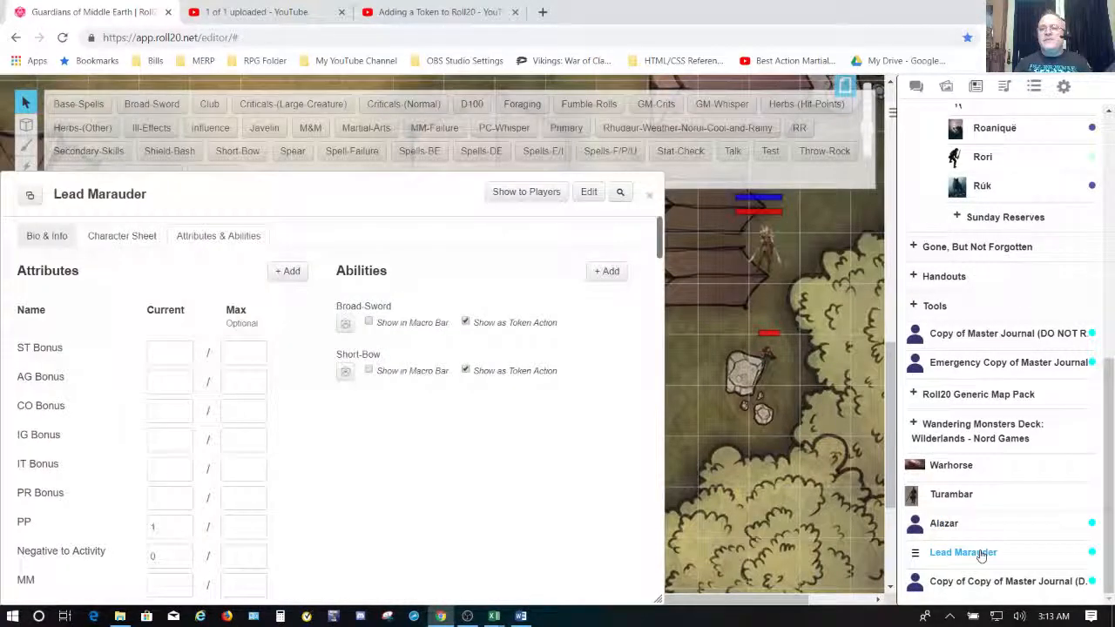
{"action": "left_click", "coordinate": [652, 197]}
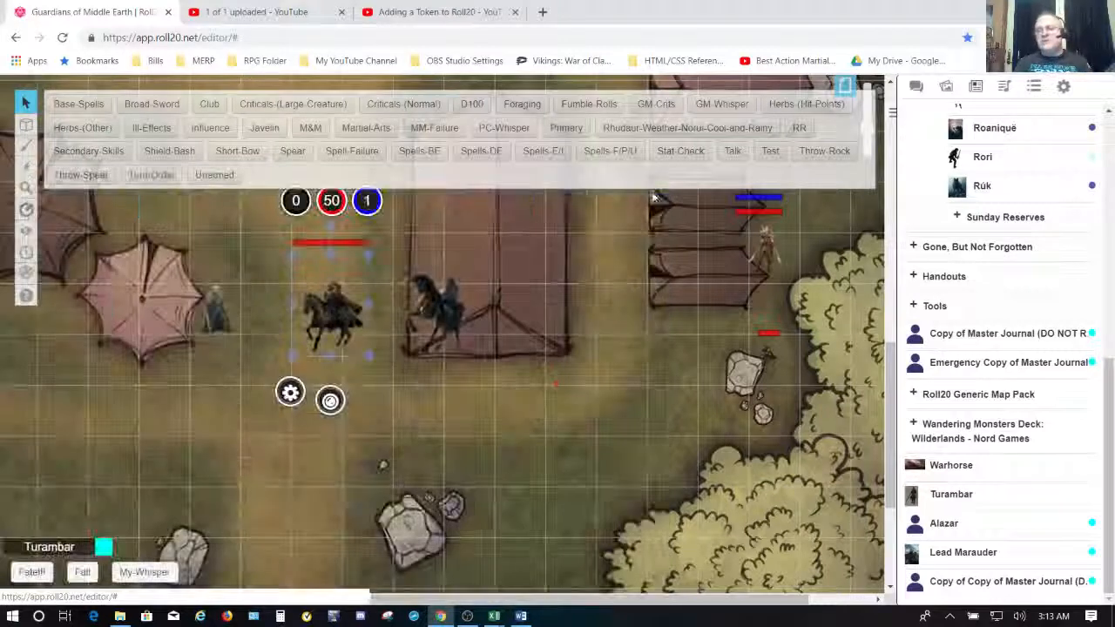
{"action": "left_click_drag", "start_coordinate": [974, 554], "coordinate": [437, 408]}
{"action": "left_click_drag", "start_coordinate": [966, 555], "coordinate": [562, 498]}
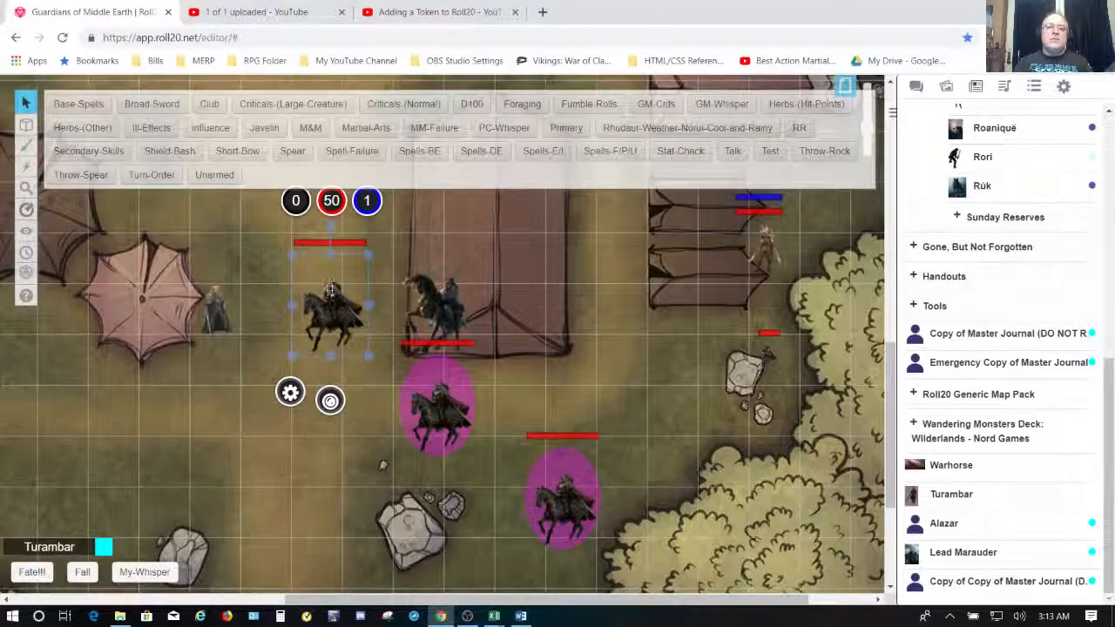
{"action": "left_click", "coordinate": [566, 503]}
{"action": "key", "text": "Delete"}
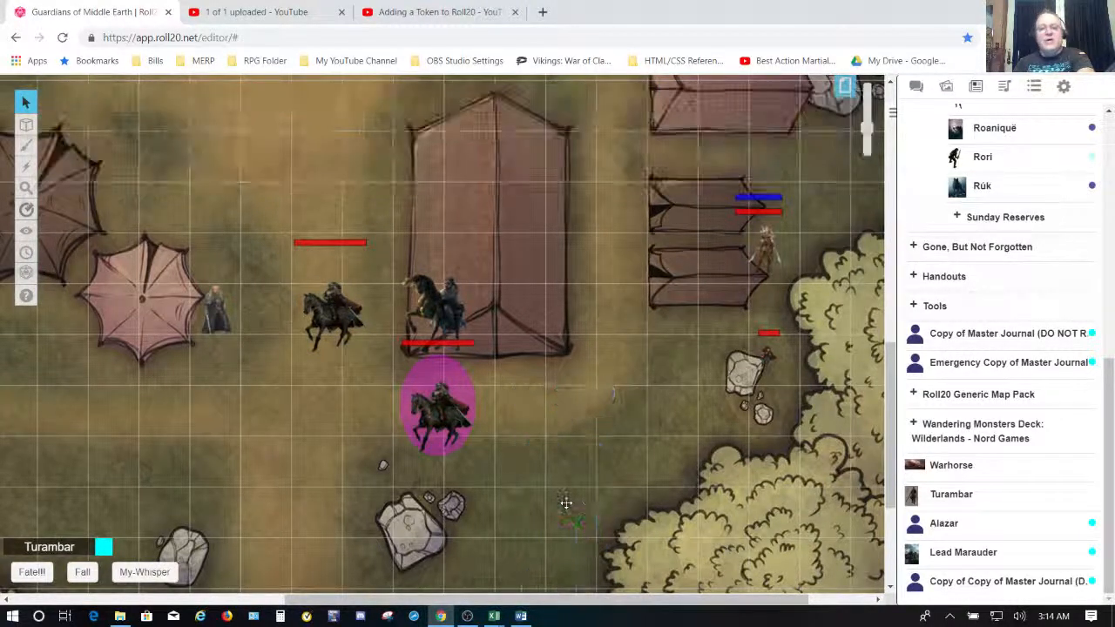
{"action": "left_click", "coordinate": [435, 415]}
{"action": "key", "text": "Delete"}
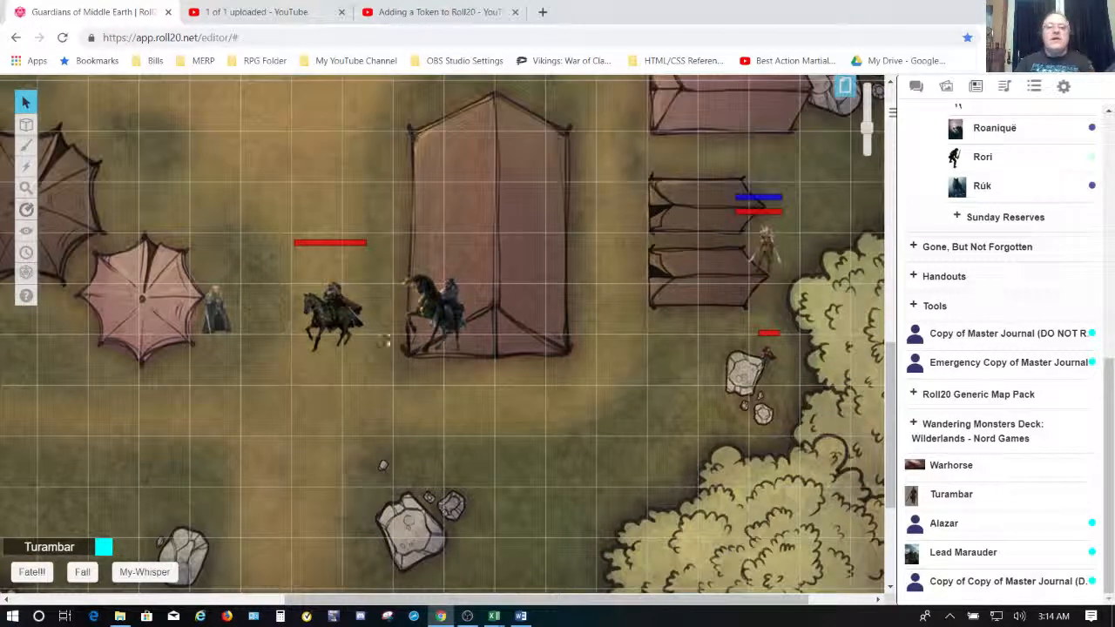
Select the configured Lead Marauder token on the map and remove the existing default token from the Lead Marauder character.
{"action": "left_click", "coordinate": [322, 301]}
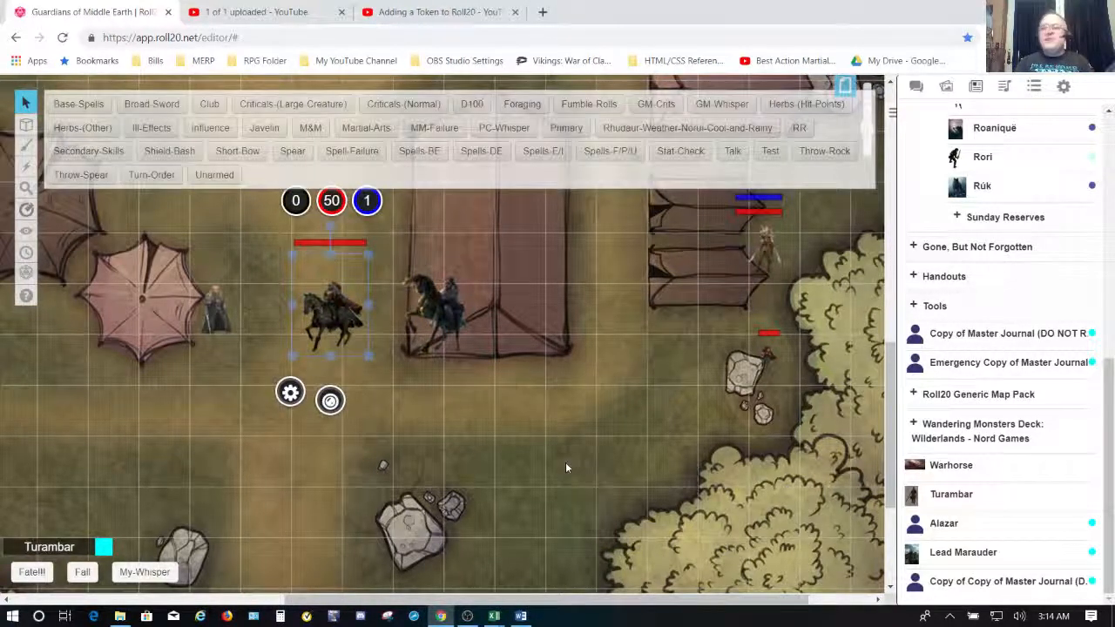
{"action": "left_click", "coordinate": [955, 555]}
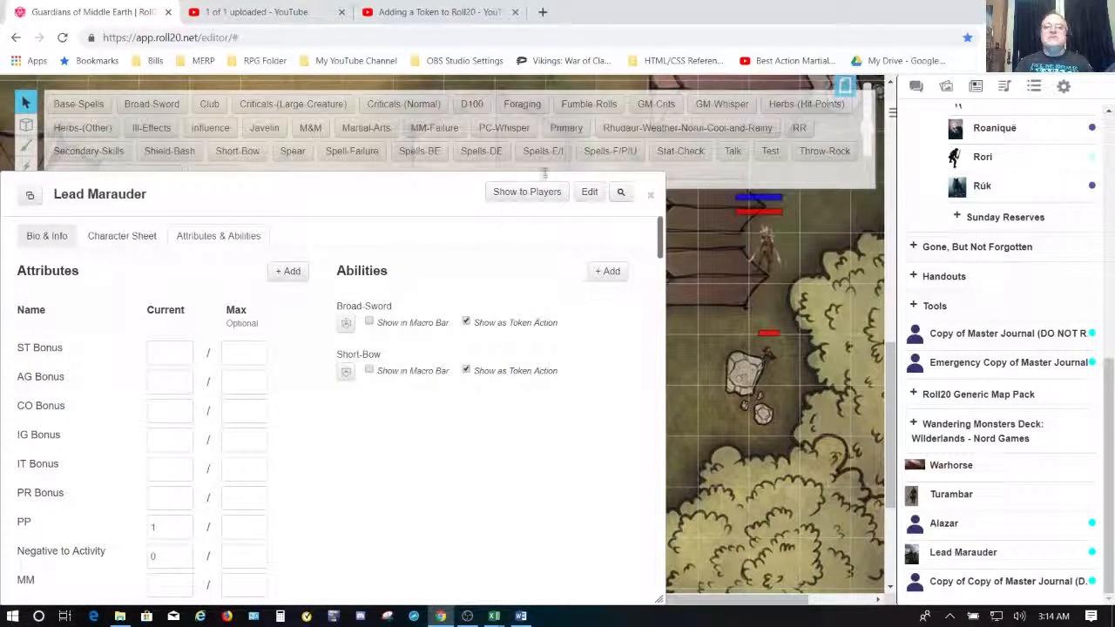
{"action": "left_click", "coordinate": [592, 194]}
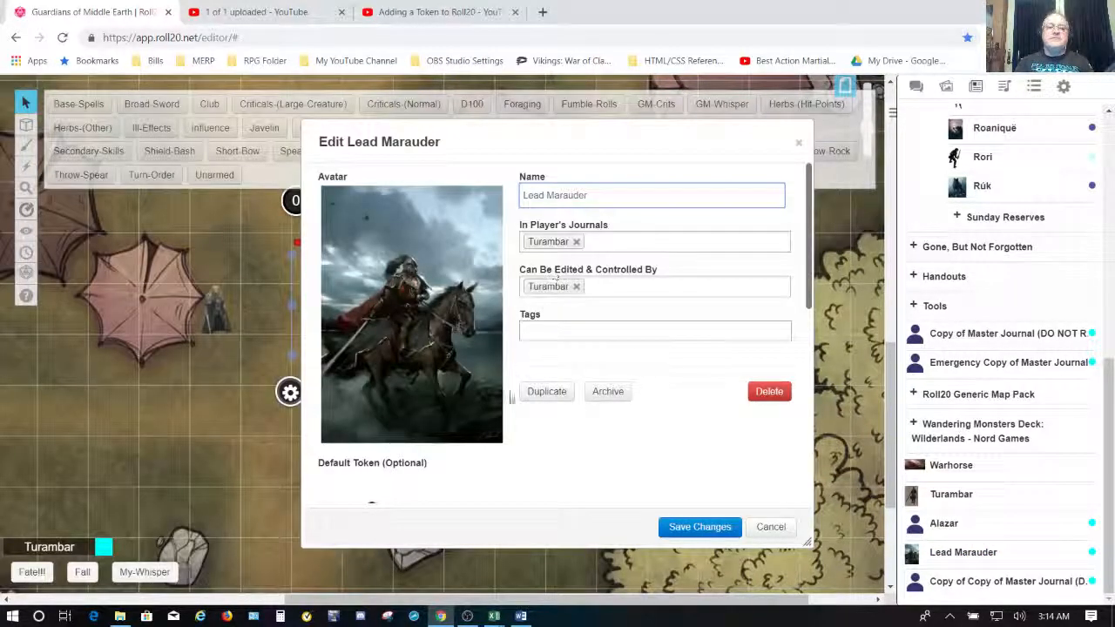
{"action": "scroll", "coordinate": [602, 450], "scroll_direction": "down", "scroll_amount": 3}
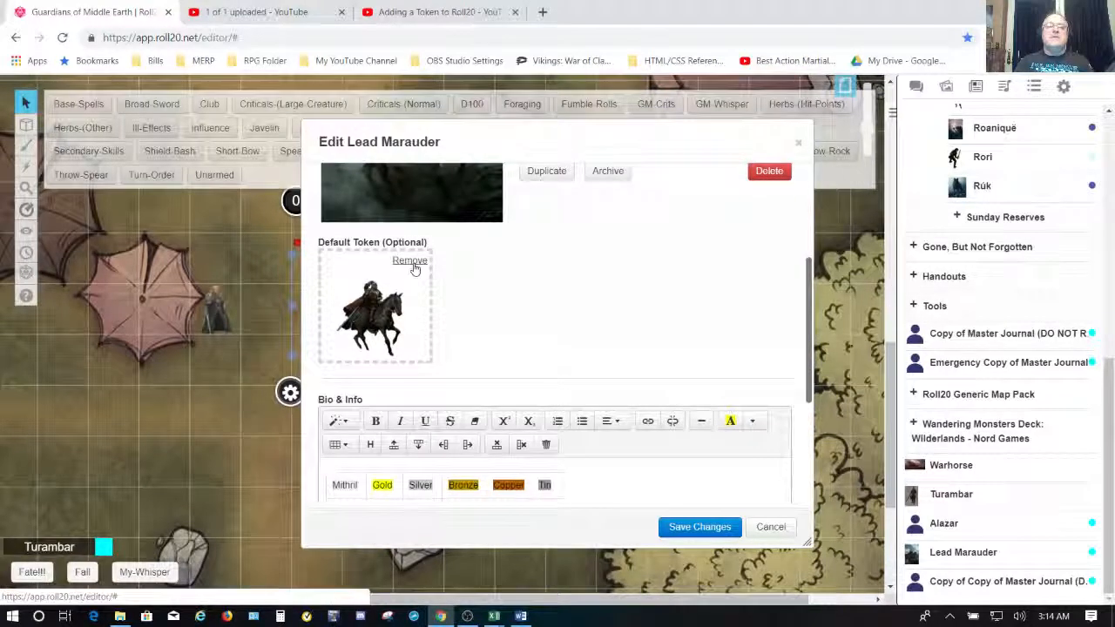
{"action": "left_click", "coordinate": [417, 267]}
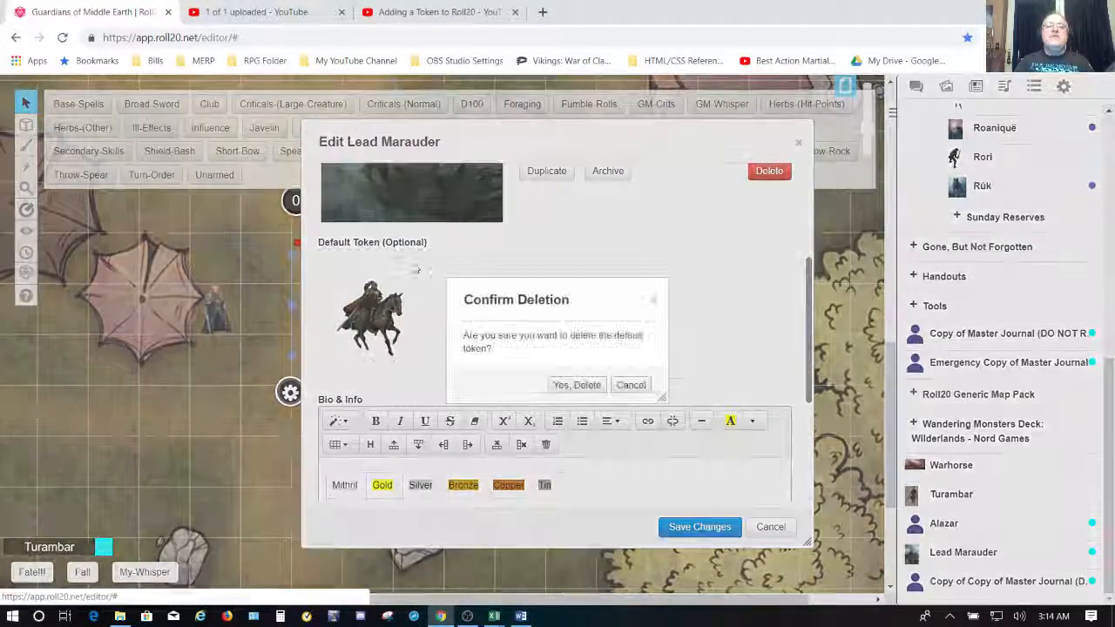
{"action": "left_click", "coordinate": [592, 388]}
Assign the selected map token as the Lead Marauder's default token, save the changes, and close the character sheet.
{"action": "scroll", "coordinate": [544, 396], "scroll_direction": "down", "scroll_amount": 6}
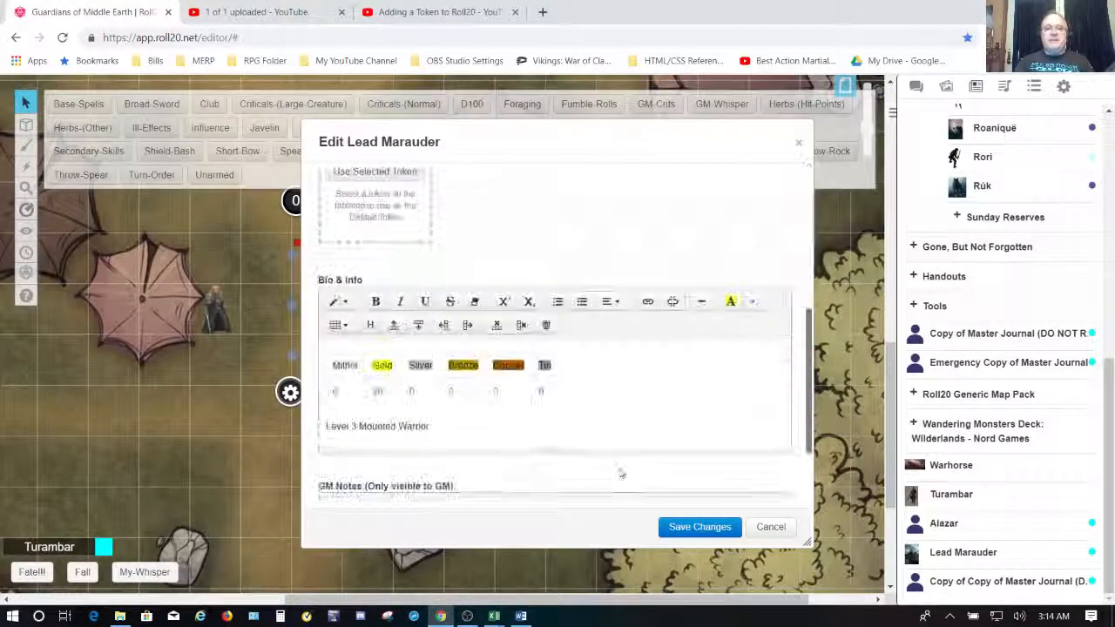
{"action": "scroll", "coordinate": [665, 307], "scroll_direction": "up", "scroll_amount": 3}
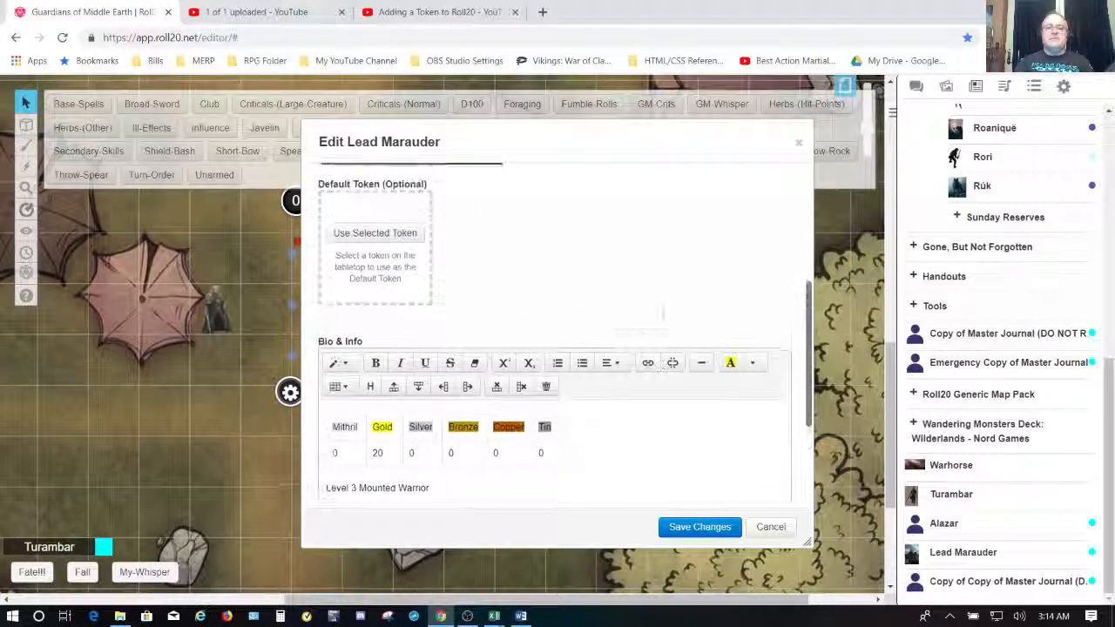
{"action": "left_click", "coordinate": [399, 234]}
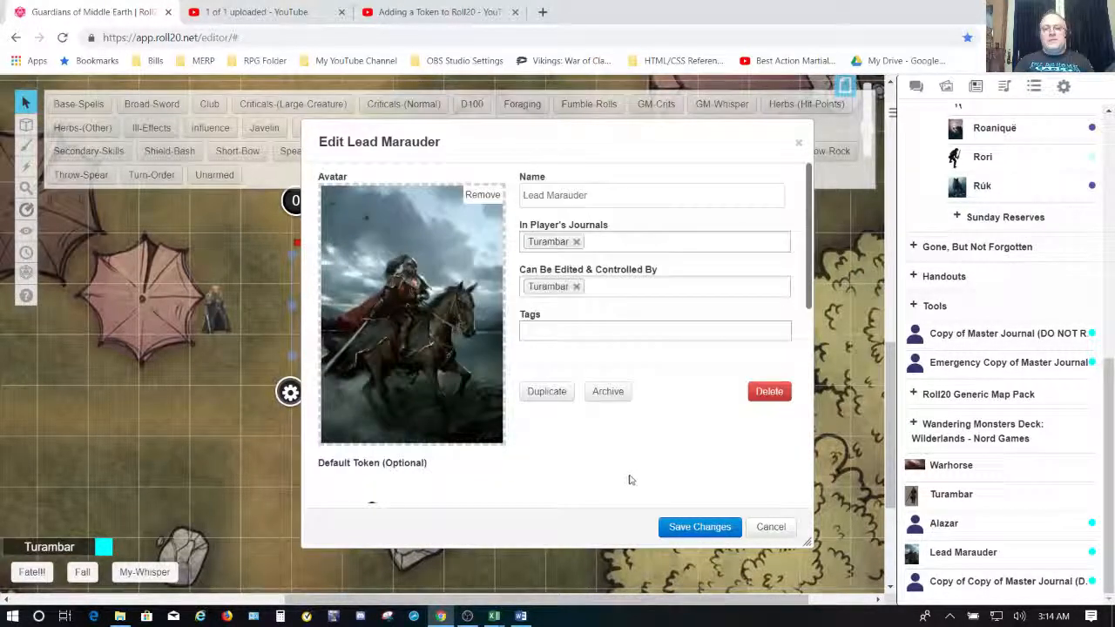
{"action": "scroll", "coordinate": [629, 480], "scroll_direction": "down", "scroll_amount": 10}
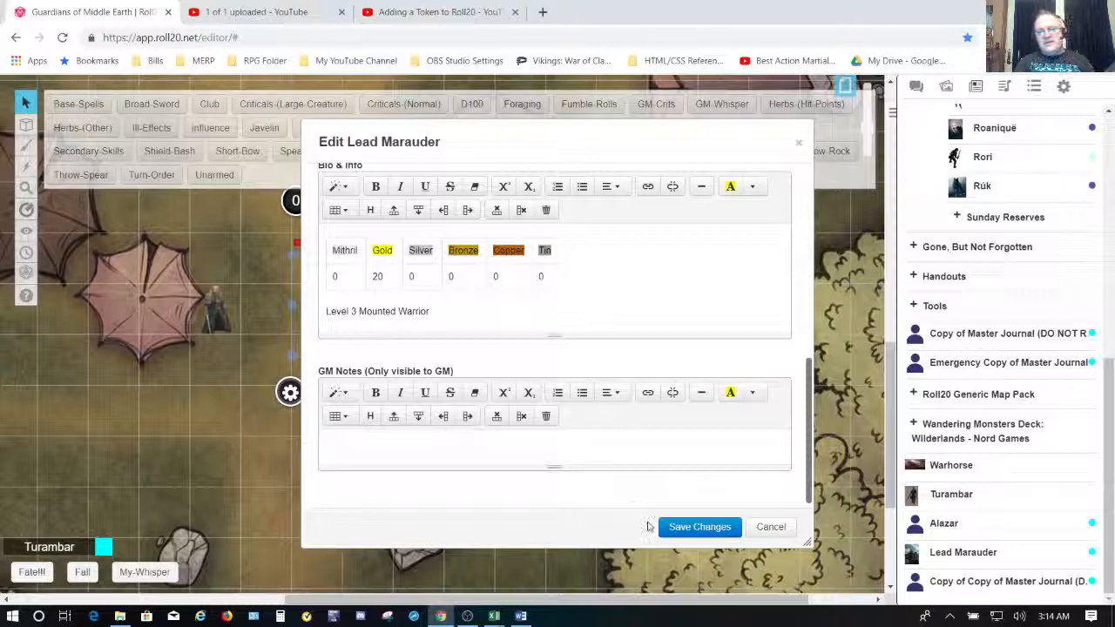
{"action": "left_click", "coordinate": [701, 535]}
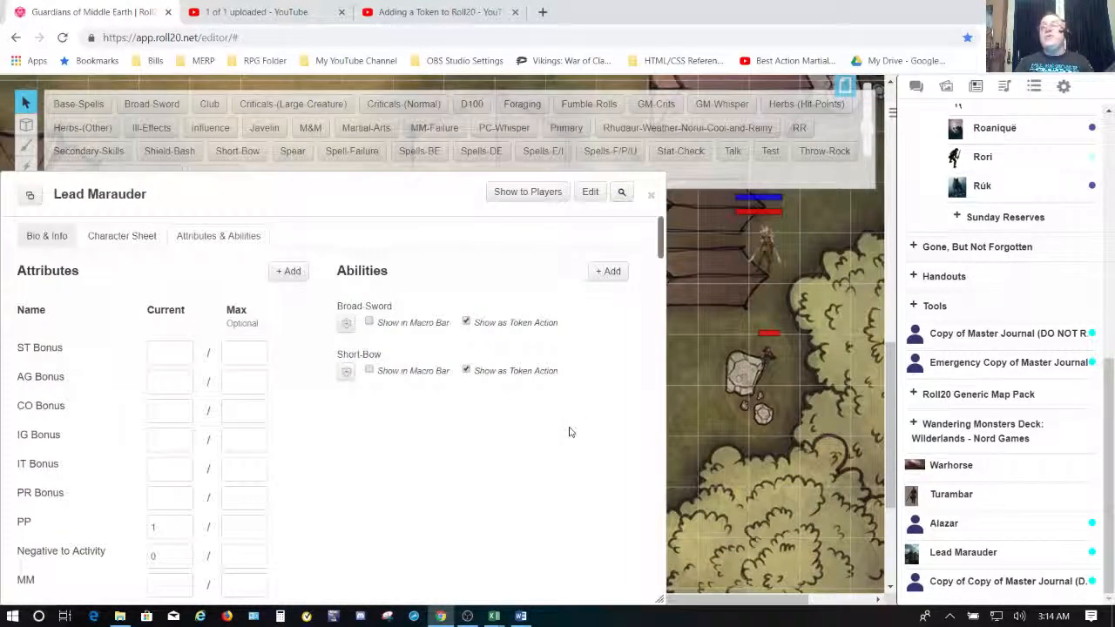
{"action": "left_click", "coordinate": [650, 202]}
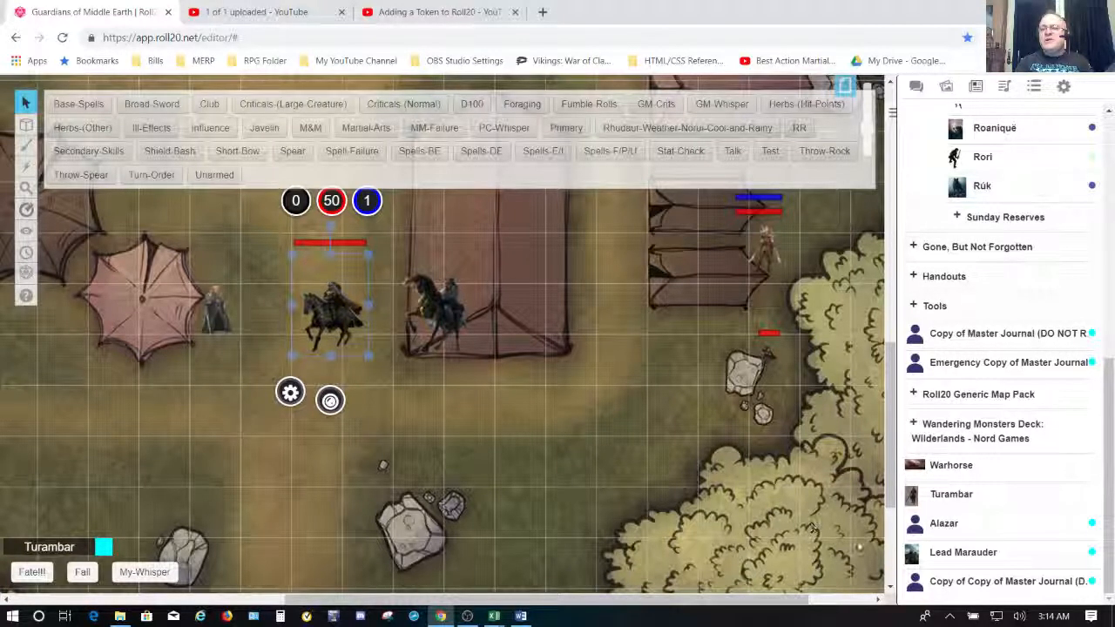
Place a new Lead Marauder token on the map below the large tent and delete the original token.
{"action": "mouse_move", "coordinate": [977, 555]}
{"action": "left_mouse_down"}
{"action": "mouse_move", "coordinate": [806, 514]}
{"action": "mouse_move", "coordinate": [677, 503]}
{"action": "mouse_move", "coordinate": [476, 419]}
{"action": "mouse_move", "coordinate": [503, 457]}
{"action": "left_mouse_up"}
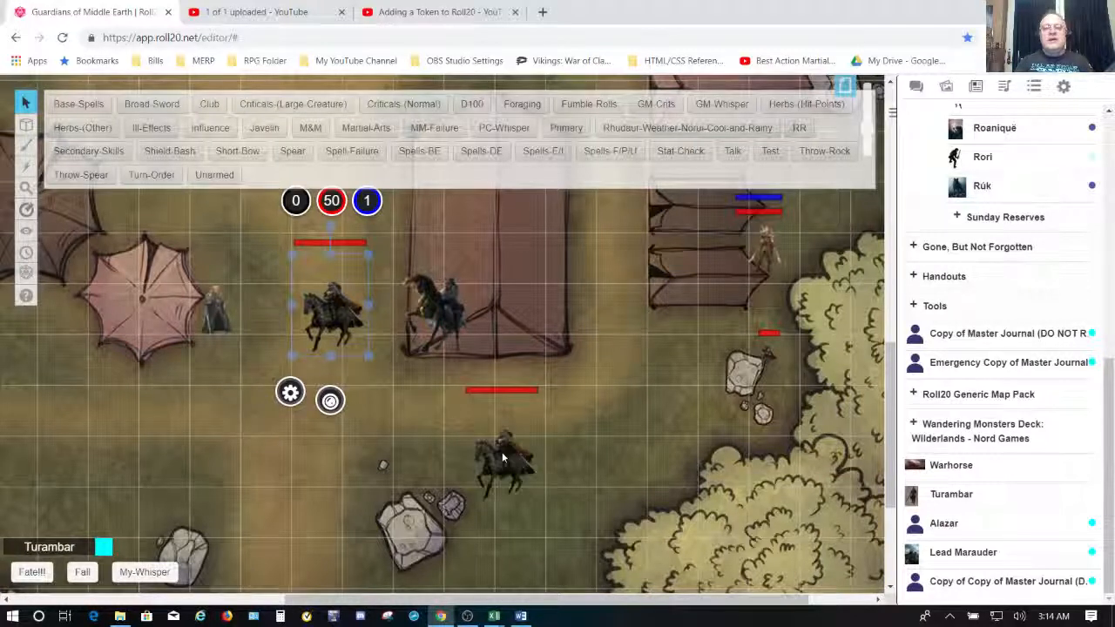
{"action": "left_click", "coordinate": [502, 458]}
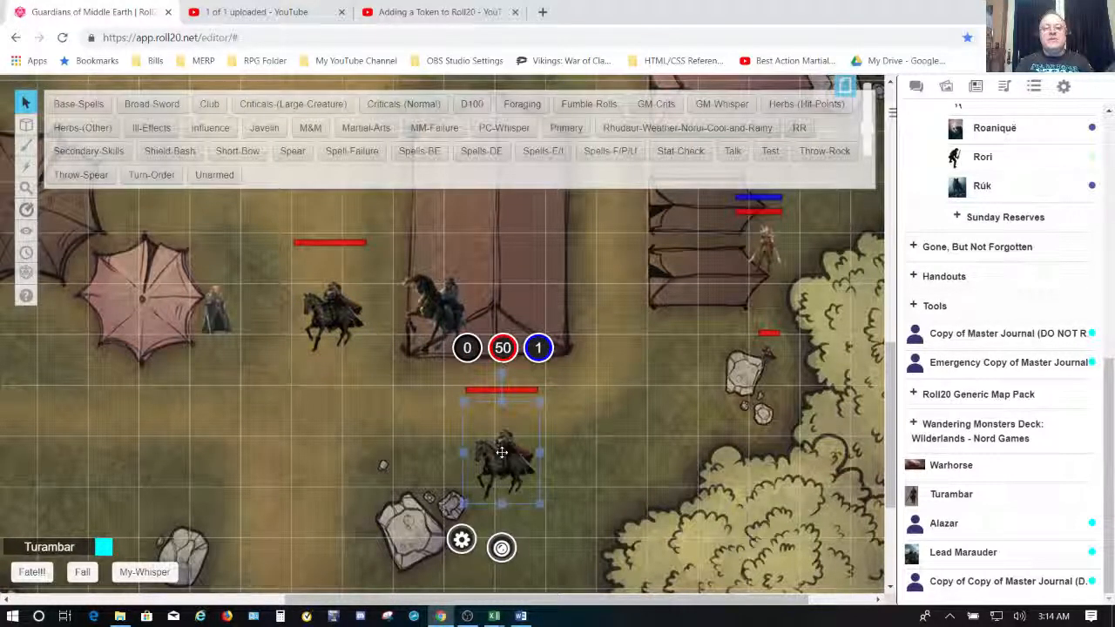
{"action": "left_click", "coordinate": [335, 300]}
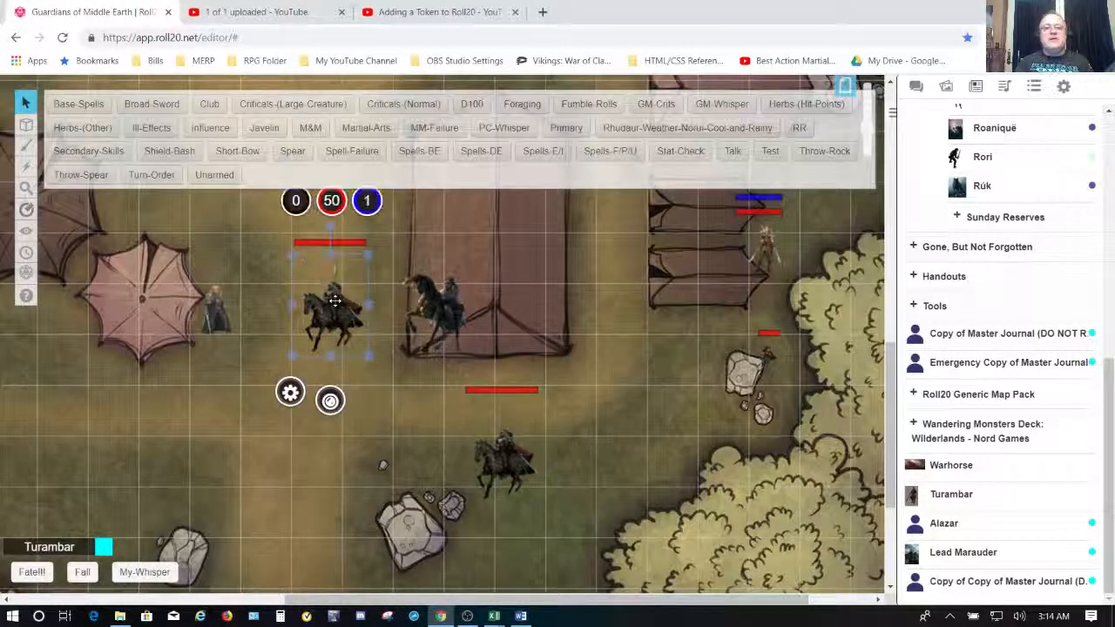
{"action": "key", "text": "Delete"}
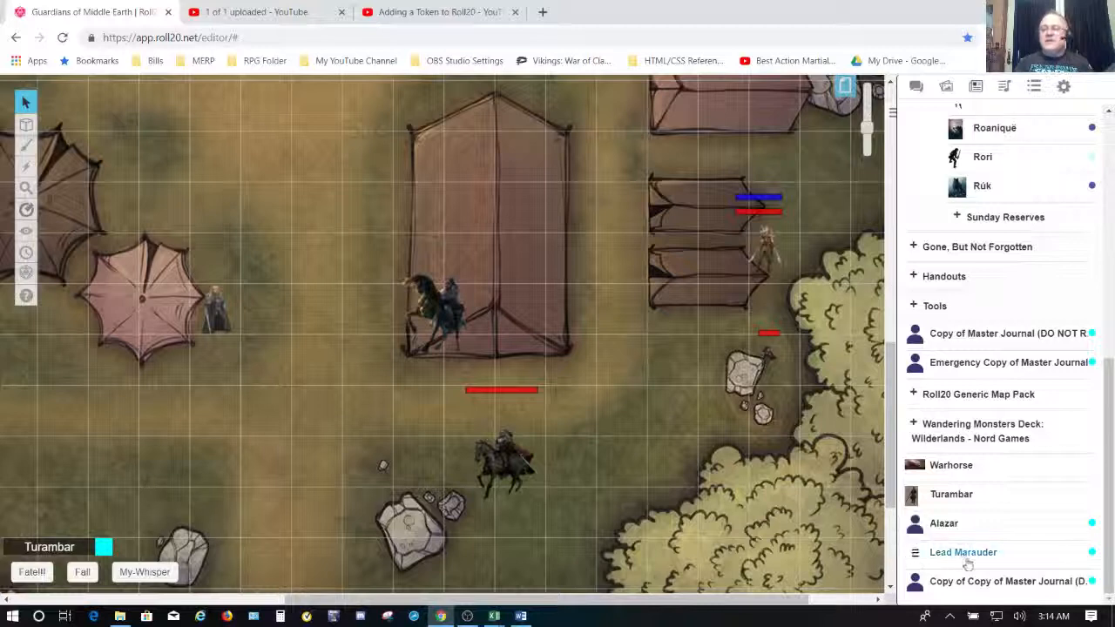
Place two more Lead Marauder tokens, one beside the bushes and one on the dirt path, and select the path copy.
{"action": "left_click_drag", "start_coordinate": [980, 557], "coordinate": [676, 463]}
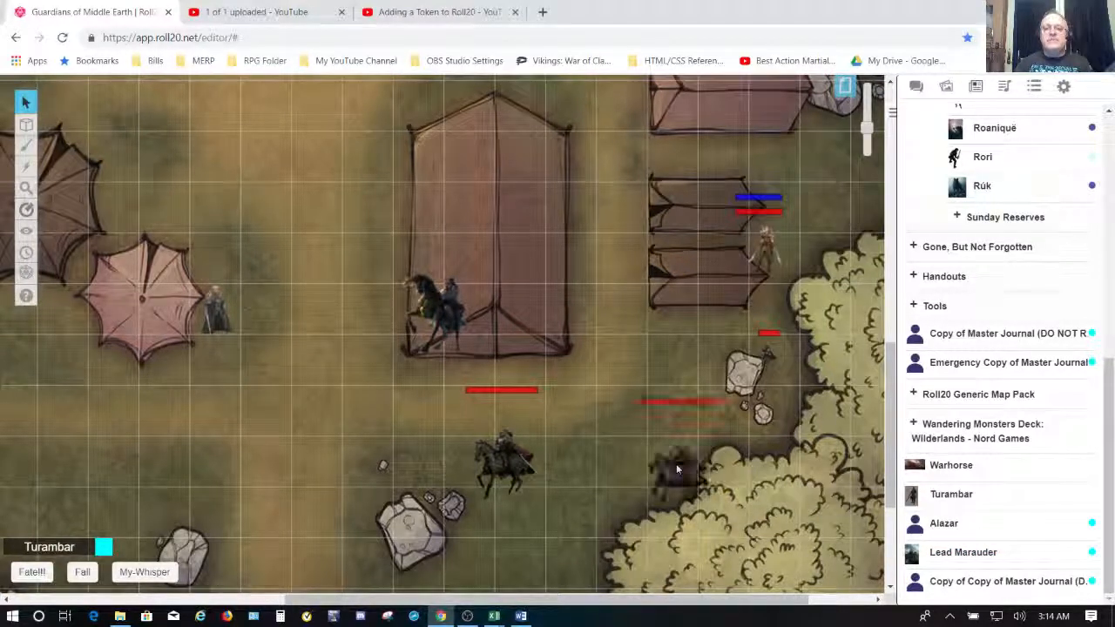
{"action": "left_click_drag", "start_coordinate": [965, 553], "coordinate": [271, 395]}
{"action": "left_click", "coordinate": [271, 394]}
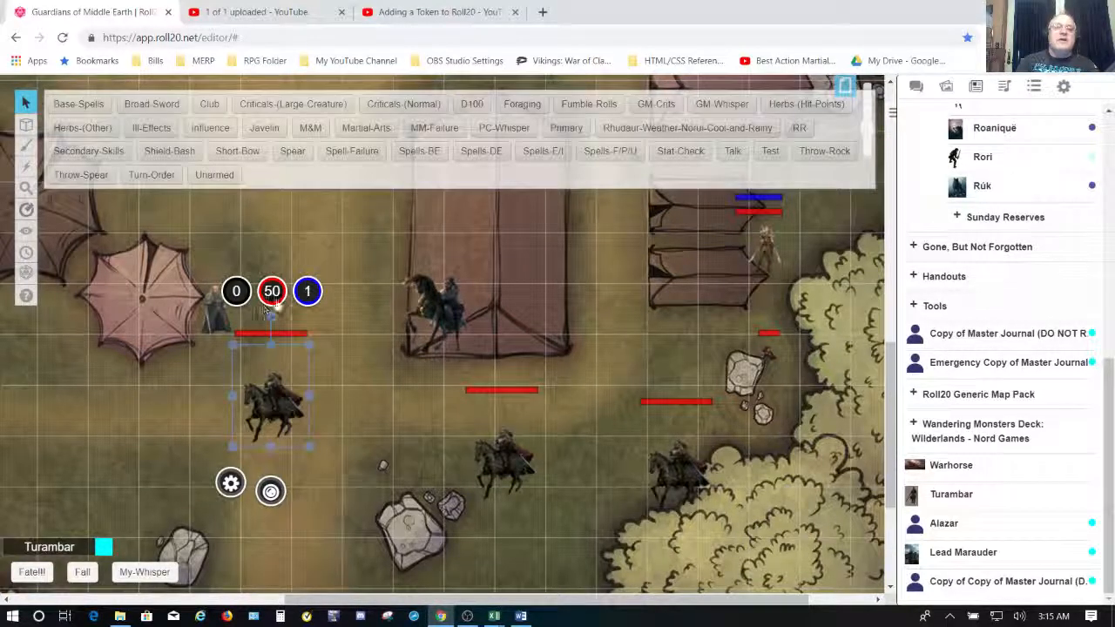
Subtract 45 from the Body Development bar of the Lead Marauder copy on the path.
{"action": "left_click", "coordinate": [274, 298]}
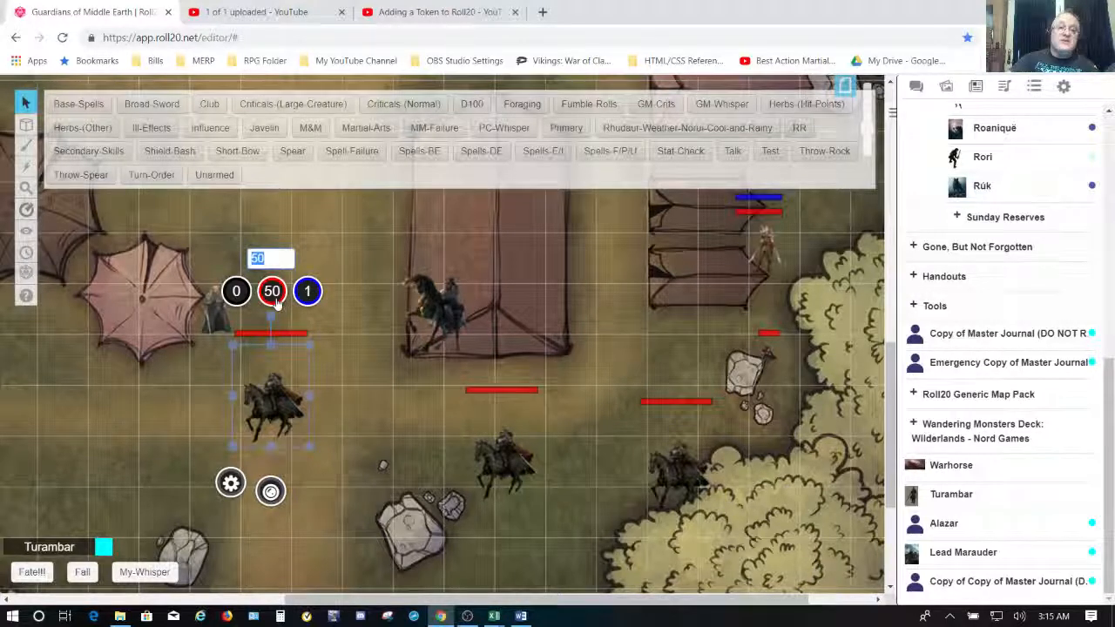
{"action": "type", "text": "-45"}
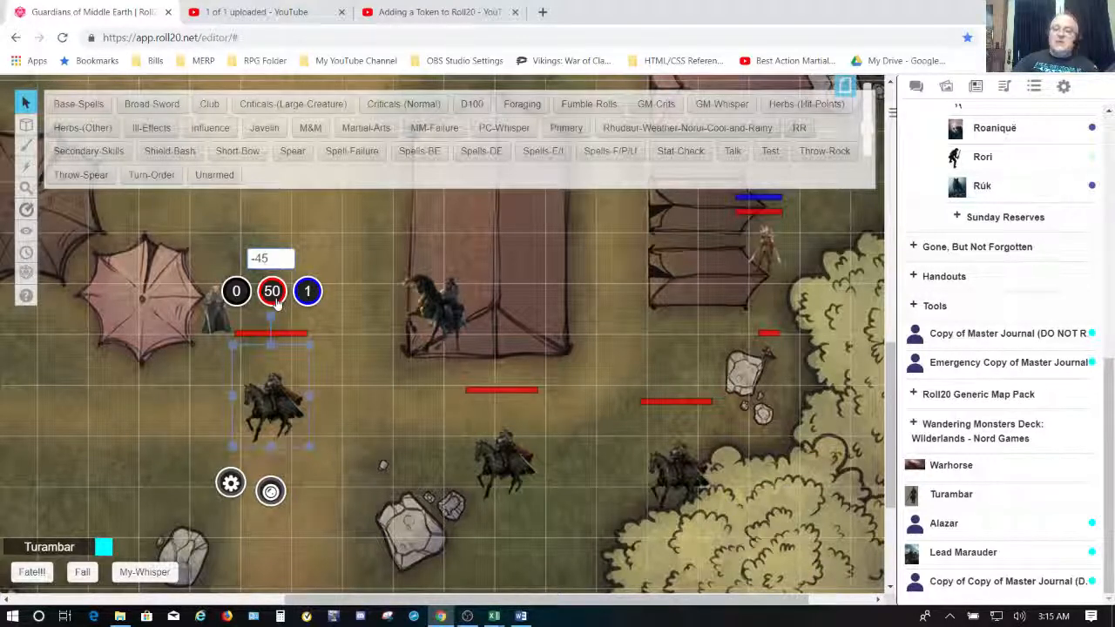
{"action": "key", "text": "Return"}
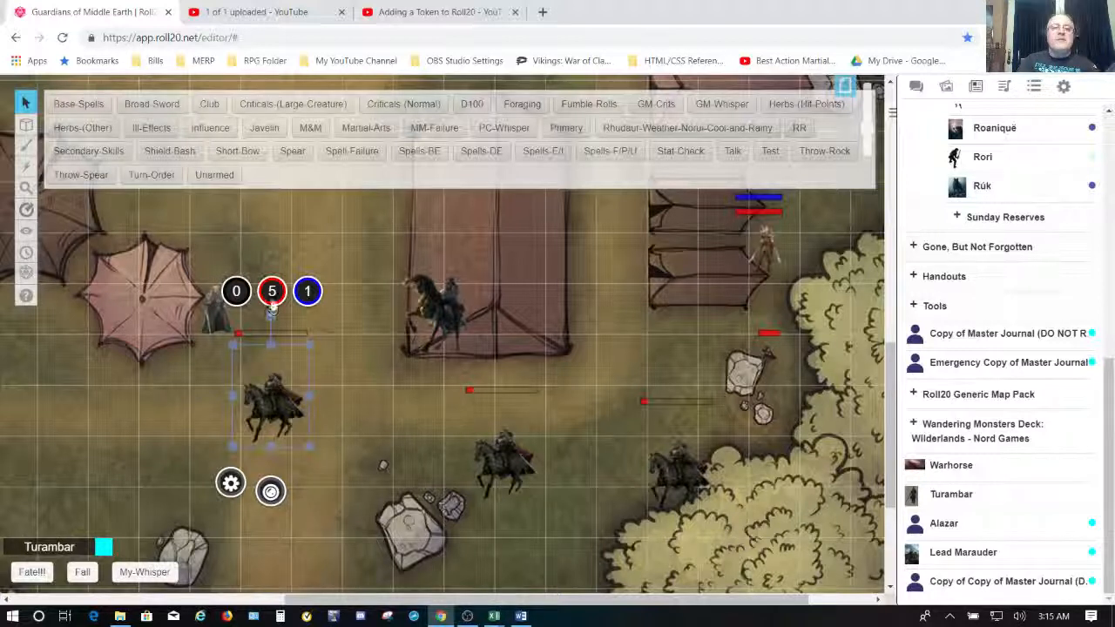
Add 45 back to the Body Development bar of the Lead Marauder copy on the path.
{"action": "left_click", "coordinate": [271, 293]}
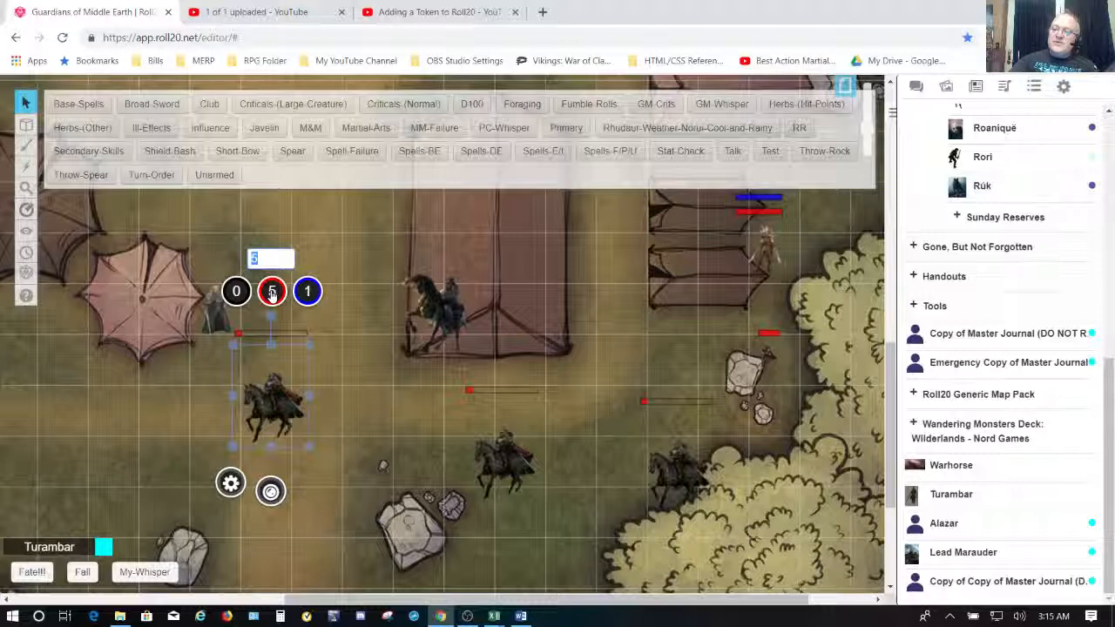
{"action": "type", "text": "+45"}
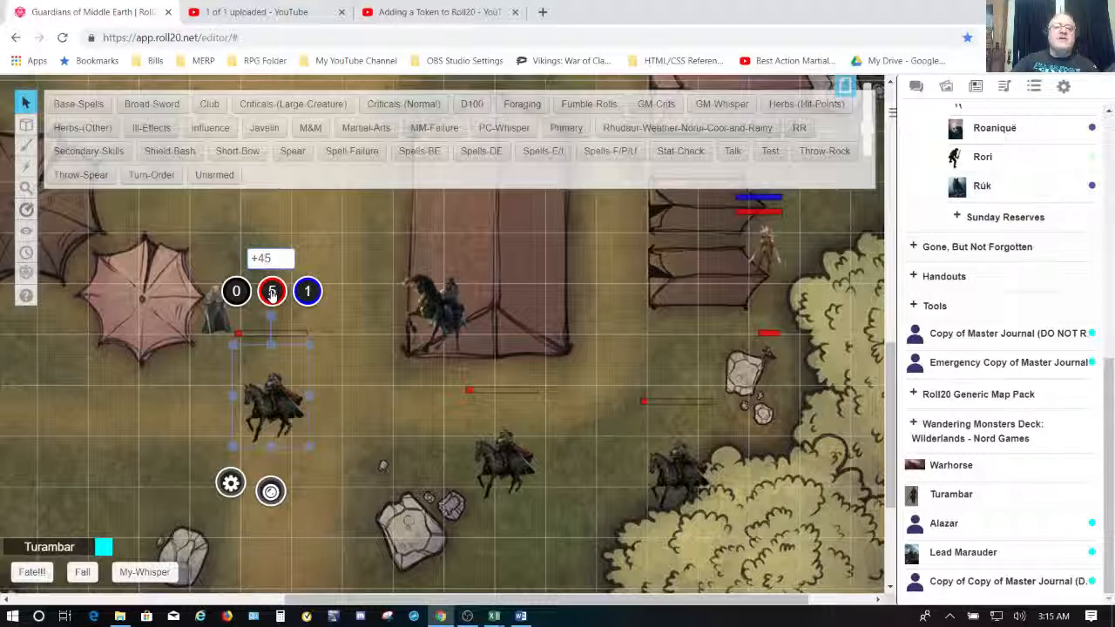
{"action": "key", "text": "Return"}
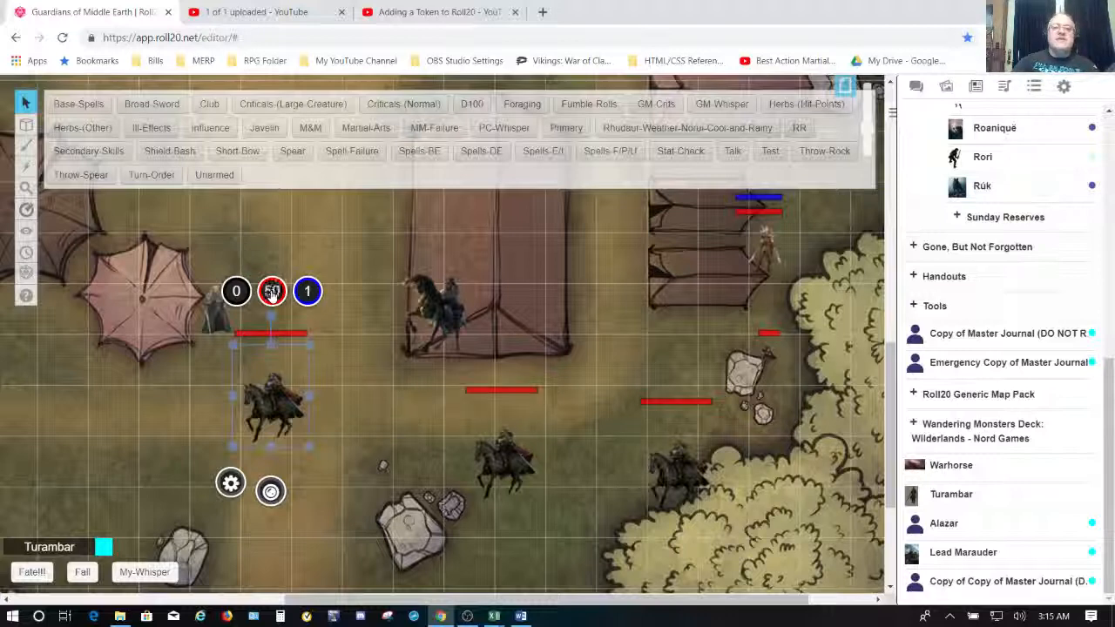
{"action": "left_click", "coordinate": [440, 447]}
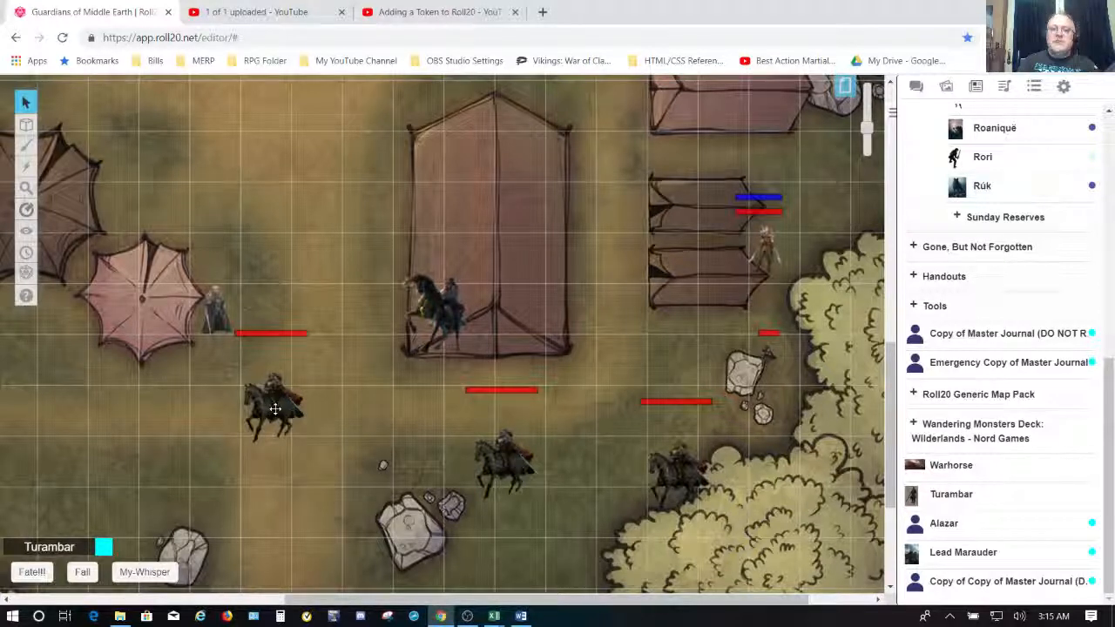
{"action": "left_click", "coordinate": [274, 409]}
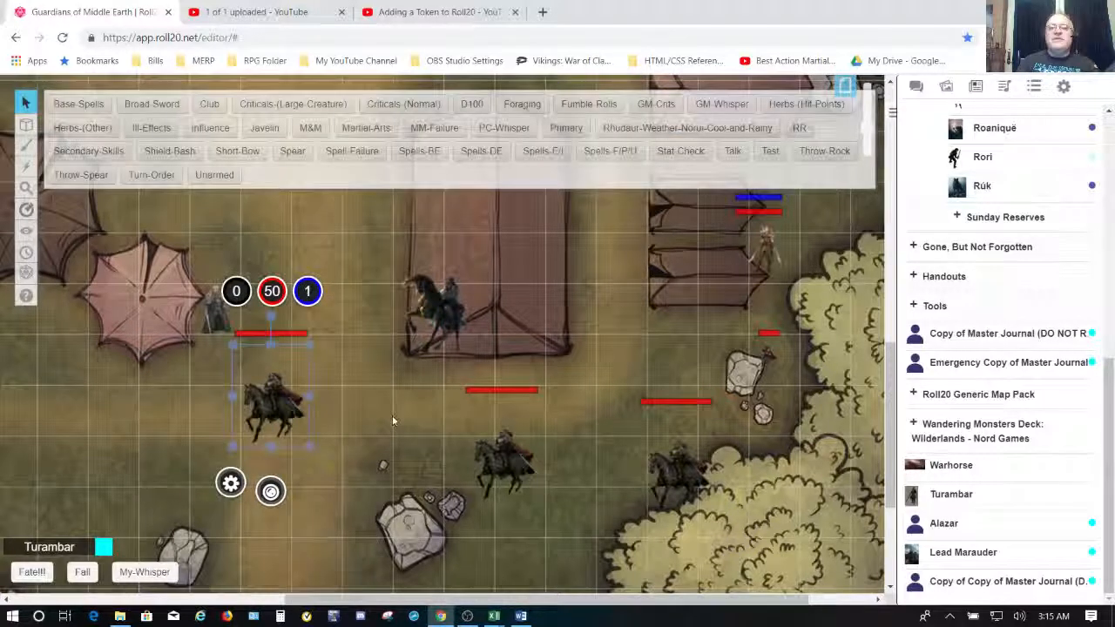
{"action": "left_click", "coordinate": [392, 421]}
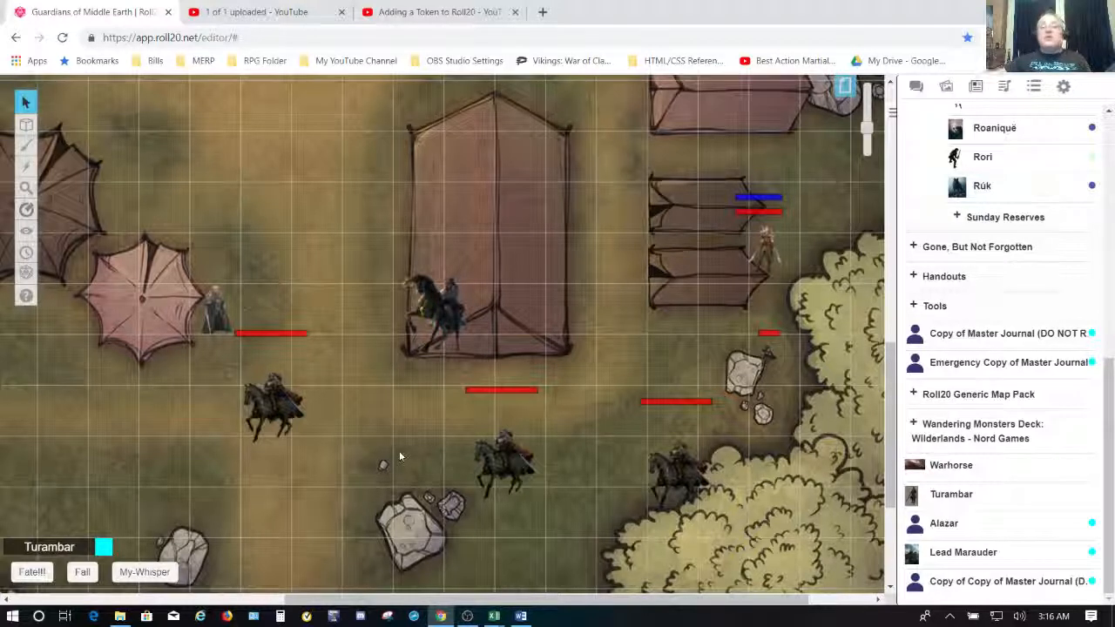
Review the Lead Marauder's attributes, including PP, Negative to Activity and Body Development, and close the character sheet.
{"action": "left_click", "coordinate": [509, 472]}
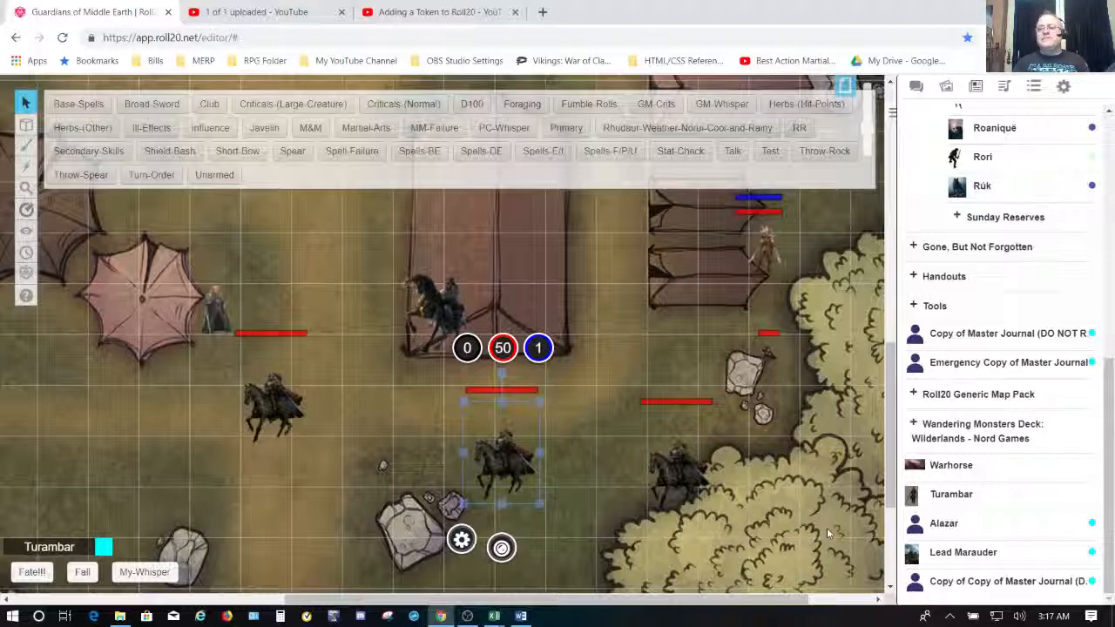
{"action": "left_click", "coordinate": [974, 562]}
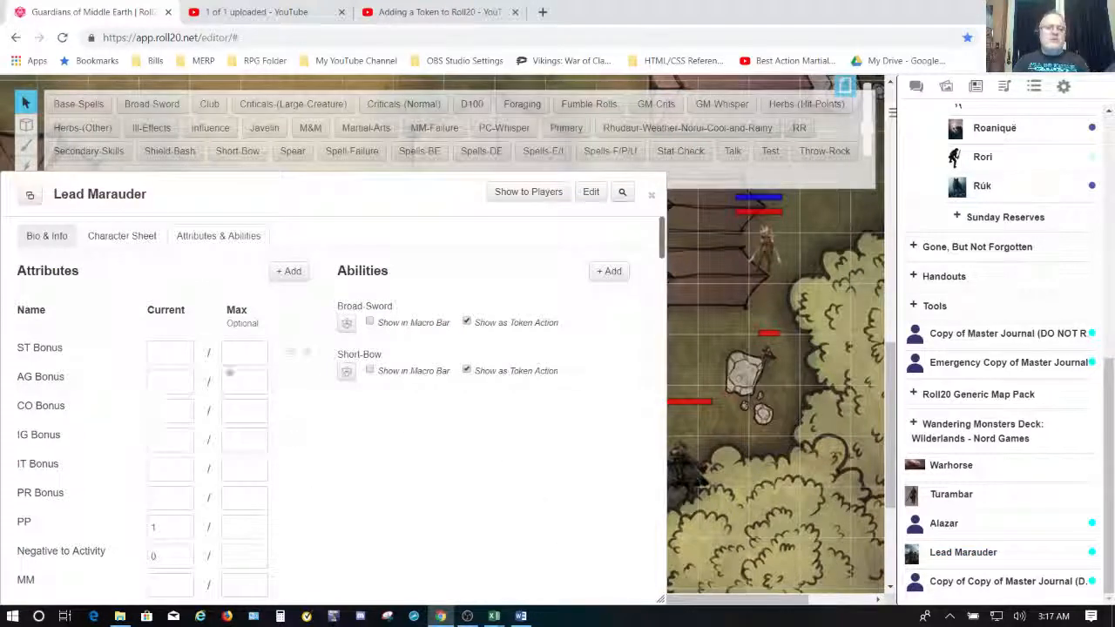
{"action": "scroll", "coordinate": [479, 475], "scroll_direction": "down", "scroll_amount": 2}
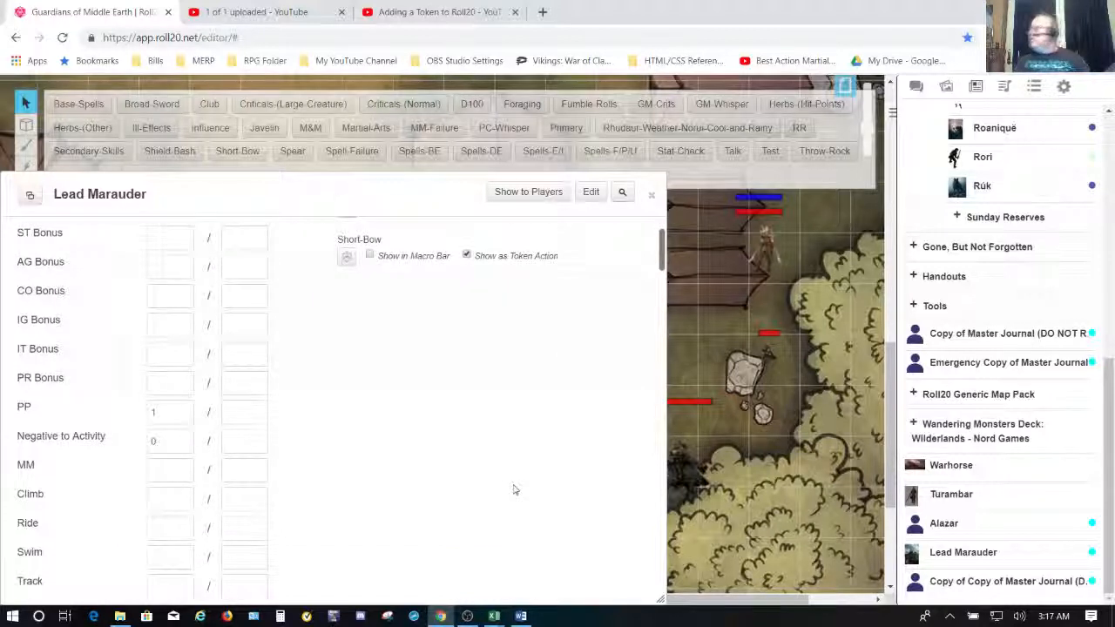
{"action": "scroll", "coordinate": [514, 490], "scroll_direction": "up", "scroll_amount": 2}
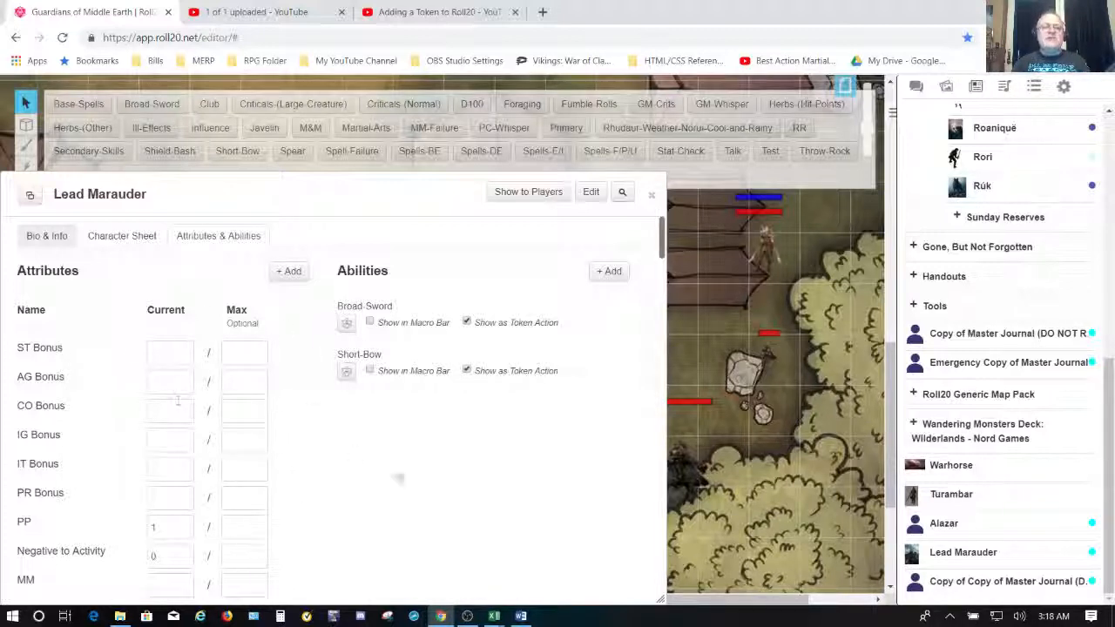
{"action": "scroll", "coordinate": [492, 516], "scroll_direction": "down", "scroll_amount": 10}
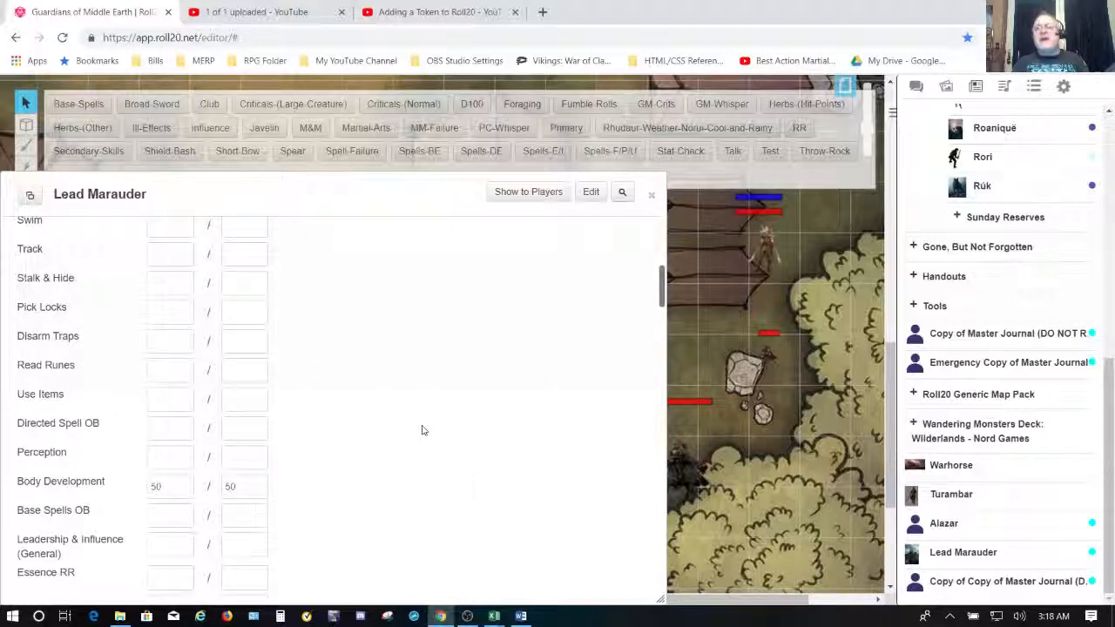
{"action": "scroll", "coordinate": [422, 429], "scroll_direction": "up", "scroll_amount": 10}
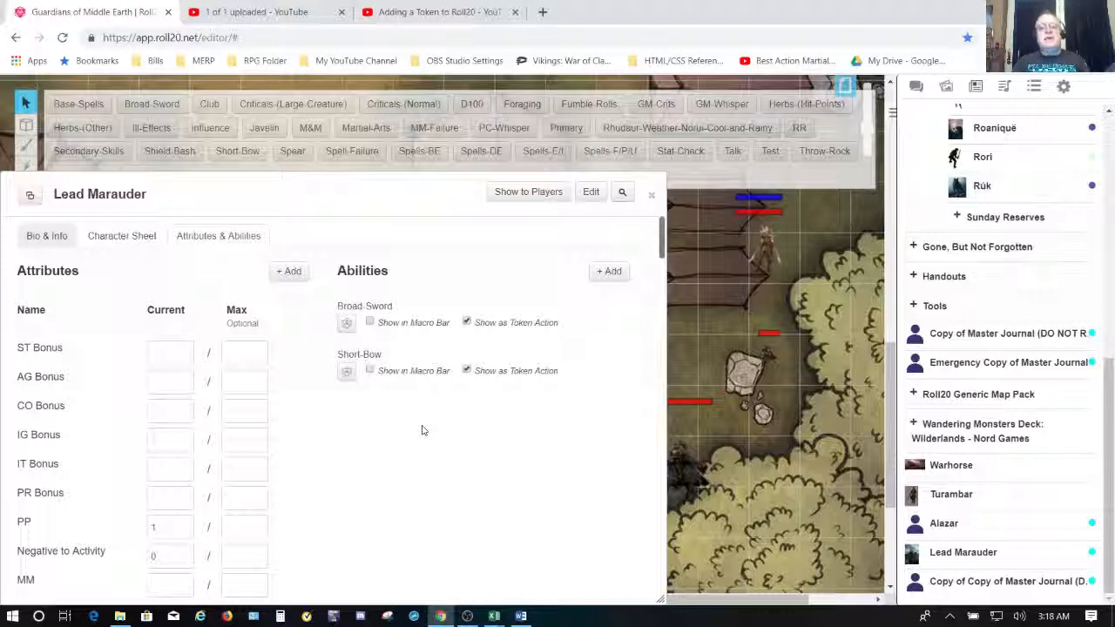
{"action": "left_click", "coordinate": [652, 200]}
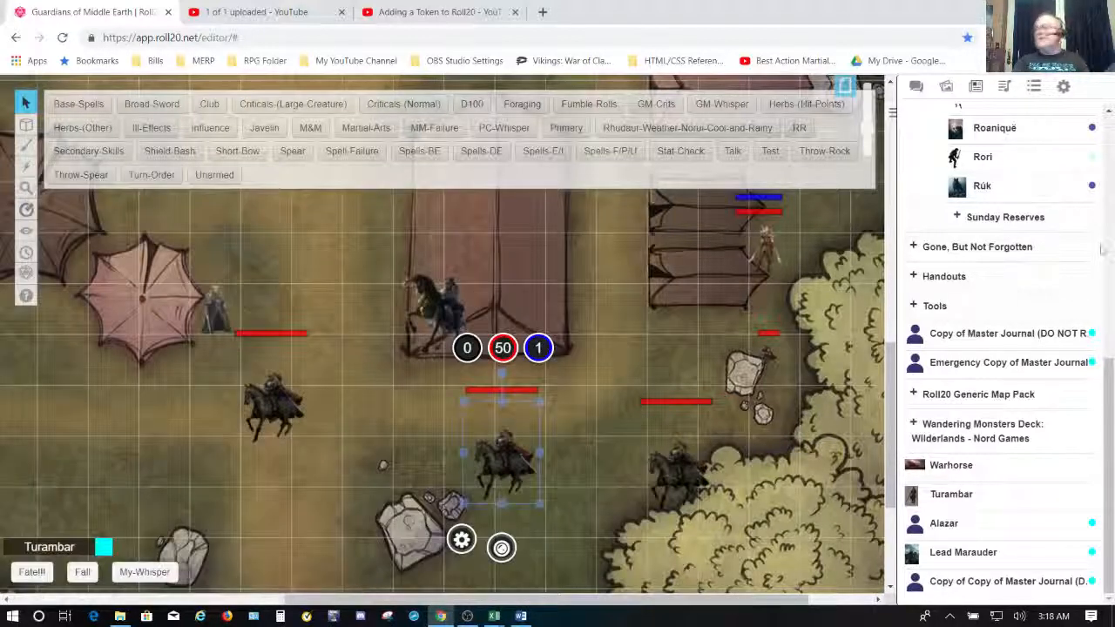